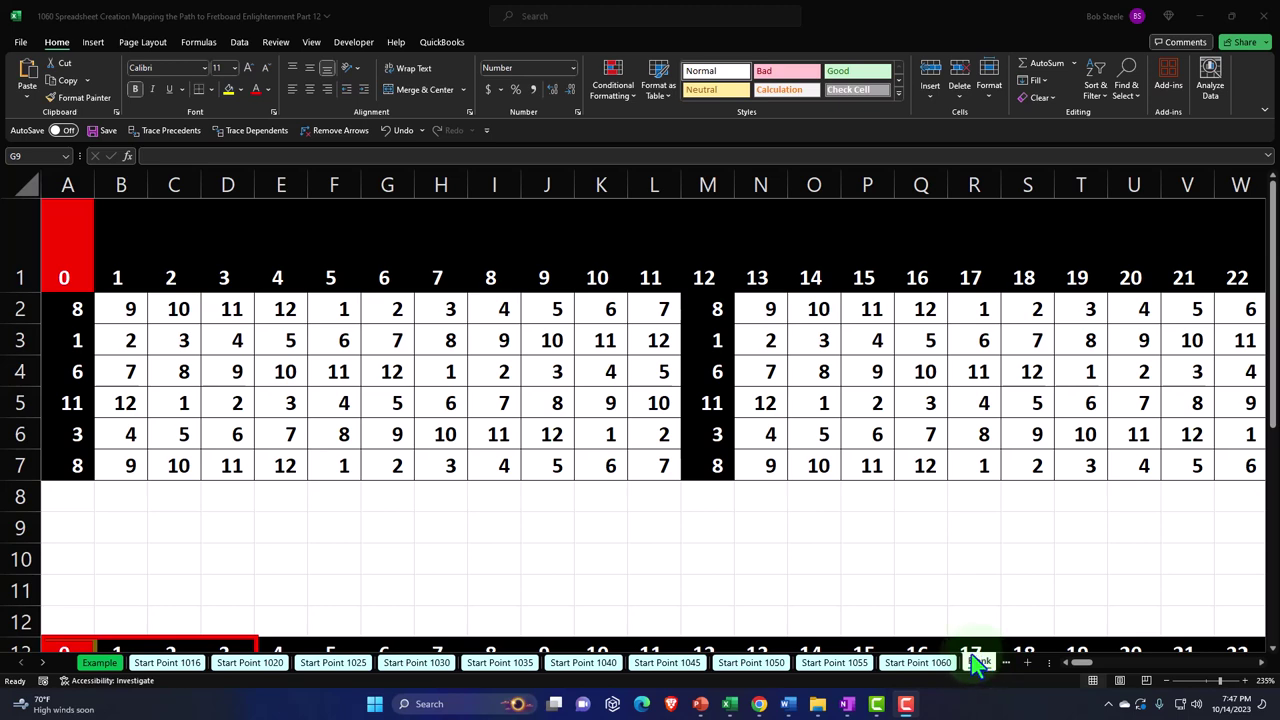
left_click(957, 270)
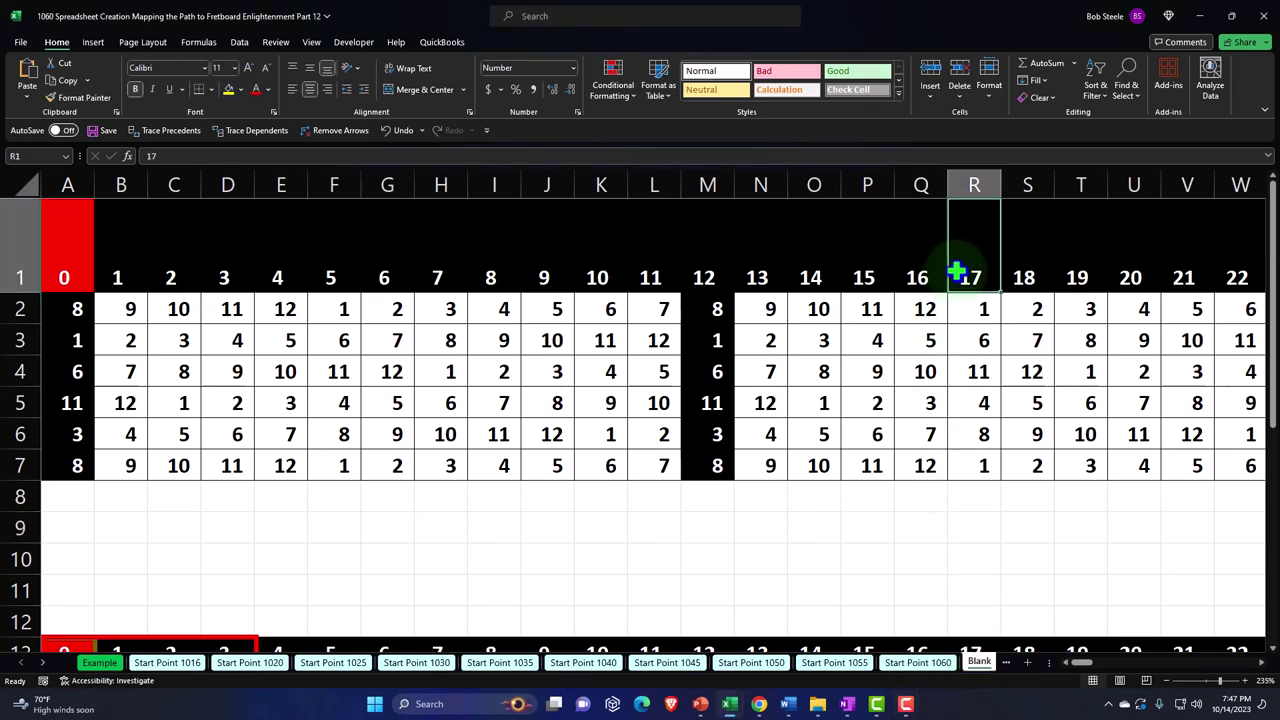
key("Right")
key("Right")
key("Right")
key("Right")
key("Right")
key("Right")
key("Right")
key("Right")
key("Right")
key("Right")
key("Right")
key("Right")
key("Right")
key("Right")
key("Right")
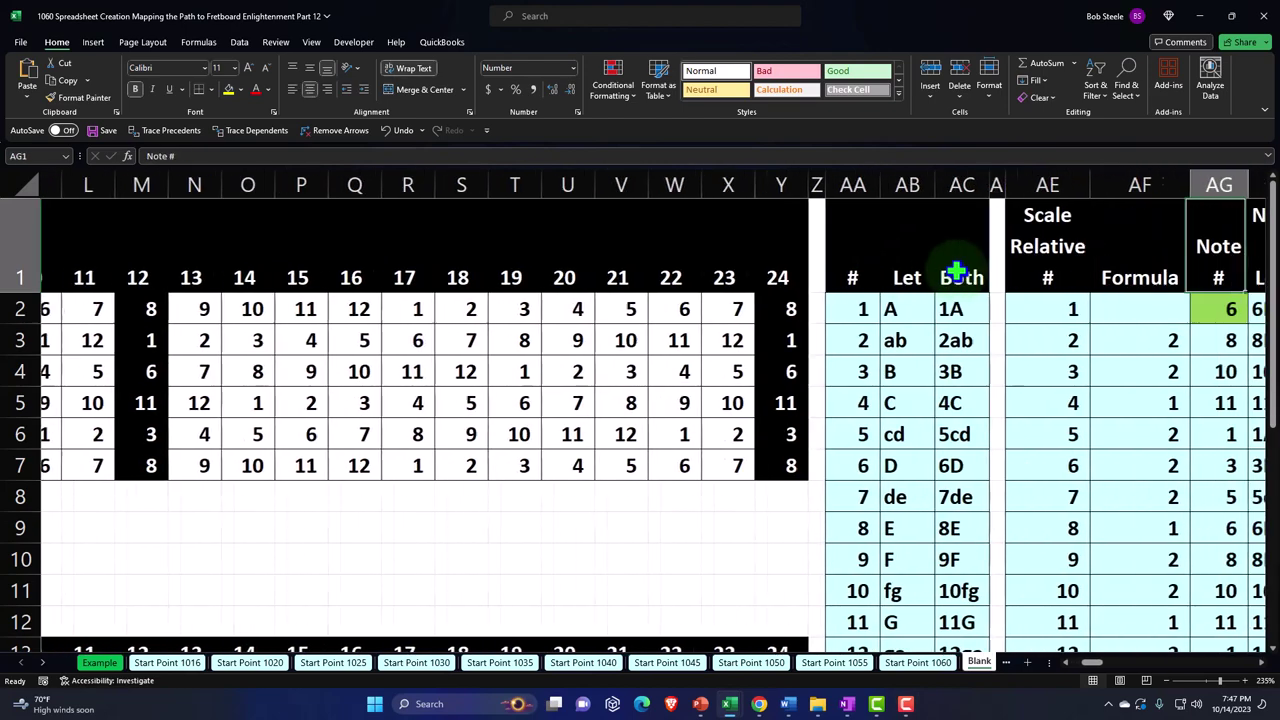
key("Right")
key("Right")
key("Right")
key("Right")
key("Right")
key("Right")
key("Right")
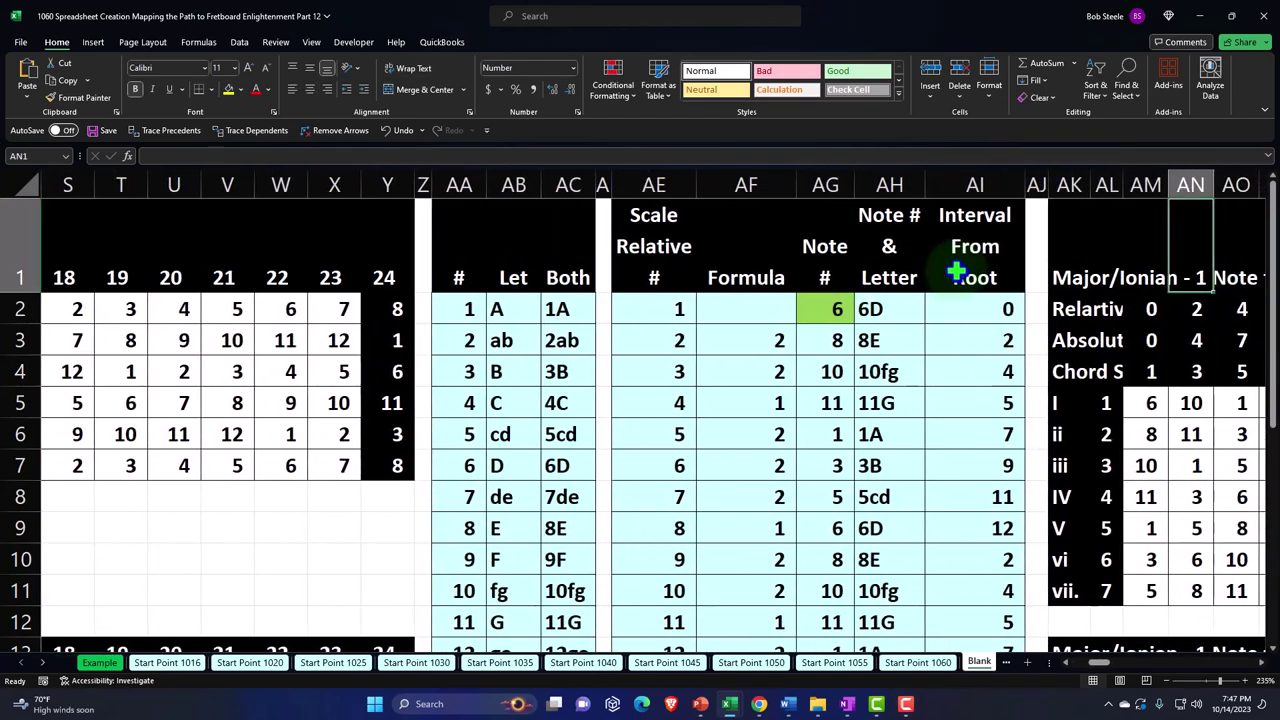
left_click(512, 312)
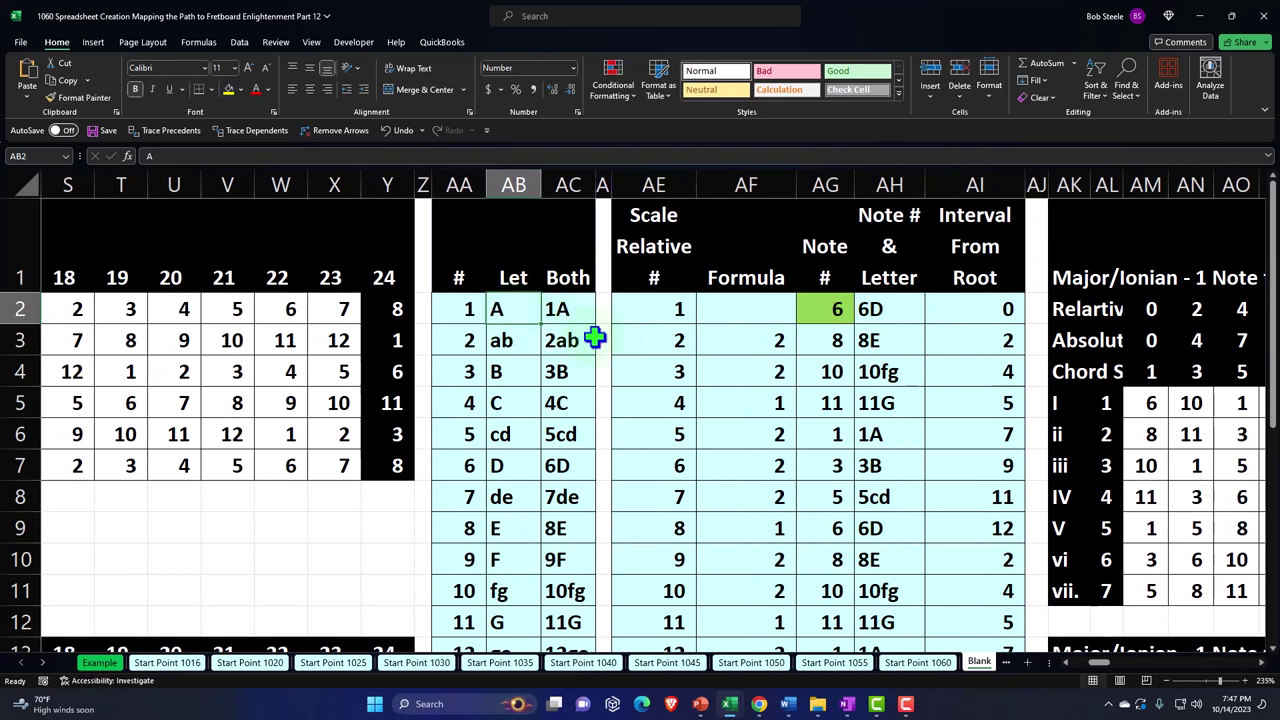
key("Down")
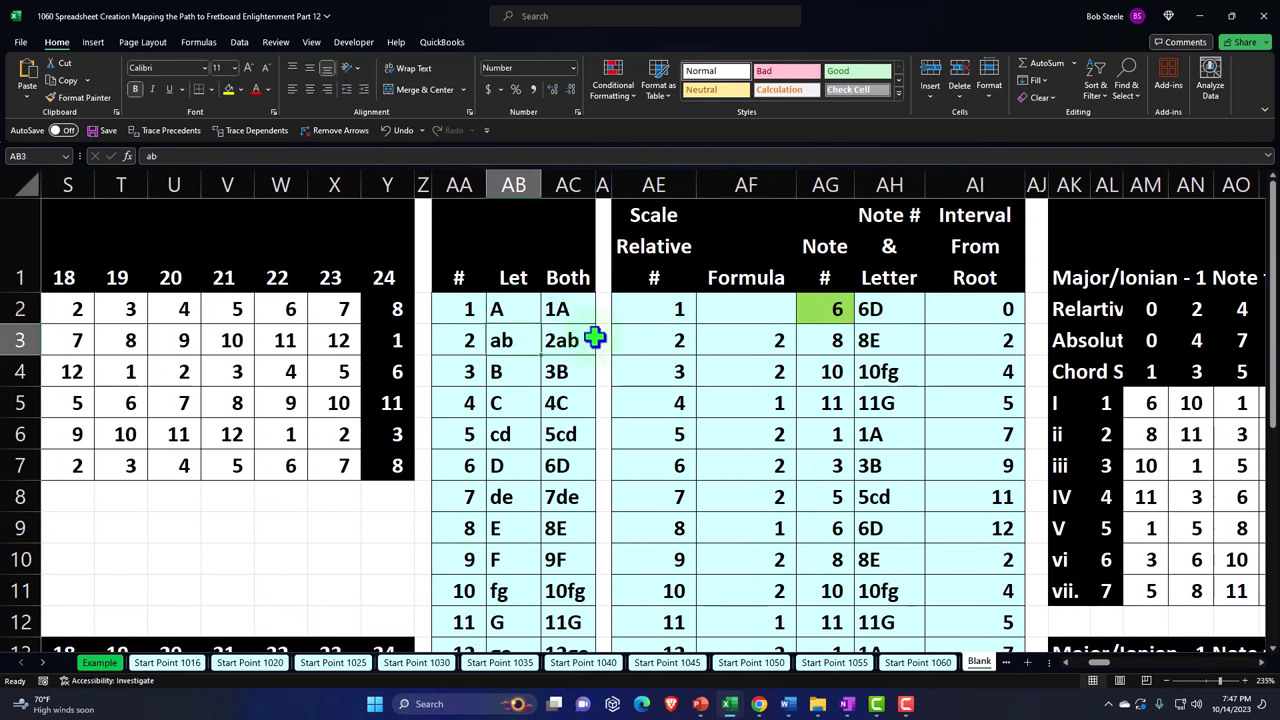
key("Down")
key("Down")
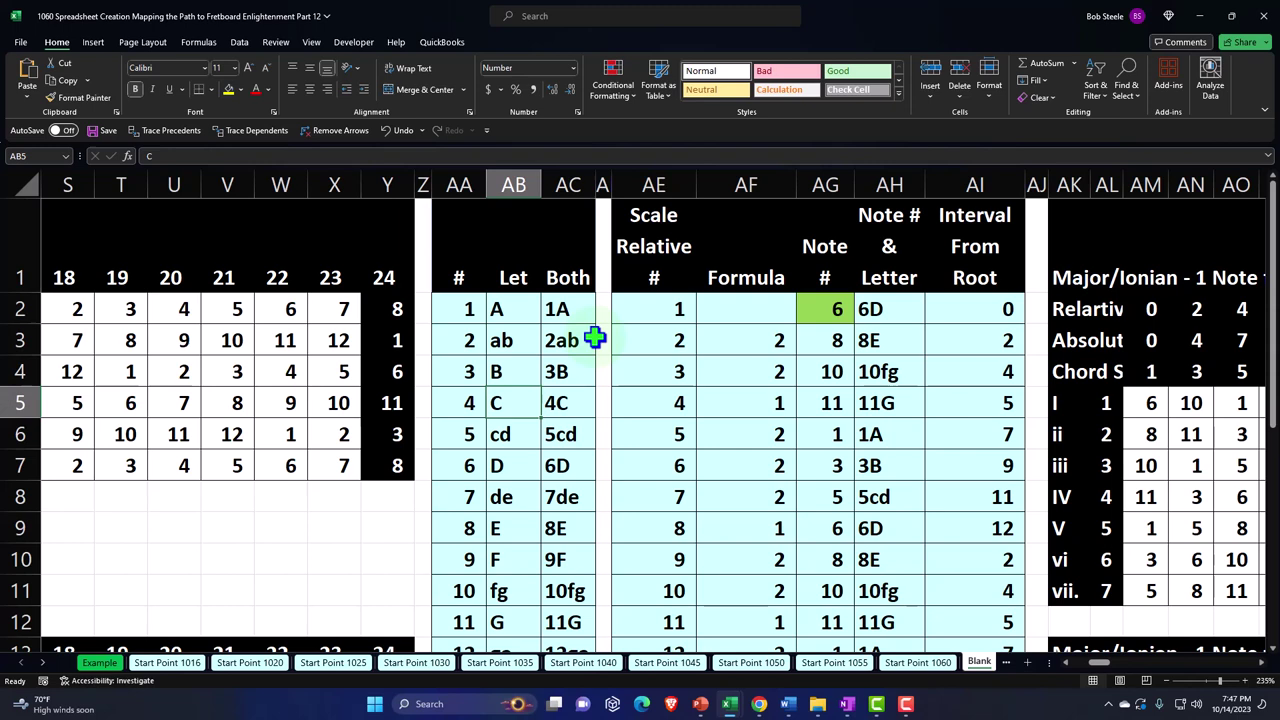
key("Down")
key("Down")
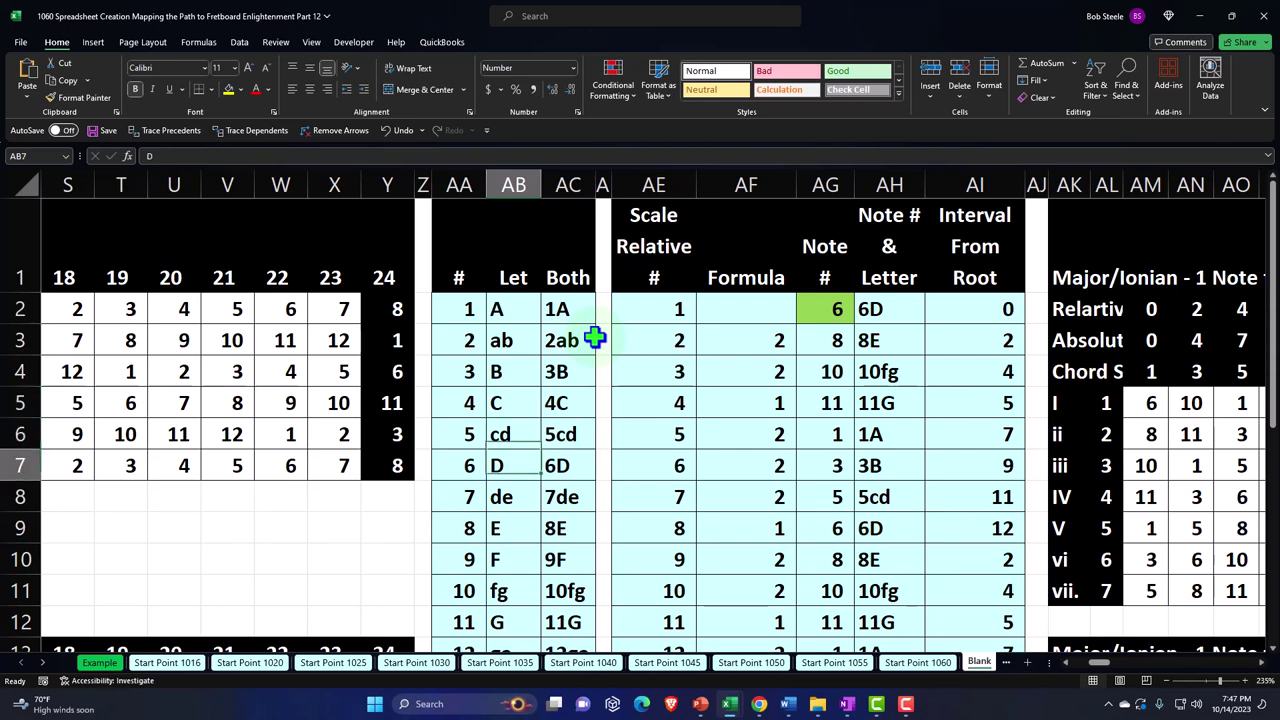
key("Down")
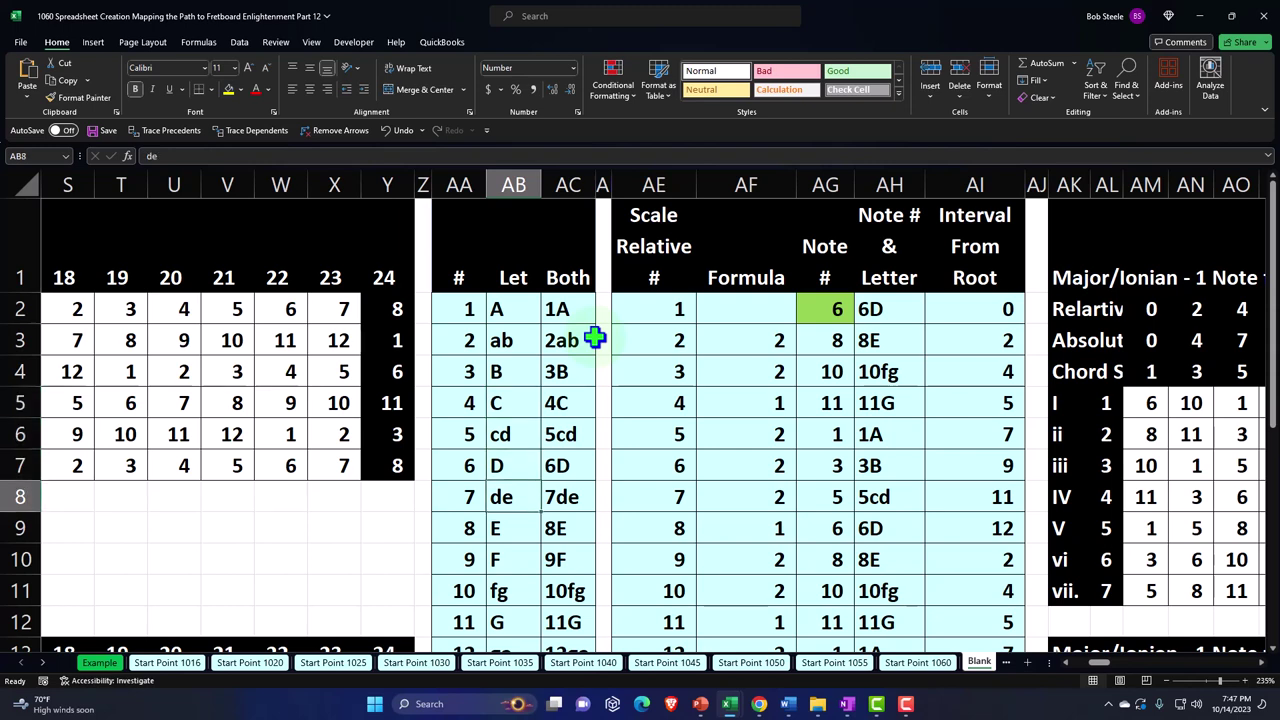
key("Down")
key("Down")
key("Down")
key("Down")
key("Down")
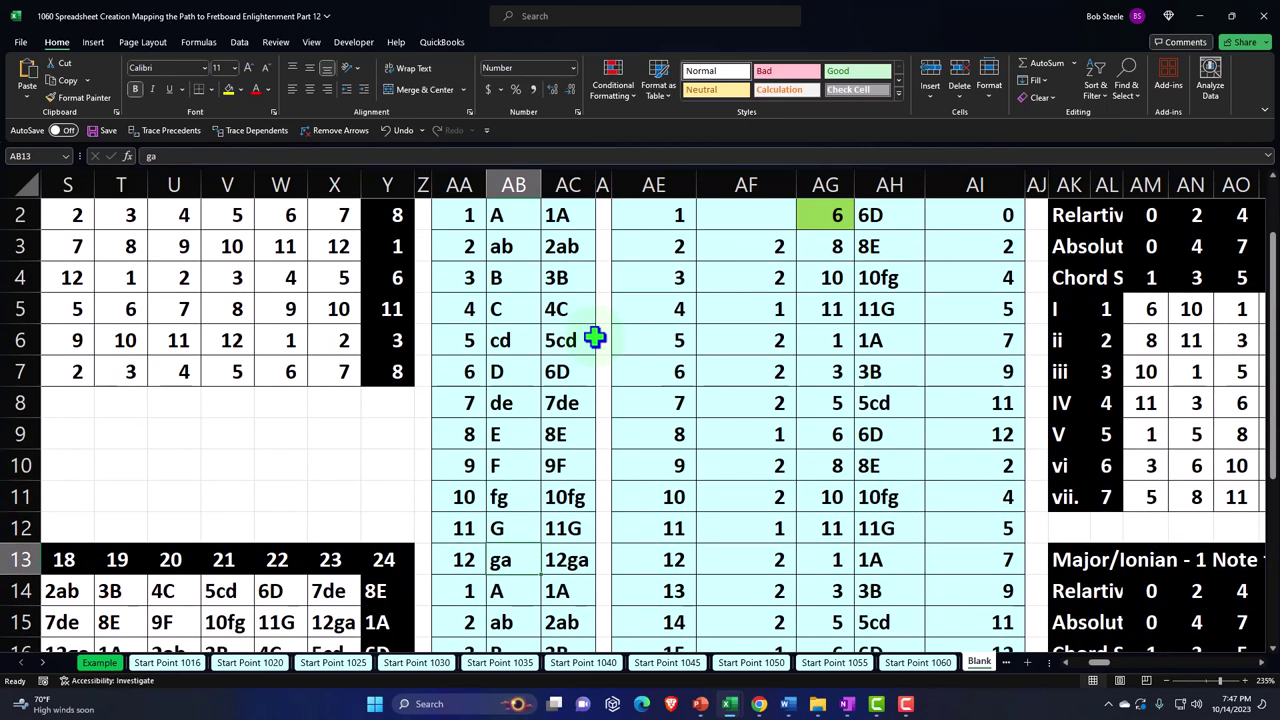
scroll(618, 478, "down", 2)
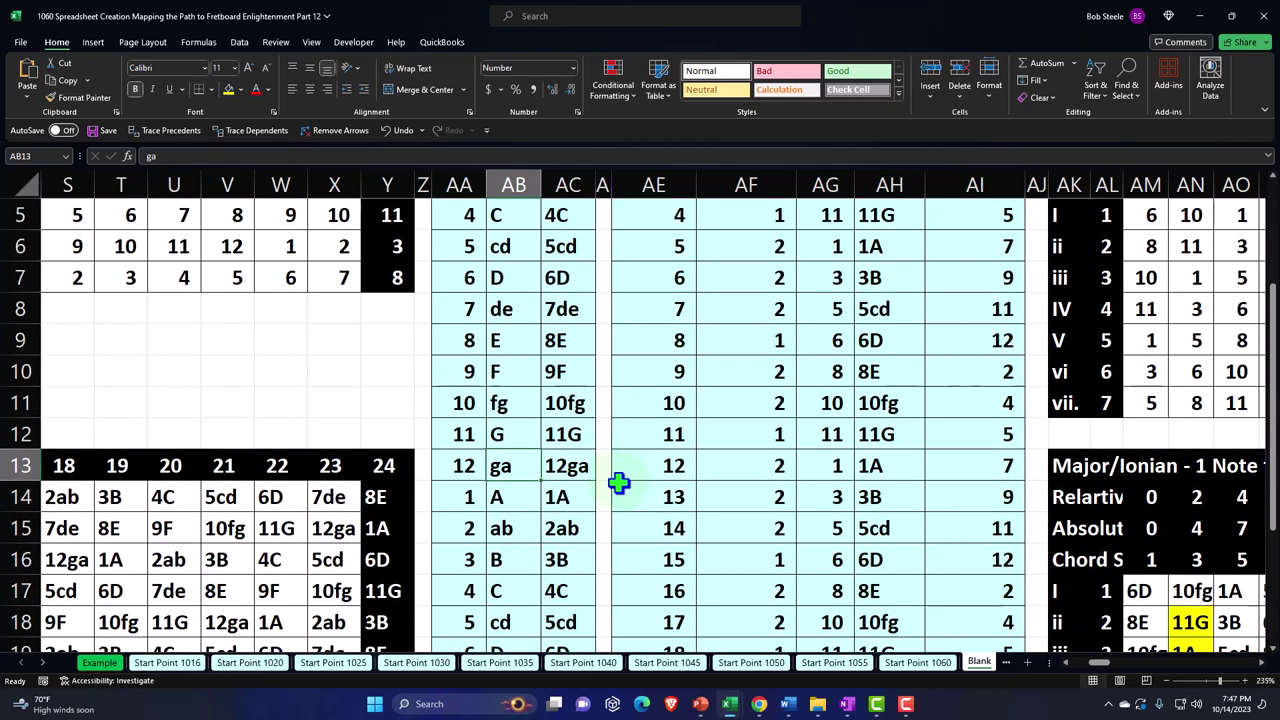
left_click_drag(512, 418, 491, 588)
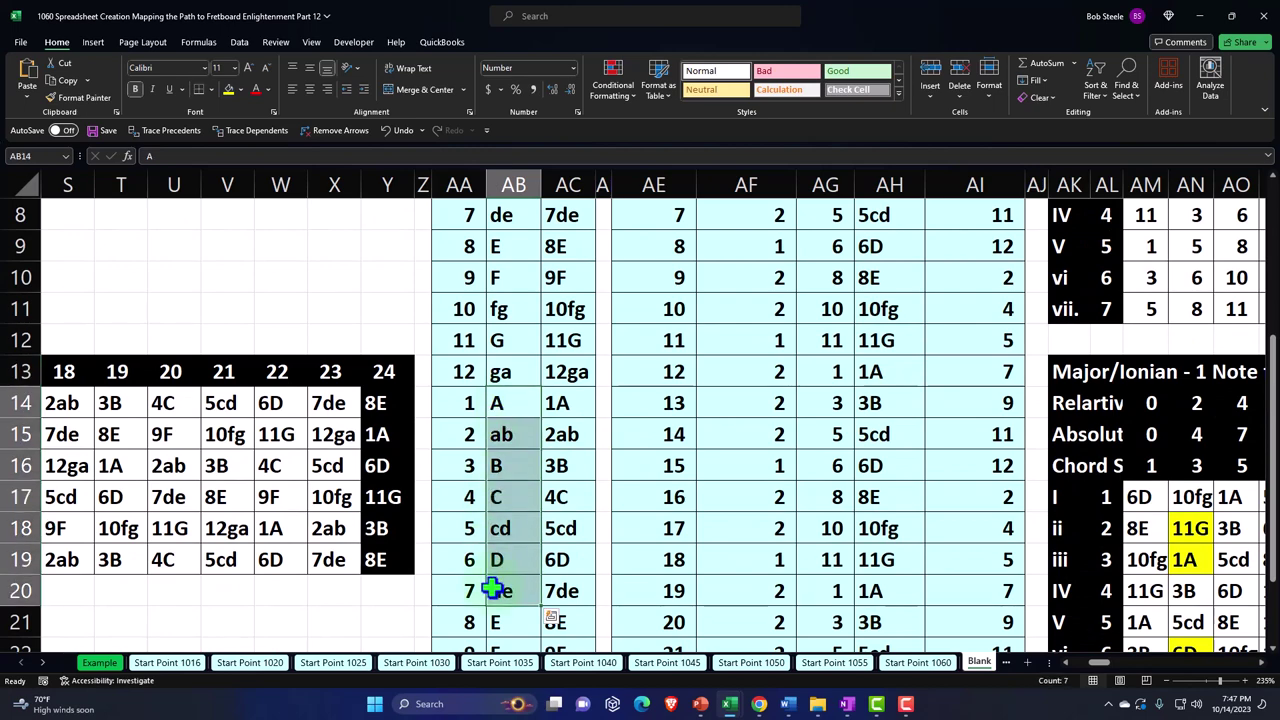
scroll(491, 586, "up", 2)
scroll(491, 588, "up", 1)
left_click_drag(460, 312, 459, 640)
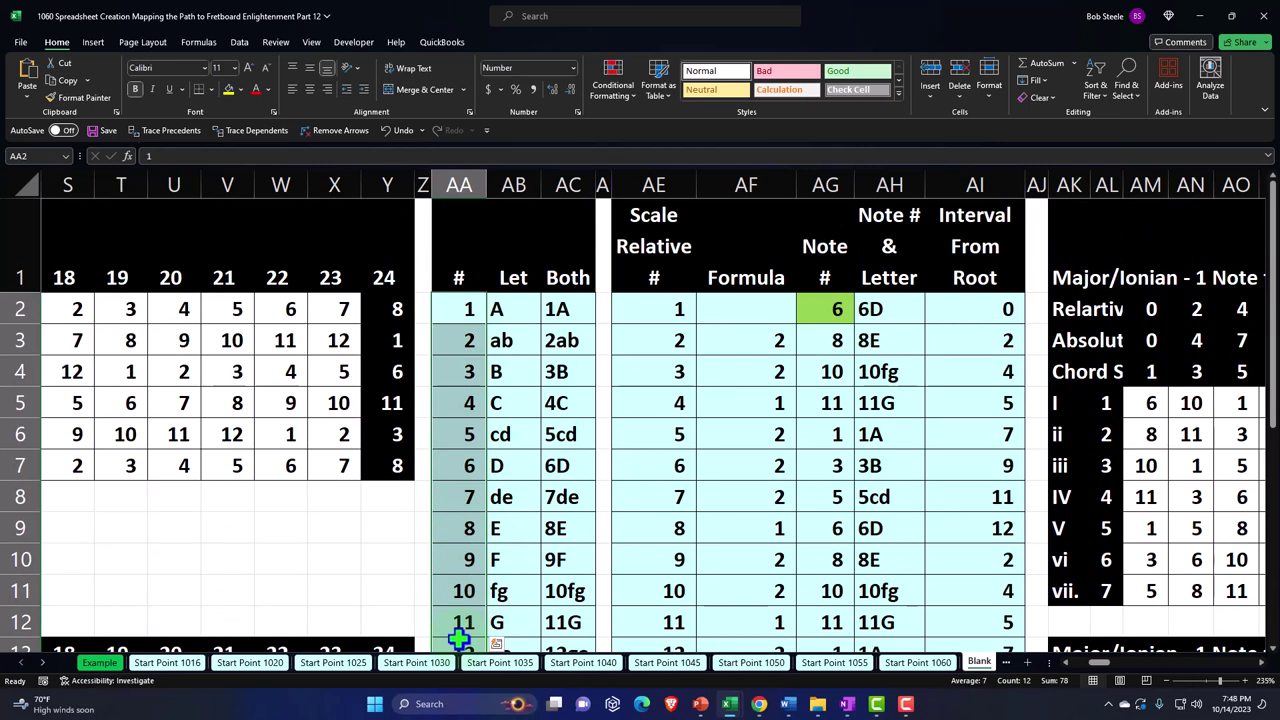
left_click(566, 312)
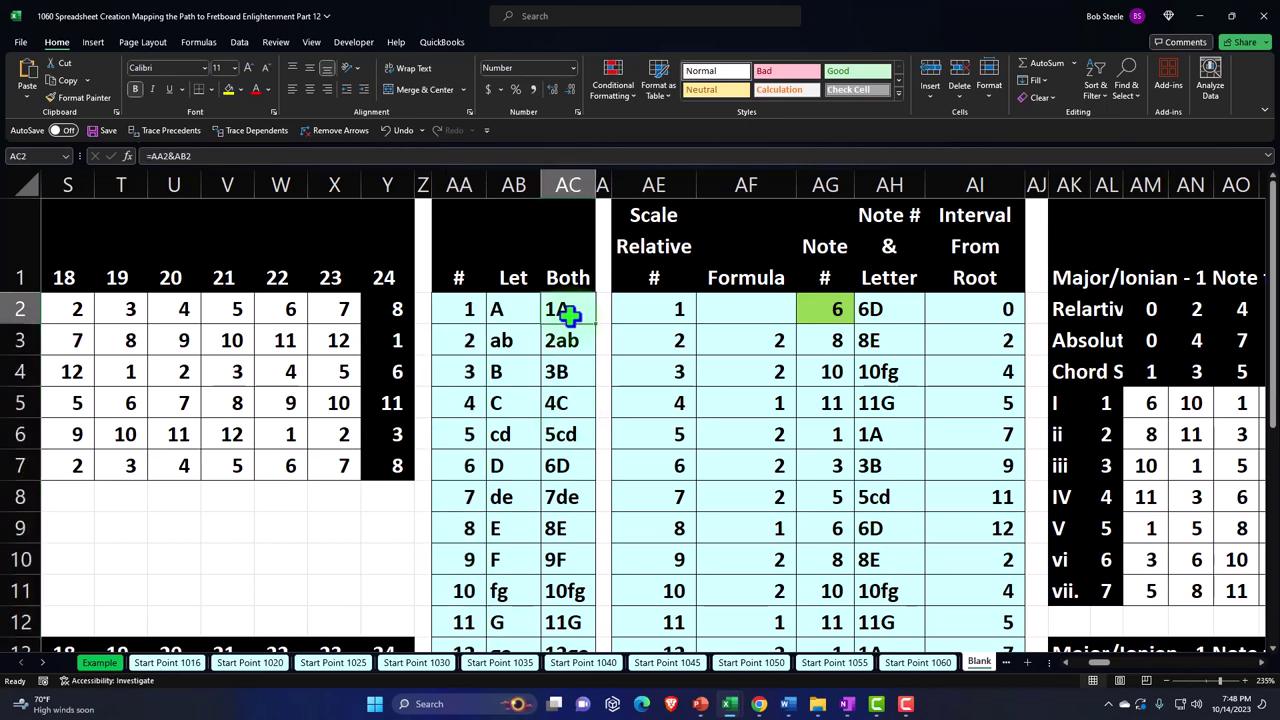
key("Left")
key("Left")
key("Home")
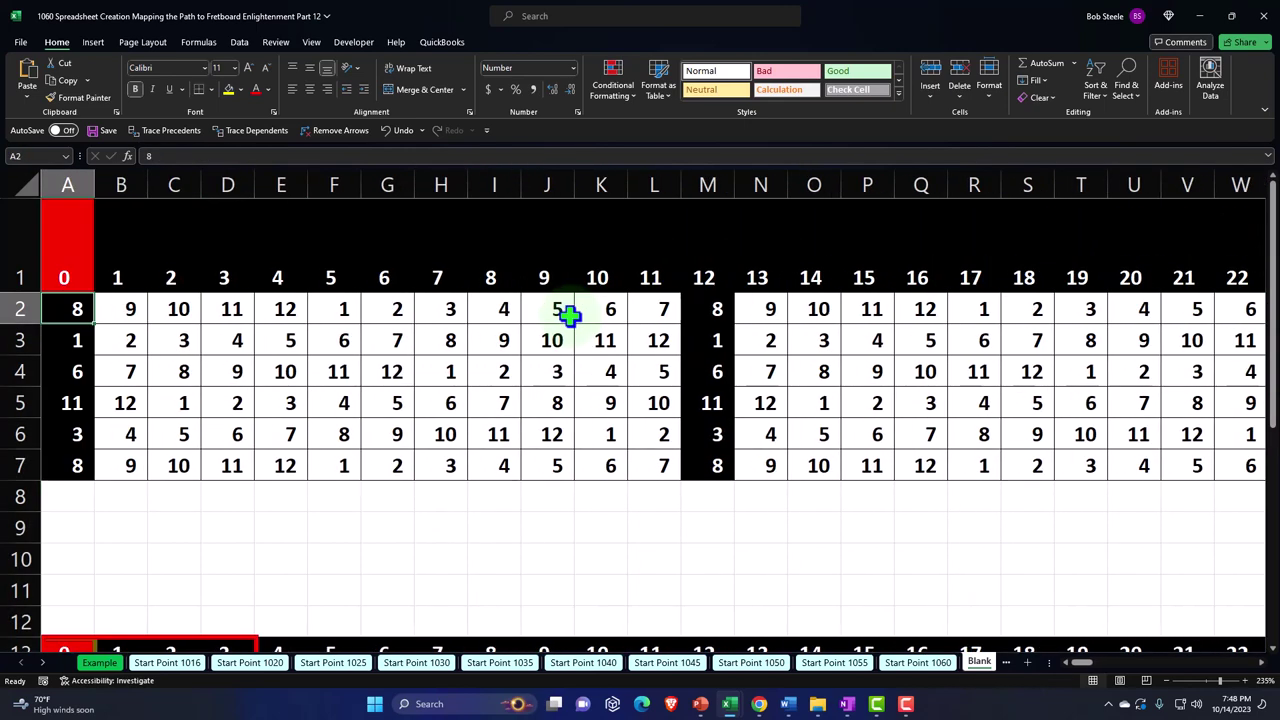
scroll(614, 440, "down", 3)
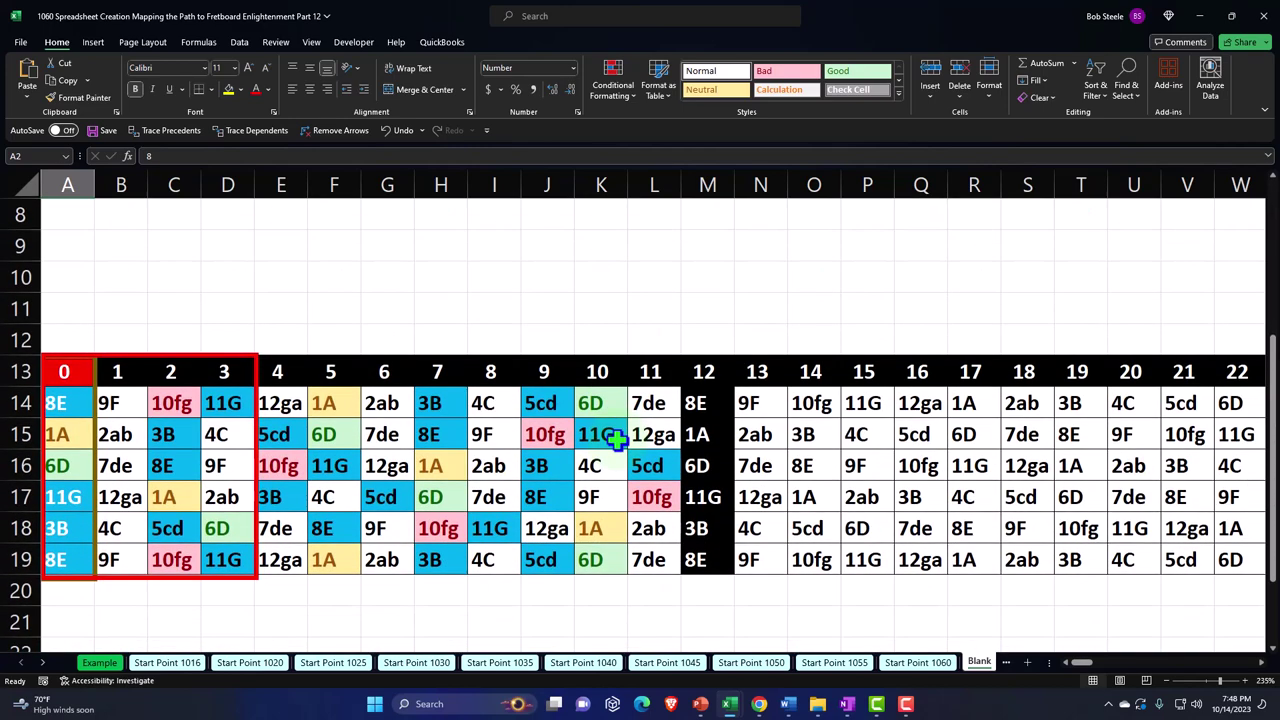
left_click(652, 403)
key("Right")
key("Right")
key("Right")
key("Right")
key("Right")
key("Right")
key("Right")
key("Right")
key("Right")
key("Right")
key("Right")
key("Right")
key("Right")
key("Right")
key("Right")
key("Right")
key("Right")
key("Right")
key("Right")
key("Right")
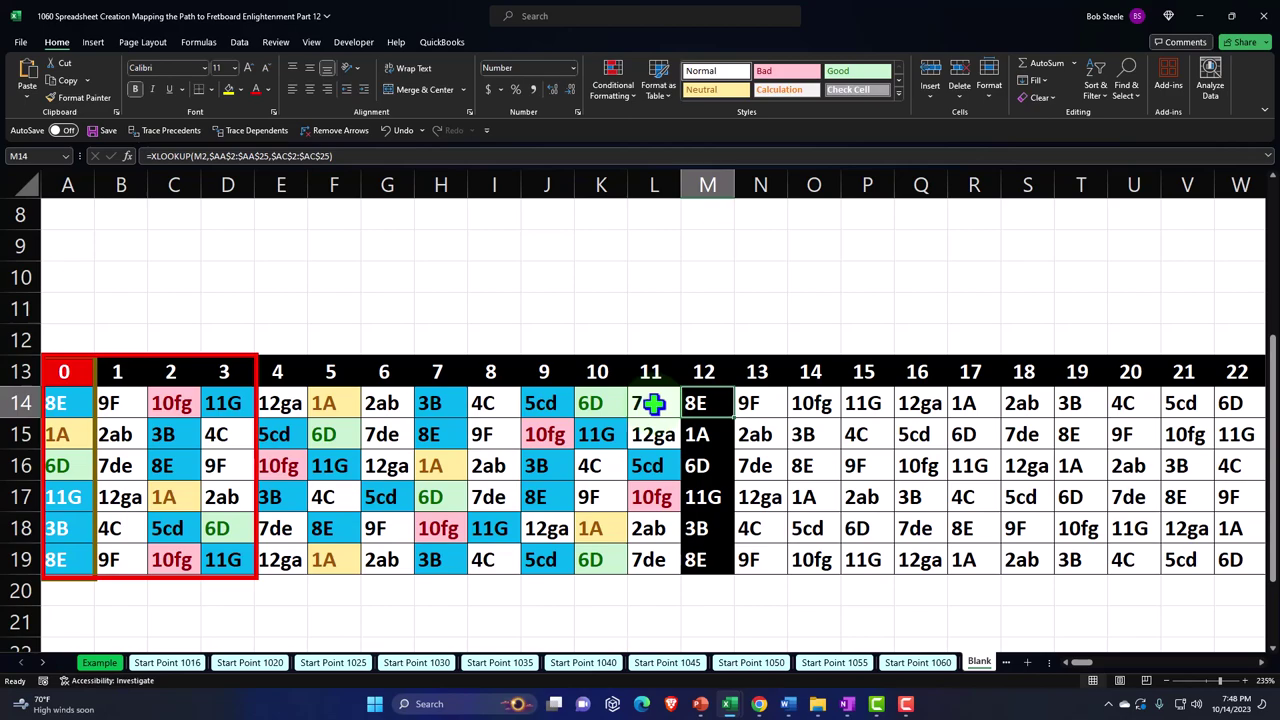
key("Right")
key("Right")
key("Right")
key("Right")
key("Right")
key("Right")
key("Right")
key("Right")
key("Right")
key("Right")
key("Right")
key("Right")
key("Right")
key("Right")
key("Right")
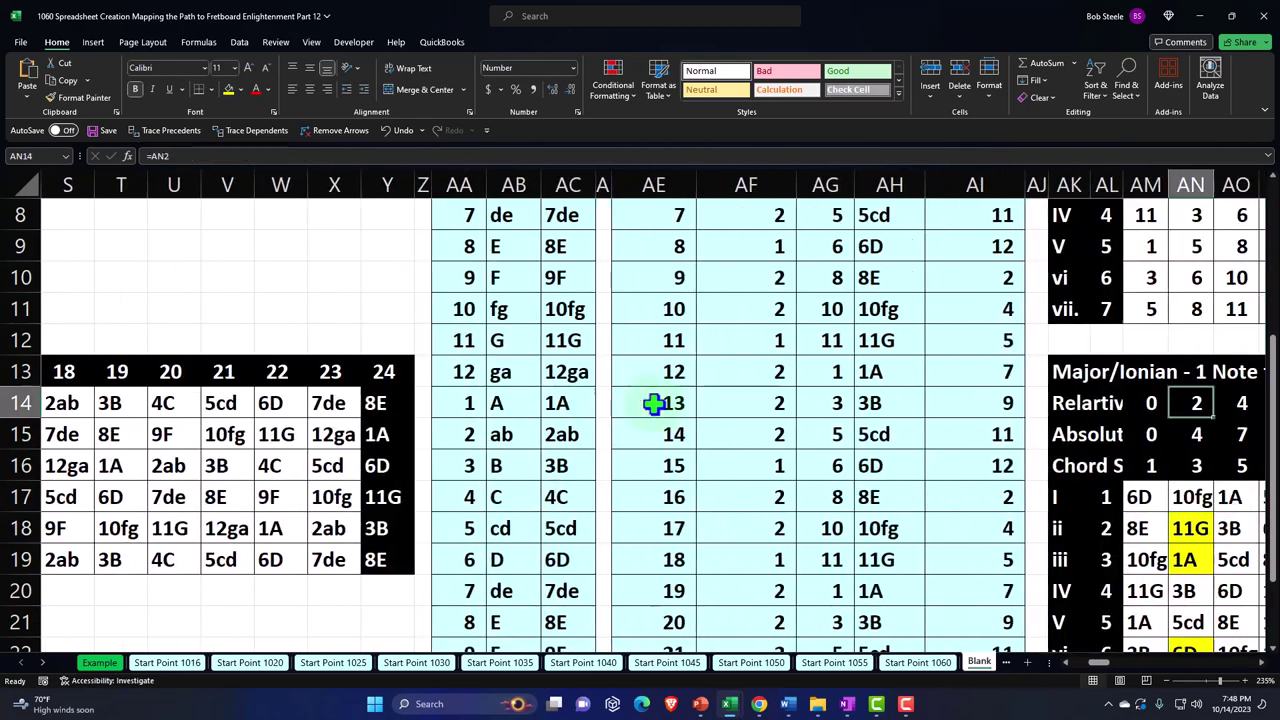
key("Right")
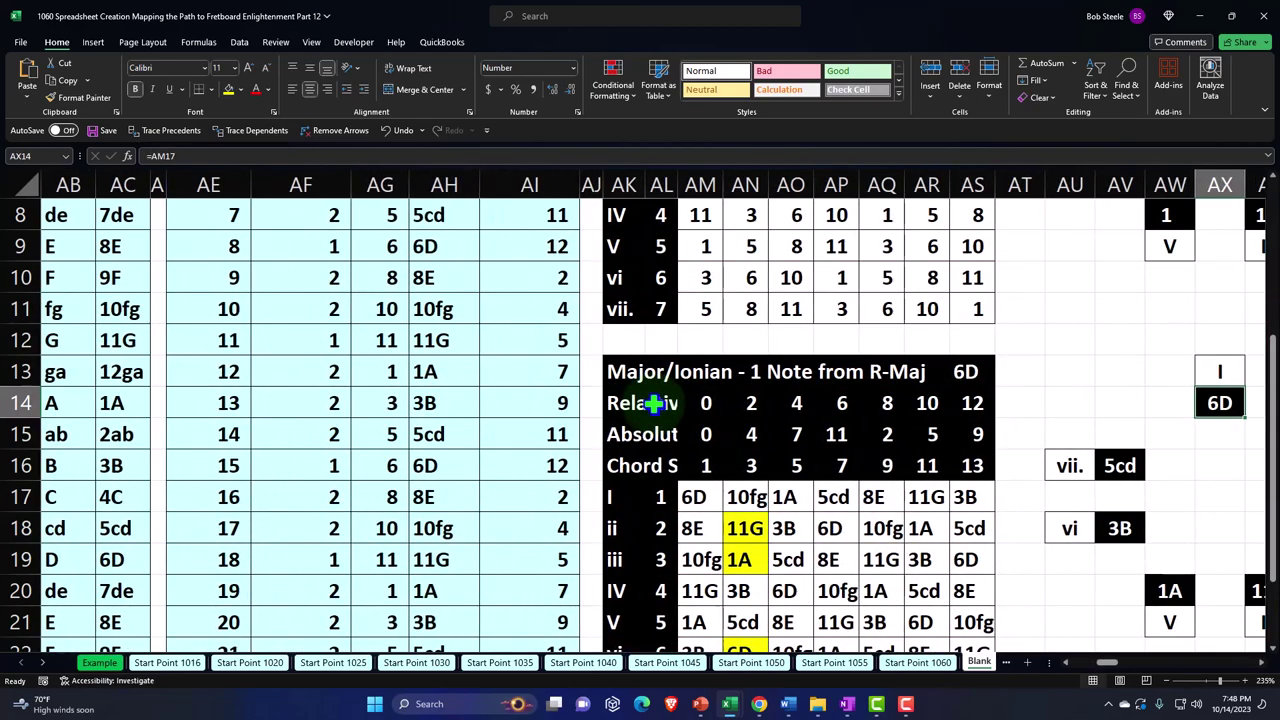
scroll(426, 431, "up", 3)
Set root note cell AG2 to 4, briefly trying 6 before settling on 4, so the tables show 4C.
left_click(396, 320)
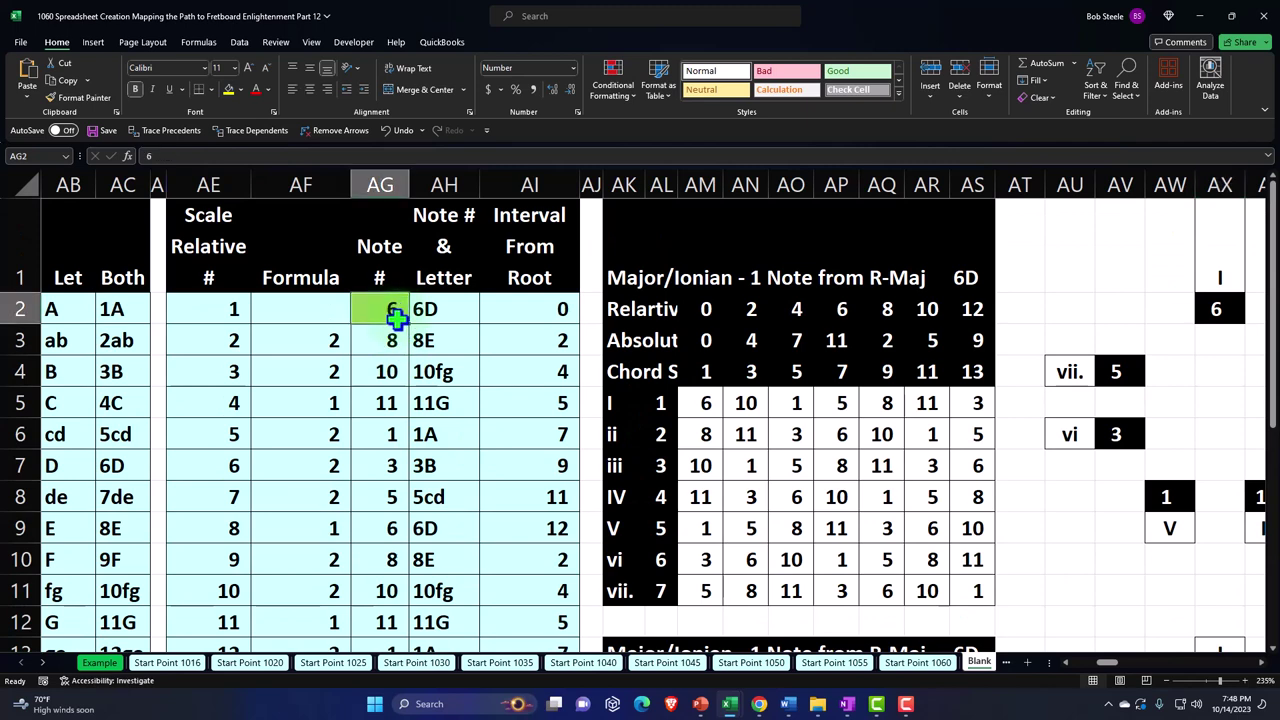
type("4")
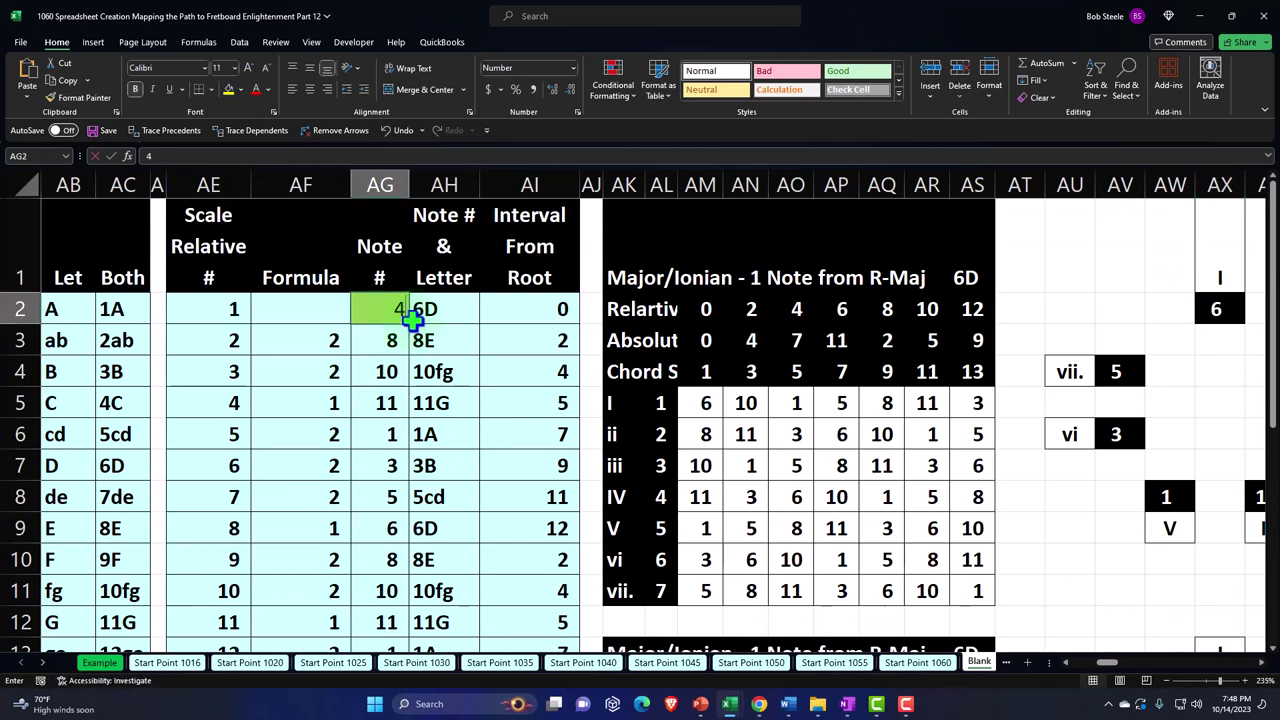
key("ctrl+Return")
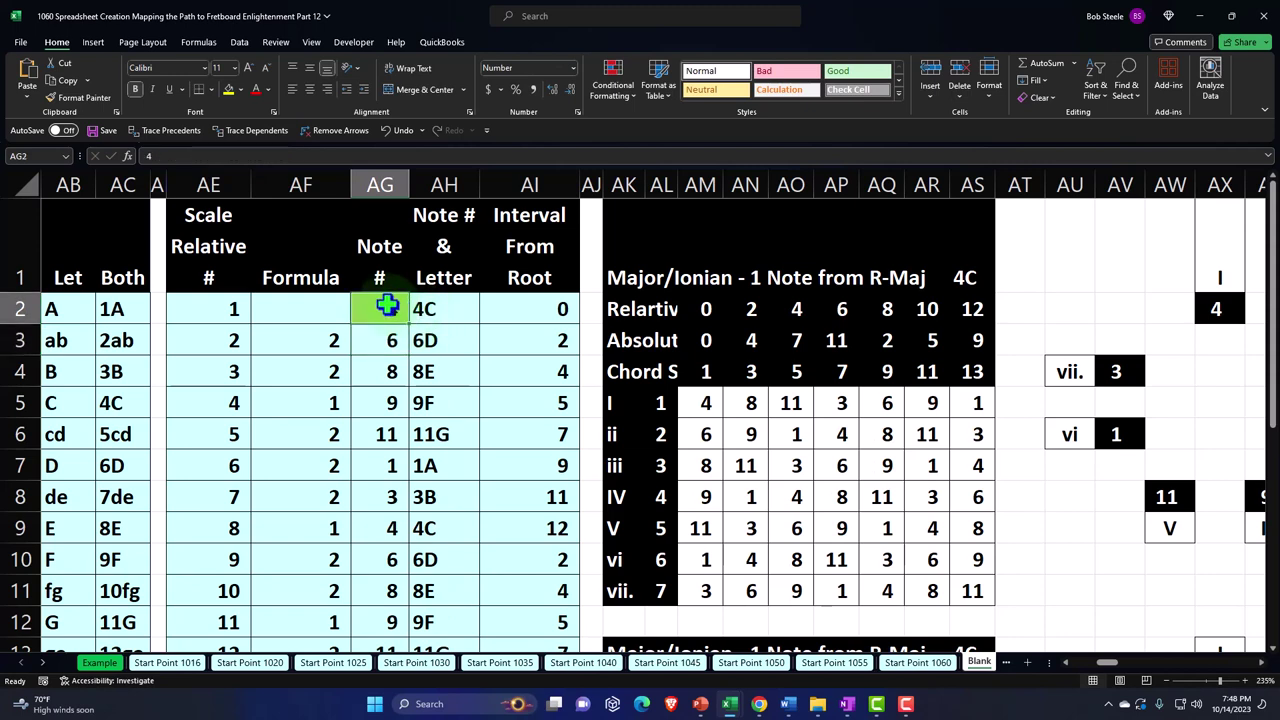
type("6")
key("Return")
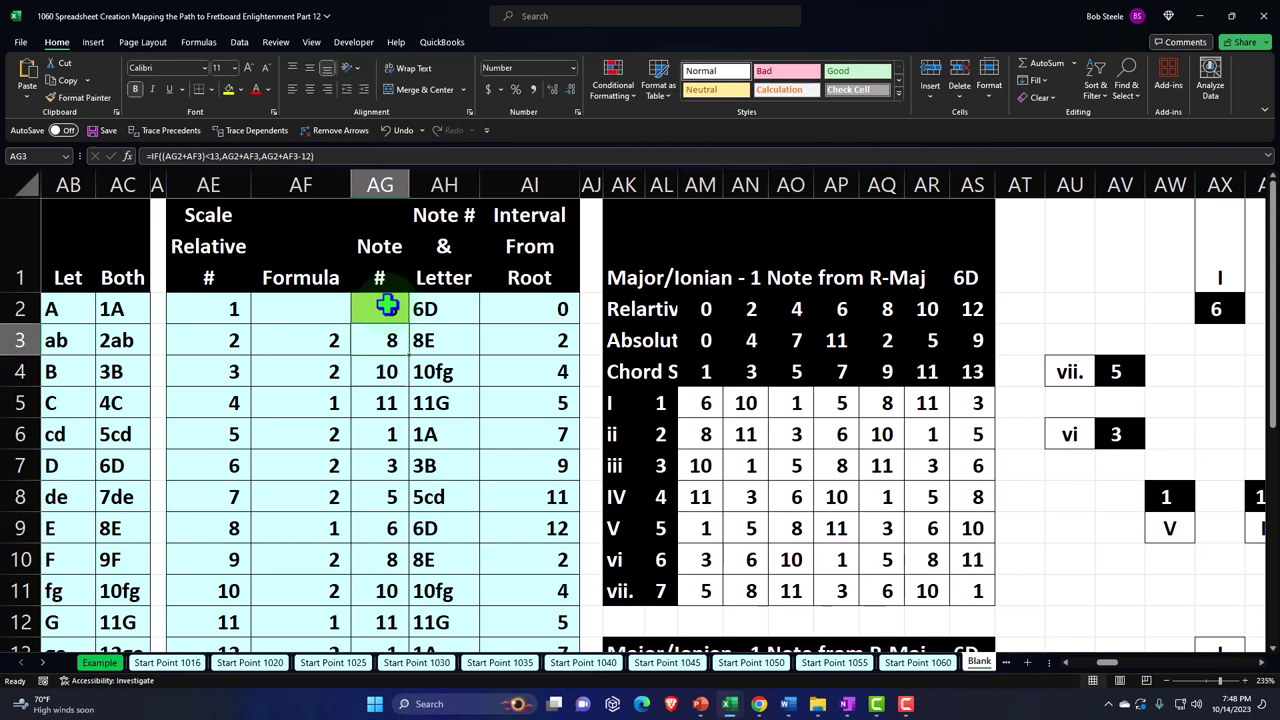
left_click(387, 306)
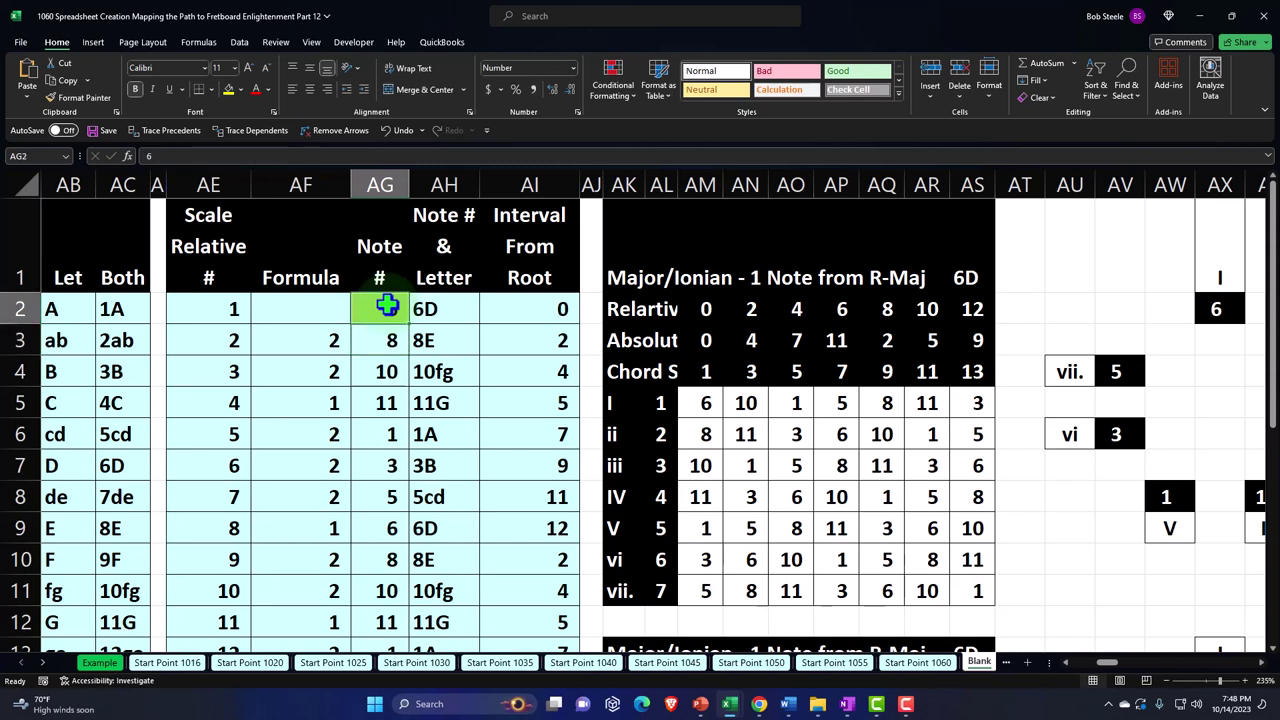
type("4")
key("Return")
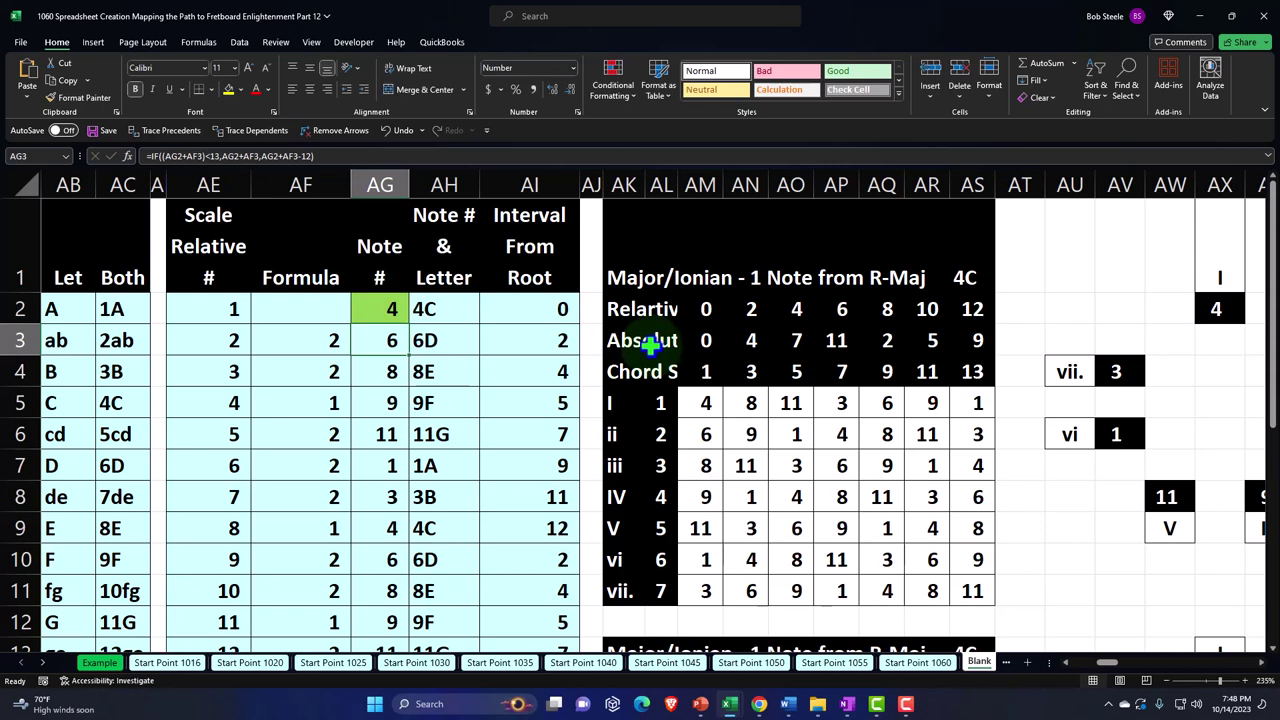
left_click(661, 412)
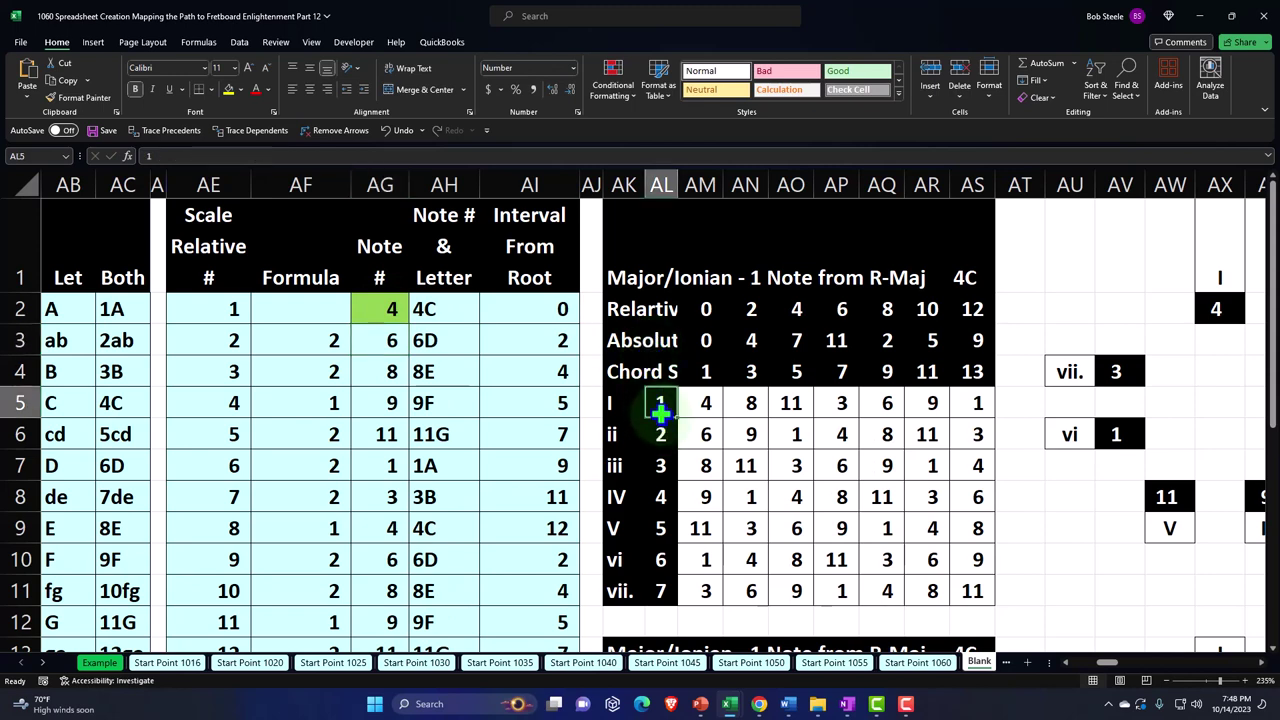
key("Down")
key("Down")
key("Down")
key("Down")
key("Down")
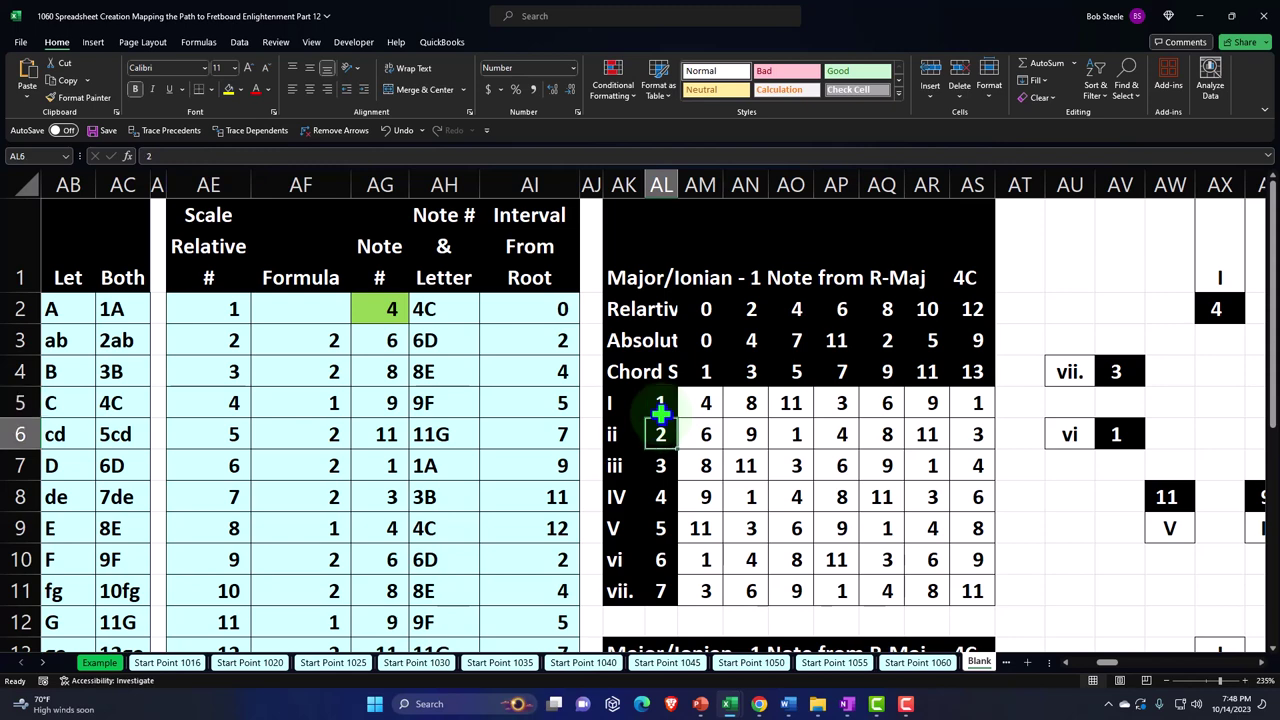
key("Up")
key("Up")
key("Up")
key("Up")
key("Up")
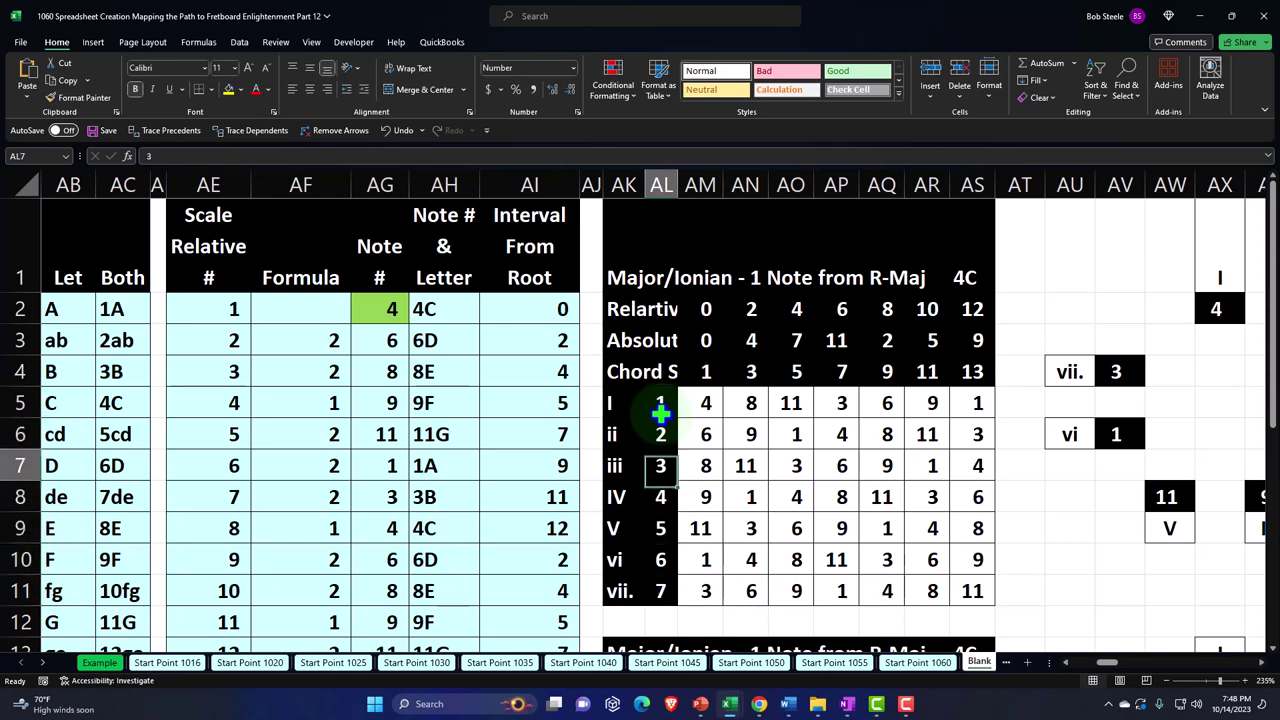
key("Left")
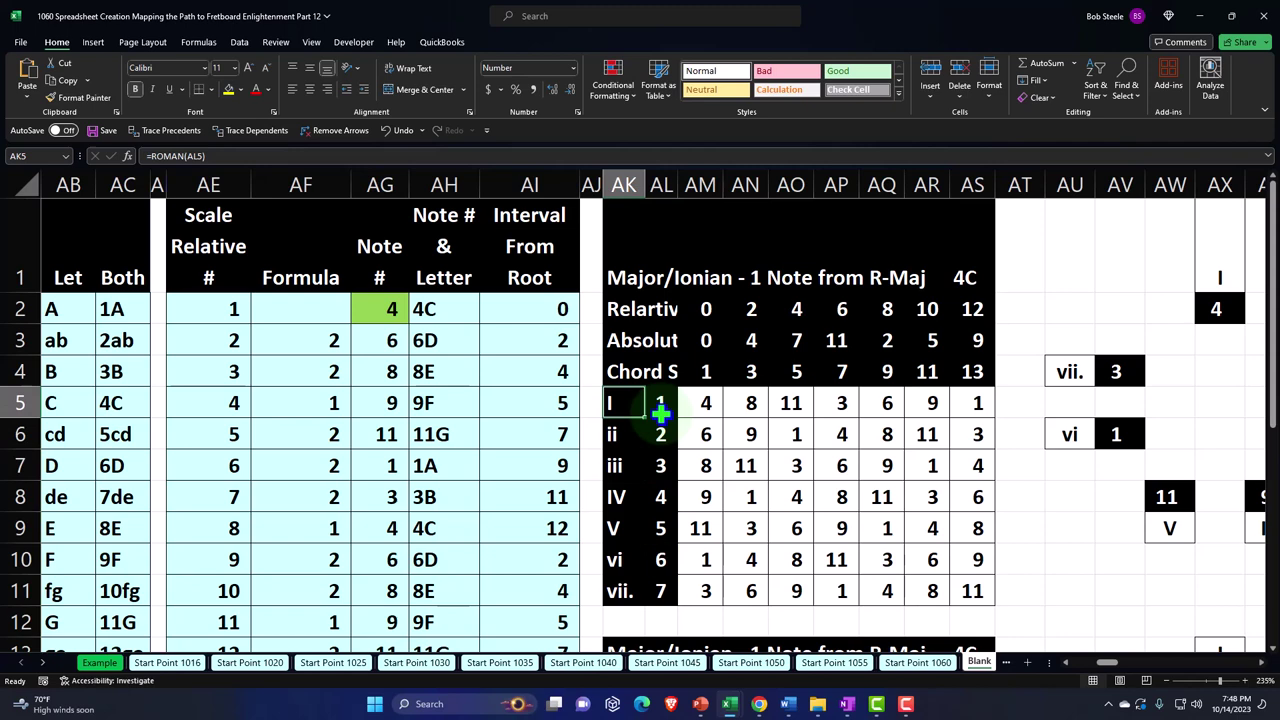
key("Right")
key("Right")
key("Right")
key("Right")
key("Right")
key("Right")
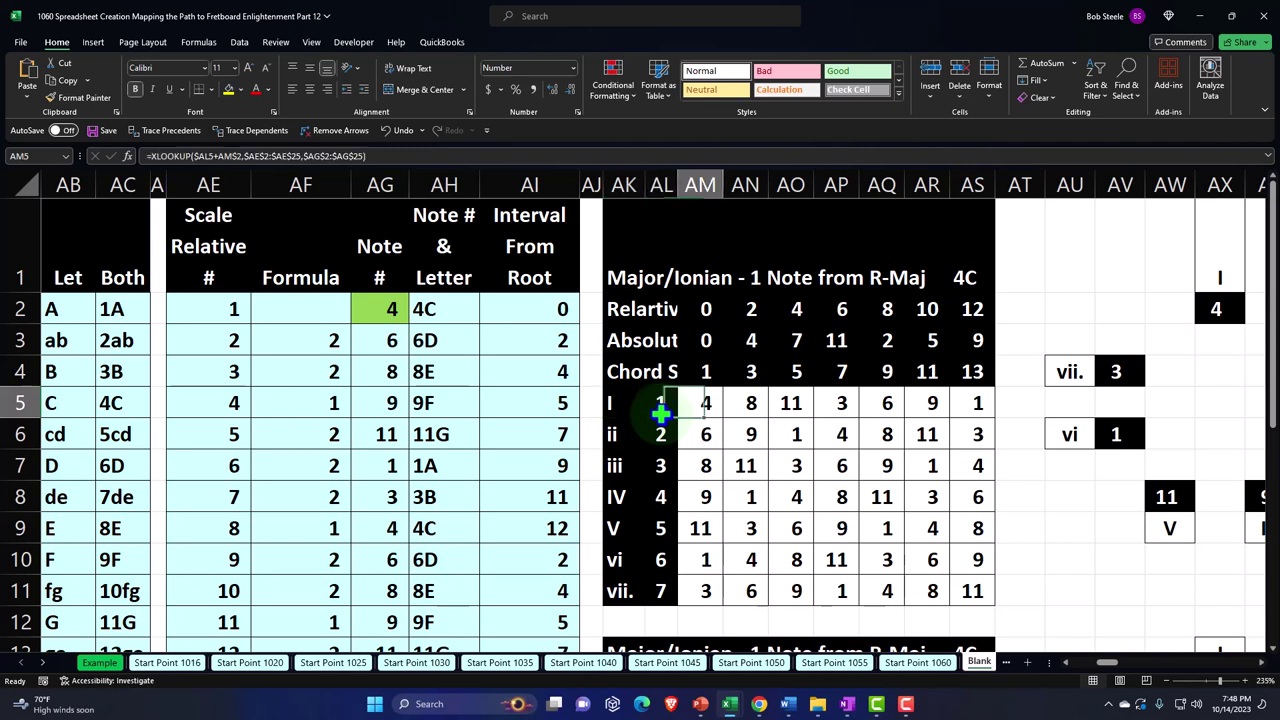
key("Up")
key("Up")
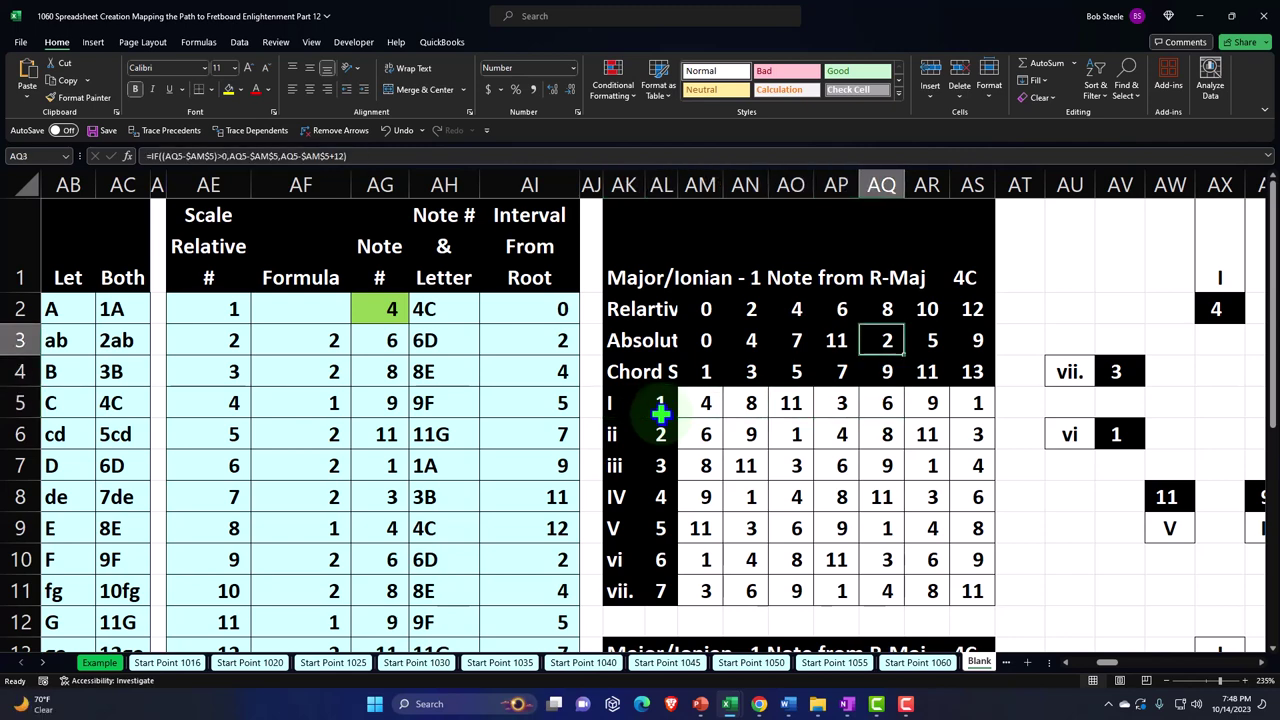
key("Right")
key("Right")
key("Right")
key("Right")
key("Right")
key("Right")
key("Right")
key("Right")
key("Right")
key("Right")
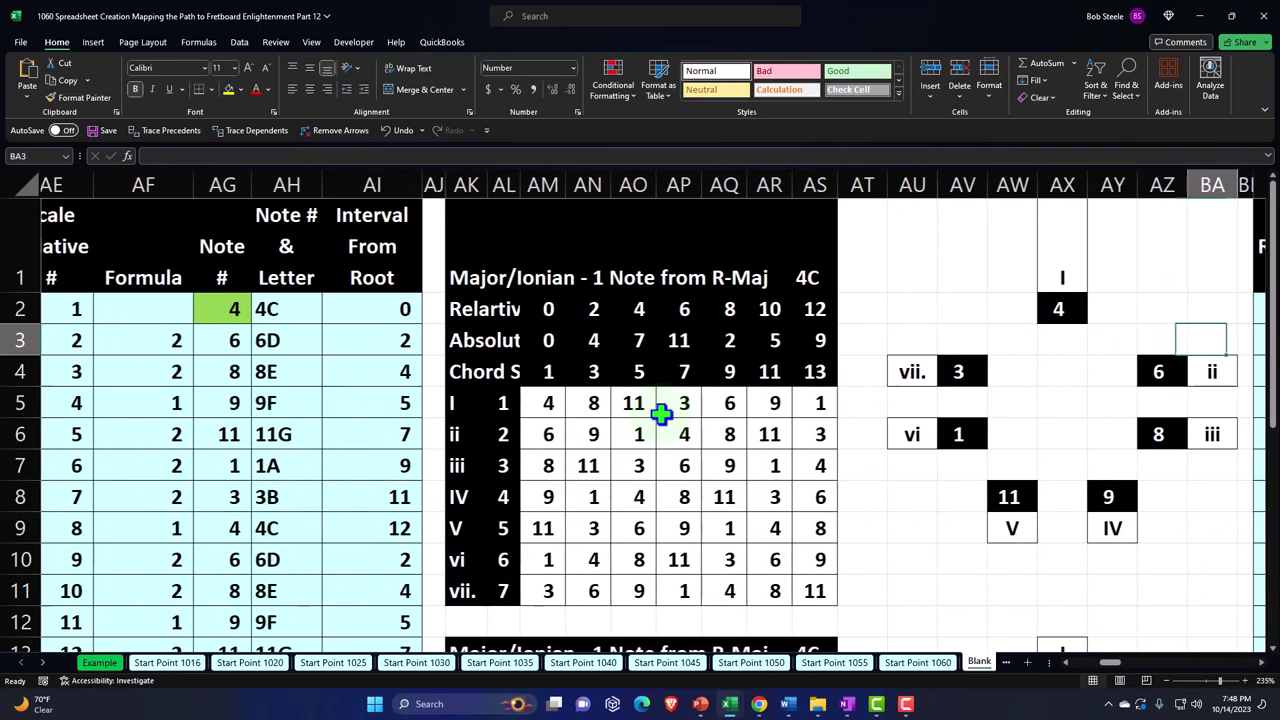
key("Right")
scroll(661, 412, "down", 4)
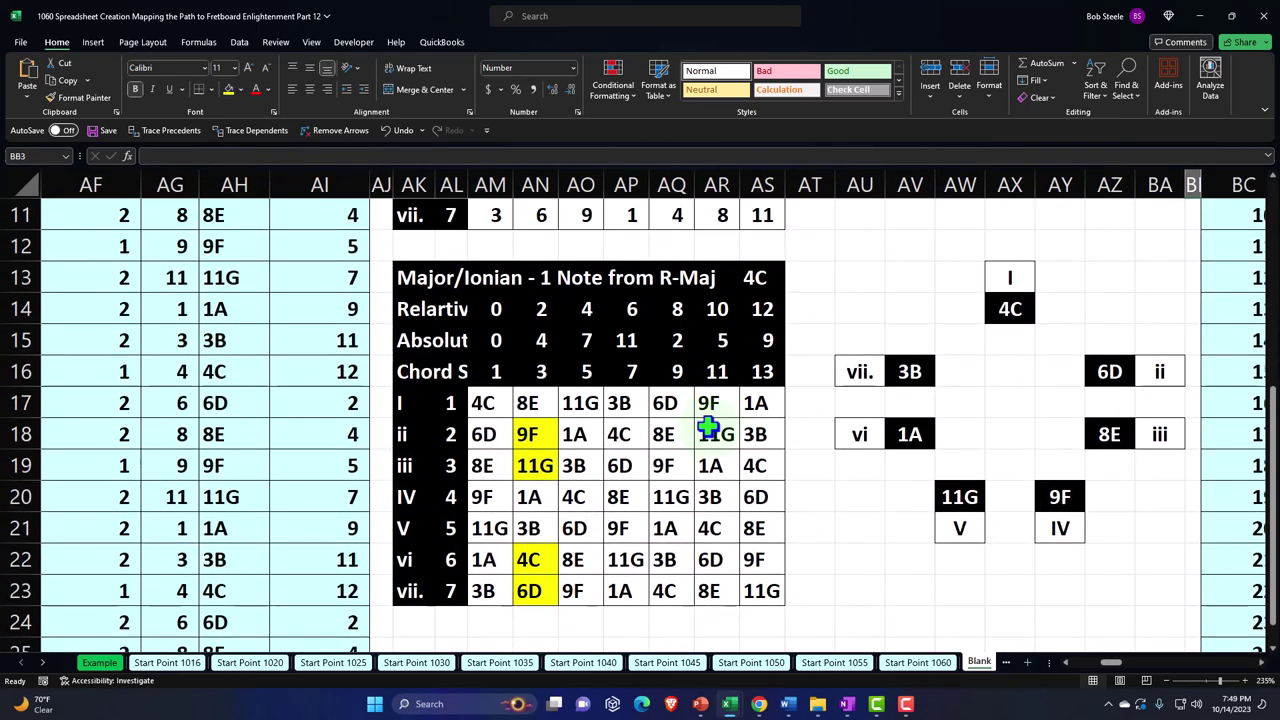
left_click(708, 428)
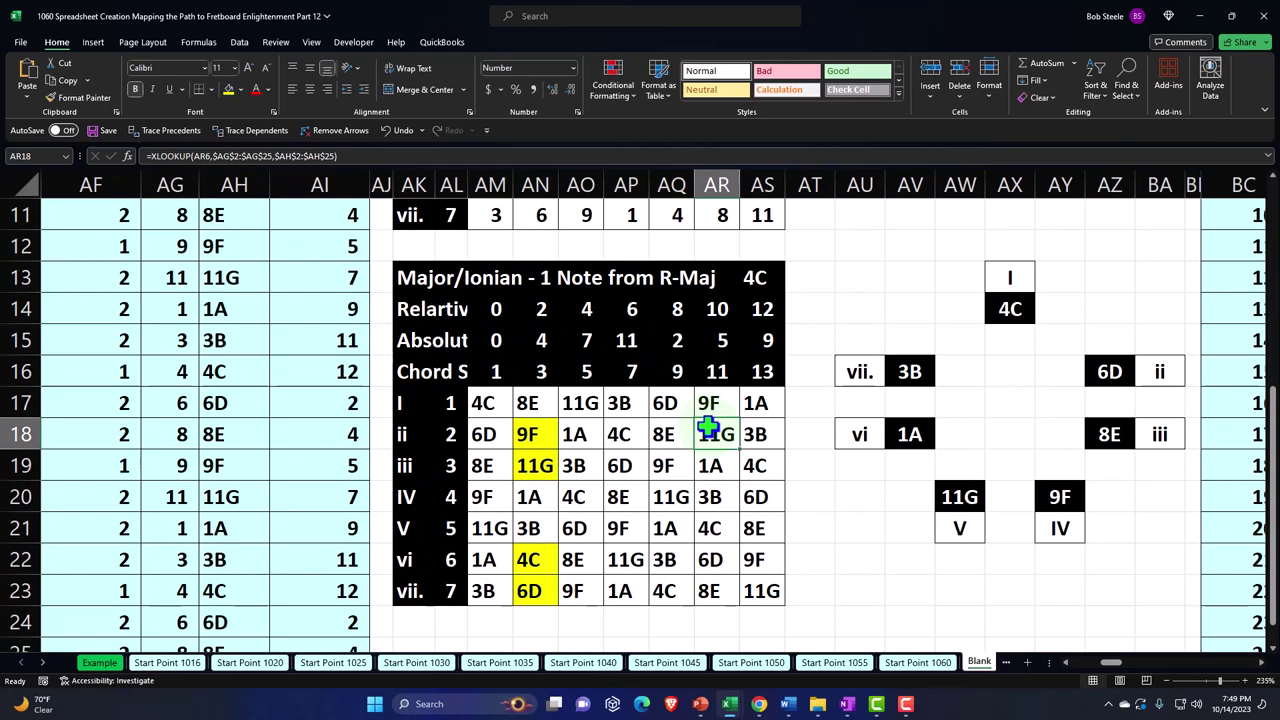
key("Right")
key("Right")
key("Right")
key("Right")
key("Right")
key("Right")
key("Right")
key("Right")
key("Right")
key("Right")
key("Right")
key("Right")
key("Right")
key("Right")
key("Right")
key("Right")
key("Right")
key("Right")
key("Right")
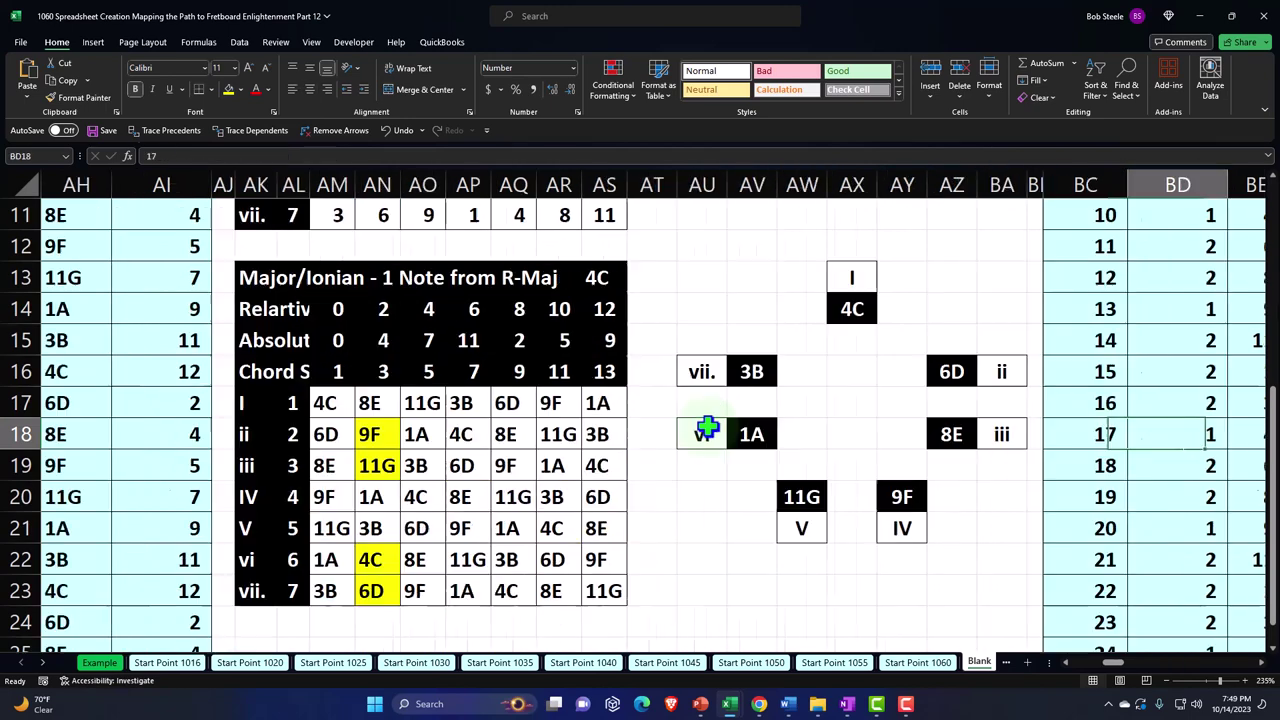
key("Right")
key("Right")
key("Right")
key("Right")
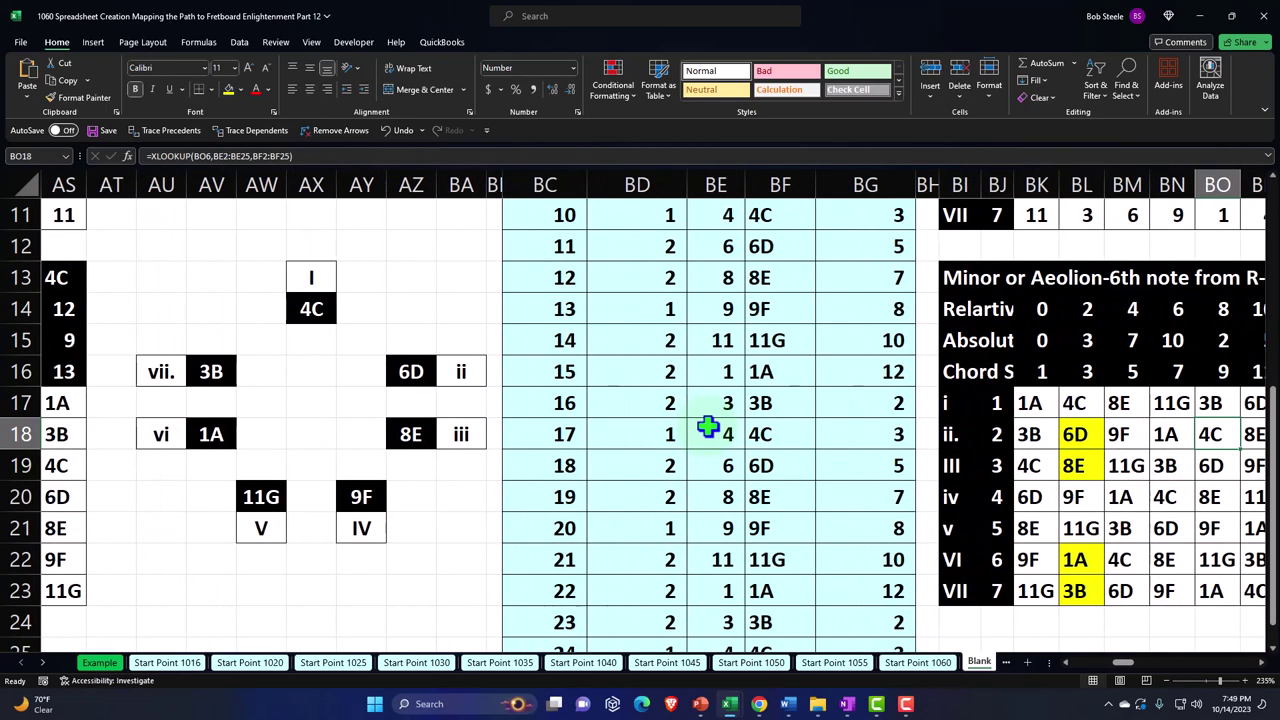
key("Right")
key("Right")
key("Right")
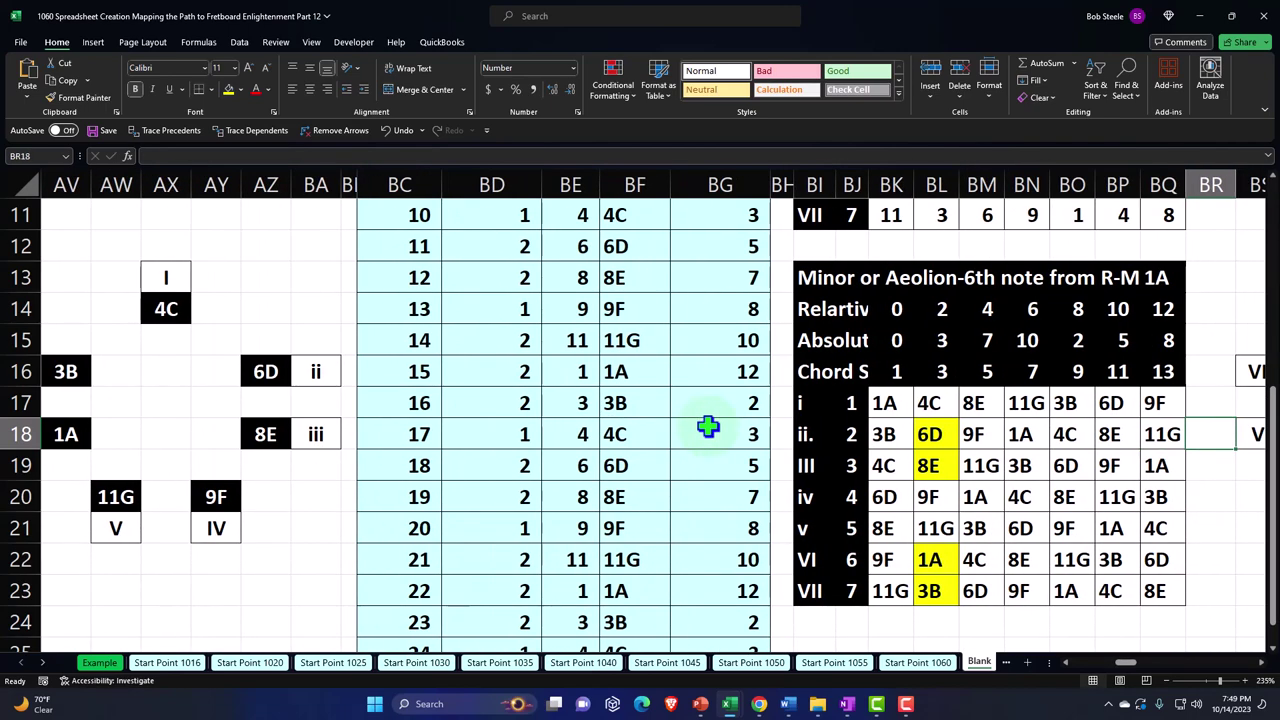
key("Right")
key("Right")
key("Right")
key("Right")
key("Right")
key("Right")
key("Right")
key("Right")
key("Right")
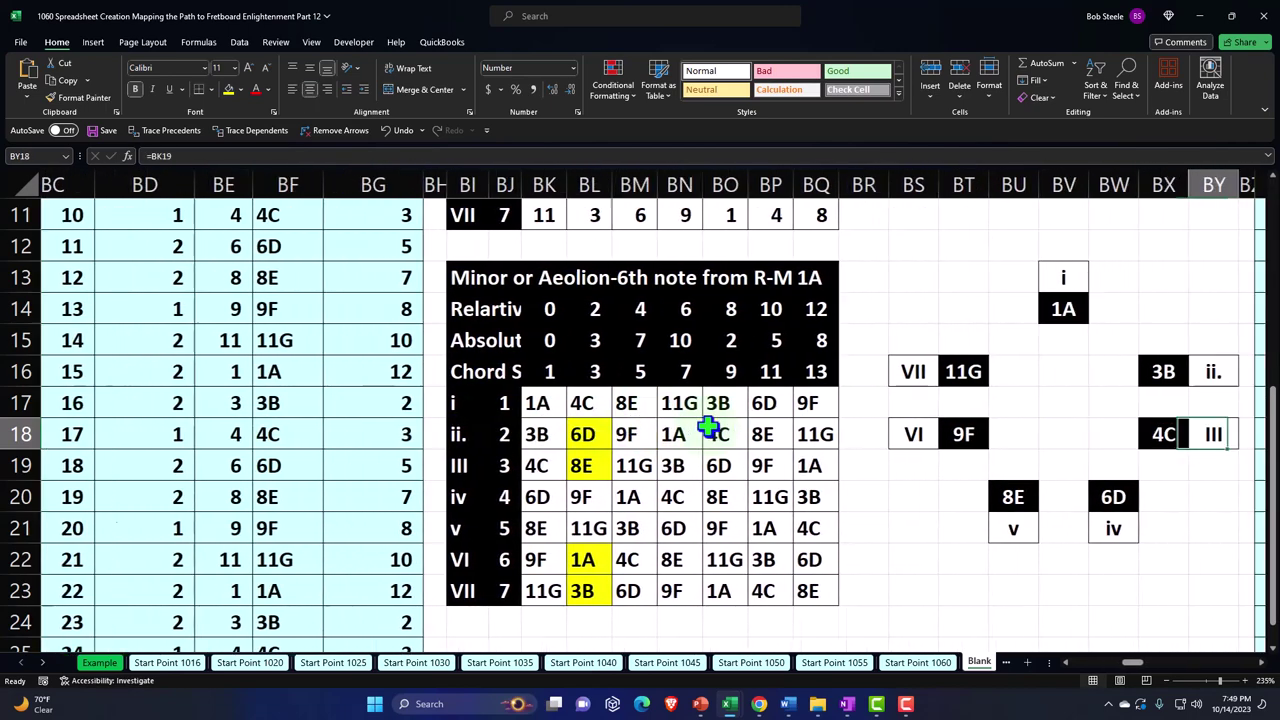
key("Right")
key("Right")
key("Right")
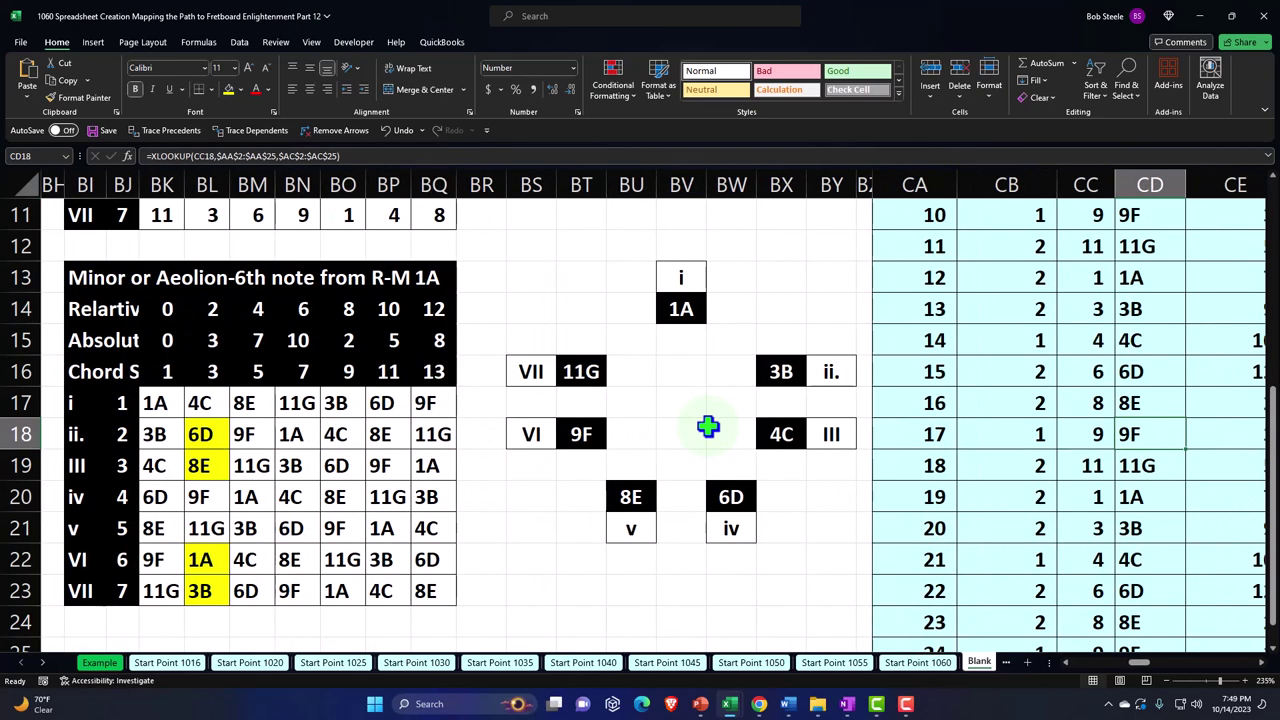
key("Right")
key("Right")
key("Right")
key("Right")
key("Right")
key("Right")
key("Right")
key("Right")
key("Right")
key("Right")
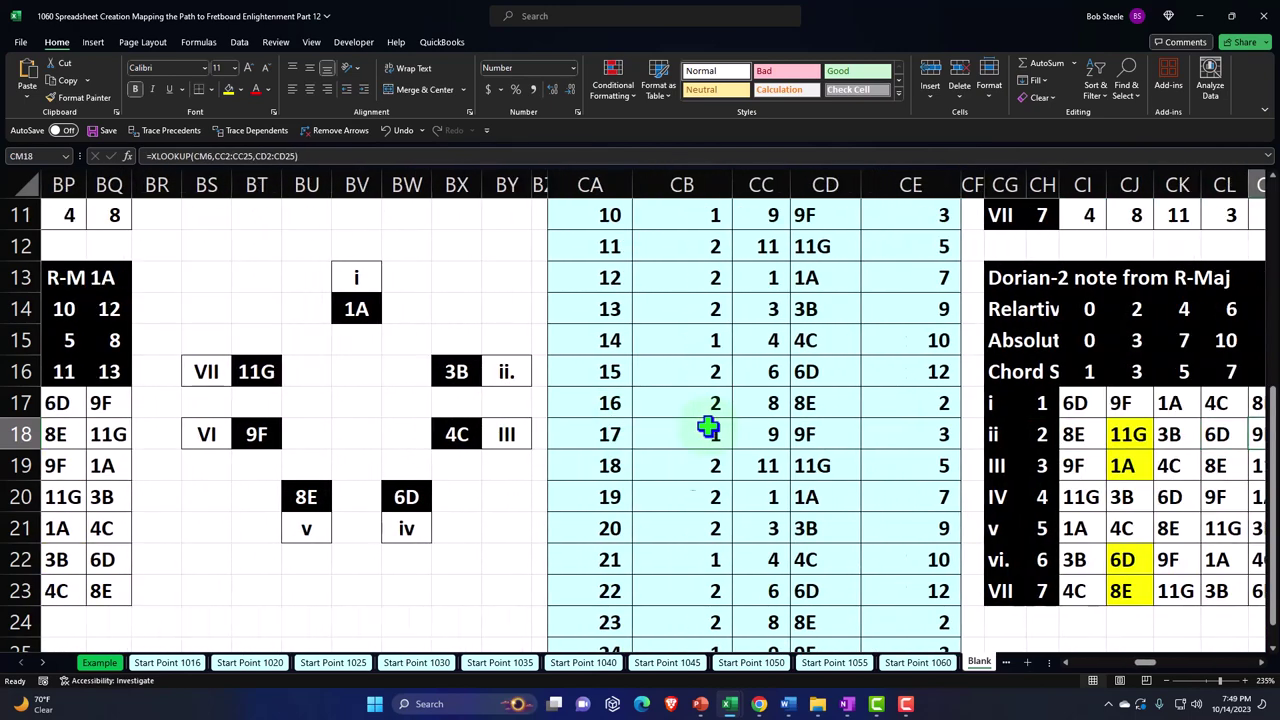
key("Right")
key("Right")
key("Right")
key("Right")
key("Right")
key("Right")
key("Right")
key("Right")
key("Right")
key("Right")
key("Right")
key("Right")
key("Right")
key("Right")
key("Right")
key("Right")
key("Right")
key("Right")
key("Right")
key("Right")
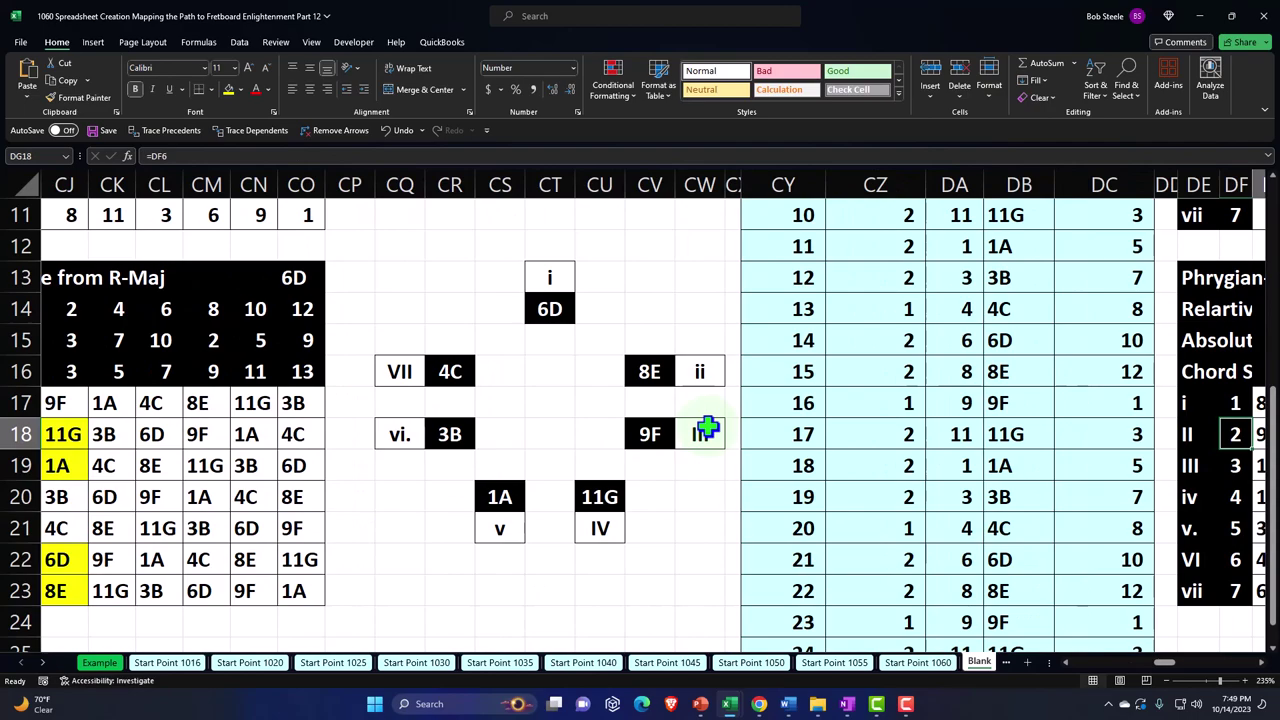
key("Right")
key("Right")
key("Right")
key("Right")
key("Right")
key("Right")
key("Right")
key("Right")
key("Right")
key("Right")
key("Right")
key("Right")
key("Right")
key("Right")
key("Right")
key("Right")
key("Right")
key("Right")
key("Right")
key("Right")
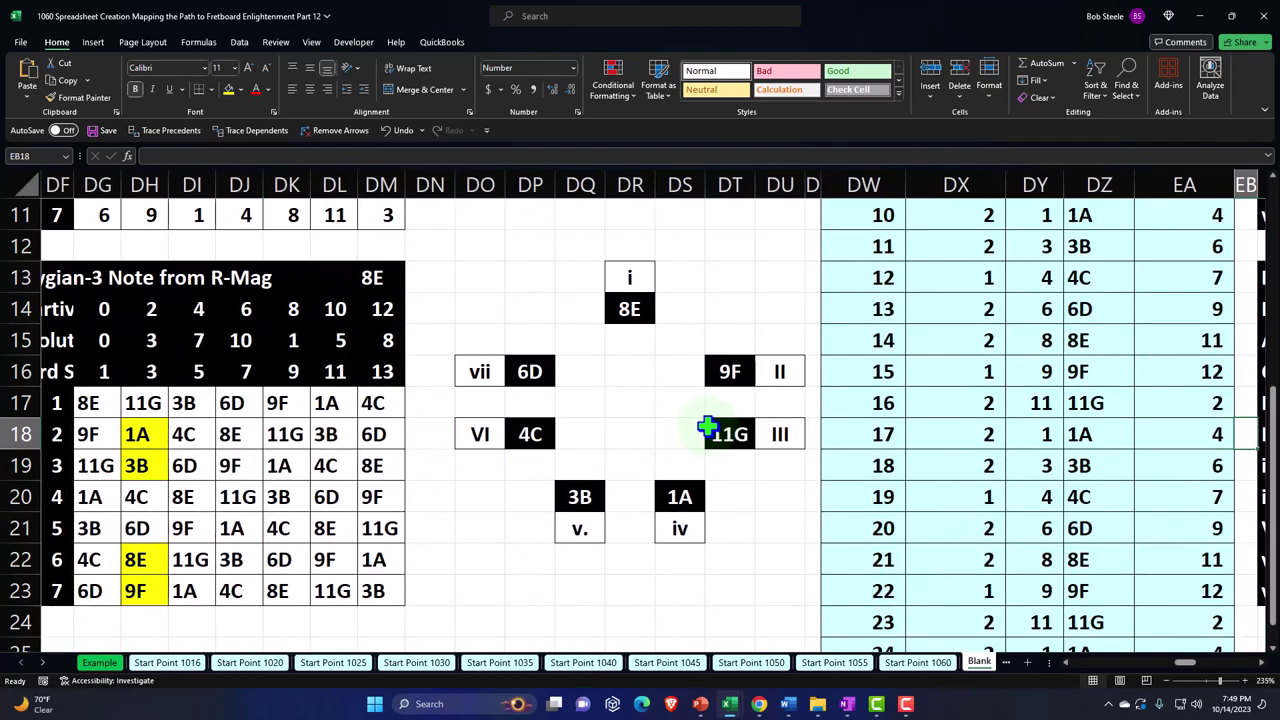
key("Right")
key("Right")
key("Right")
key("Right")
key("Right")
key("Right")
key("Right")
key("Right")
key("Right")
key("Right")
key("Right")
key("Right")
key("Right")
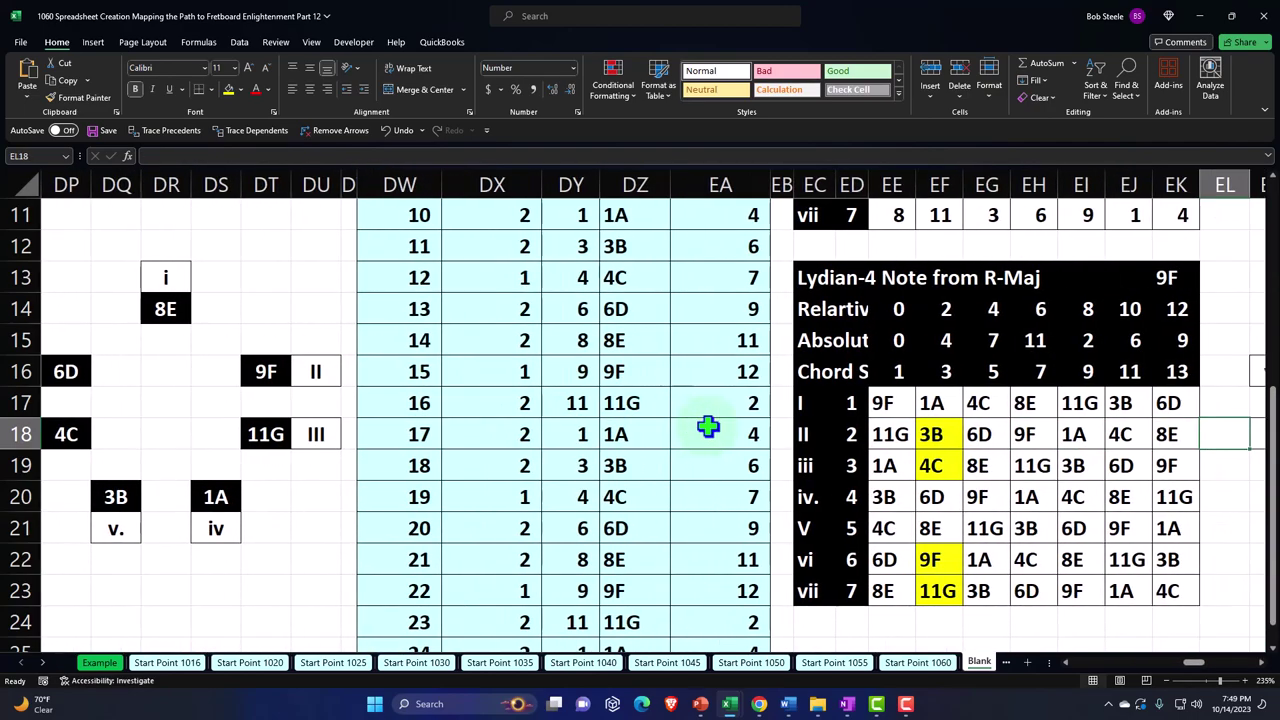
key("Right")
key("Right")
key("Right")
key("Right")
key("Right")
key("Right")
key("Right")
key("Right")
key("Right")
key("Right")
key("Right")
key("Right")
key("Right")
key("Right")
key("Right")
key("Right")
key("Right")
key("Right")
key("Right")
key("Right")
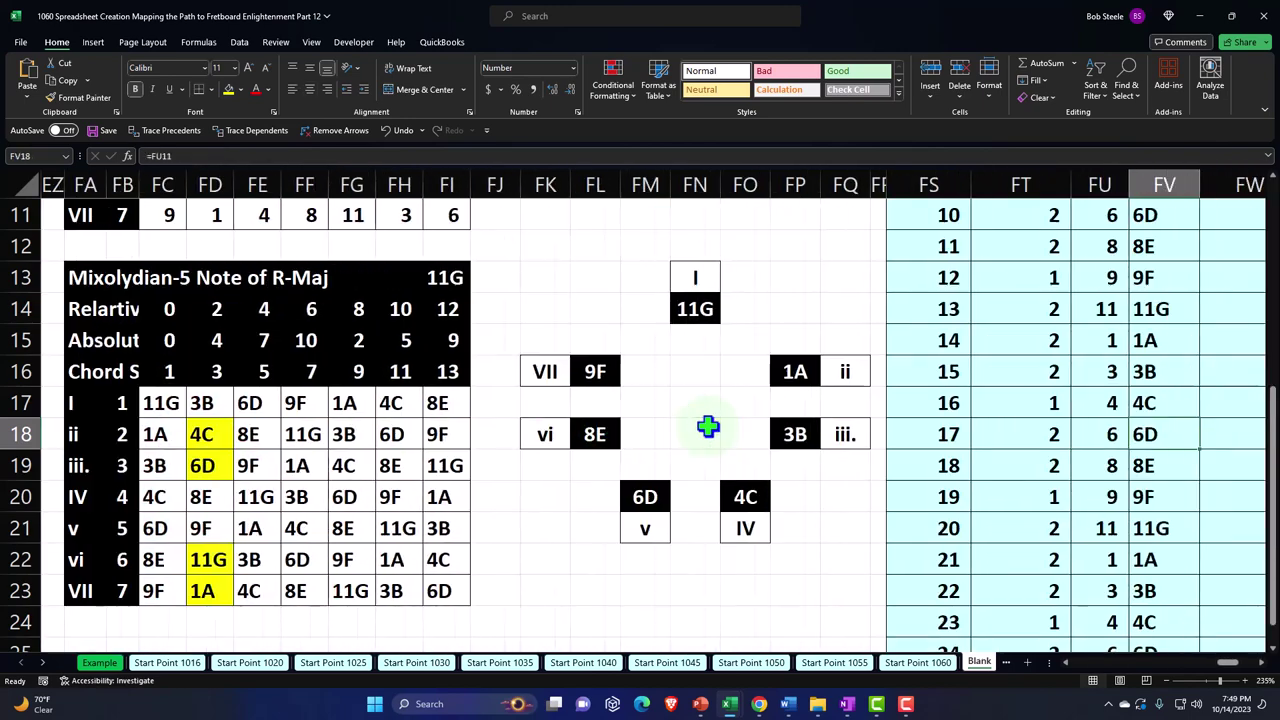
key("Right")
key("Right")
key("Right")
key("Right")
key("Right")
key("Right")
key("Right")
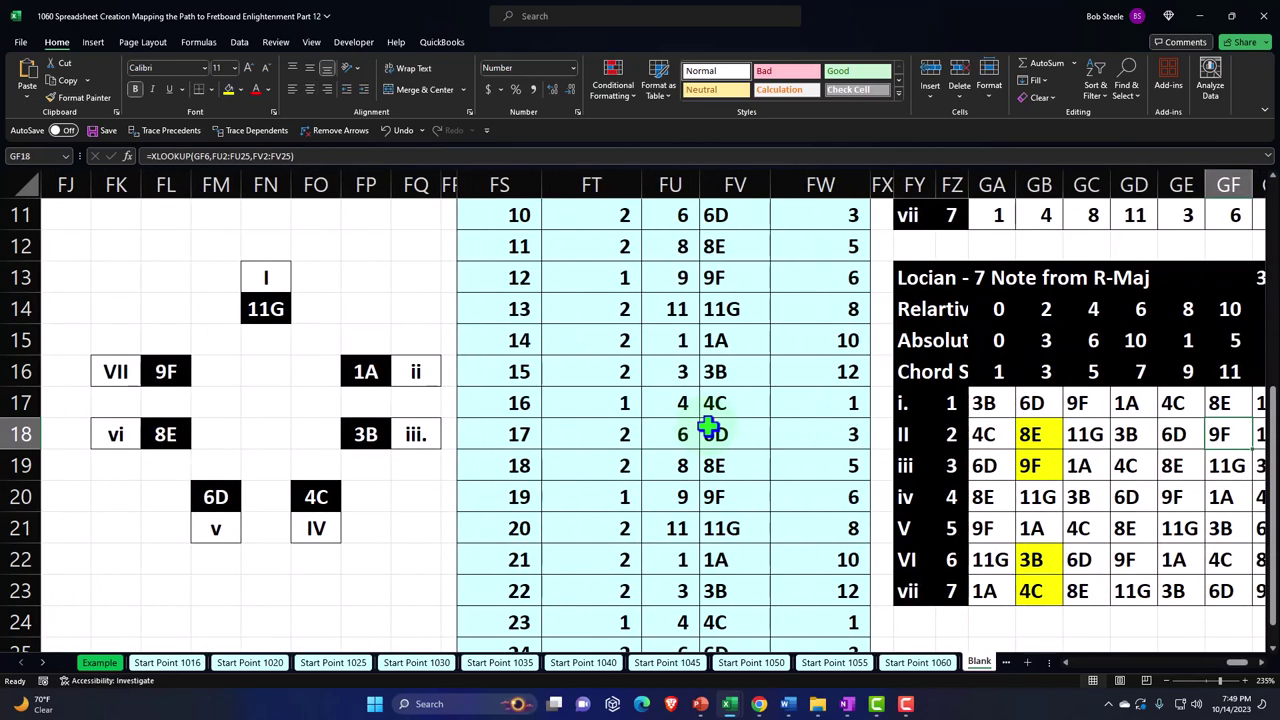
left_click_drag(1241, 665, 1080, 678)
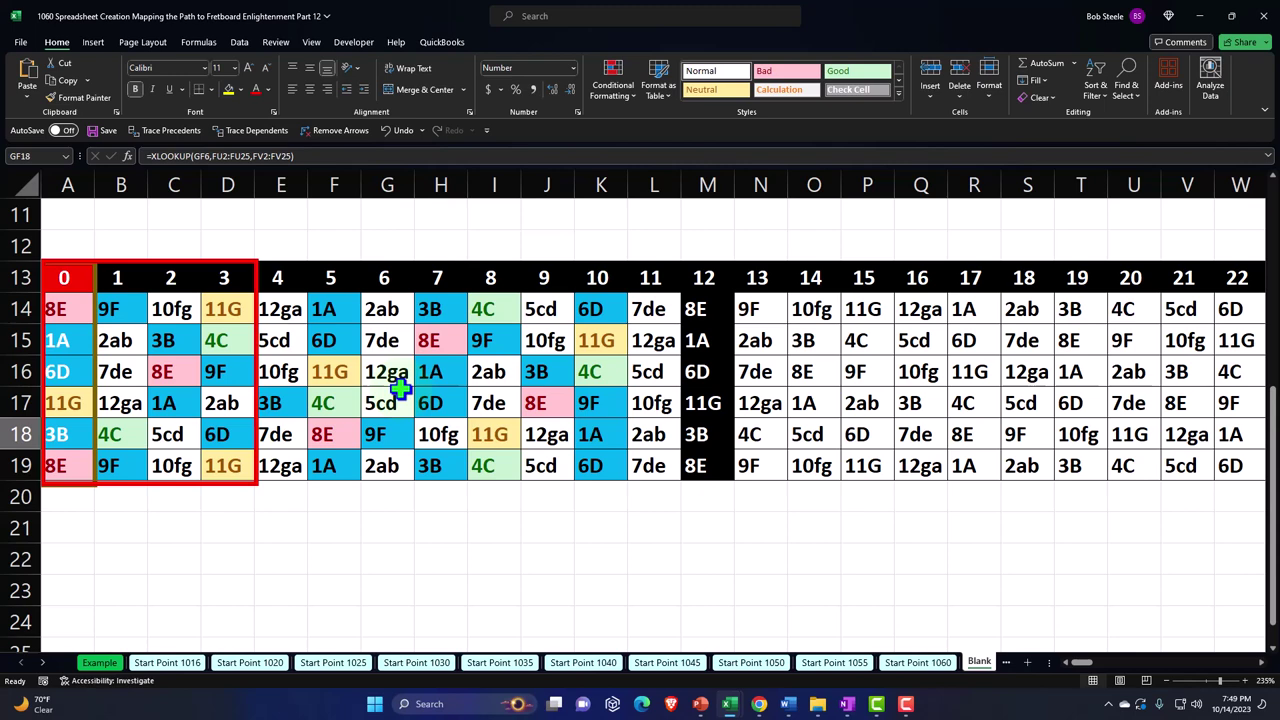
left_click(958, 365)
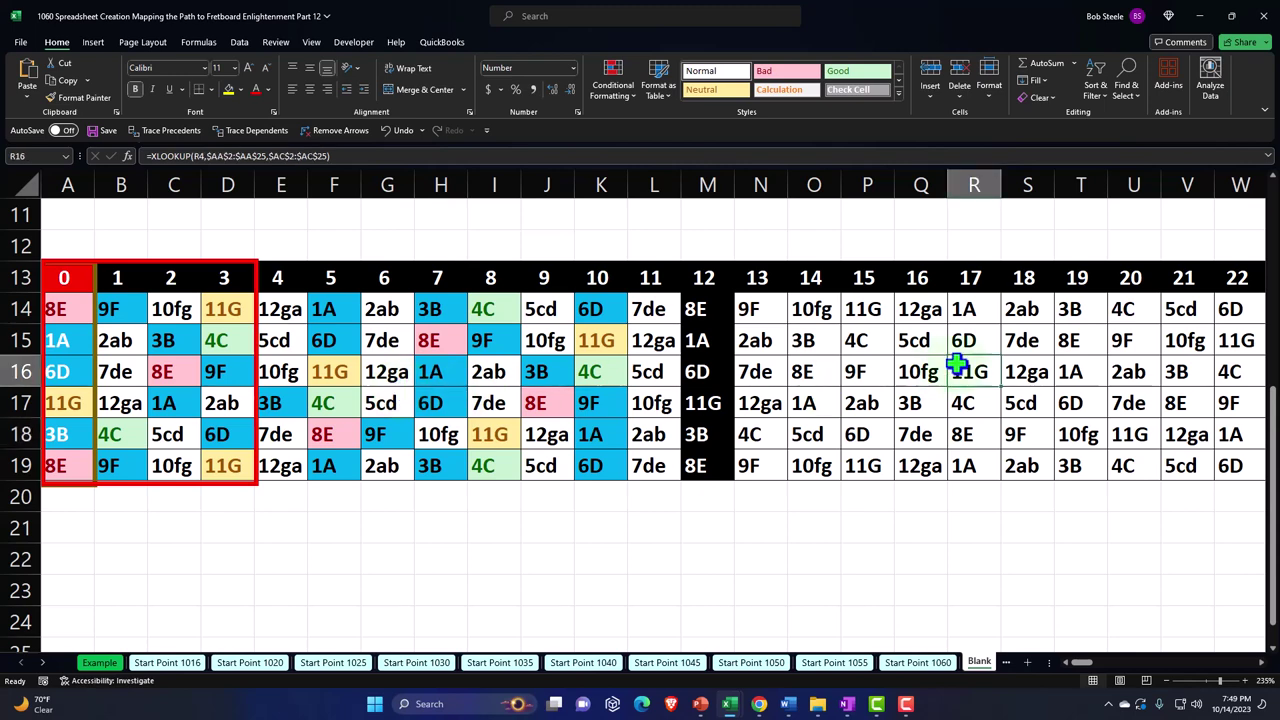
key("Right")
key("Right")
key("Right")
key("Right")
key("Right")
key("Right")
key("Right")
key("Right")
key("Right")
key("Right")
key("Right")
key("Right")
key("Right")
key("Right")
key("Right")
key("Right")
key("Right")
key("Right")
key("Right")
key("Right")
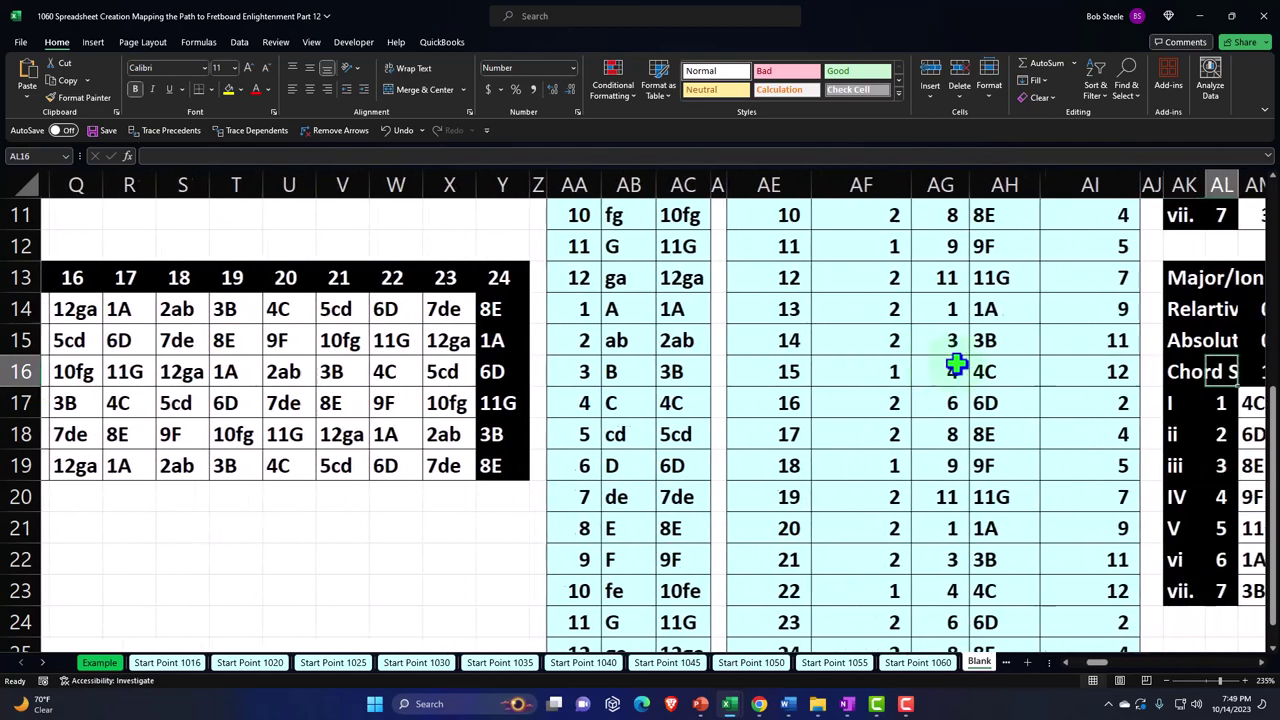
key("Right")
key("Right")
key("Right")
key("Right")
key("Right")
key("Right")
key("Right")
key("Right")
key("Right")
key("Right")
key("Right")
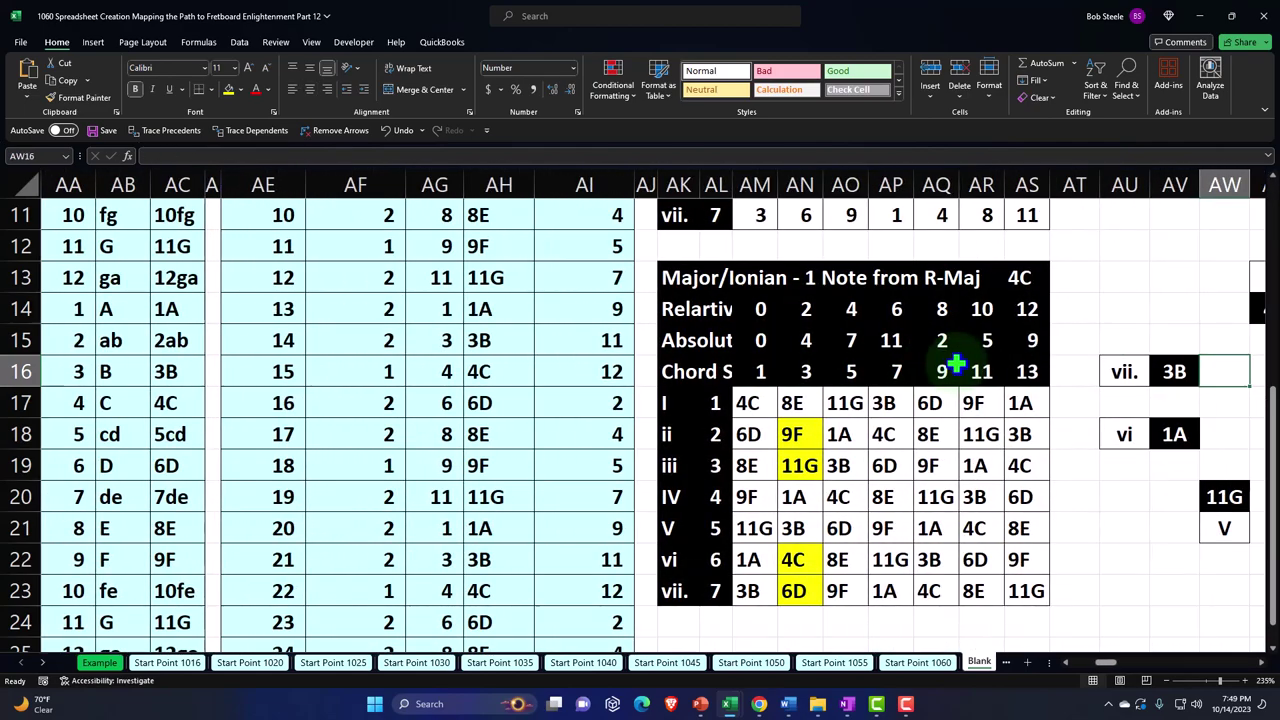
left_click(754, 405)
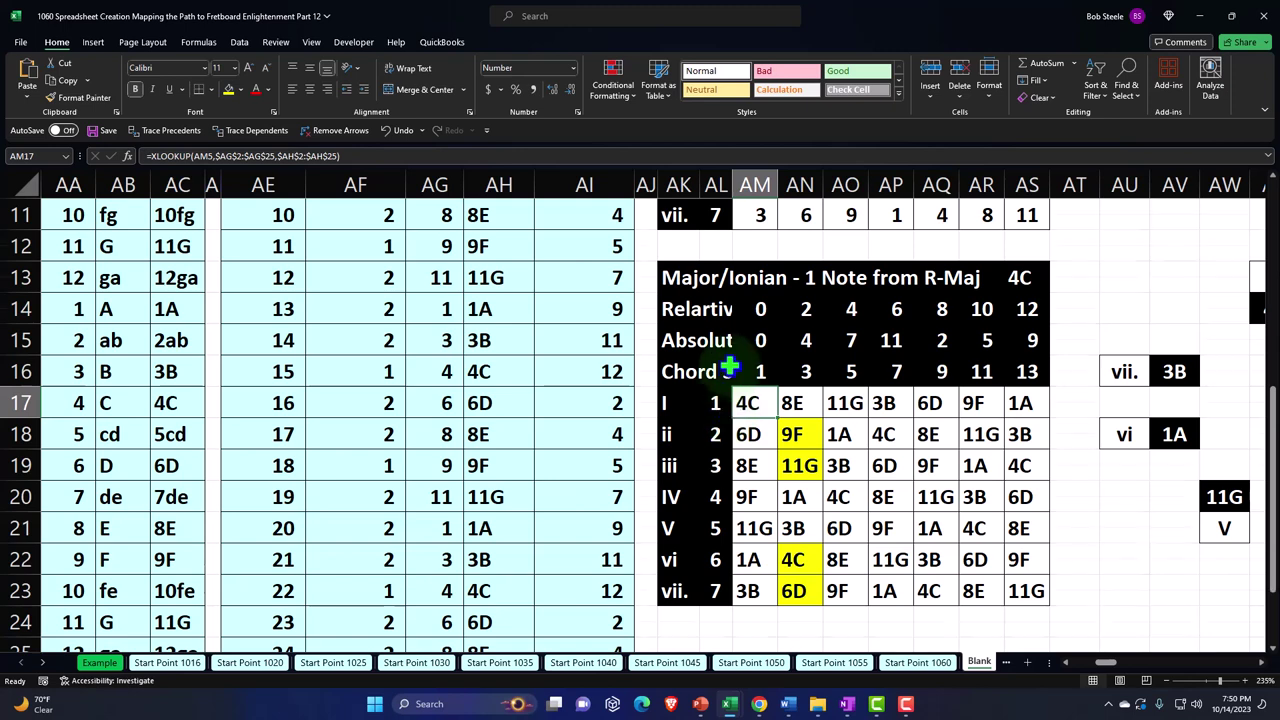
scroll(730, 370, "down", 1)
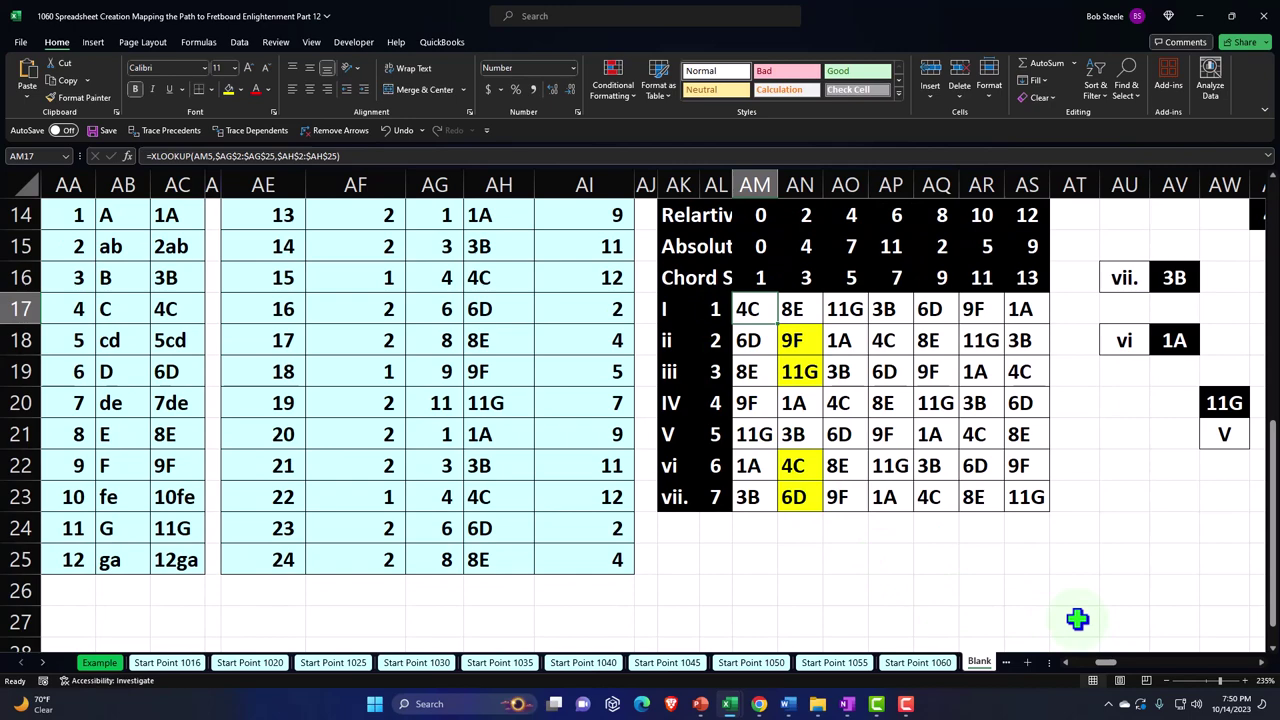
scroll(1077, 619, "down", 1)
left_click(779, 529)
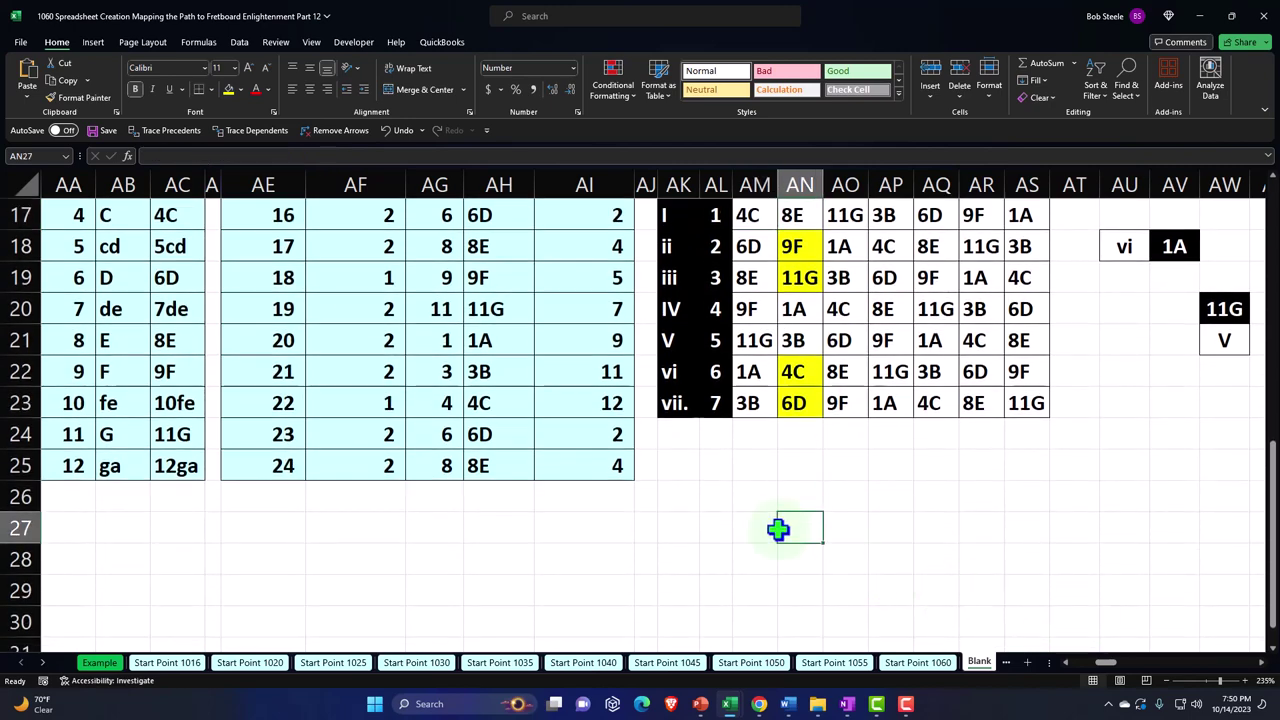
left_click_drag(1106, 663, 1078, 672)
scroll(551, 486, "up", 3)
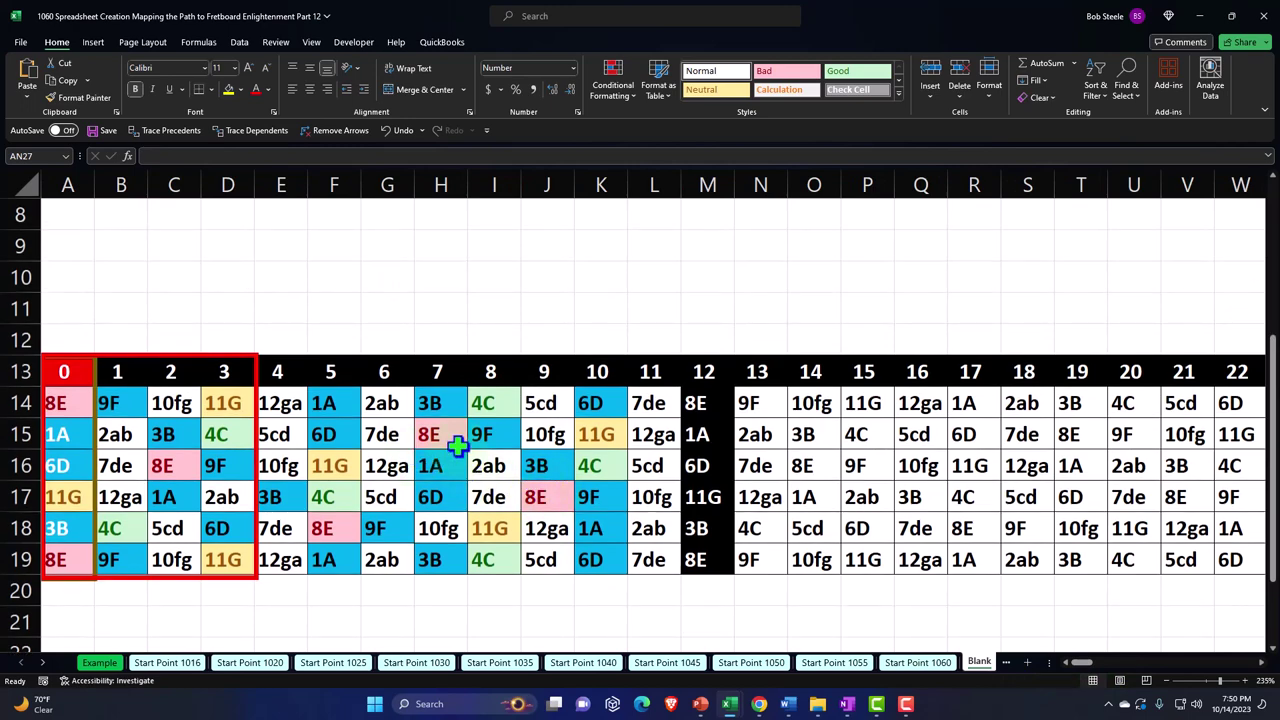
scroll(457, 446, "down", 2)
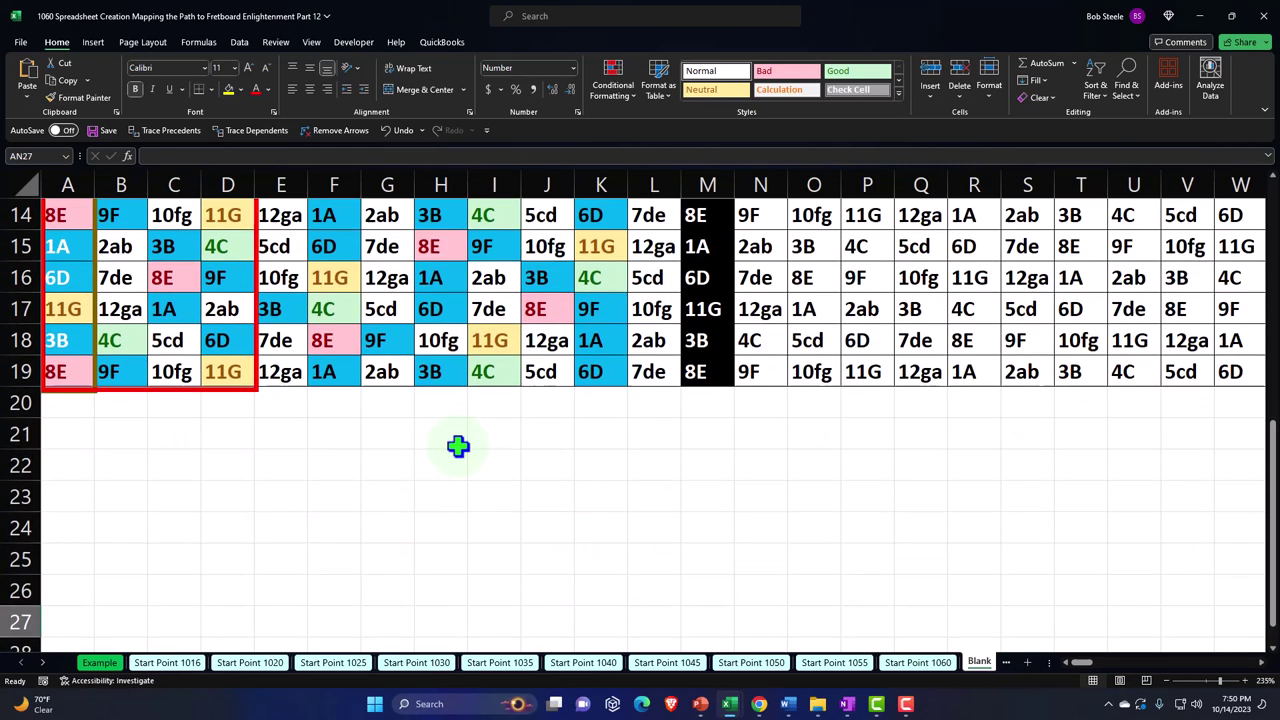
left_click(760, 456)
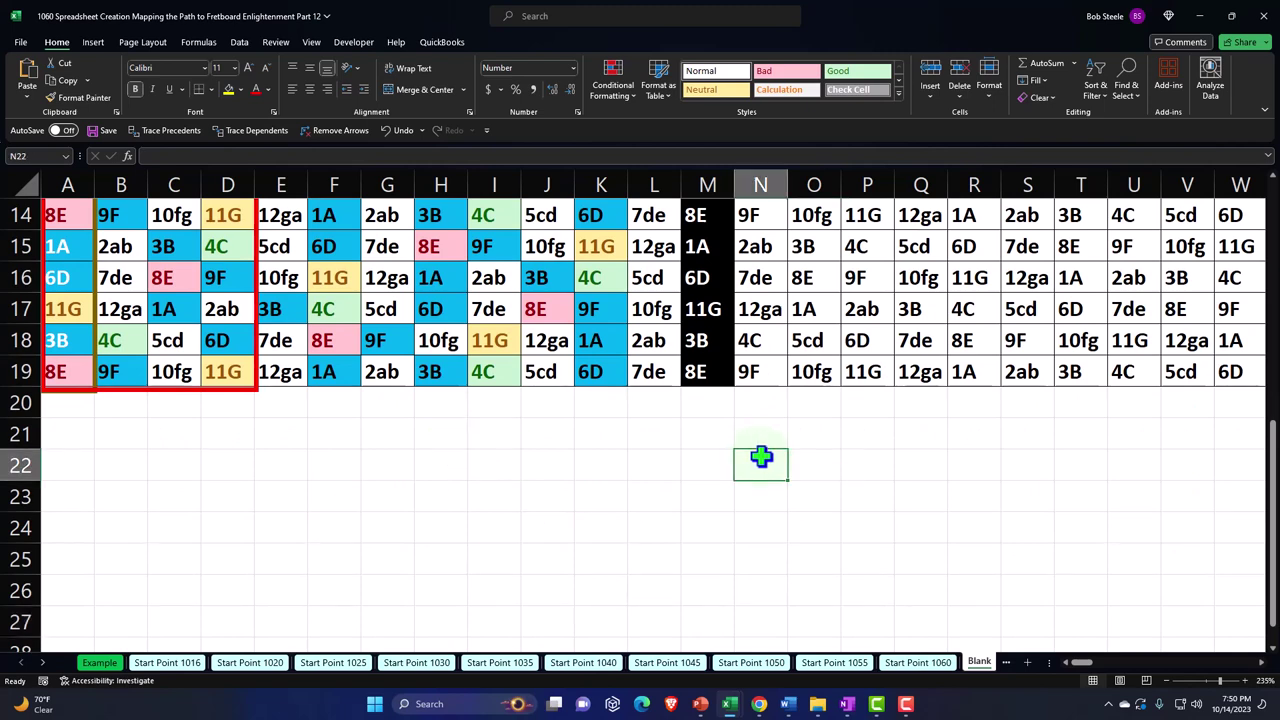
key("Right")
key("Right")
key("Right")
key("Right")
key("Right")
key("Right")
key("Right")
key("Right")
key("Right")
key("Right")
key("Right")
key("Right")
key("Right")
key("Right")
key("Right")
key("Right")
key("Right")
key("Right")
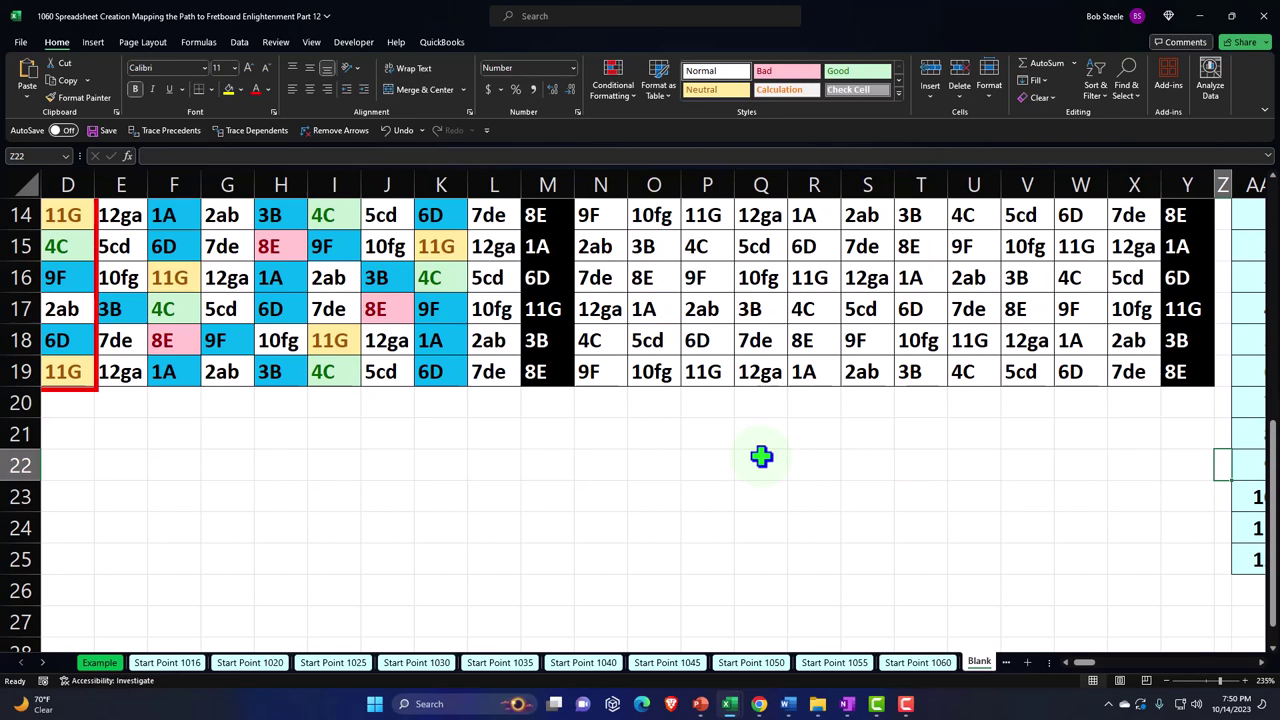
key("Right")
key("Right")
key("Right")
key("Right")
key("Right")
key("Right")
key("Right")
key("Right")
key("Right")
key("Right")
key("Right")
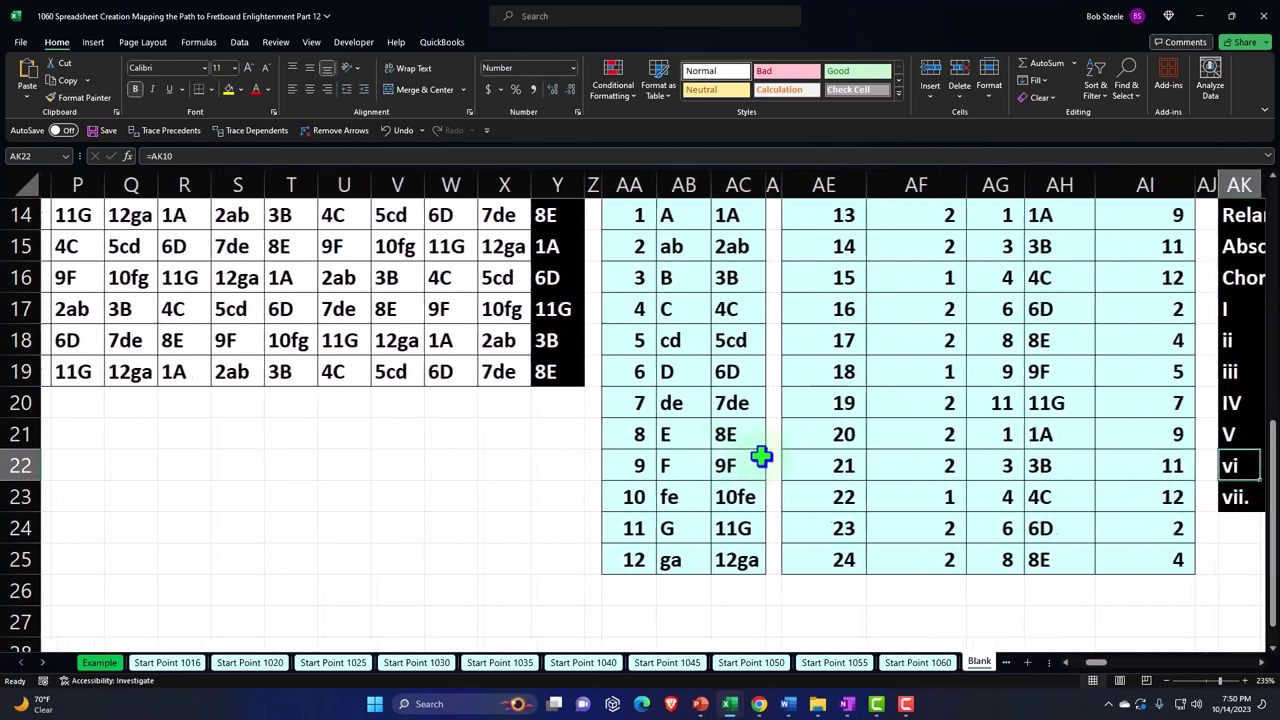
key("Right")
key("Right")
key("Right")
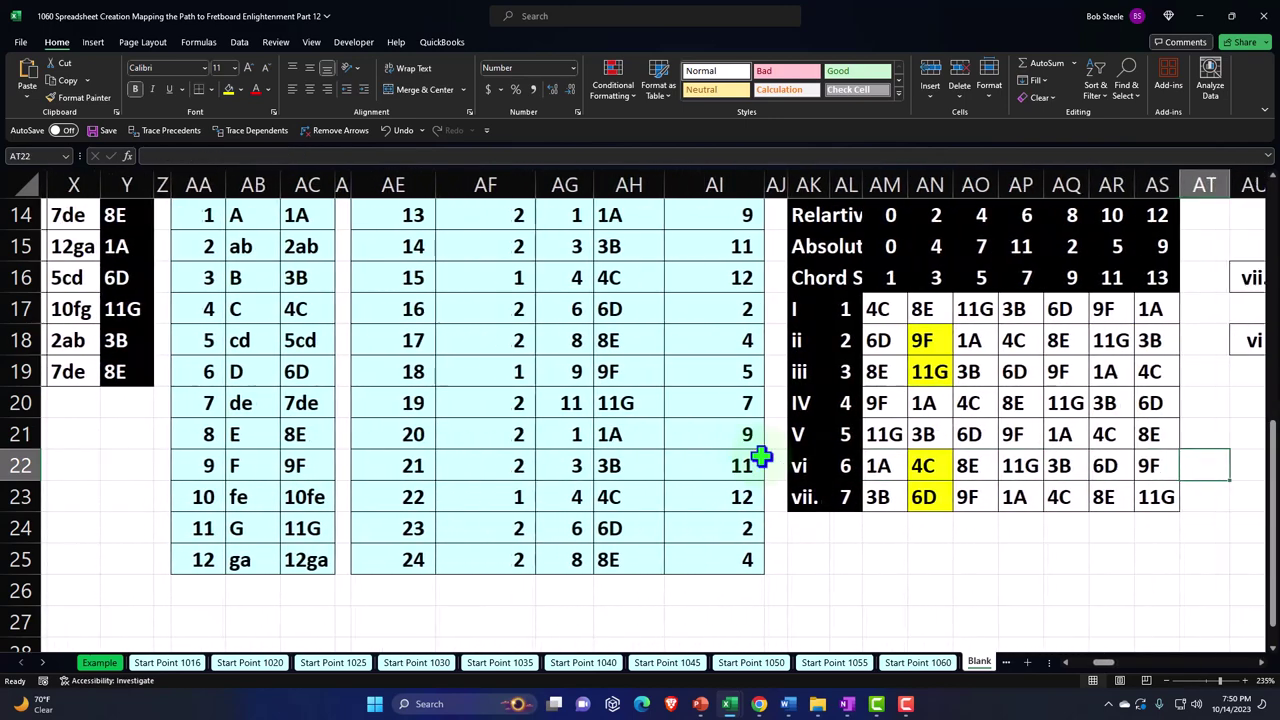
scroll(762, 456, "up", 5)
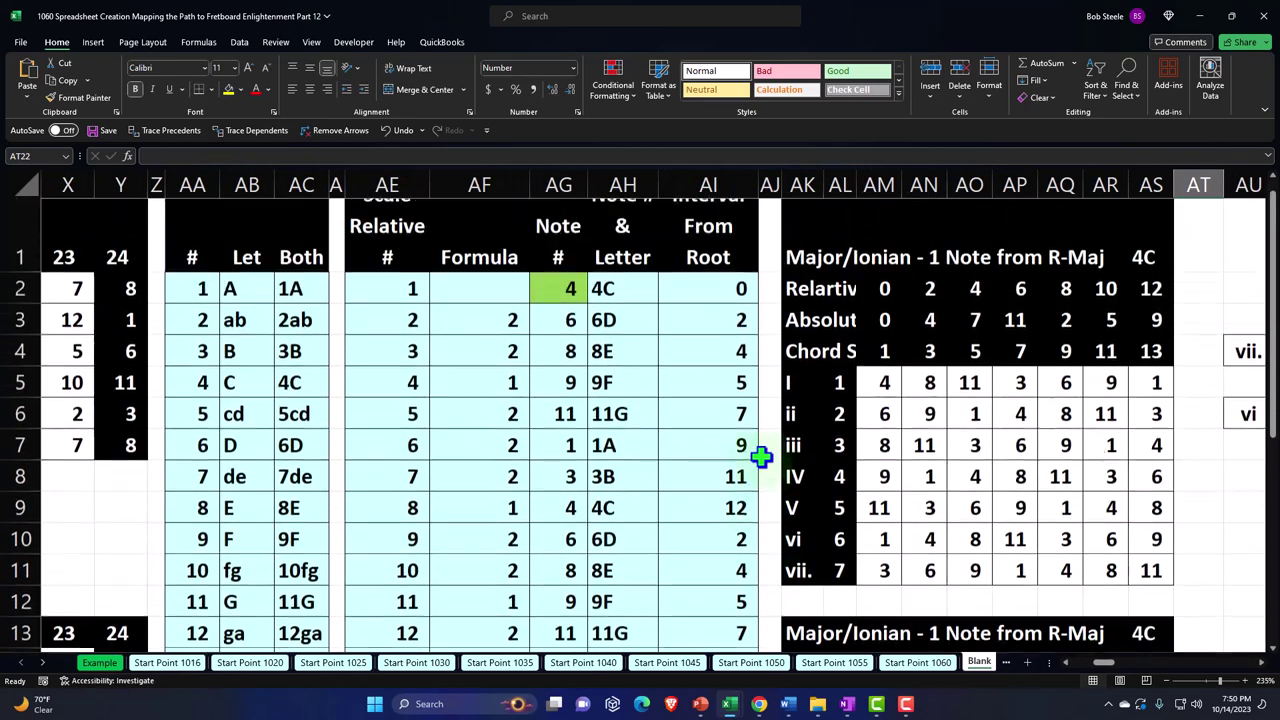
left_click(772, 347)
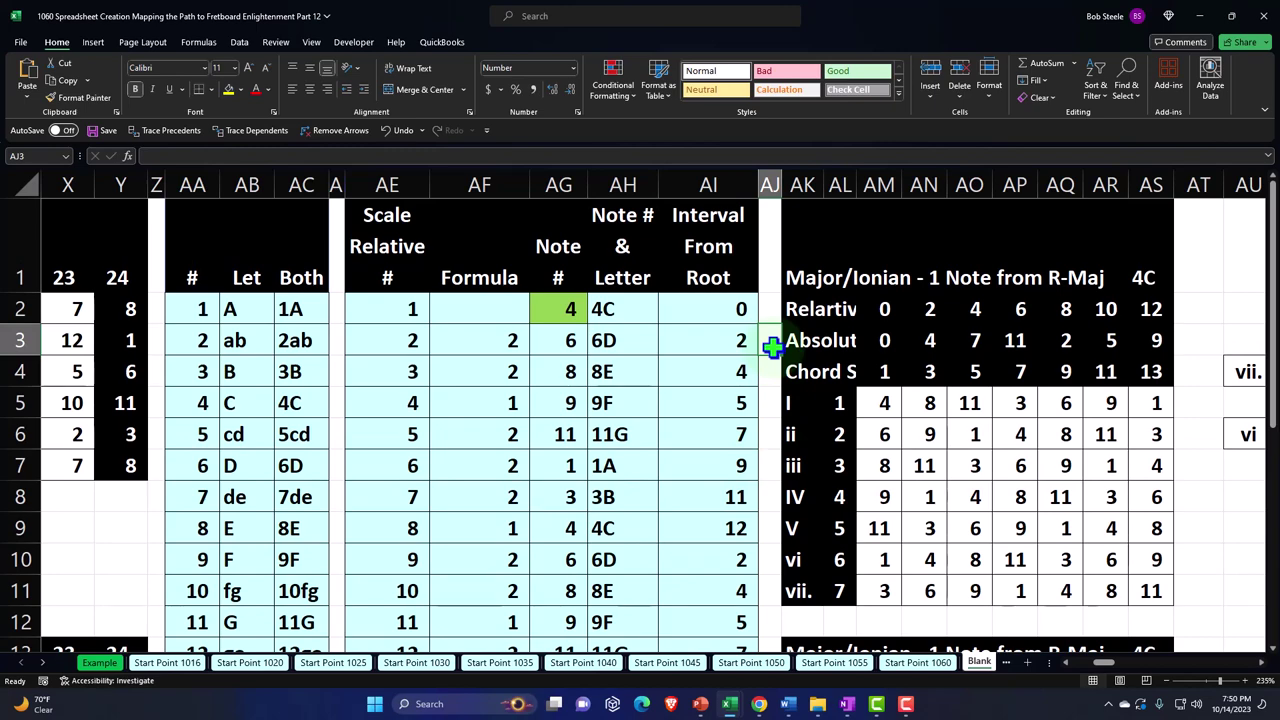
key("Right")
key("Right")
key("Right")
key("Right")
key("Right")
key("Right")
key("Right")
key("Right")
key("Right")
key("Right")
key("Right")
key("Right")
key("Right")
key("Right")
key("Right")
key("Right")
key("Right")
key("Right")
key("Right")
key("Right")
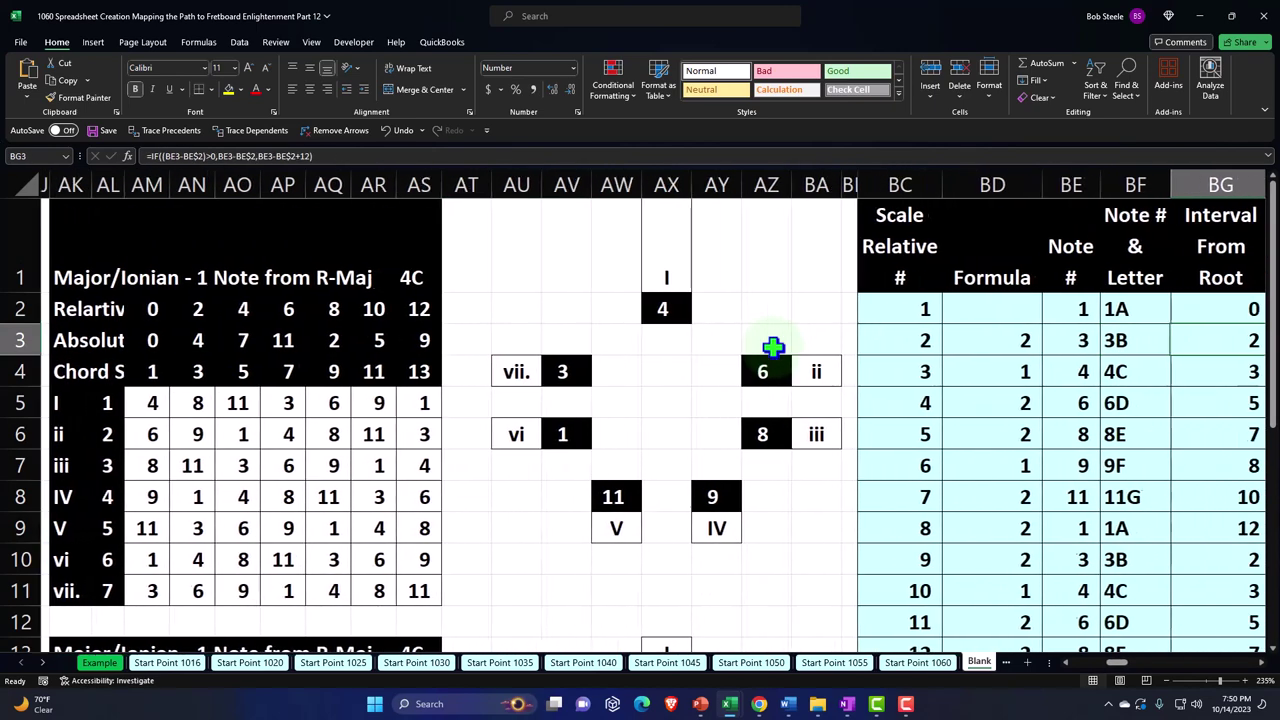
key("Right")
key("Right")
key("Right")
key("Right")
key("Right")
key("Right")
key("Right")
key("Right")
key("Right")
key("Right")
key("Right")
key("Right")
key("Right")
key("Right")
key("Right")
key("Right")
key("Right")
key("Right")
key("Right")
key("Right")
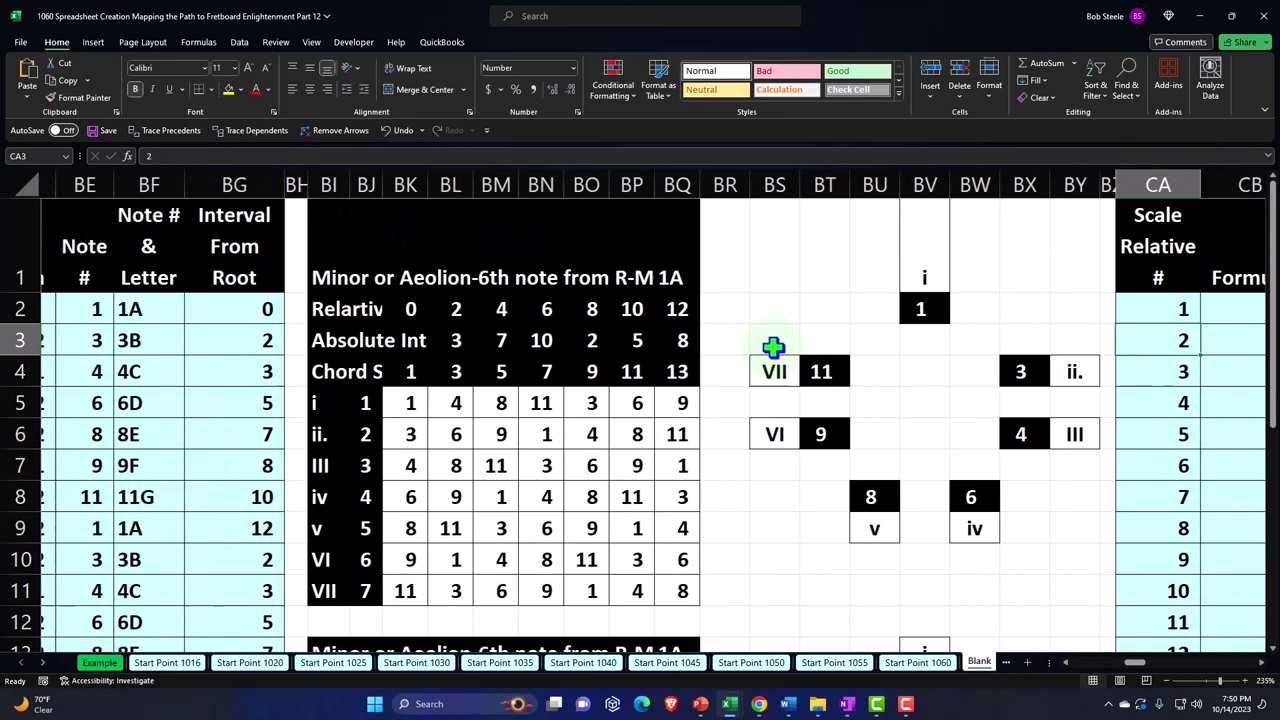
key("Right")
key("Right")
key("Right")
key("Right")
key("Right")
key("Right")
key("Right")
key("Right")
key("Right")
key("Right")
key("Right")
key("Right")
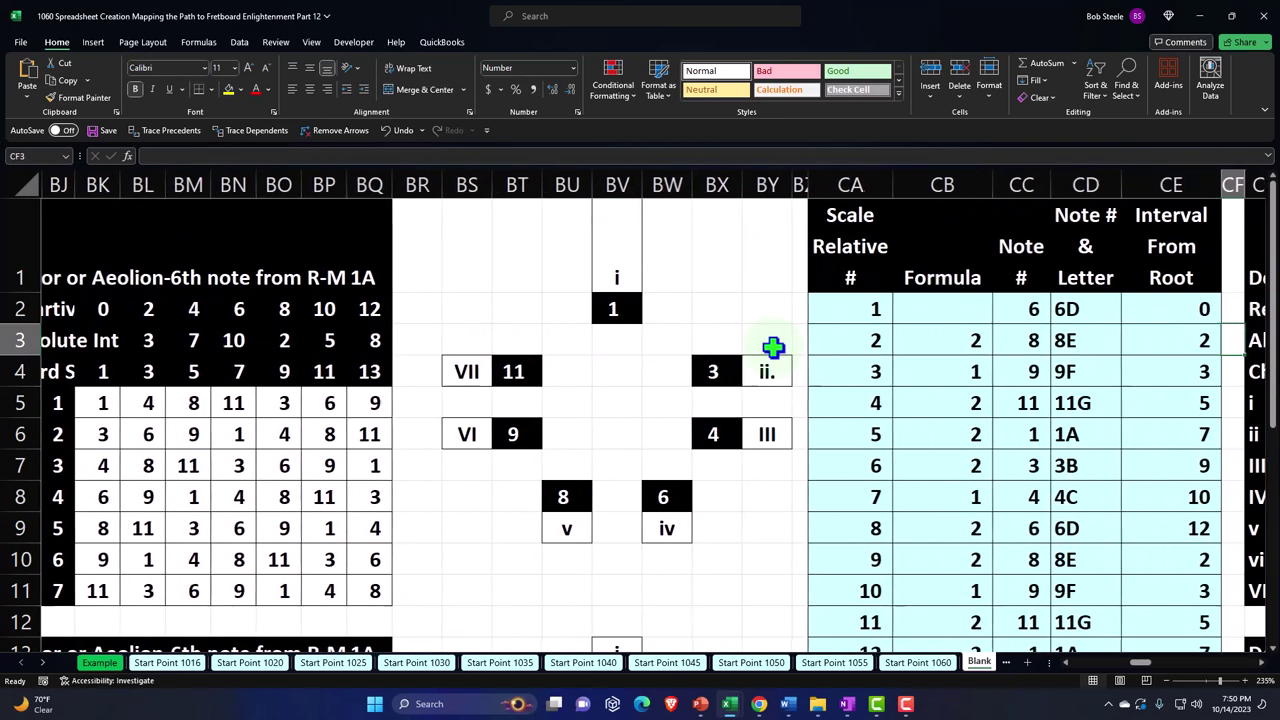
key("Right")
key("Right")
key("Right")
key("Right")
key("Right")
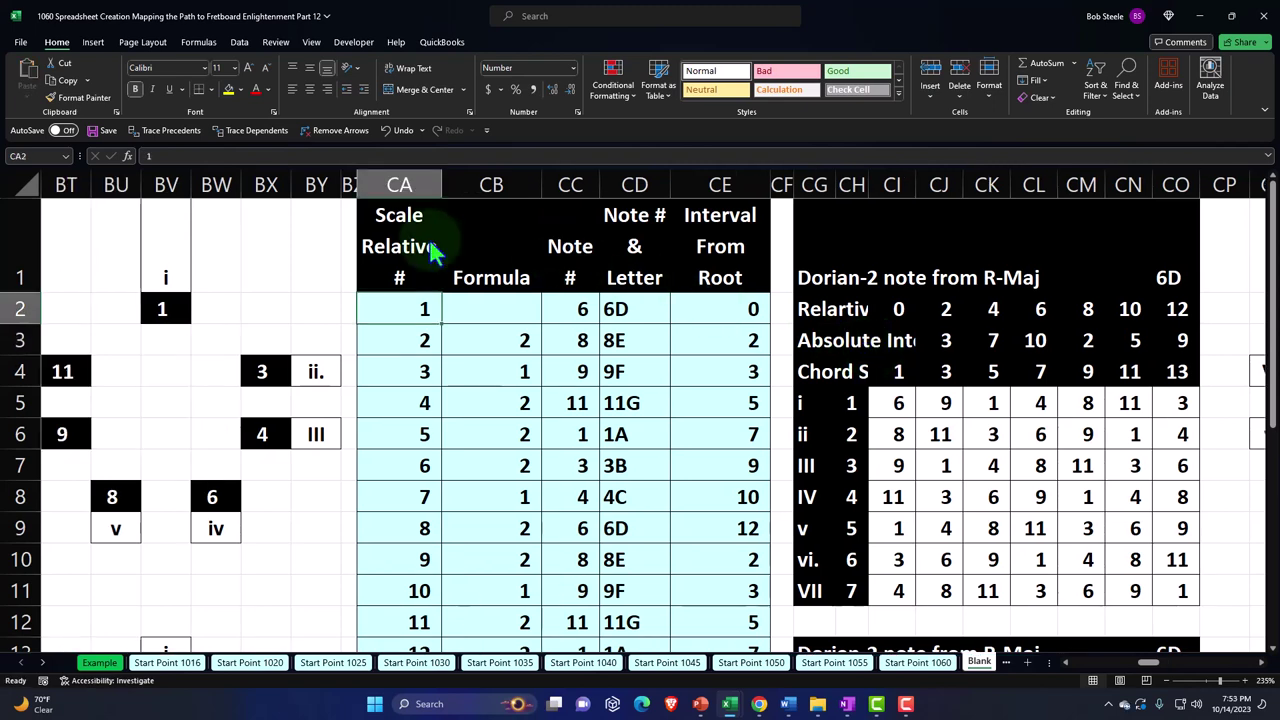
Select the Dorian note list and chord tables from the Scale Relative # header and copy them.
left_click_drag(346, 183, 1150, 183)
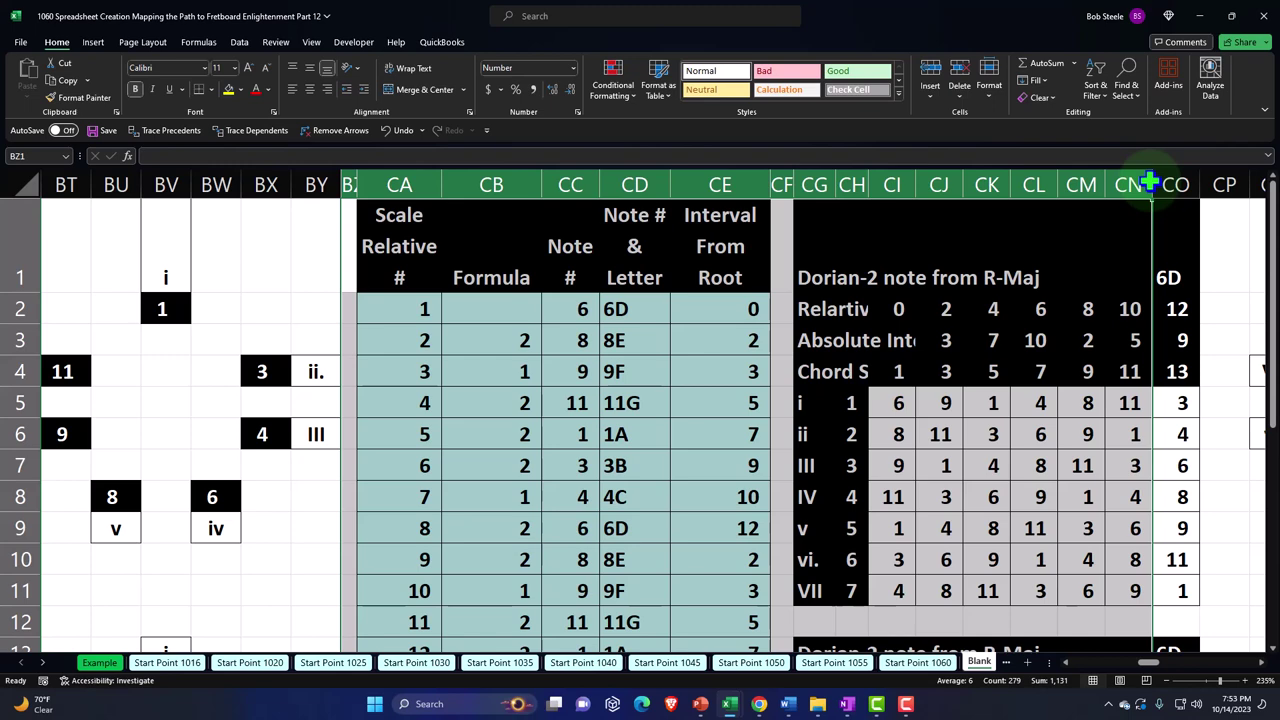
left_click(386, 214)
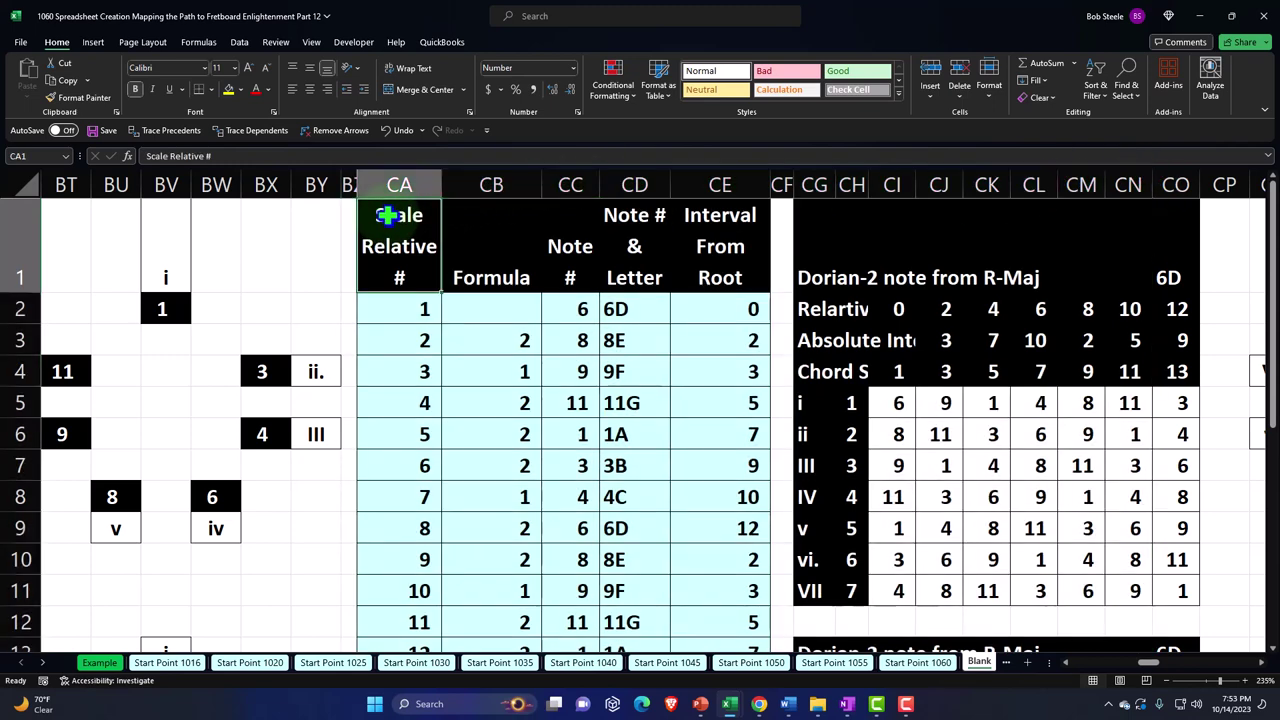
left_click_drag(386, 214, 1063, 596)
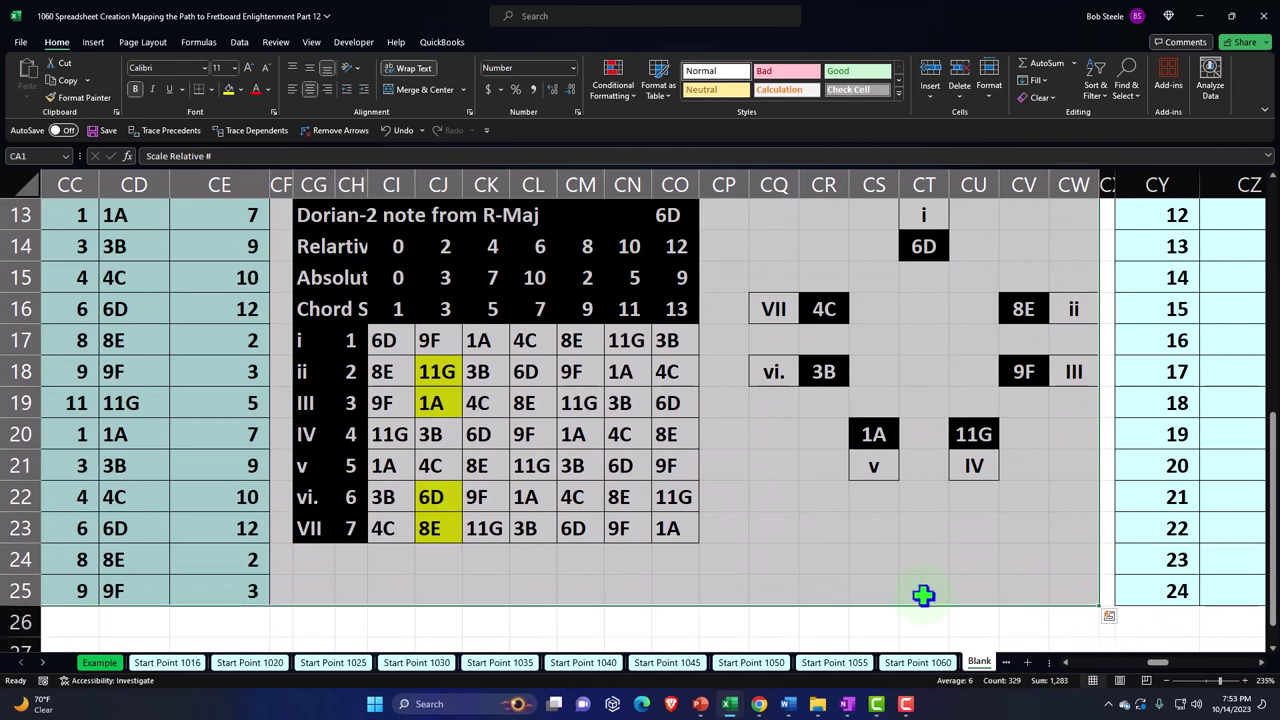
scroll(251, 505, "up", 4)
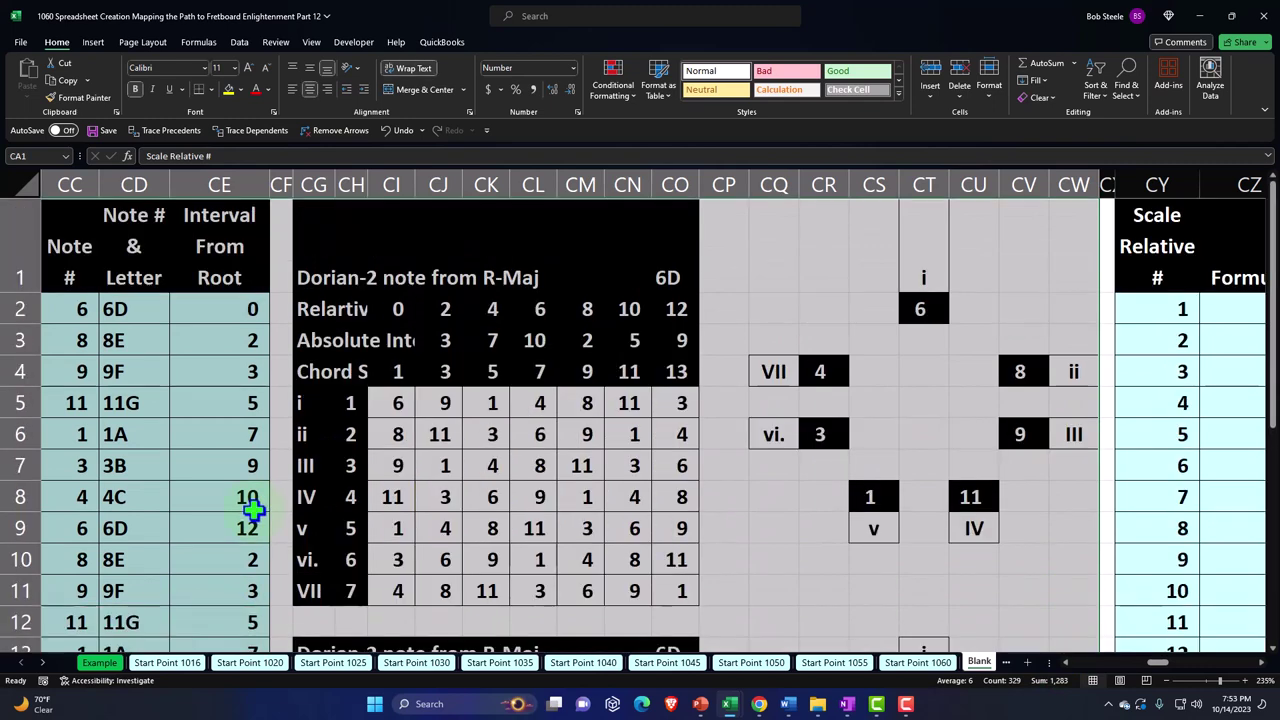
key("ctrl+c")
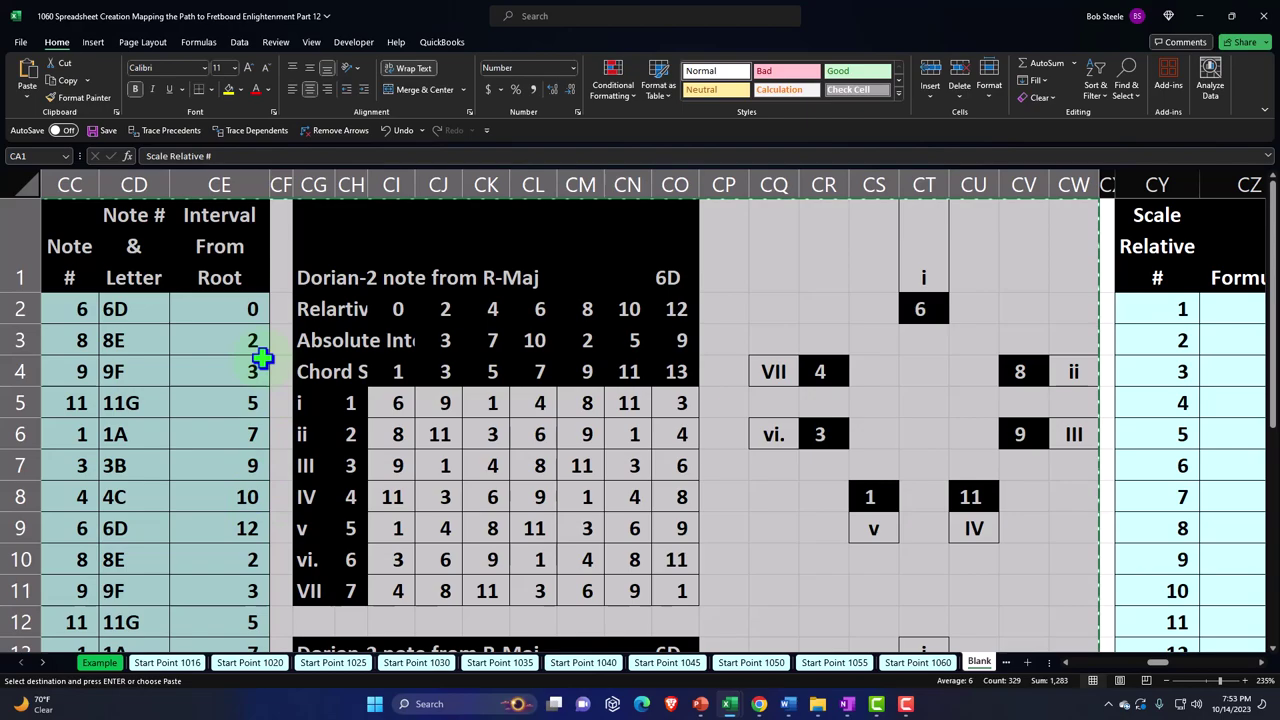
Select AE27 below the Major table as the paste destination.
left_click_drag(1160, 664, 1112, 698)
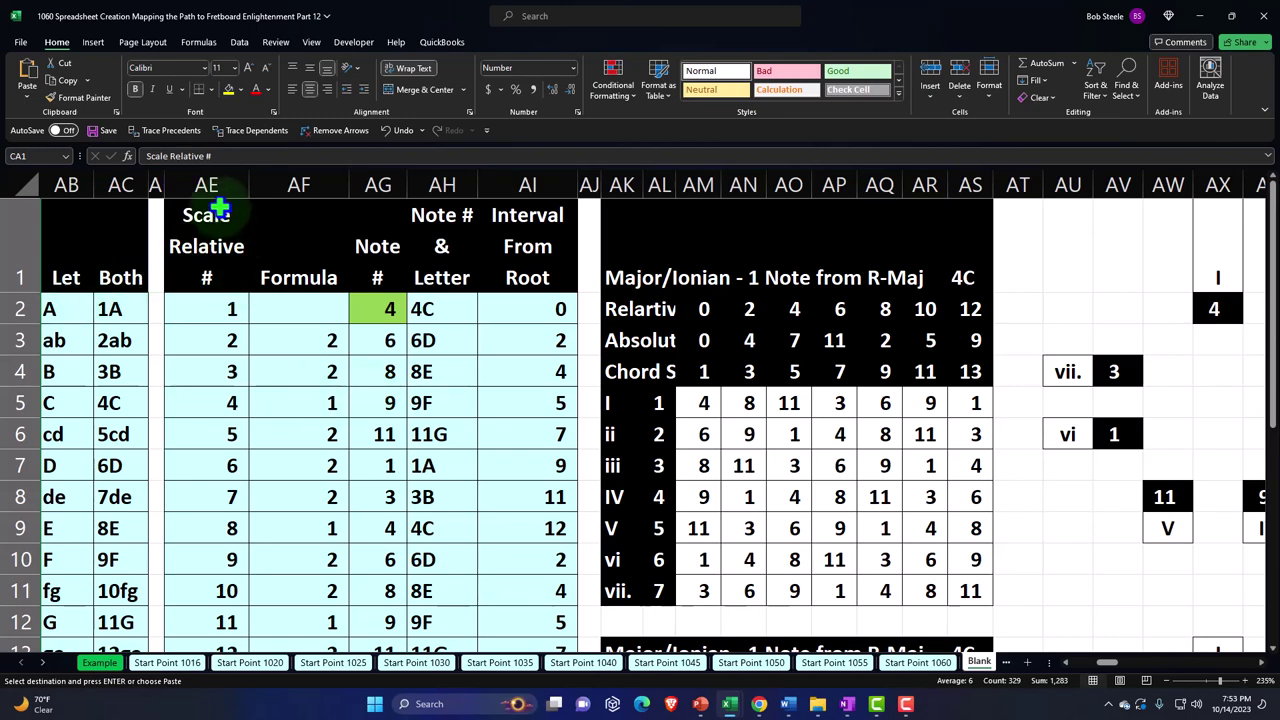
scroll(218, 208, "down", 7)
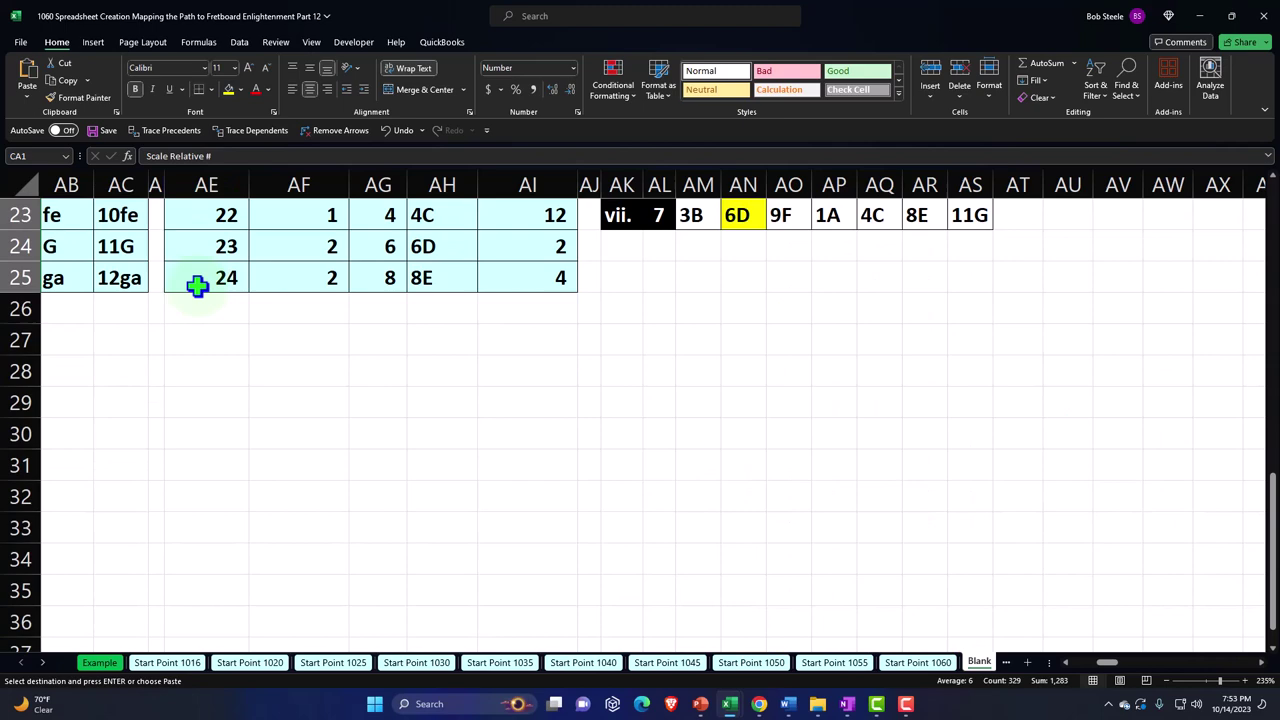
left_click(207, 344)
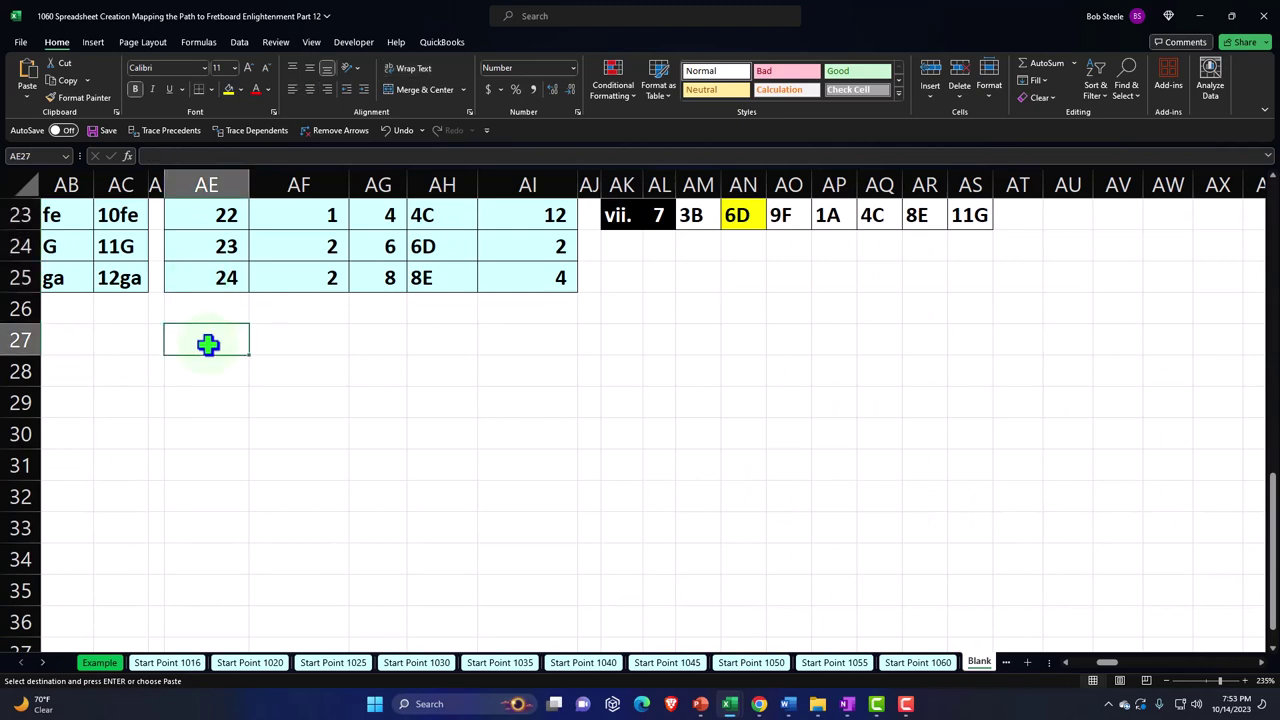
Paste the Dorian tables at AE27 and inspect the broken #REF! formula in AG28.
right_click(207, 344)
left_click(245, 360)
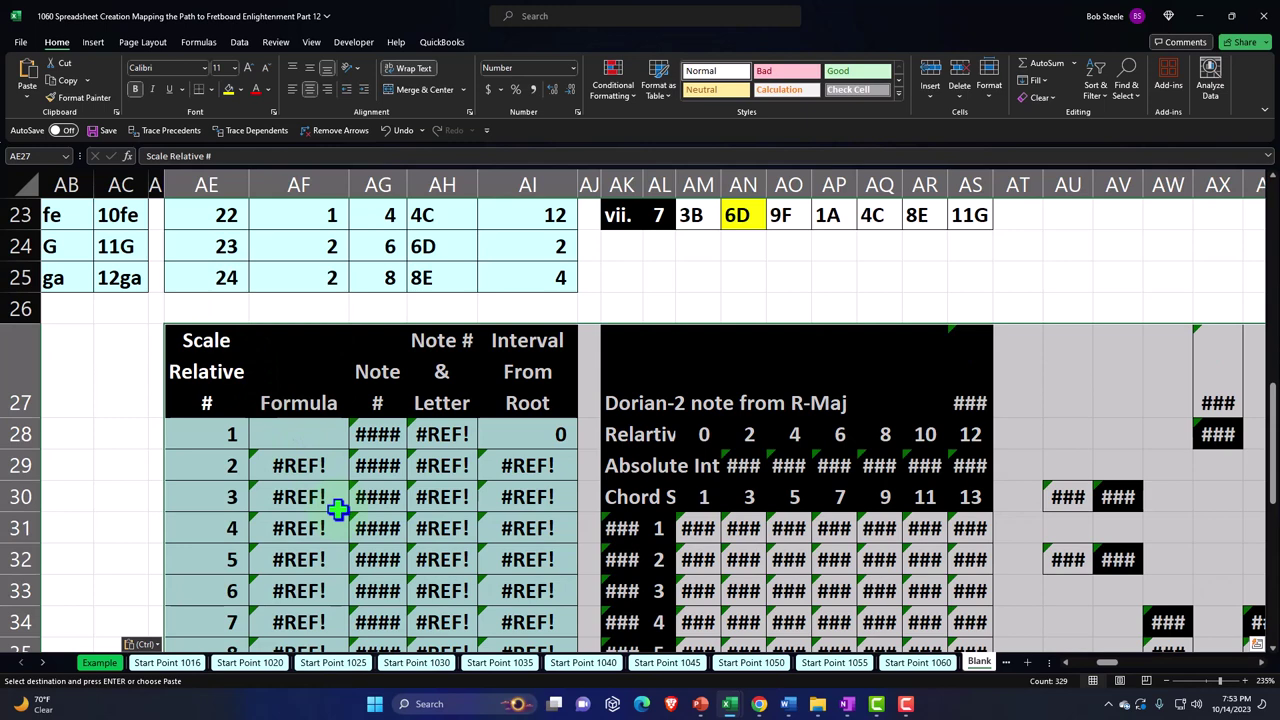
left_click(380, 433)
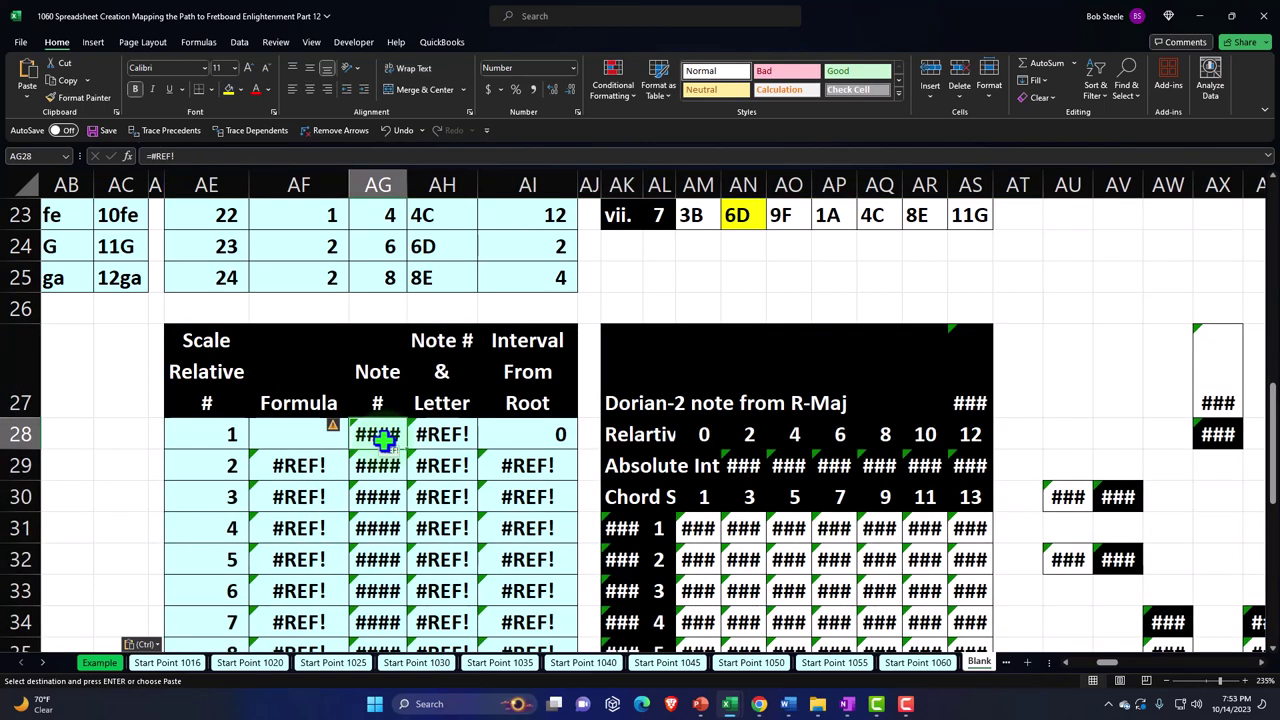
double_click(380, 433)
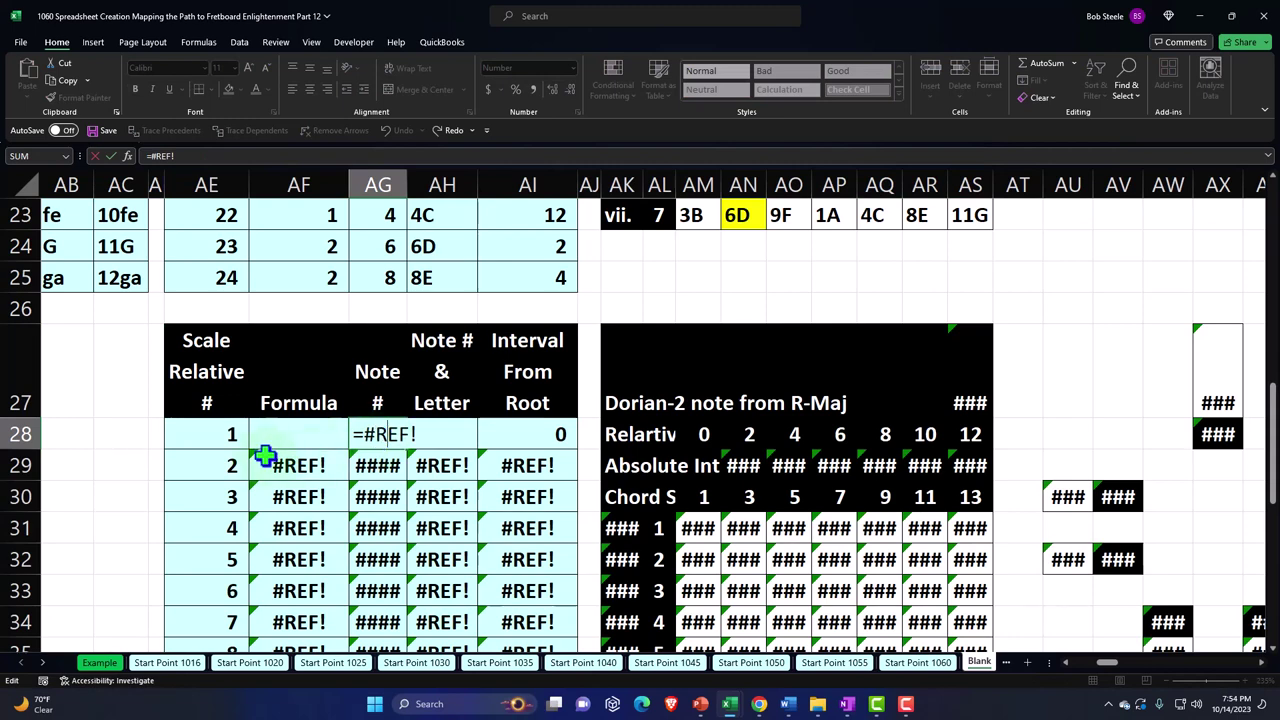
key("Return")
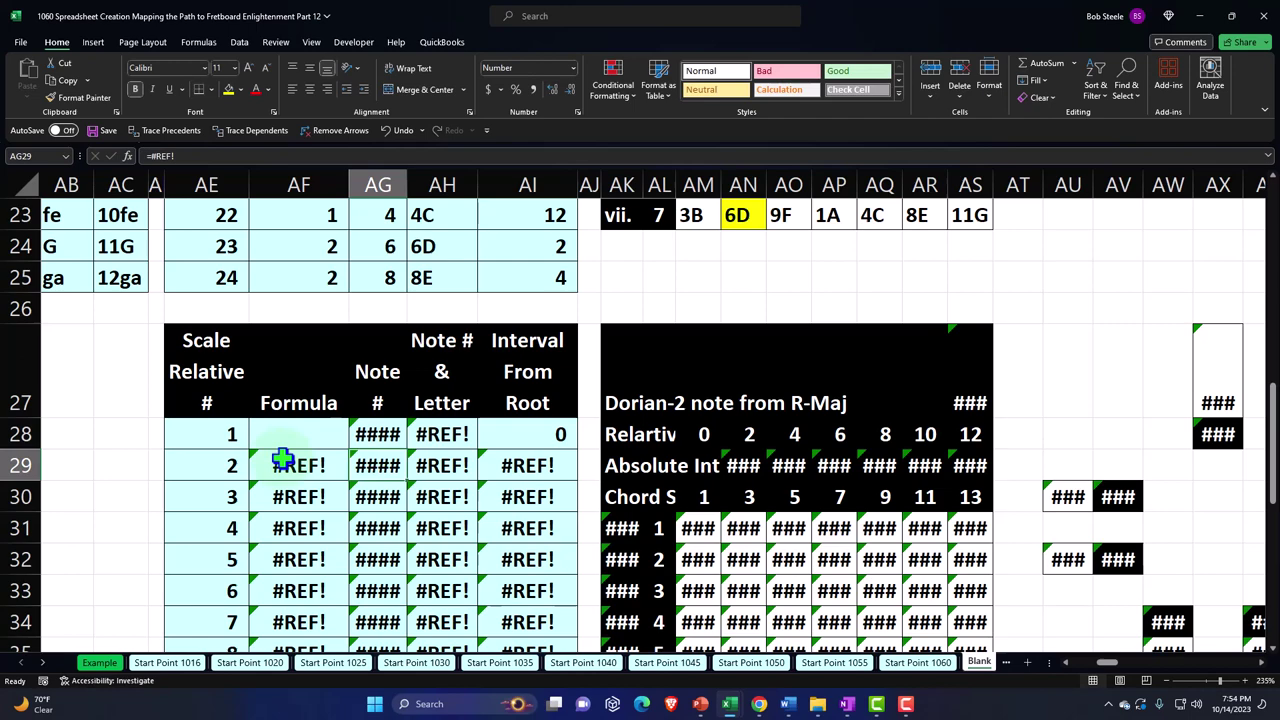
Begin a new formula in AG28 to replace the broken reference.
left_click(375, 433)
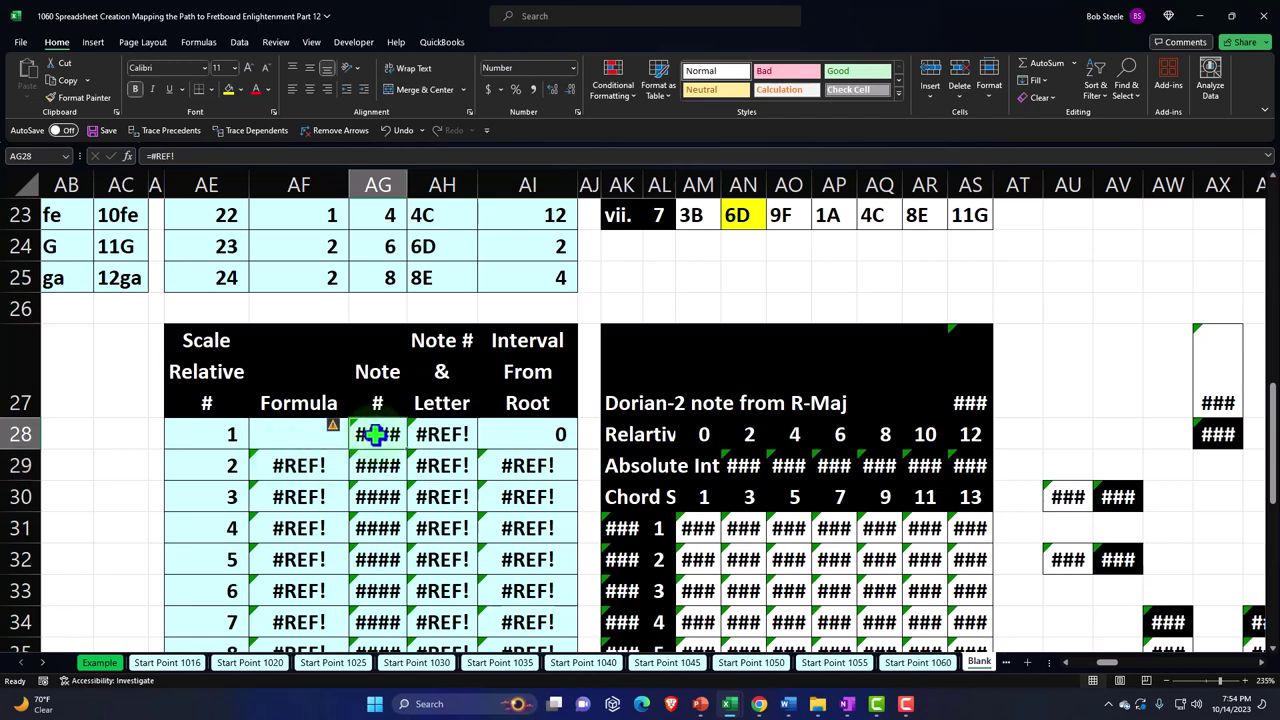
type("=")
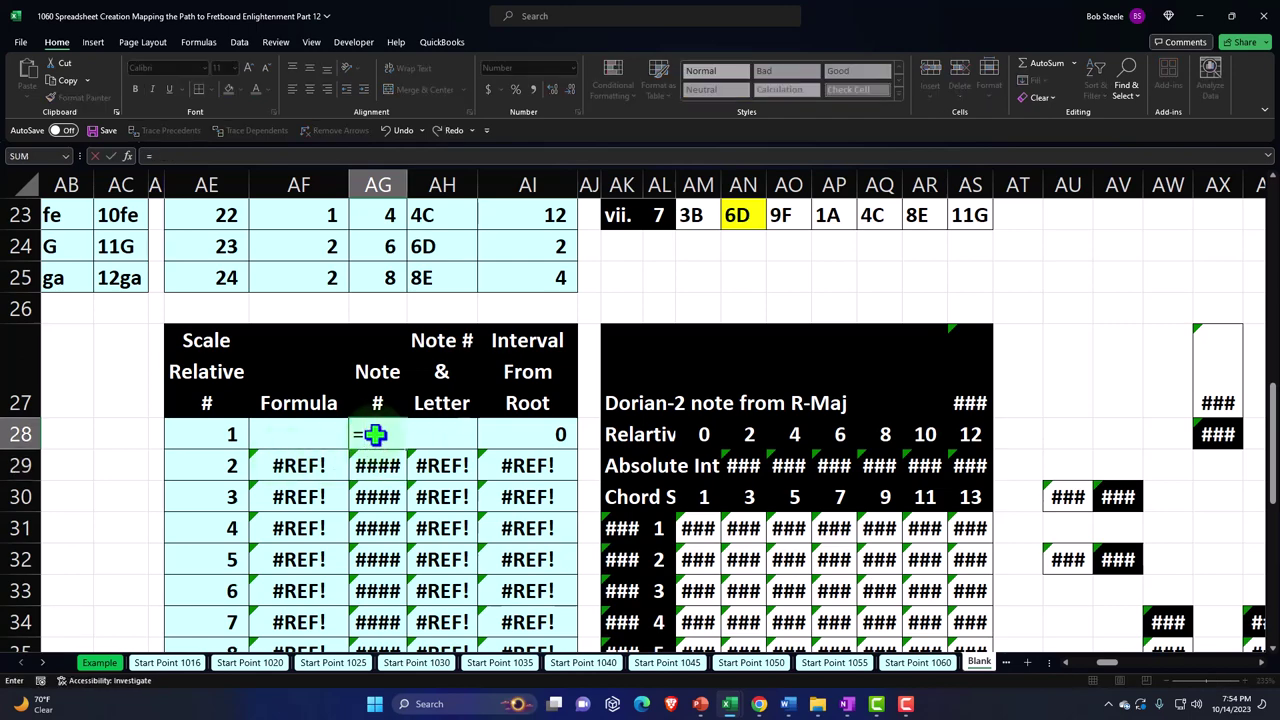
scroll(375, 433, "up", 7)
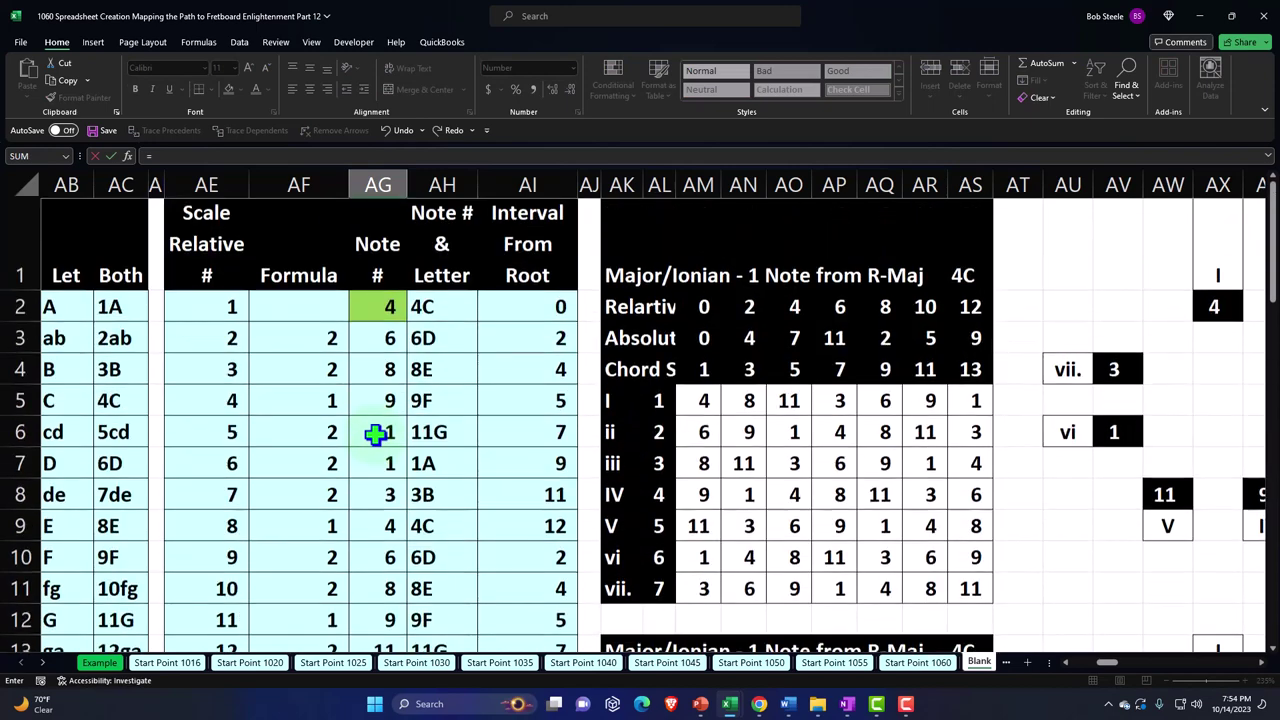
Set AG28 to =AG2 so the pasted table takes its root note.
left_click(362, 306)
key("Return")
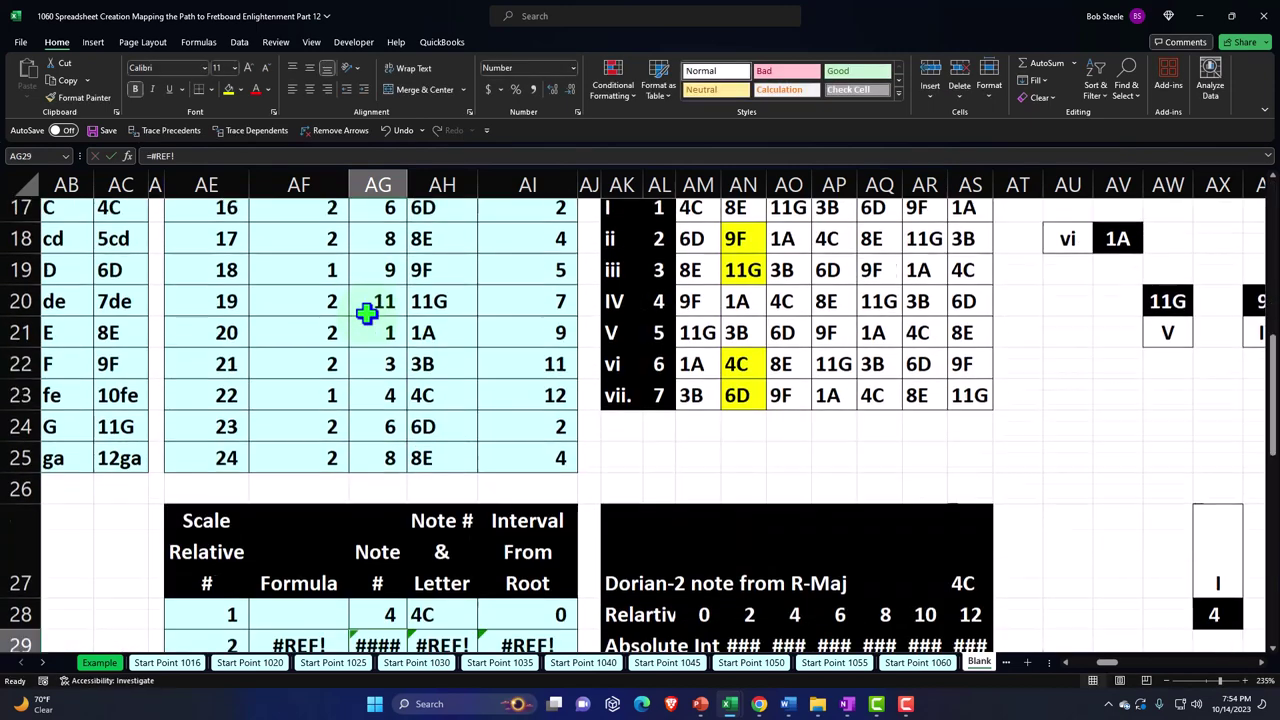
scroll(366, 313, "down", 3)
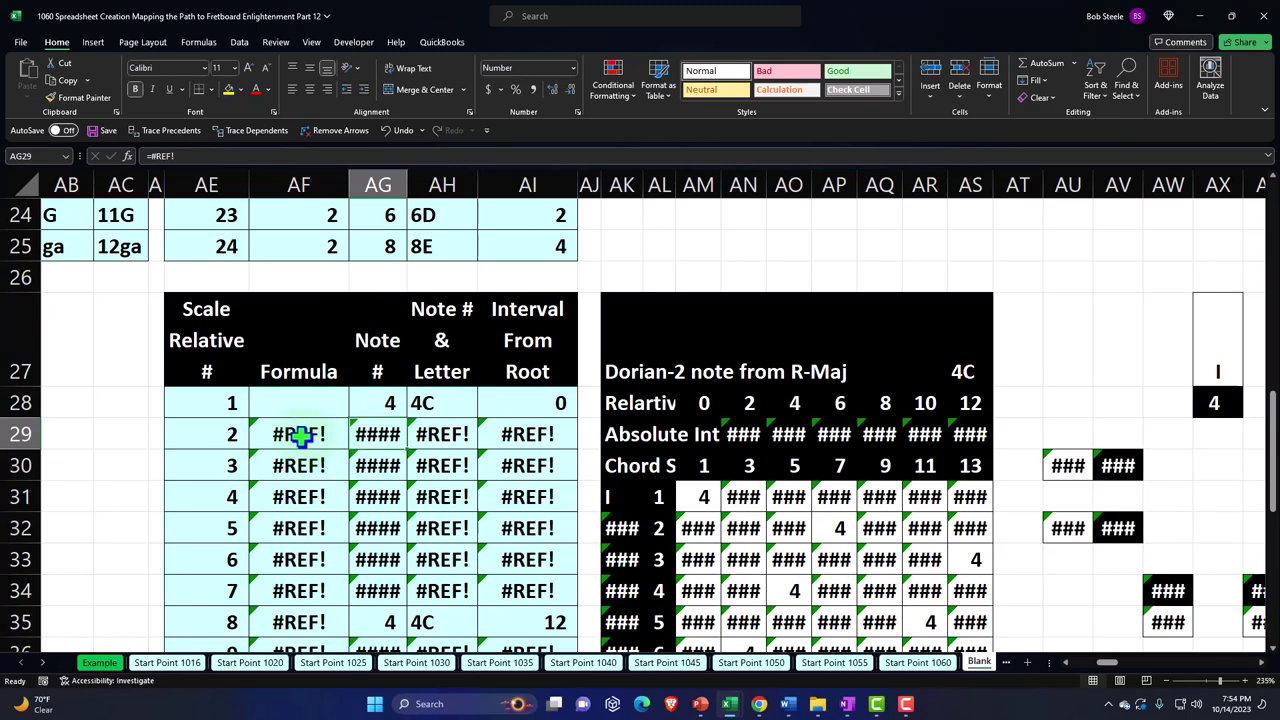
Clear the broken #REF! formulas in AF29:AF52 and select title cell AK27.
left_click_drag(301, 434, 294, 609)
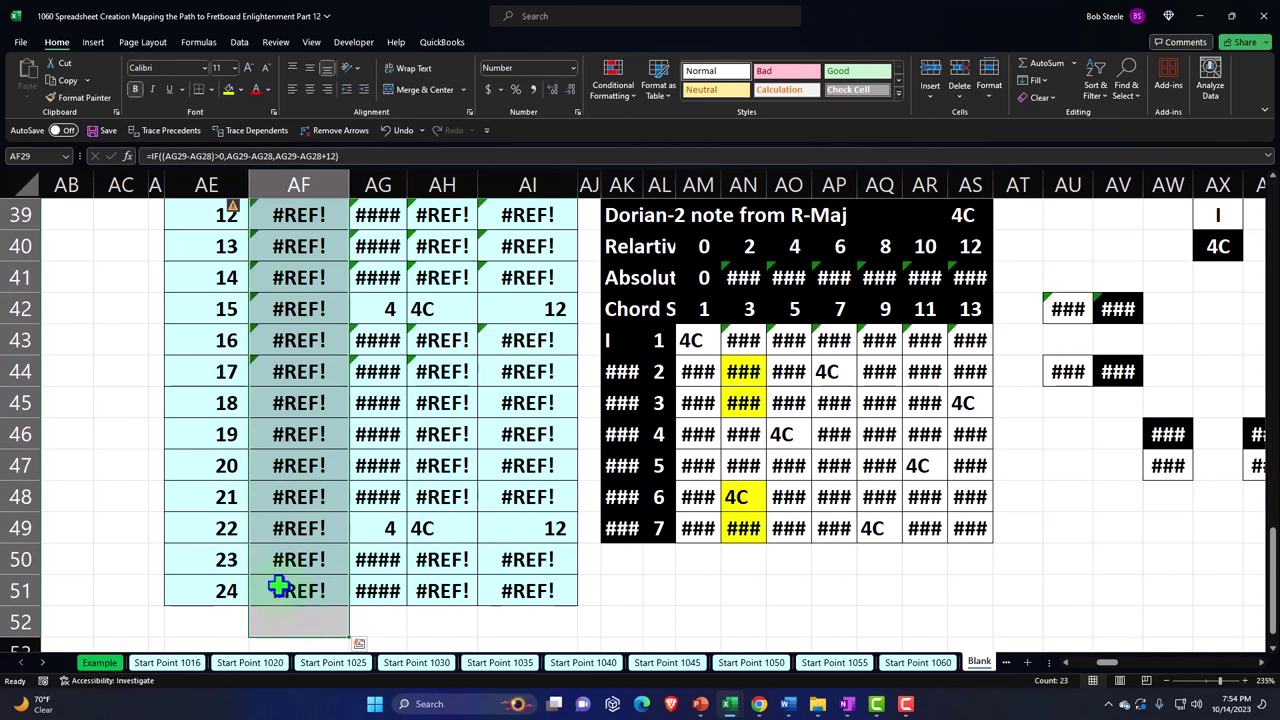
key("Delete")
scroll(279, 587, "up", 13)
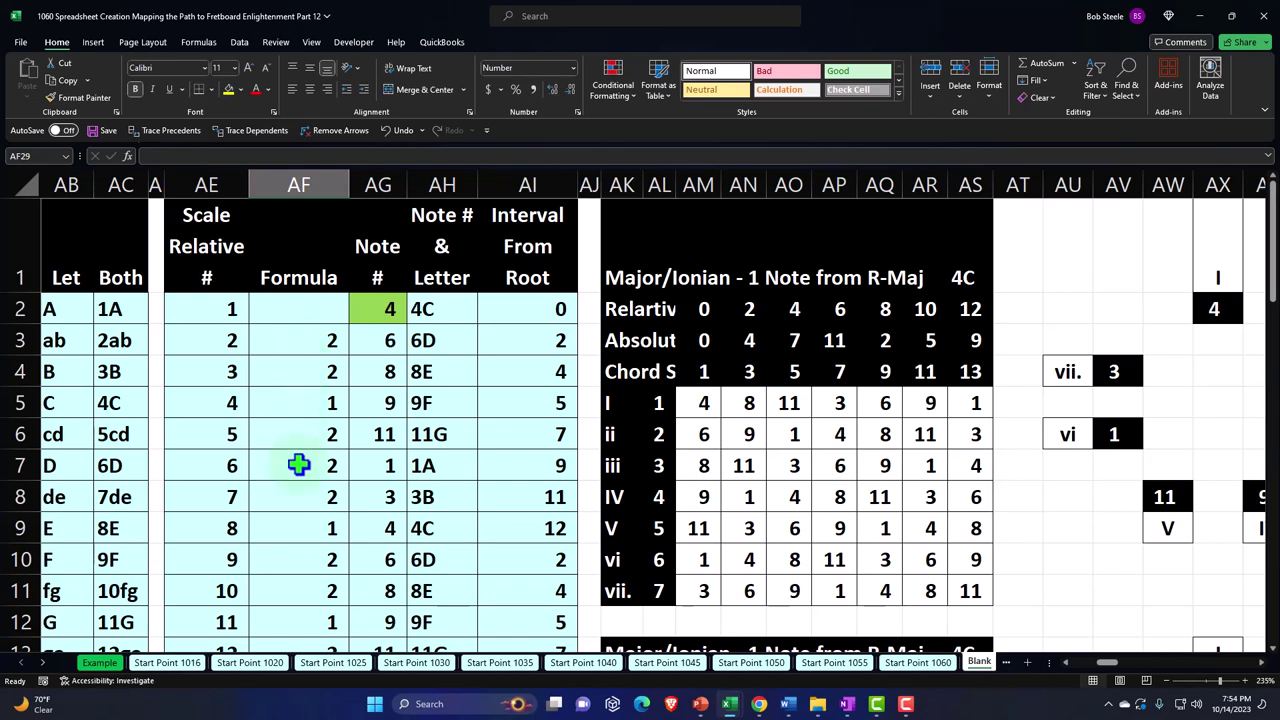
scroll(297, 516, "down", 6)
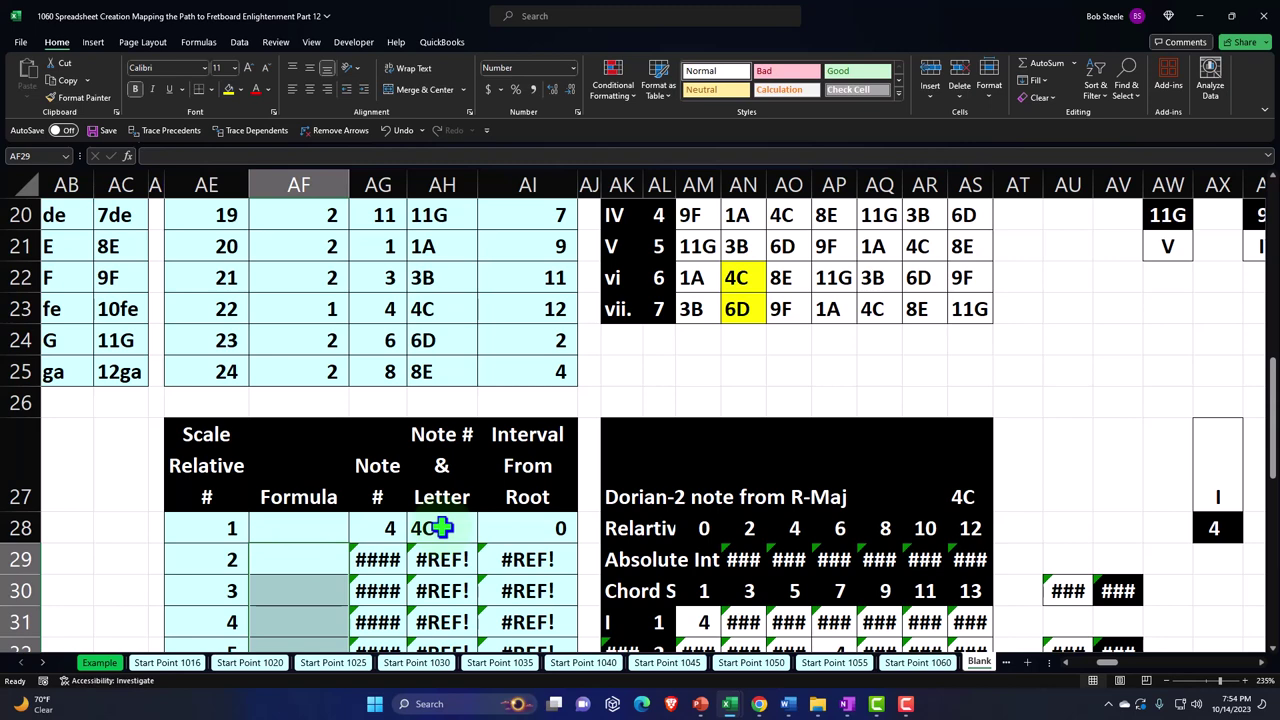
left_click(630, 497)
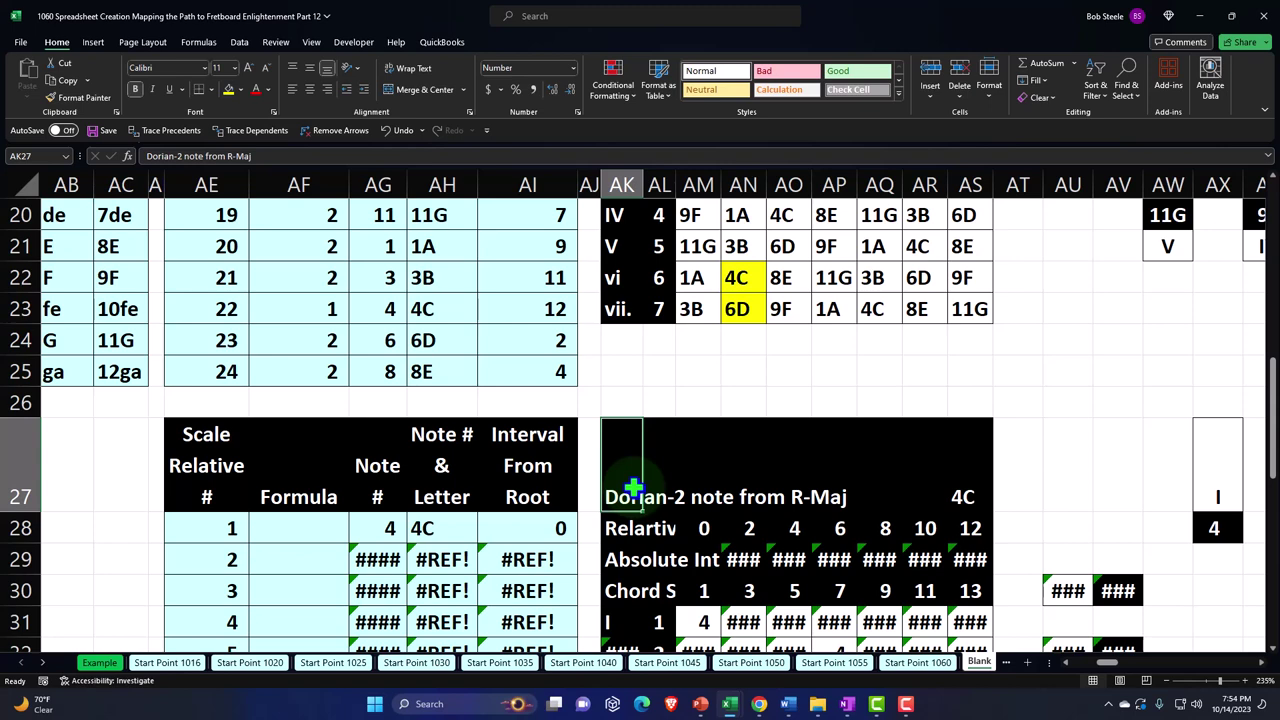
Enter =BI1 in AK27 so the title shows the Minor or Aeolion heading.
type("=")
scroll(633, 488, "up", 7)
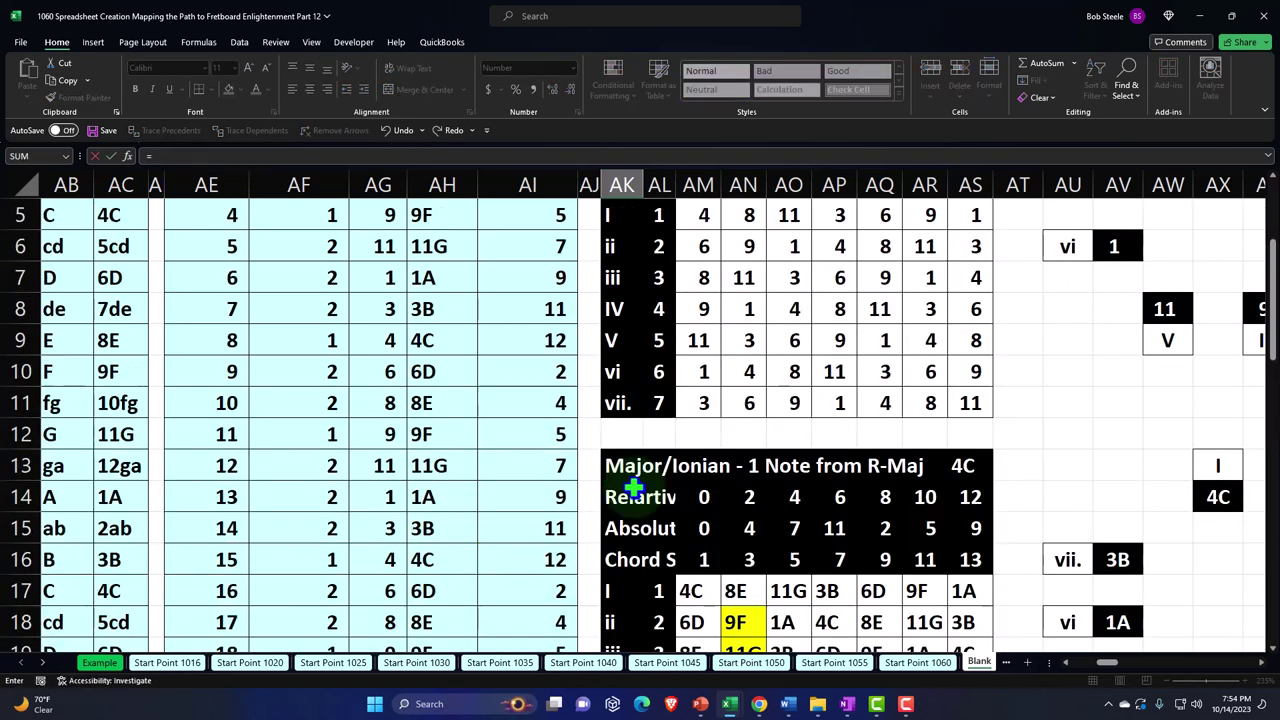
left_click(648, 281)
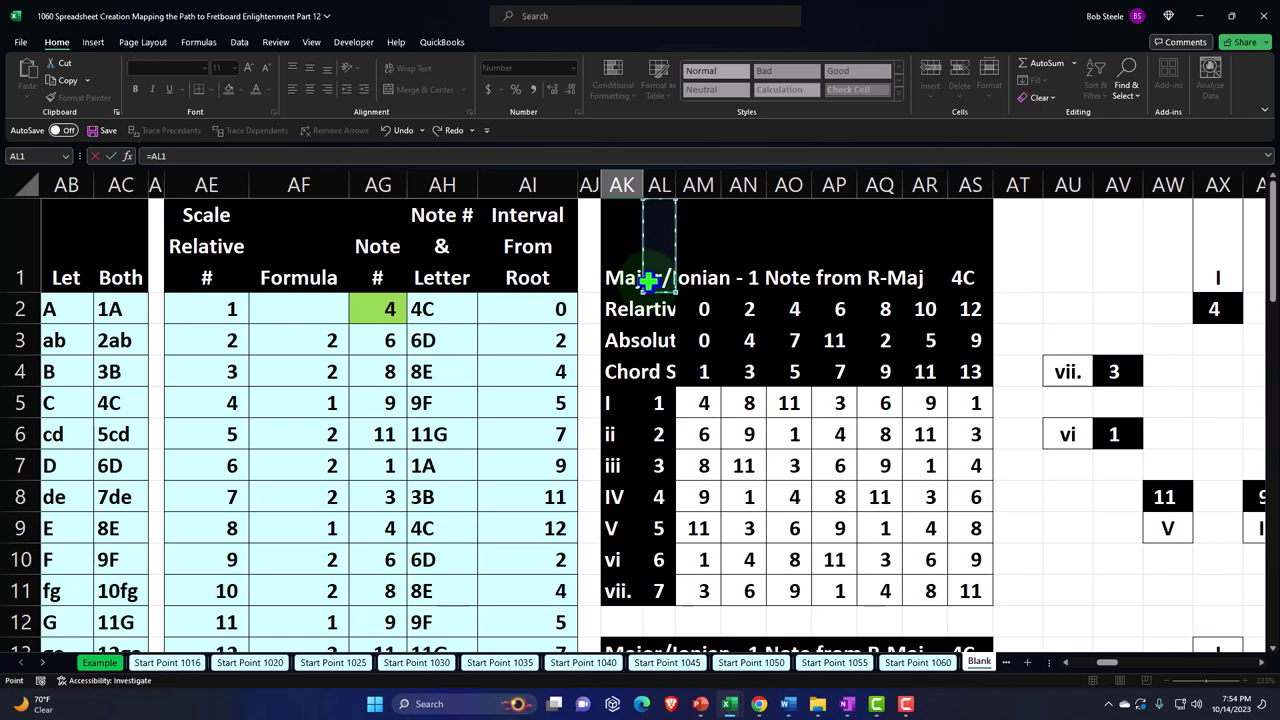
key("Right")
key("Right")
key("Right")
key("Right")
key("Right")
key("Right")
key("Right")
key("Right")
key("Right")
key("Right")
key("Right")
key("Right")
key("Right")
key("Right")
key("Right")
key("Right")
key("Right")
key("Right")
key("Right")
key("Right")
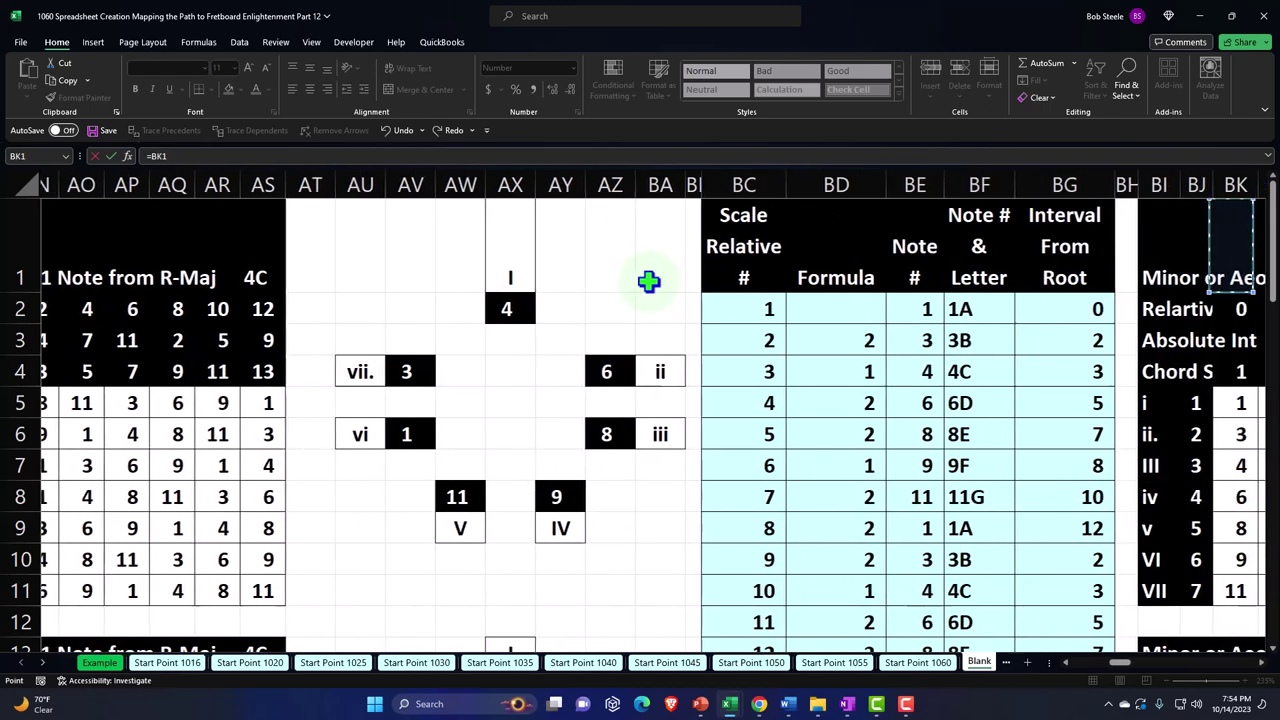
key("Right")
key("Right")
key("Right")
key("Left")
key("Left")
key("Left")
key("Left")
key("Left")
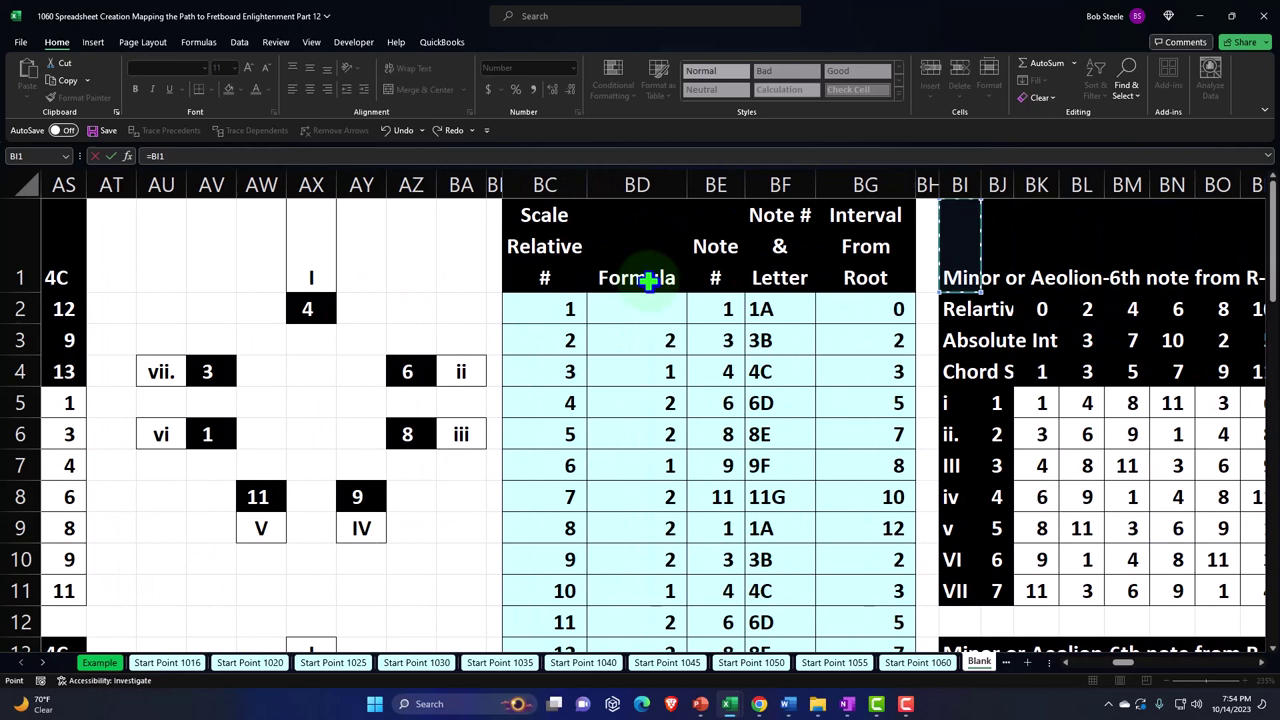
key("Return")
Check that AS27 shows 4C through its =AH28 reference.
key("Left")
key("Left")
key("Left")
key("Left")
key("Left")
key("Left")
key("Left")
key("Left")
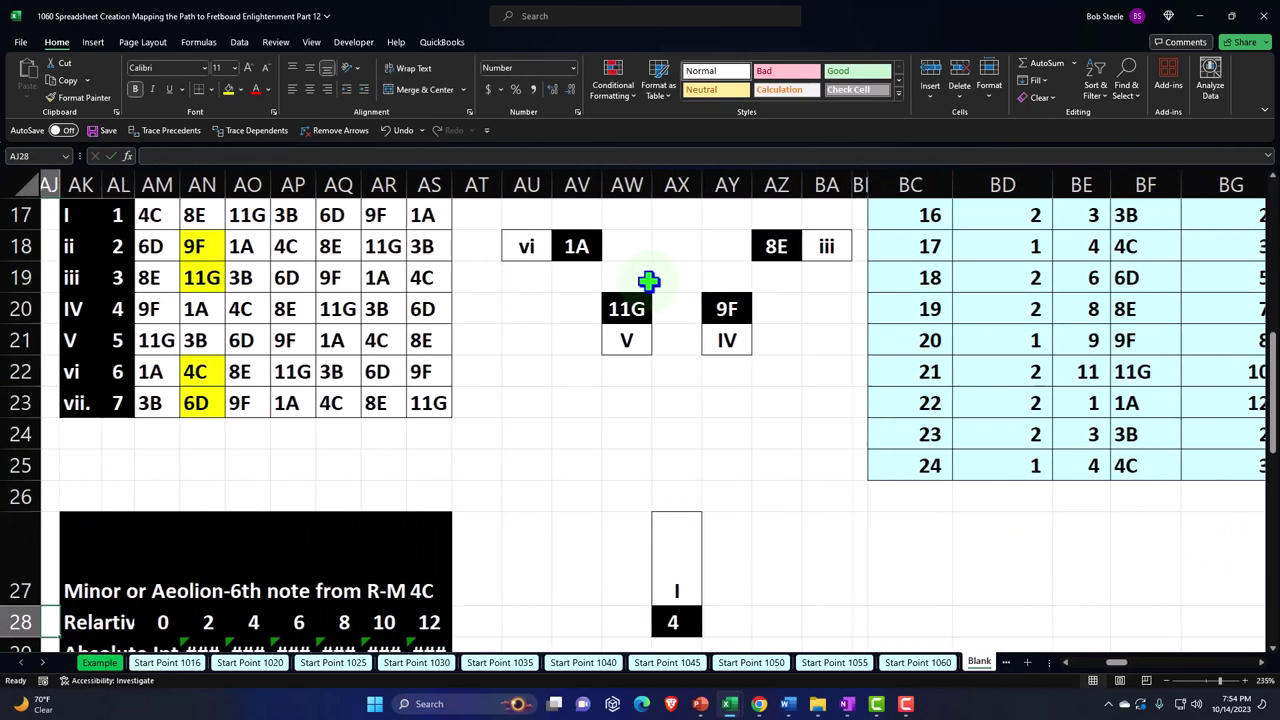
key("Left")
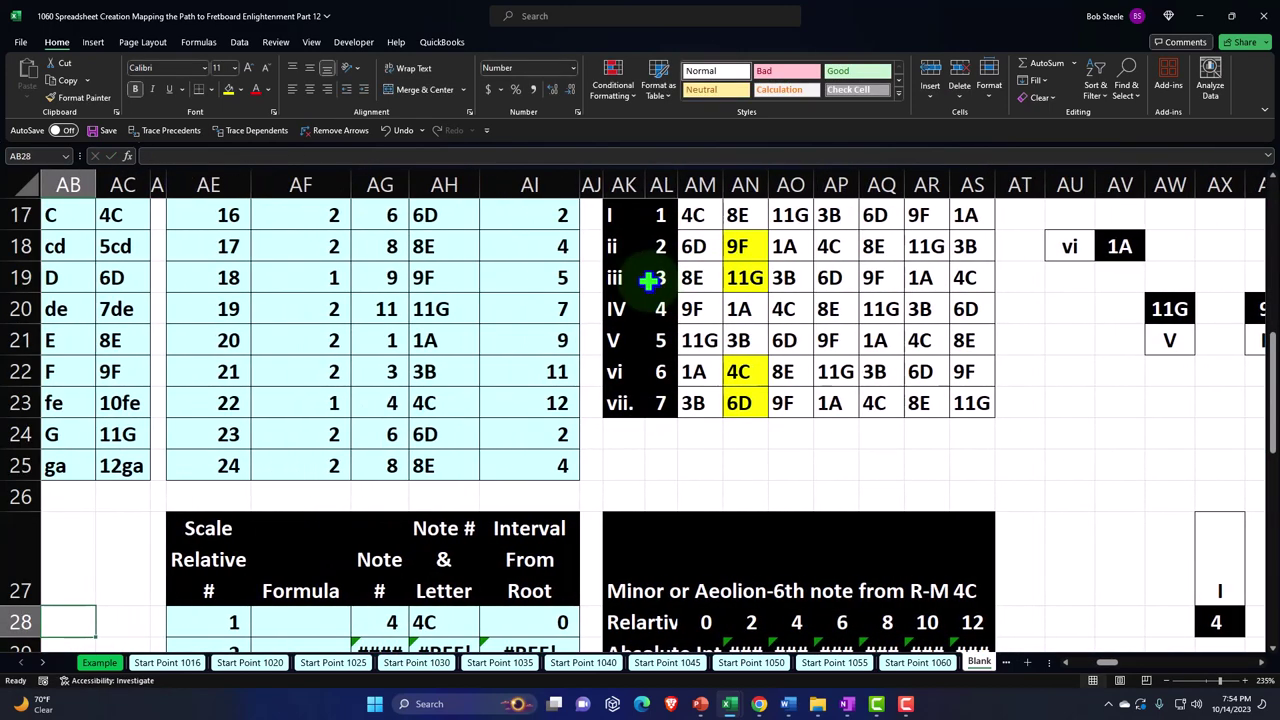
scroll(649, 280, "down", 1)
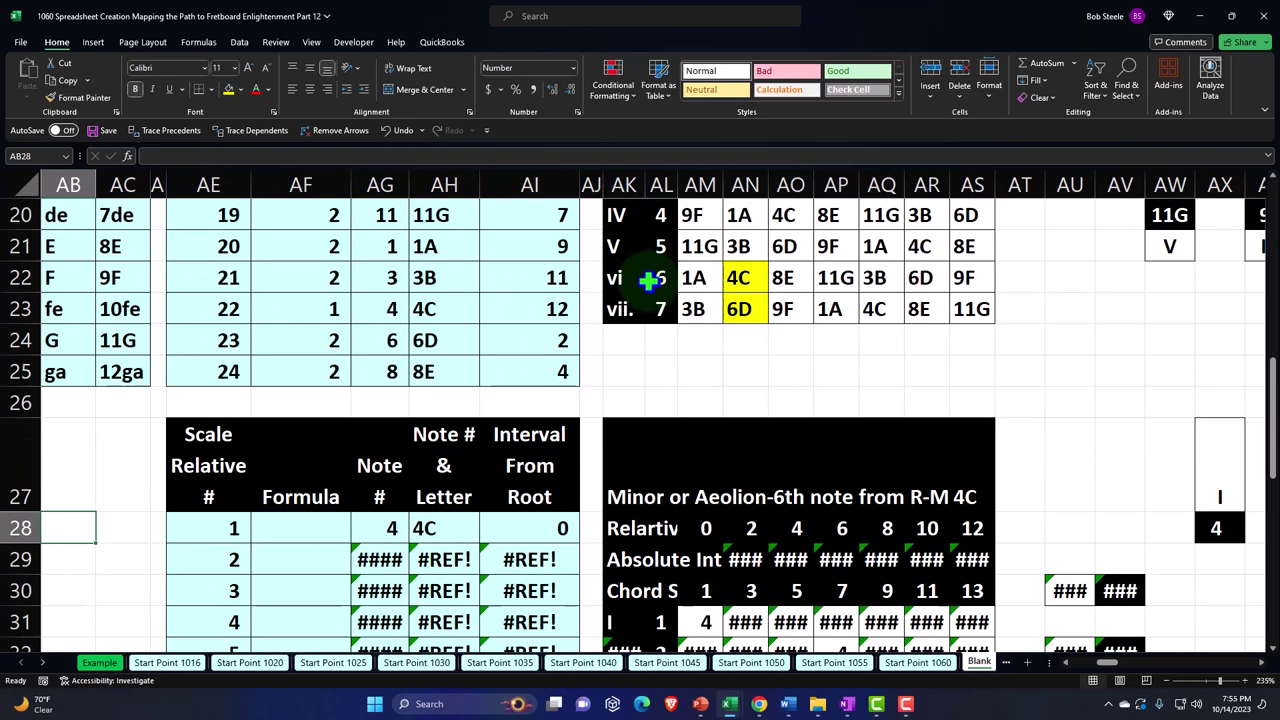
left_click(963, 497)
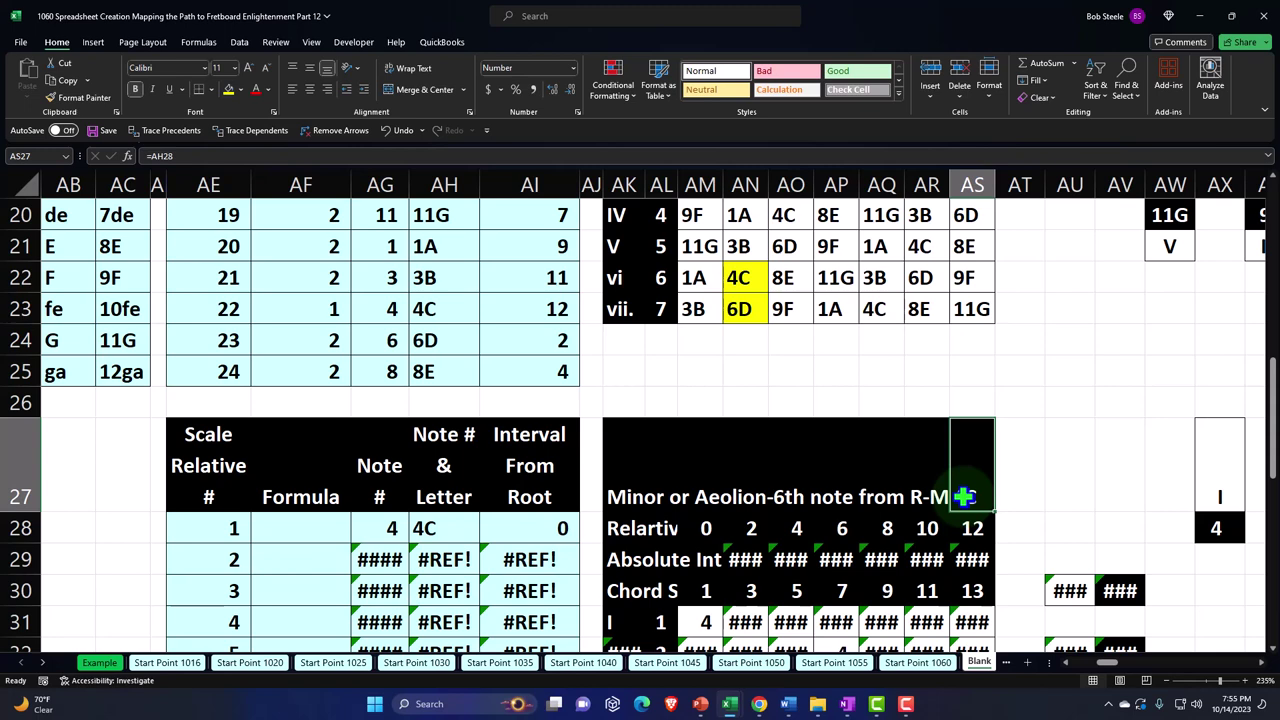
scroll(963, 497, "down", 1)
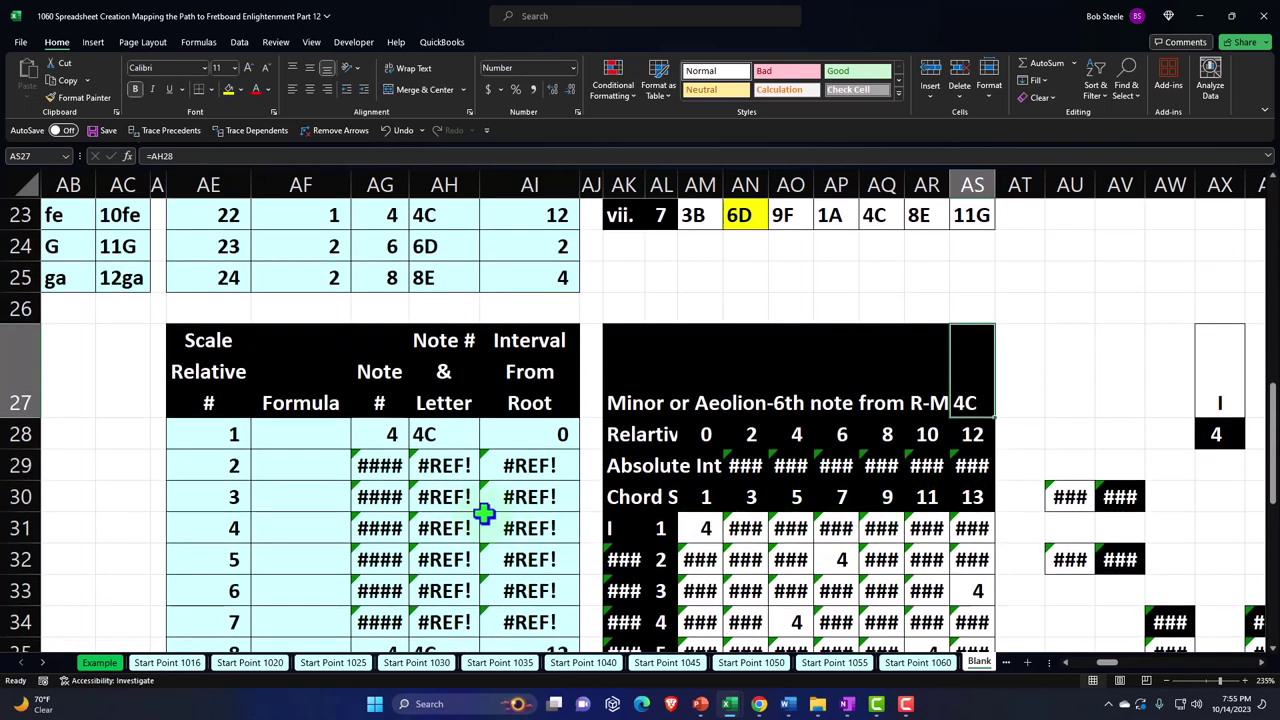
Enter =BD3 in AF29 to pull the first minor step value.
left_click(320, 465)
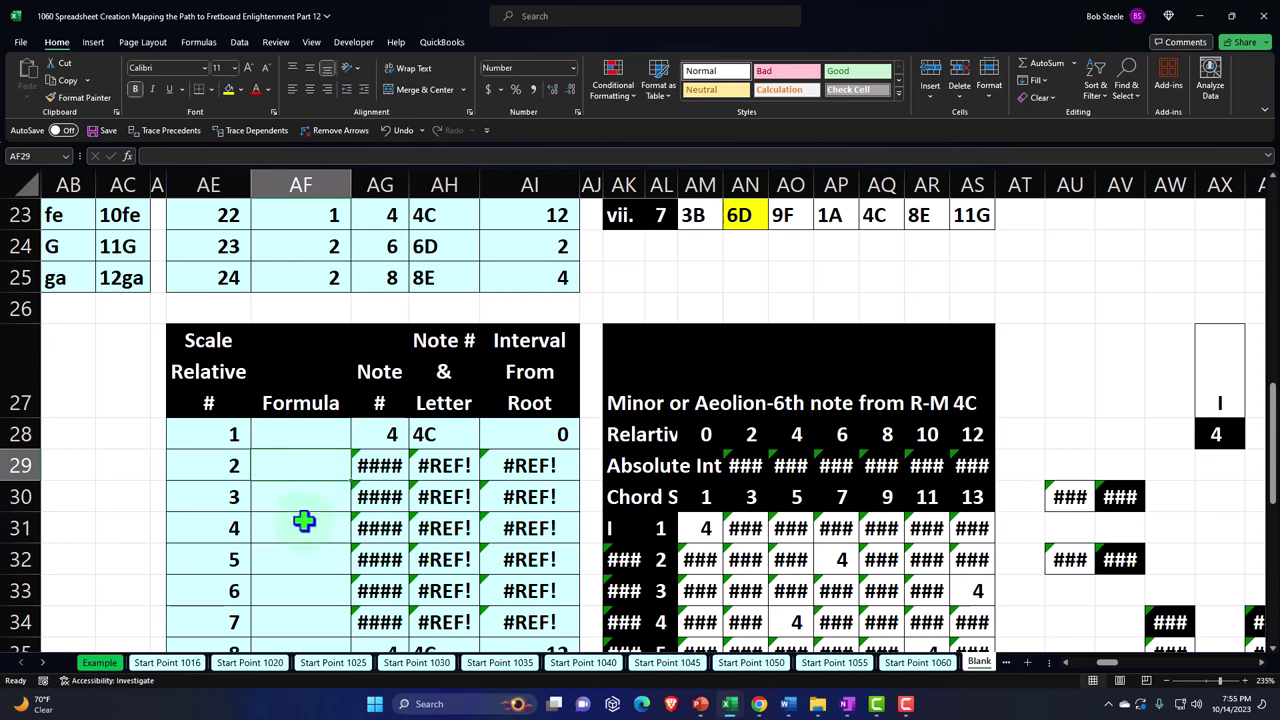
type("=")
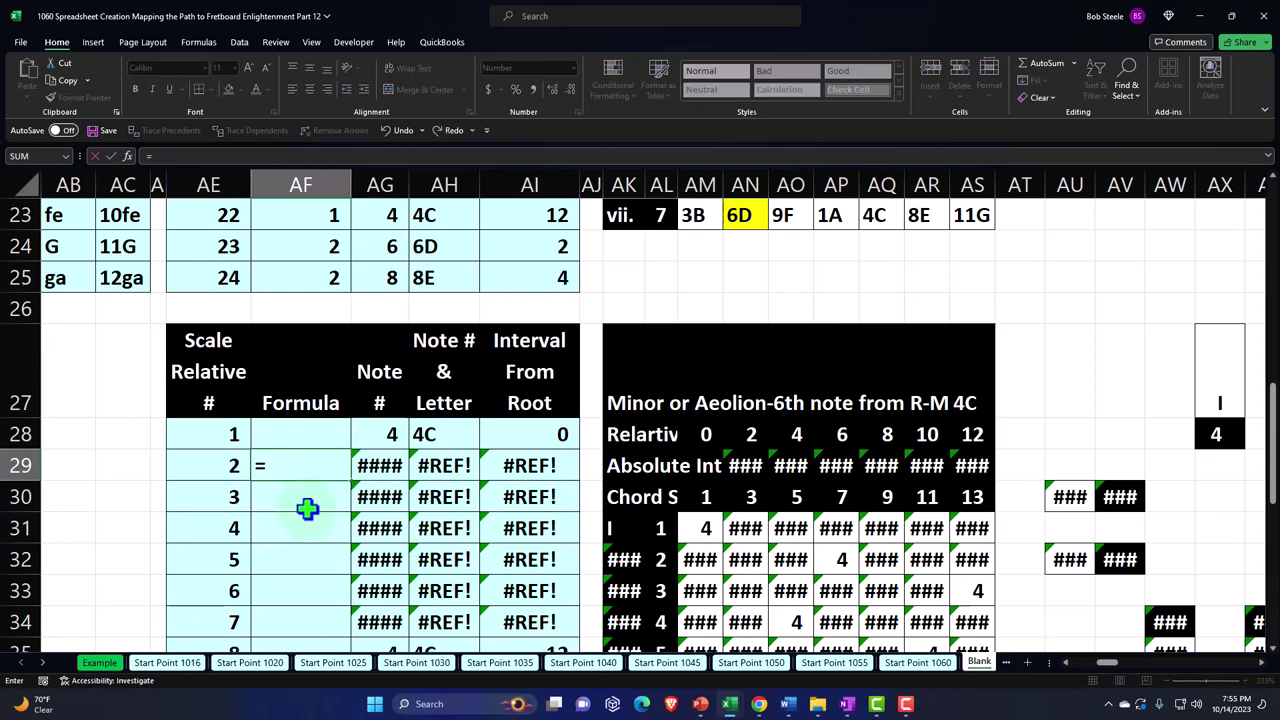
key("Up")
key("Up")
key("Up")
key("Up")
key("Up")
key("Up")
key("Up")
key("Up")
key("Up")
key("Up")
key("Up")
key("Up")
key("Up")
key("Up")
key("Up")
key("Up")
key("Up")
key("Up")
key("Up")
key("Up")
key("Right")
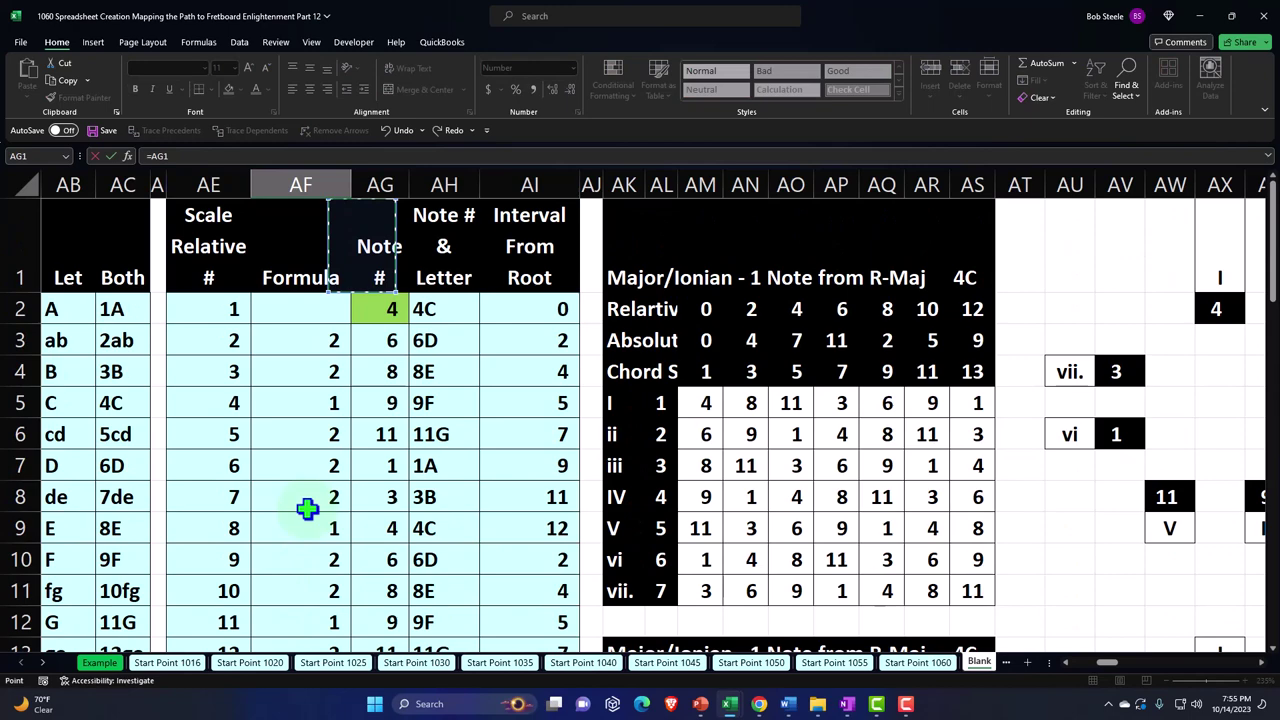
key("Right")
key("Right")
key("Right")
key("Right")
key("Right")
key("Right")
key("Right")
key("Right")
key("Right")
key("Right")
key("Right")
key("Right")
key("Right")
key("Right")
key("Right")
key("Right")
key("Right")
key("Right")
key("Right")
key("Right")
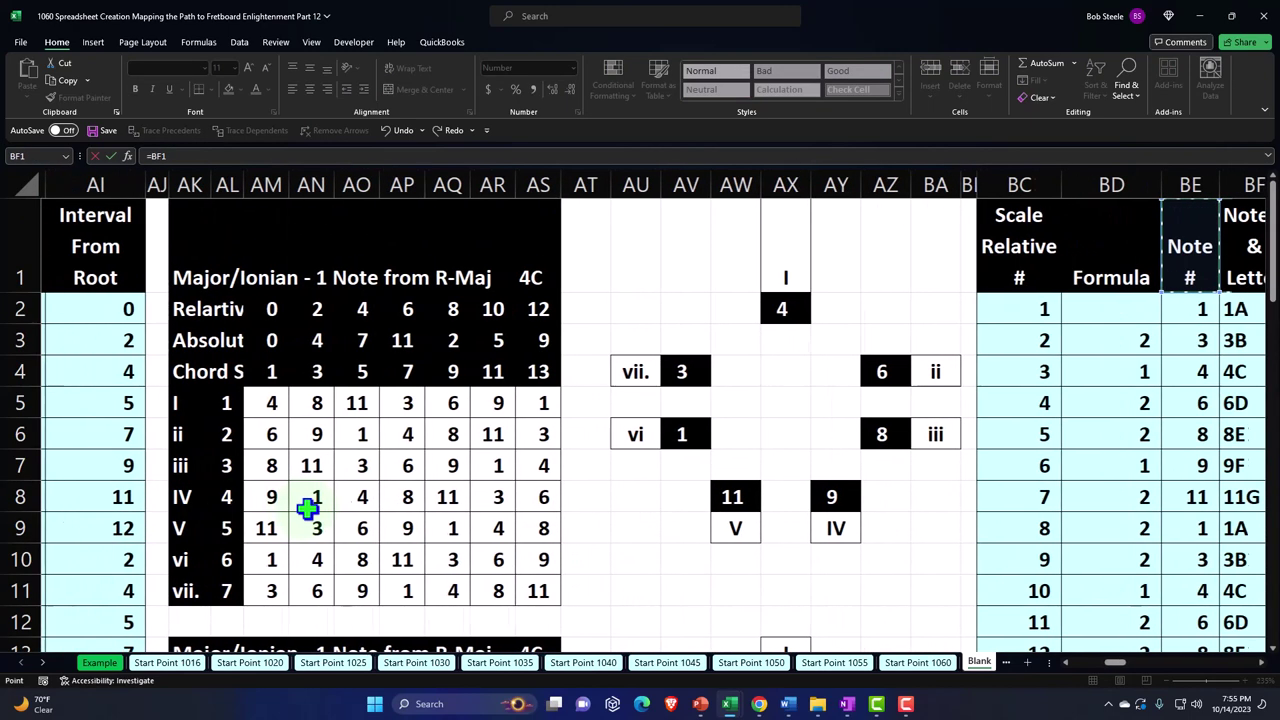
key("Right")
key("Right")
key("Right")
key("Right")
key("Right")
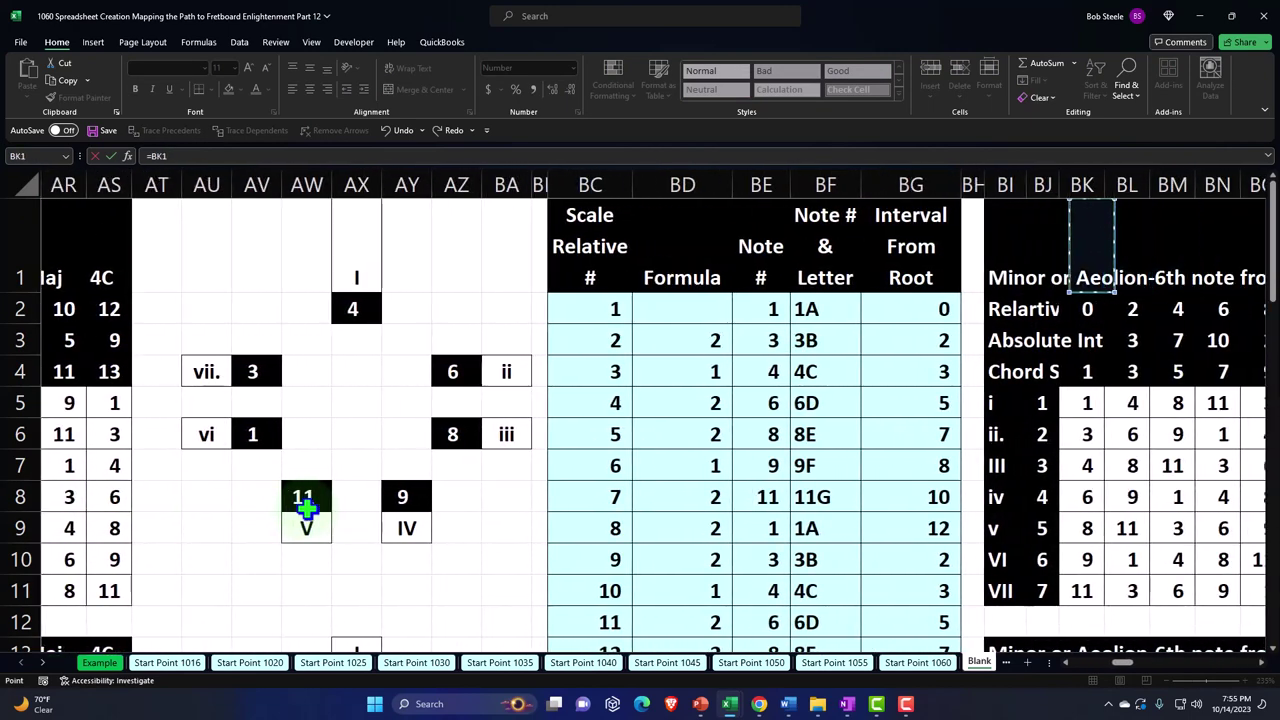
key("Left")
key("Left")
key("Left")
key("Left")
key("Left")
key("Left")
key("Left")
key("Down")
key("Down")
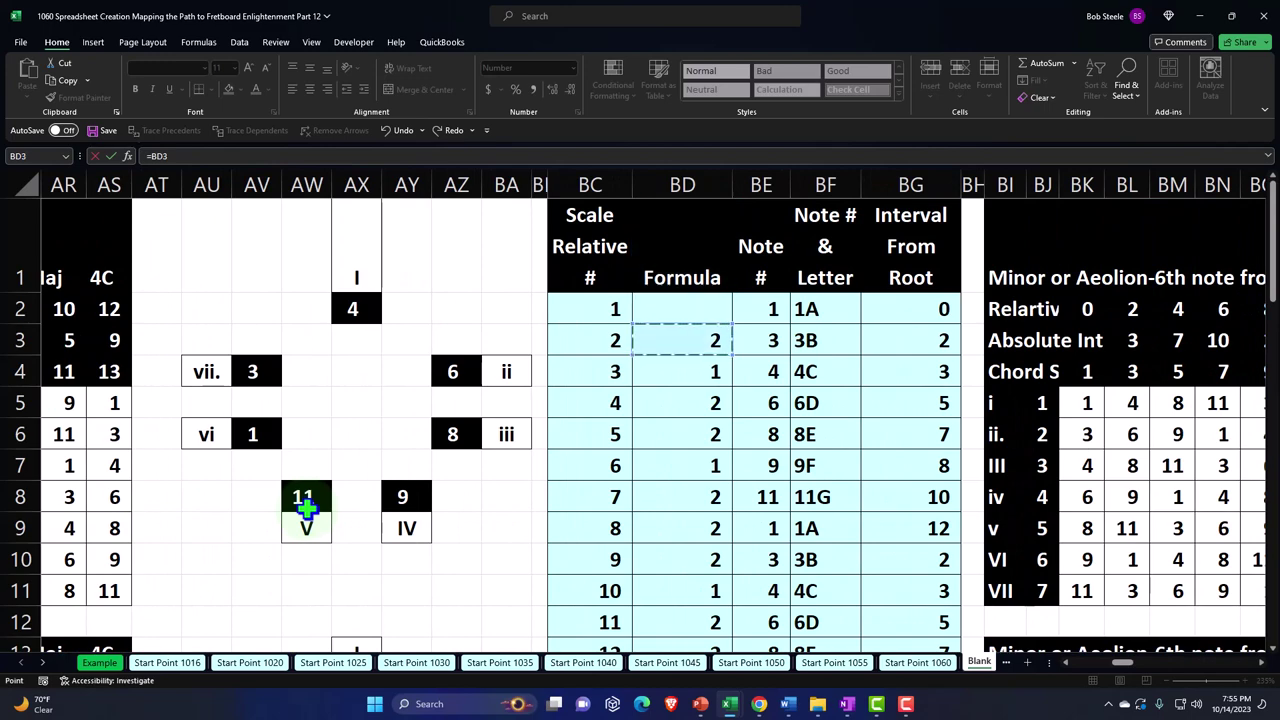
key("Return")
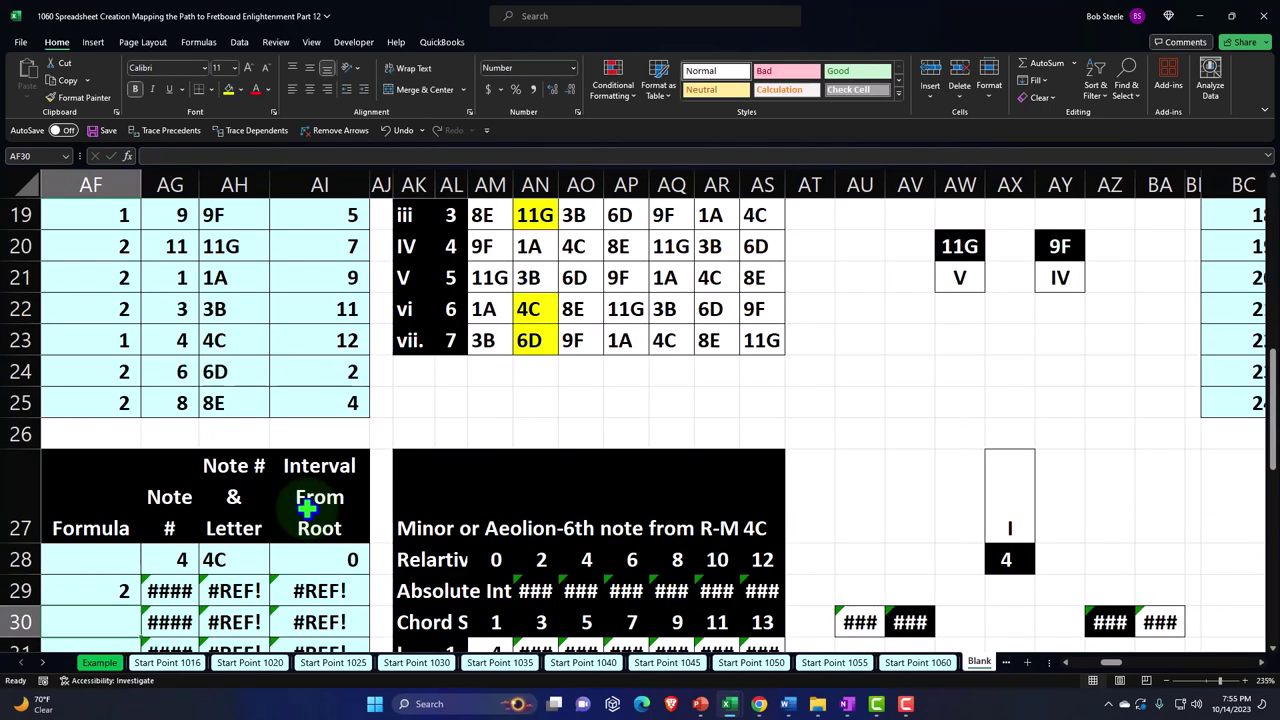
Fill the AF29 step formula down to AF51, giving the 2, 1, 2, 2 pattern.
key("Left")
key("Left")
key("Left")
key("Left")
scroll(310, 509, "down", 2)
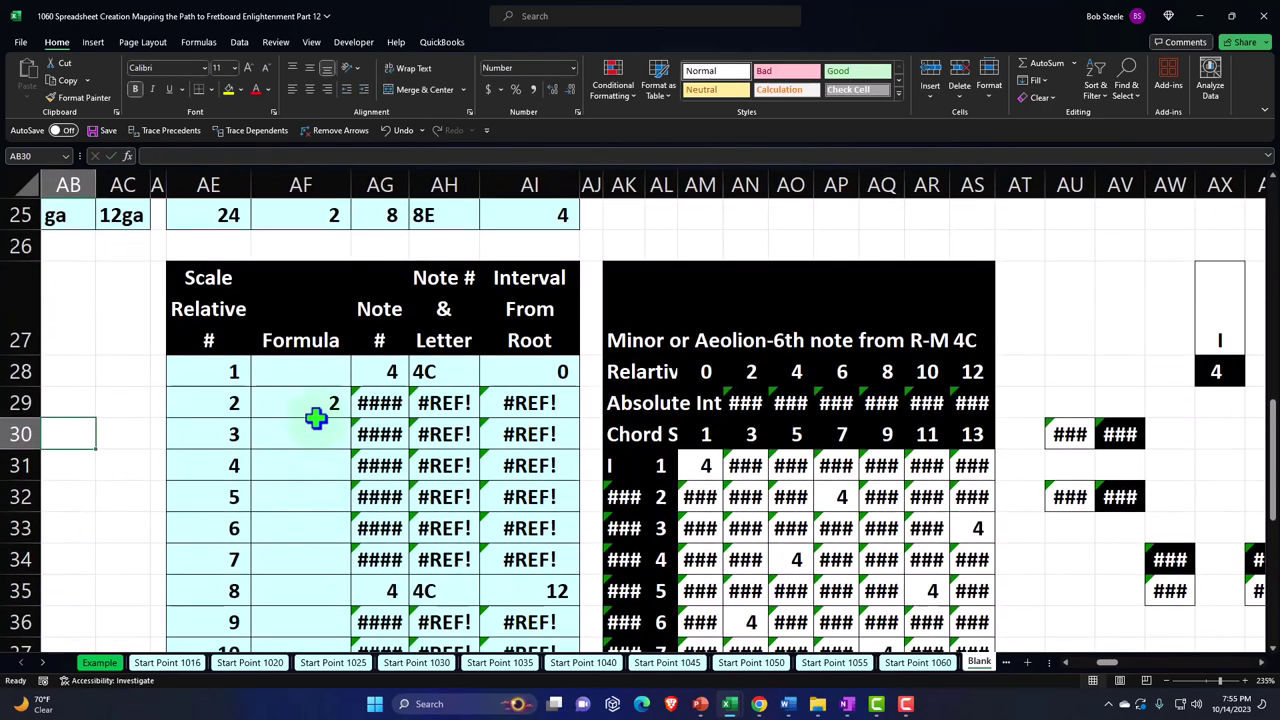
left_click(322, 410)
left_click_drag(347, 420, 315, 597)
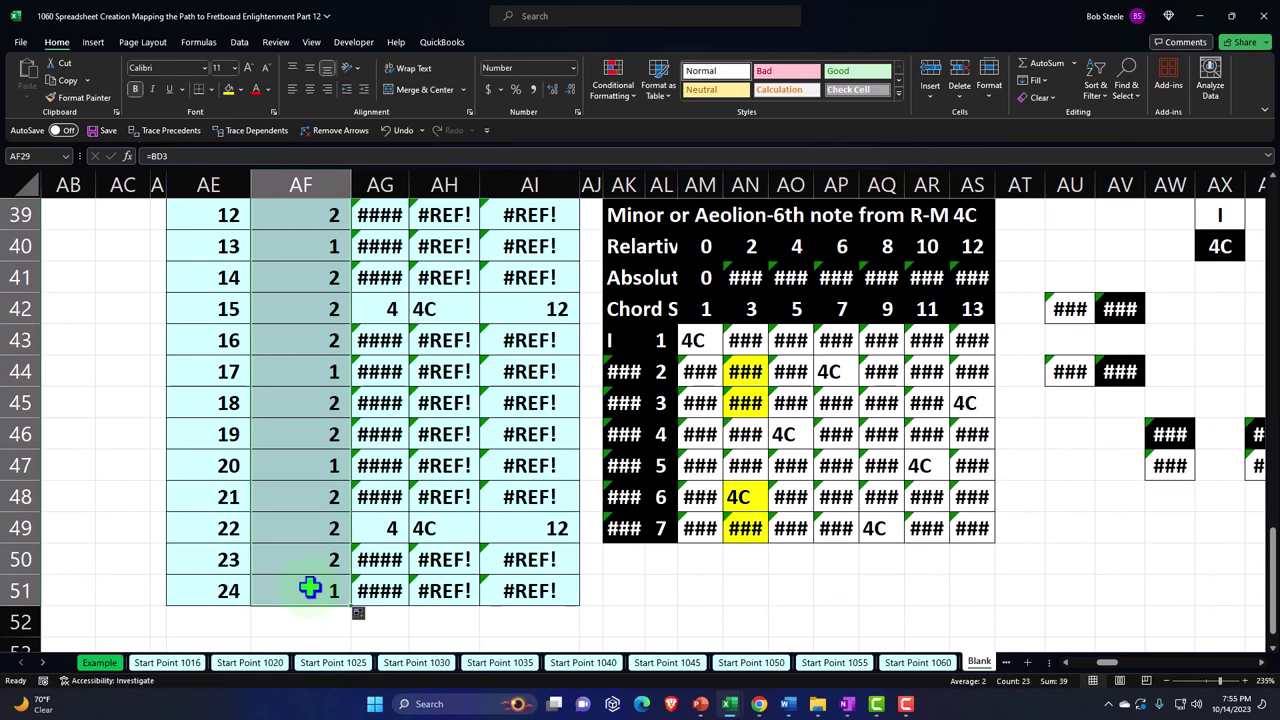
scroll(310, 588, "up", 4)
Inspect the broken Note # cells against the working cells, fretboard grid and chord table.
left_click(385, 368)
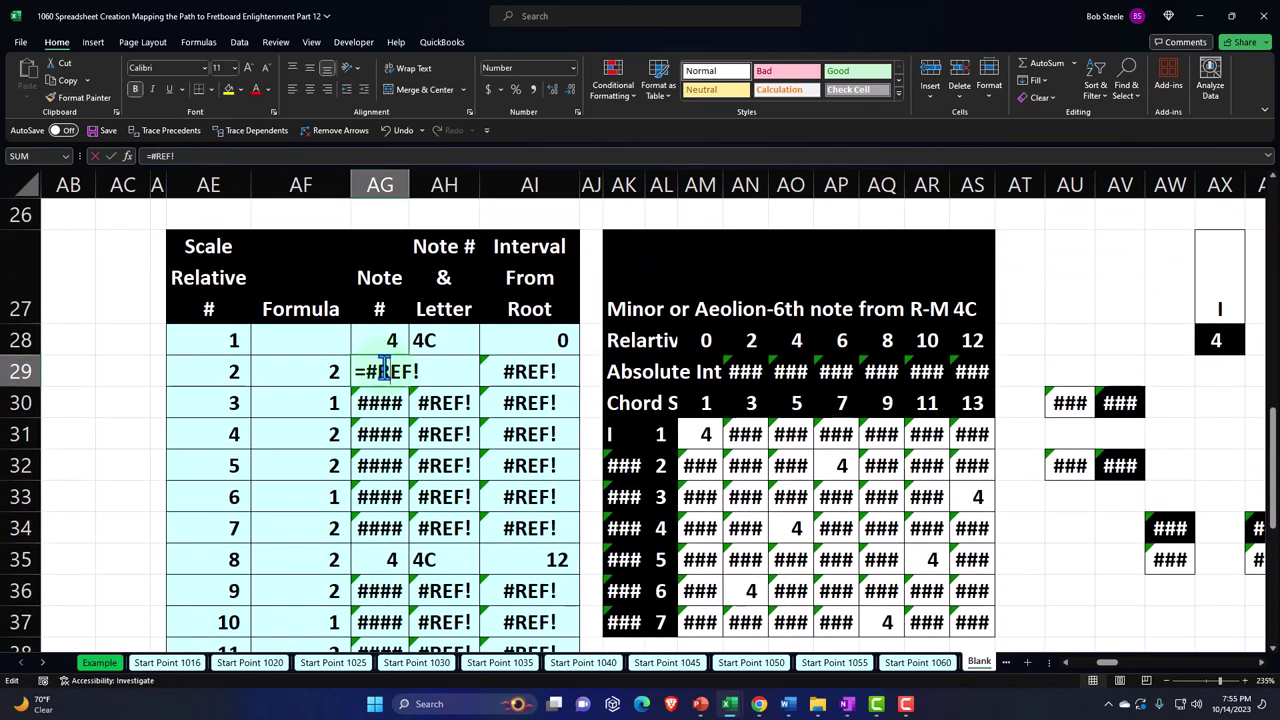
key("Down")
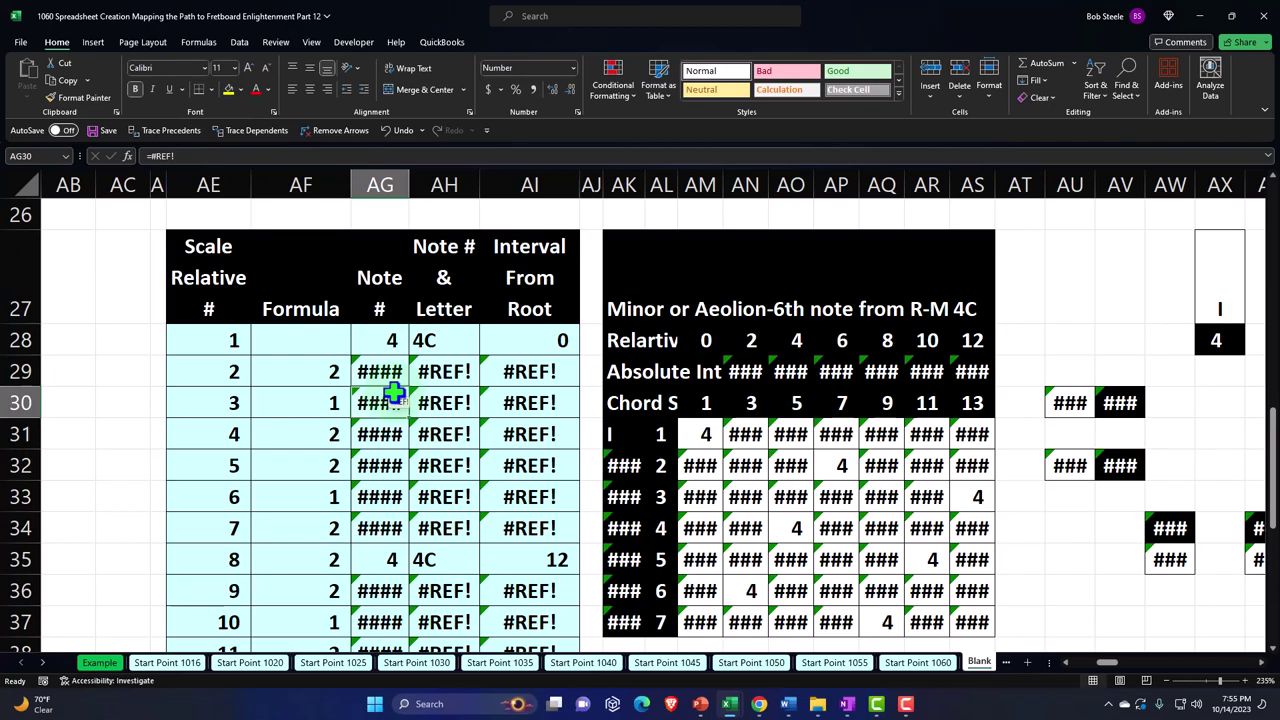
scroll(395, 393, "up", 5)
left_click(405, 342)
key("Left")
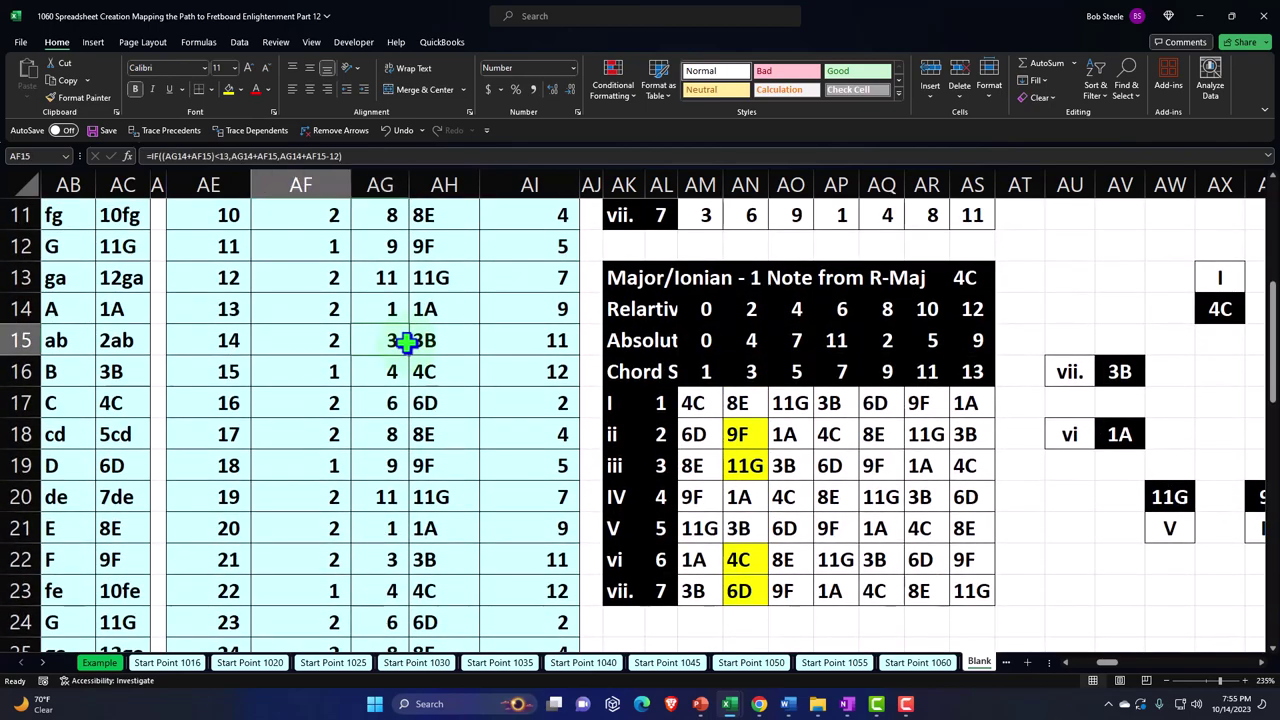
key("Left")
key("Left")
key("Left")
key("Left")
key("Left")
key("Left")
key("Left")
key("Left")
key("Left")
key("Left")
key("Left")
key("Left")
key("Left")
key("Left")
key("Left")
key("Left")
key("Left")
key("Left")
key("Left")
key("Left")
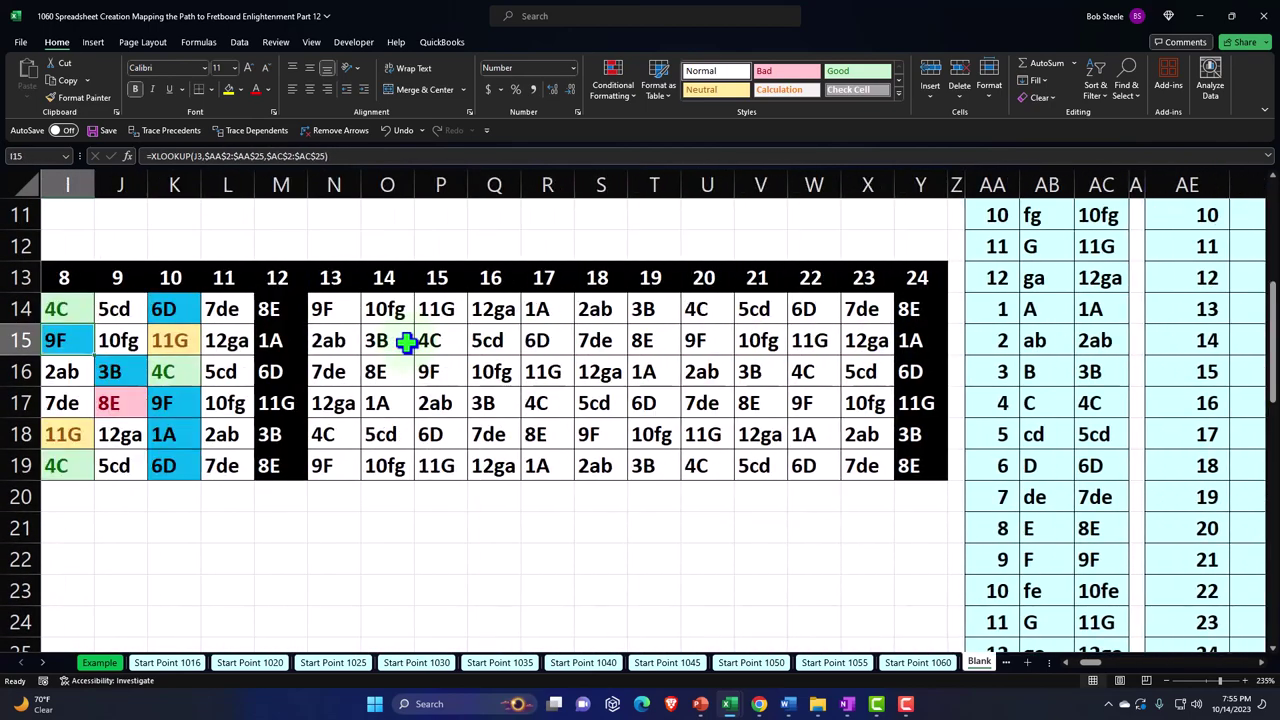
key("Left")
key("Left")
key("Left")
key("Left")
key("Left")
left_click(1088, 289)
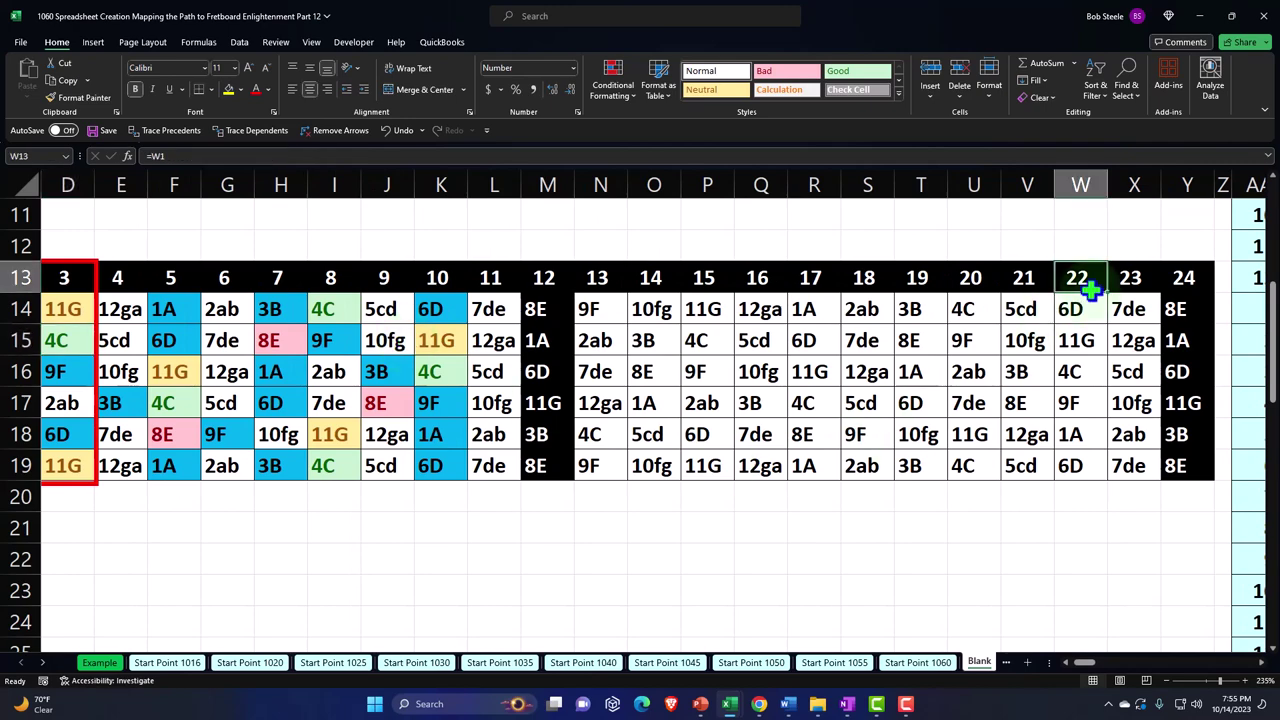
key("Right")
key("Right")
key("Right")
key("Right")
key("Right")
key("Right")
key("Right")
key("Right")
key("Right")
key("Right")
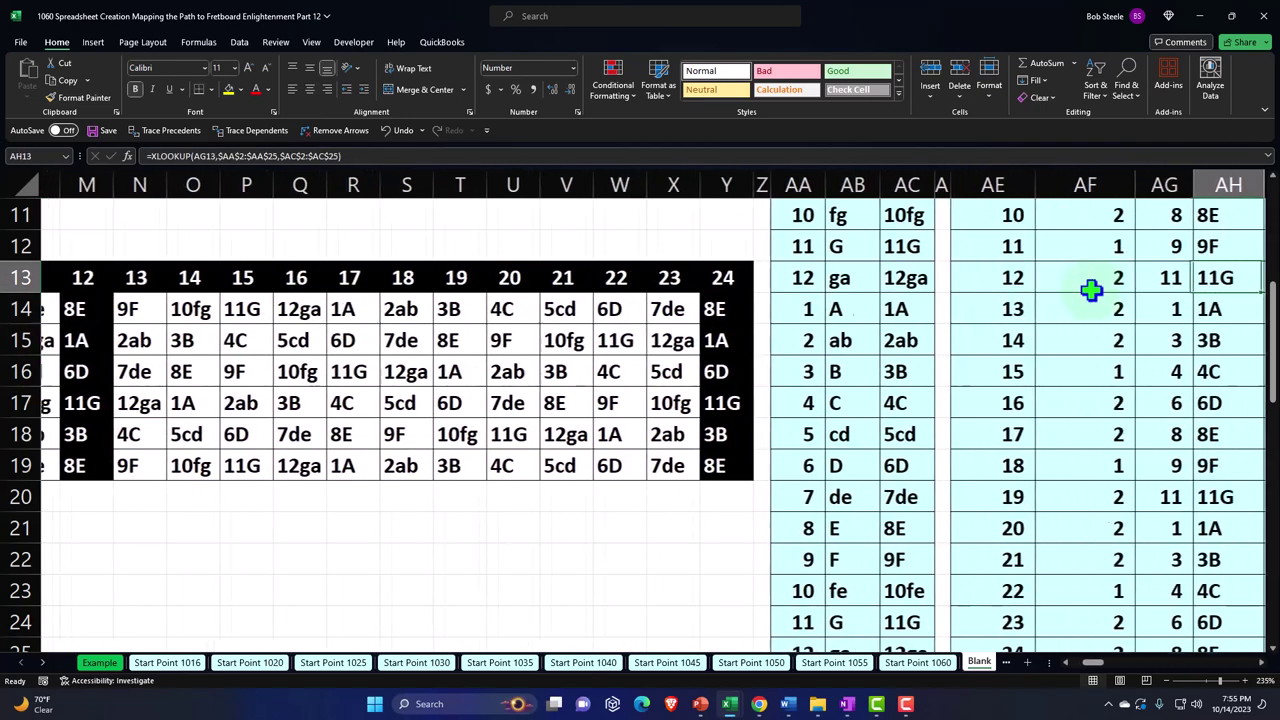
key("Right")
key("Right")
key("Right")
key("Right")
key("Right")
key("Right")
key("Right")
scroll(900, 410, "up", 3)
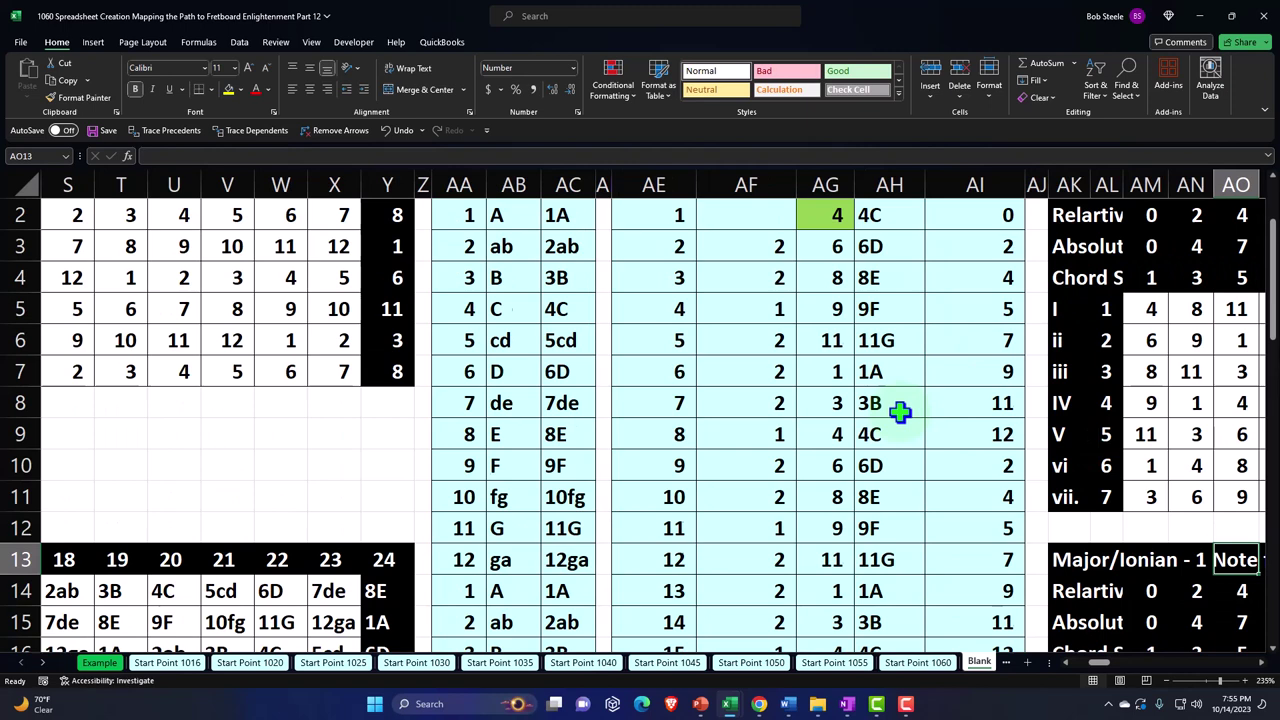
scroll(900, 410, "up", 2)
Copy the upper table's wrap-around Note # formula into AG29.
double_click(825, 340)
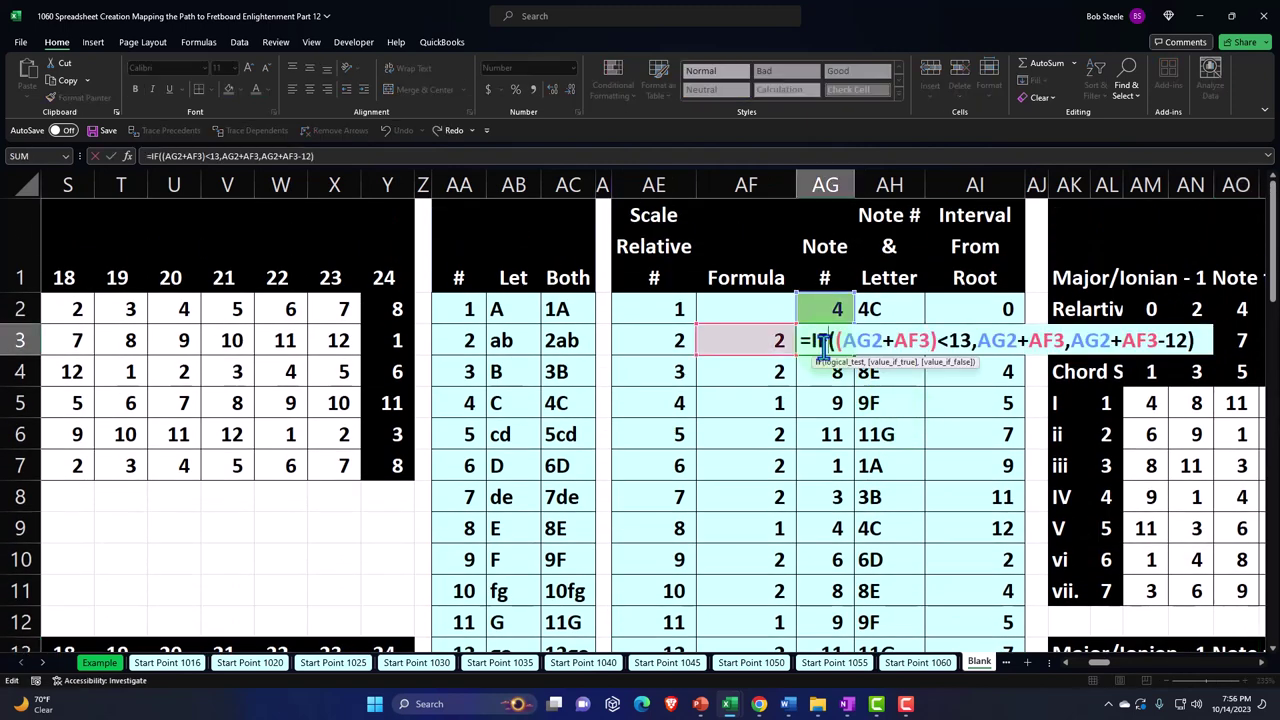
key("Return")
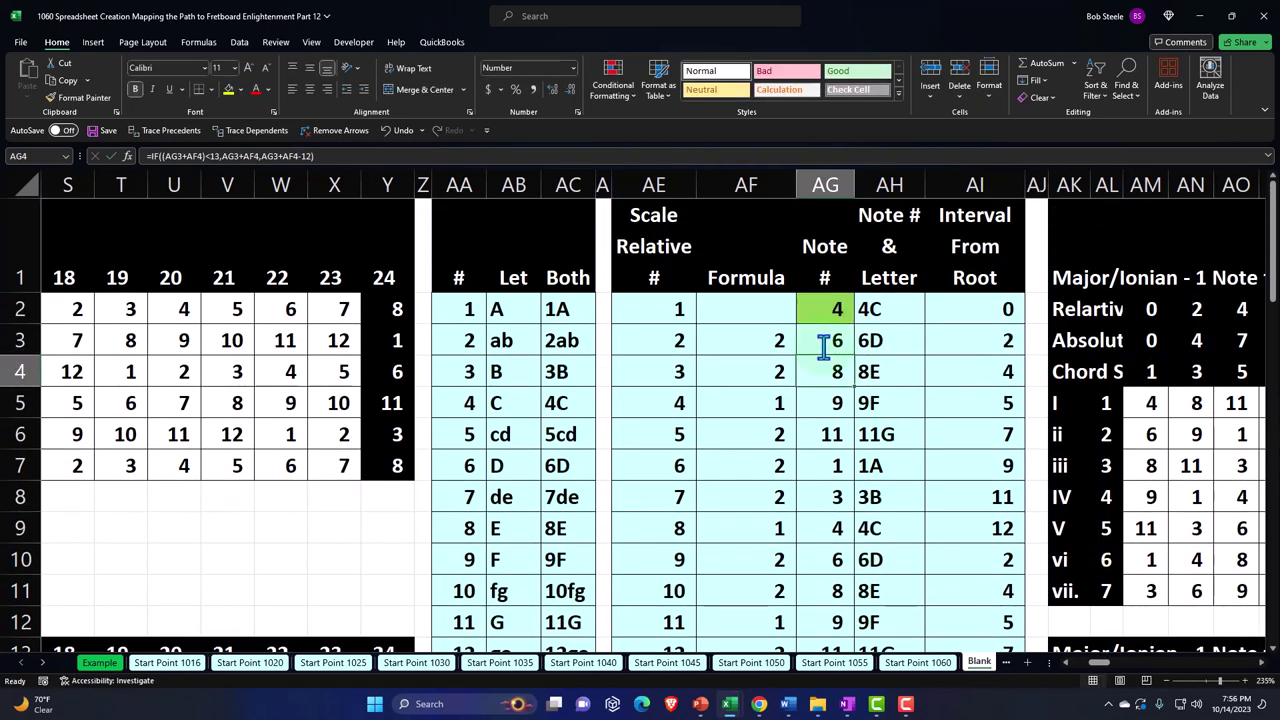
left_click(825, 340)
key("ctrl+c")
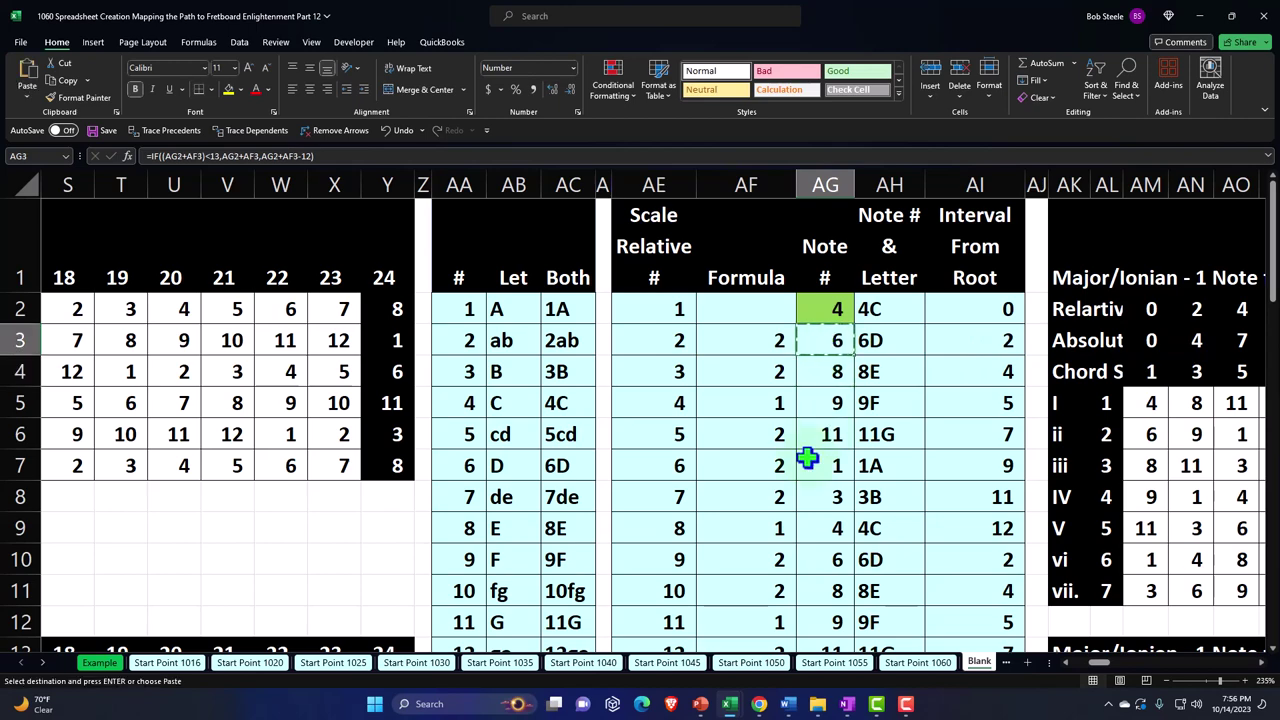
scroll(808, 457, "down", 8)
left_click(818, 380)
key("ctrl+v")
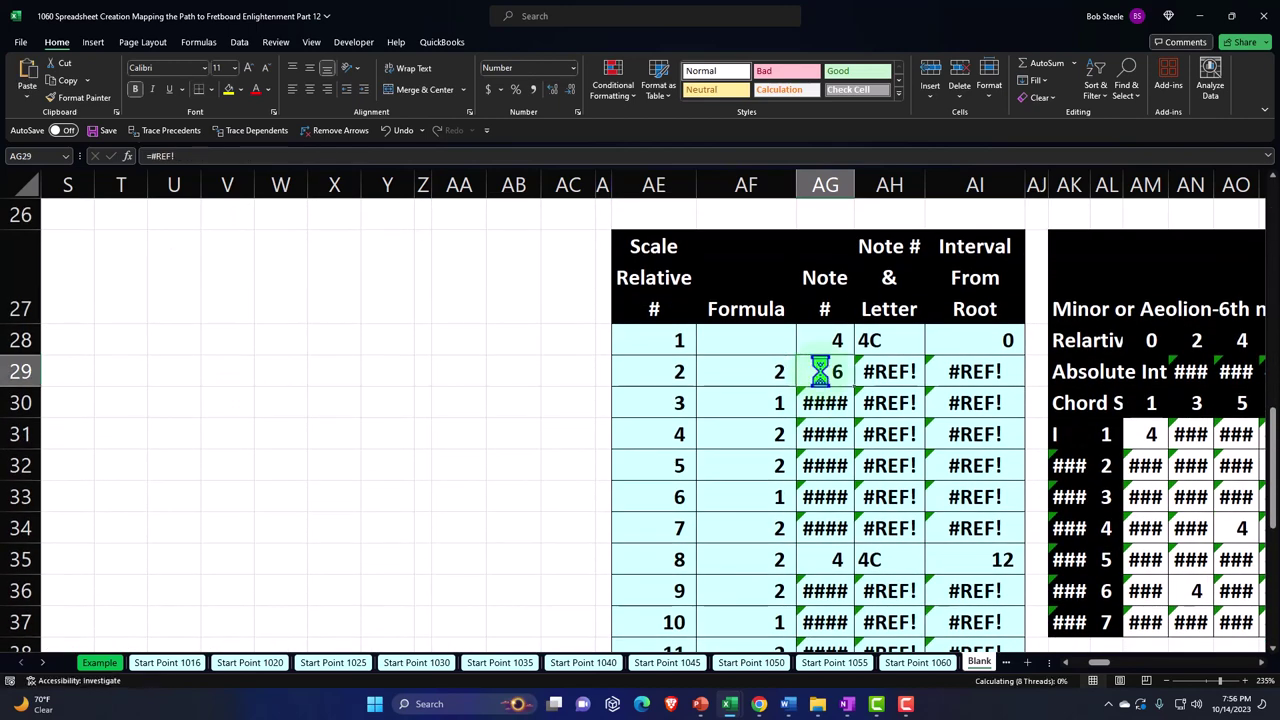
Check AG29's pasted IF formula and fill it down through AG51.
double_click(831, 372)
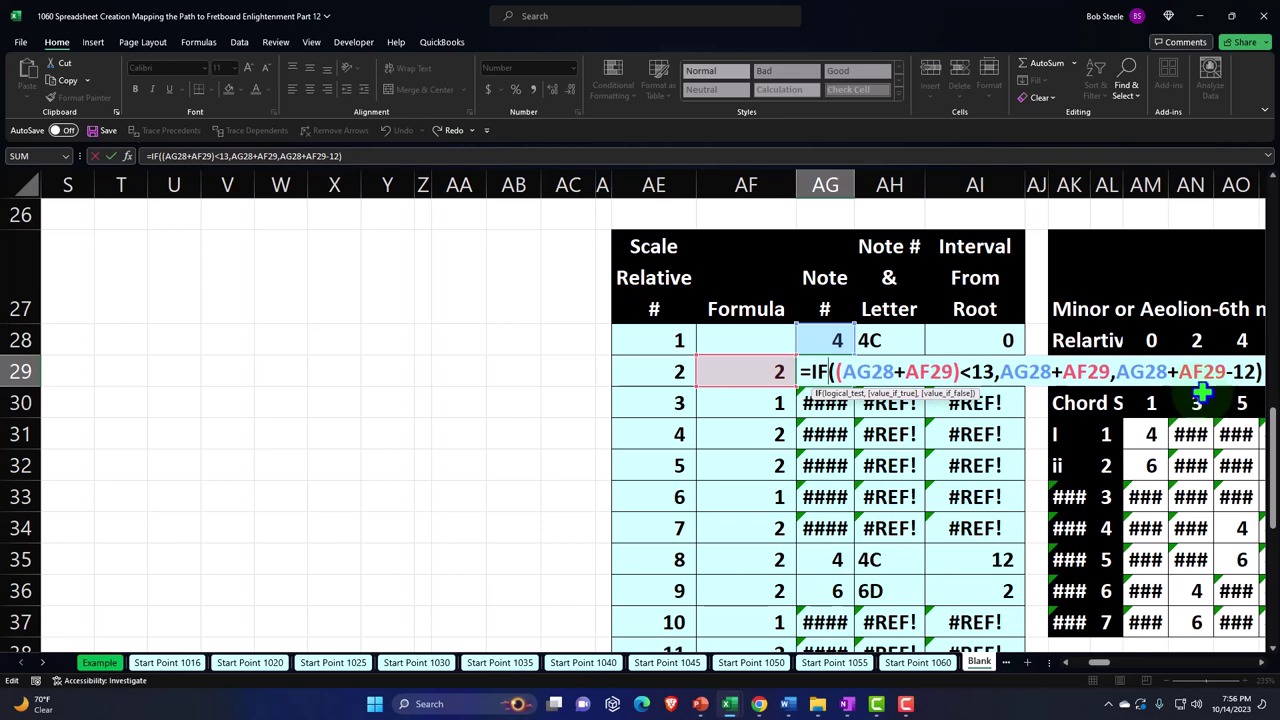
key("Return")
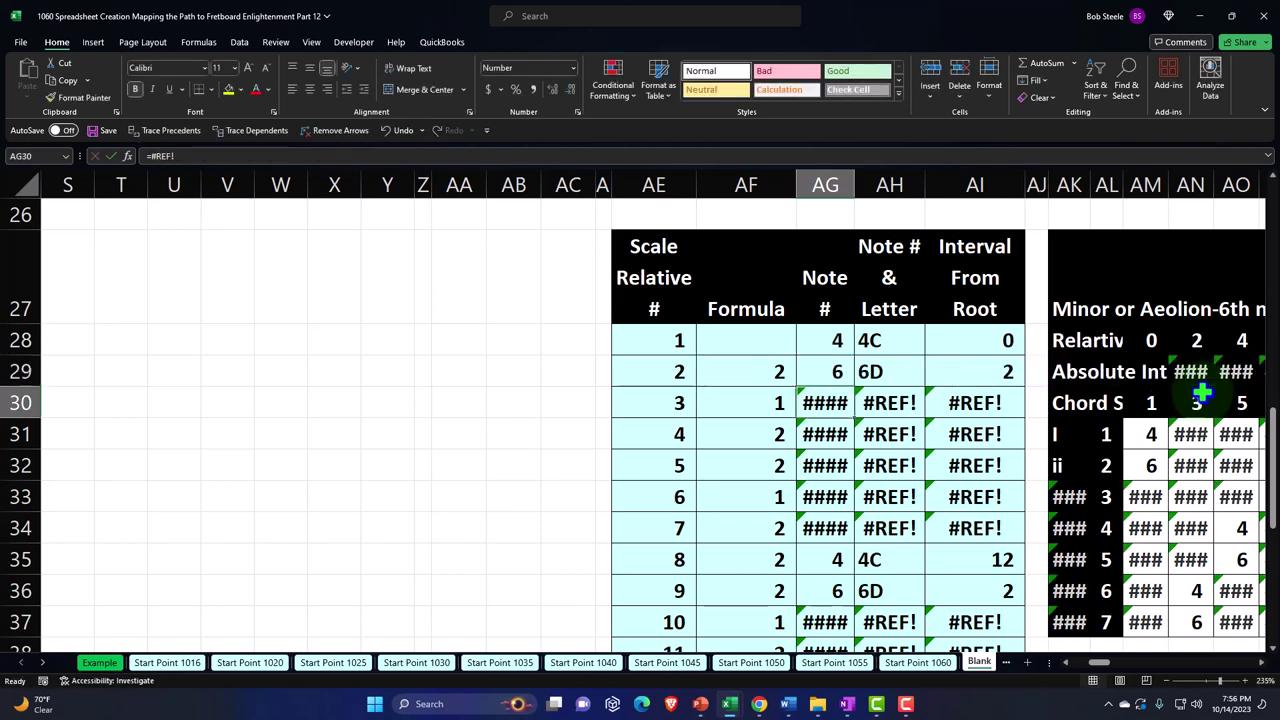
left_click(840, 370)
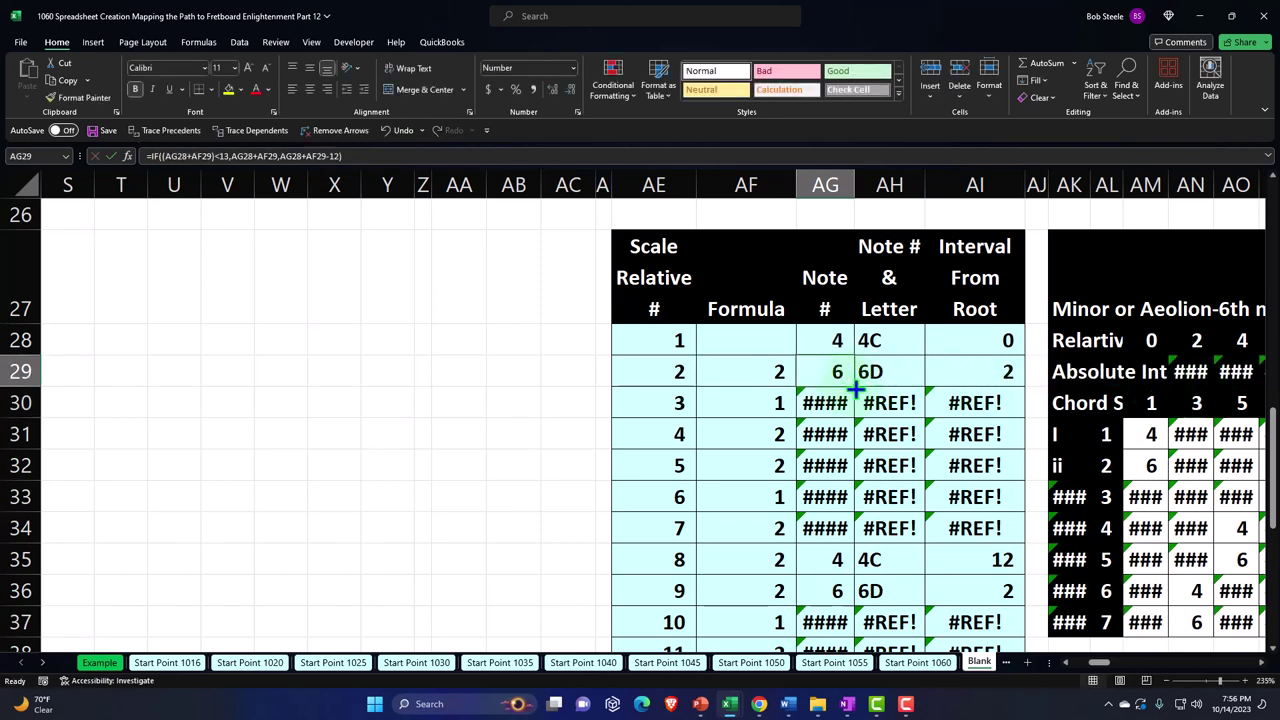
left_click_drag(855, 390, 831, 597)
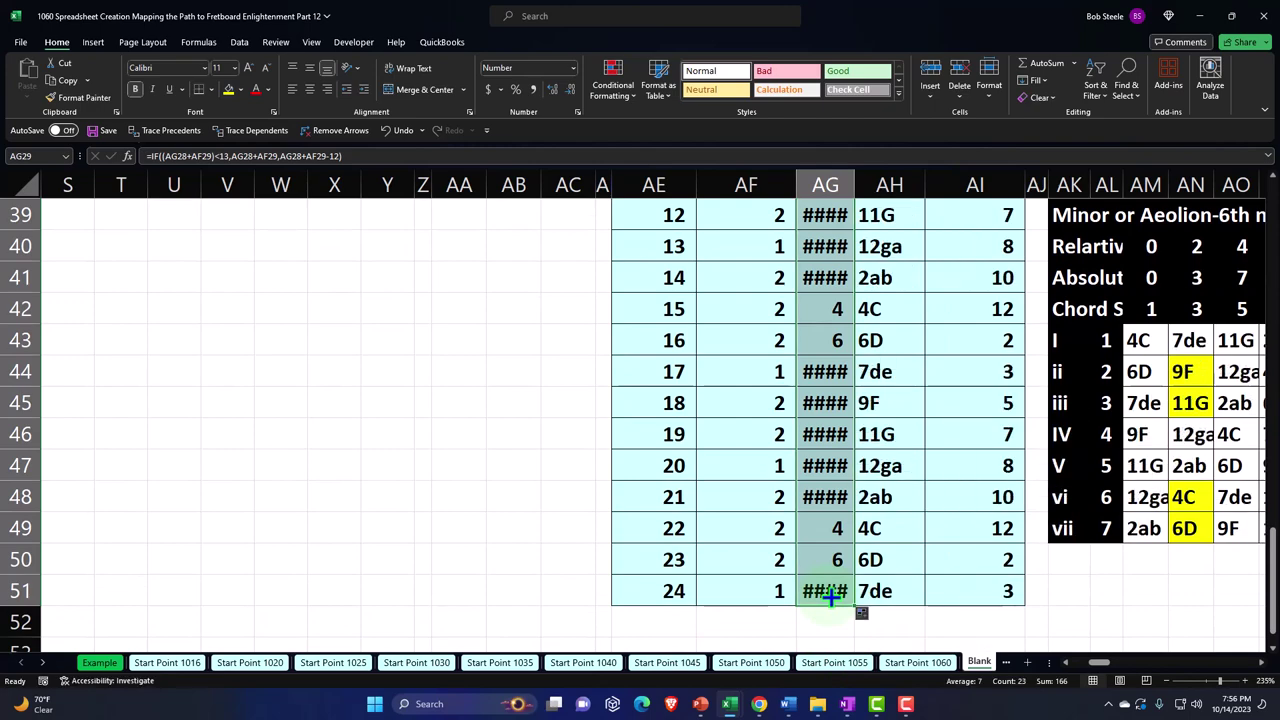
scroll(831, 596, "up", 4)
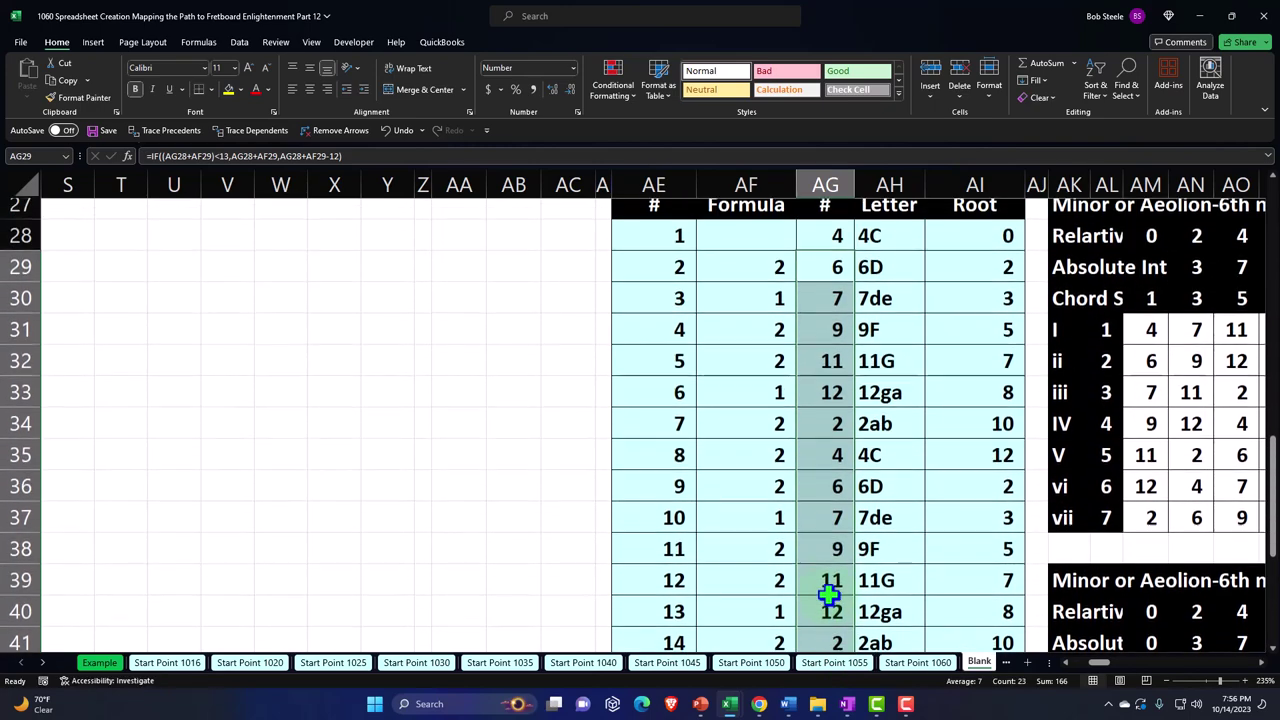
scroll(829, 594, "up", 2)
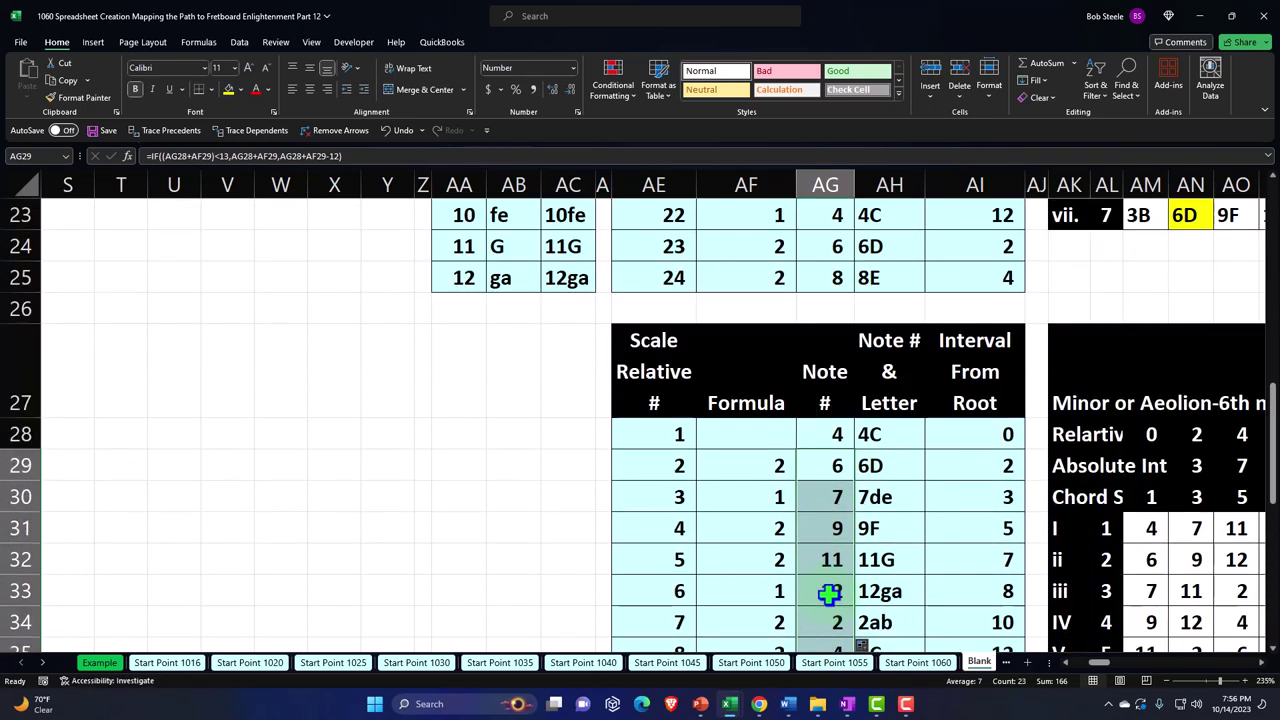
left_click(891, 434)
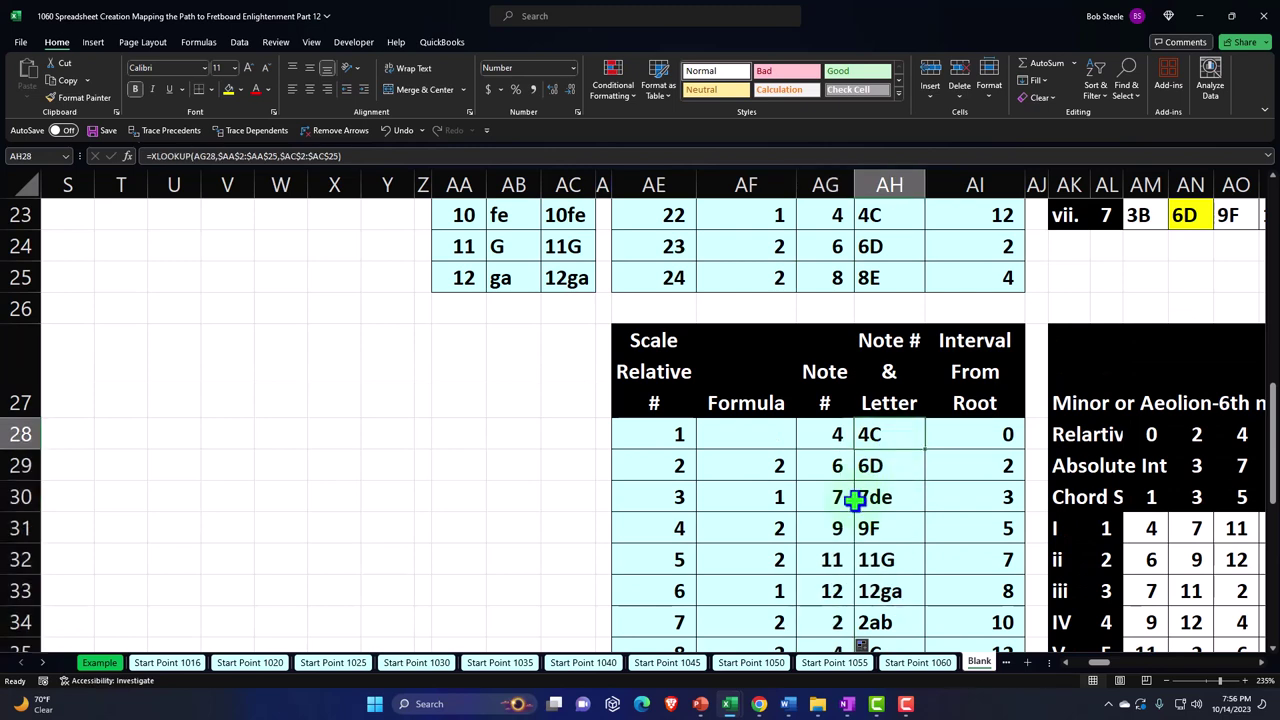
key("Right")
key("Right")
key("Right")
key("Right")
key("Right")
key("Right")
key("Right")
key("Right")
key("Right")
key("Right")
key("Right")
key("Right")
key("Right")
key("Right")
key("Right")
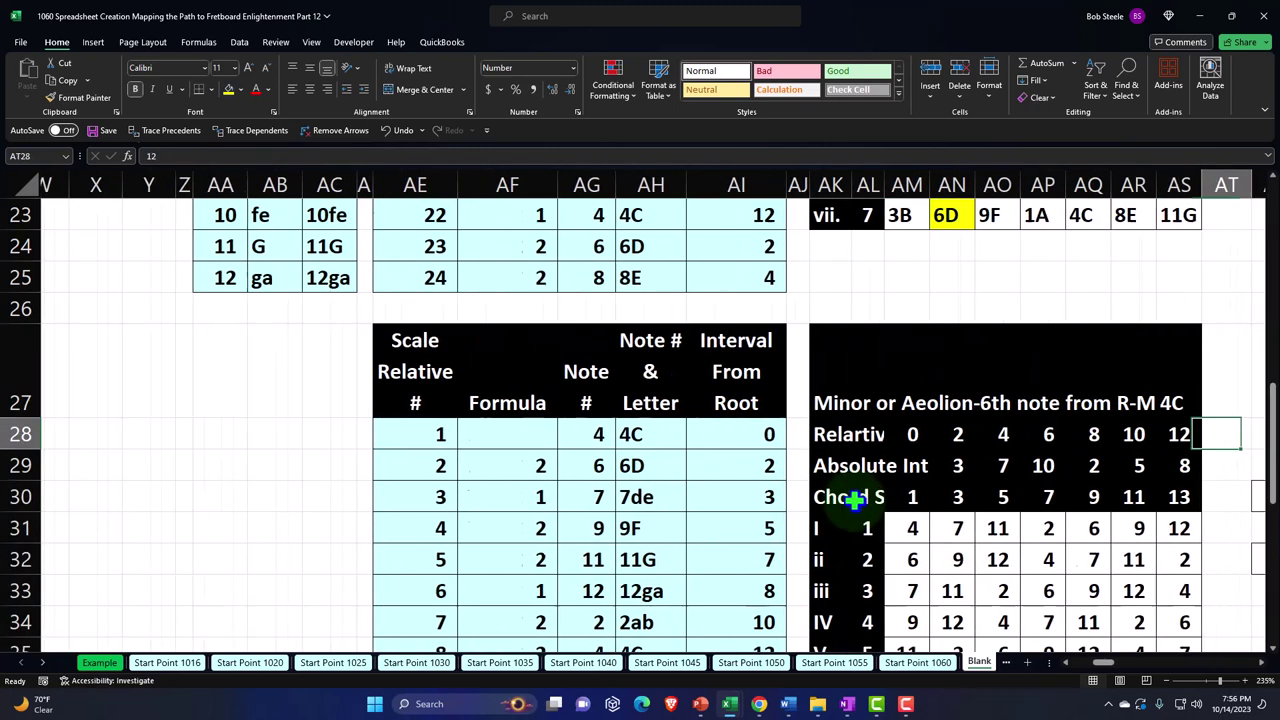
key("Right")
key("Right")
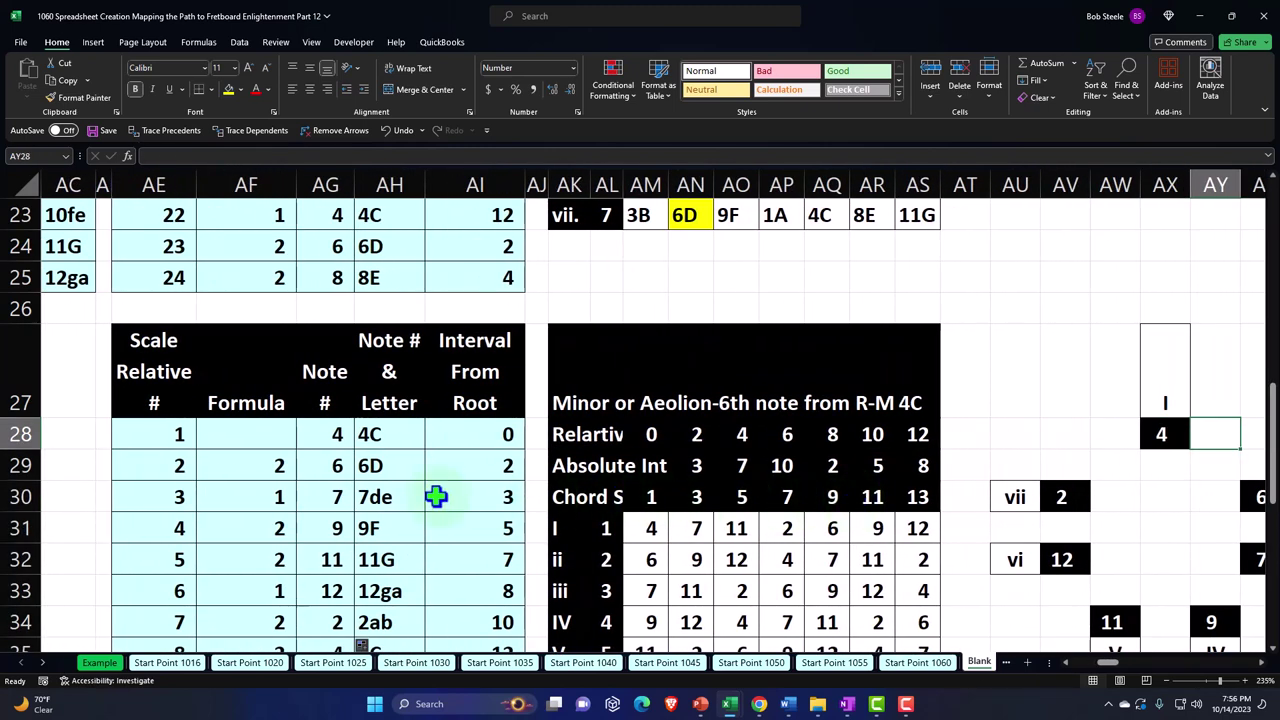
left_click(468, 474)
double_click(468, 474)
key("Return")
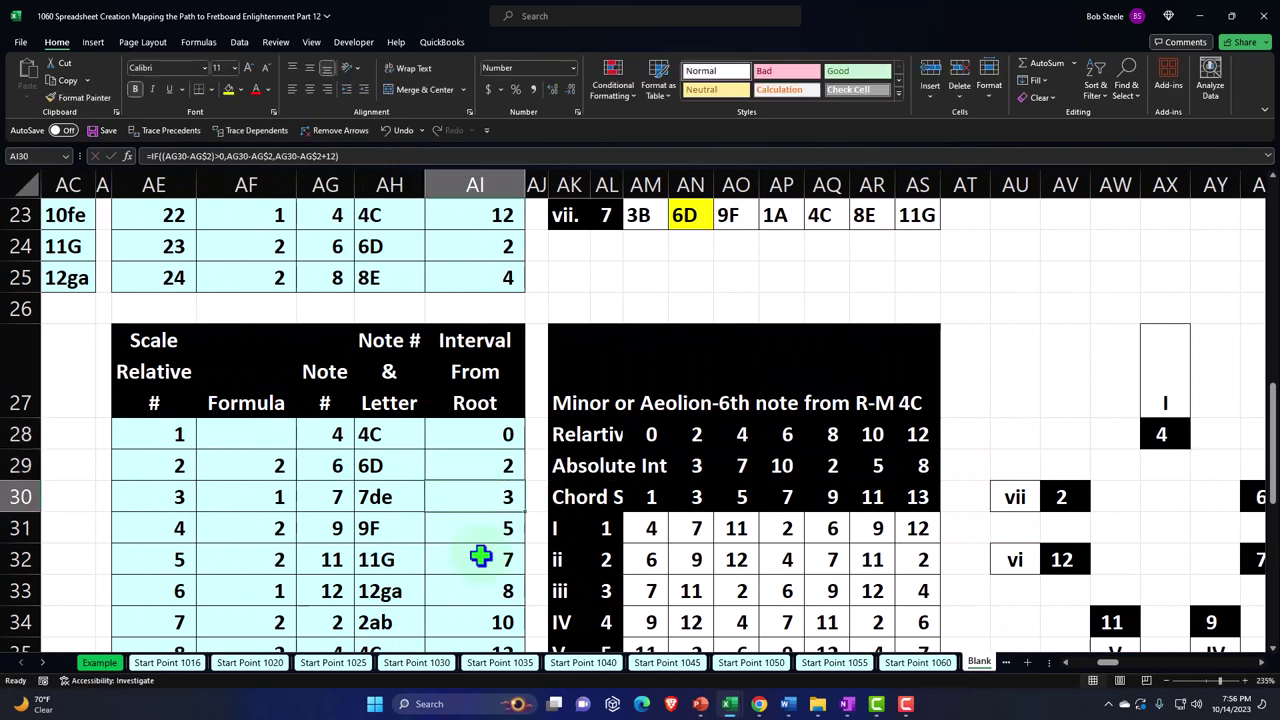
left_click(484, 530)
double_click(484, 530)
key("Return")
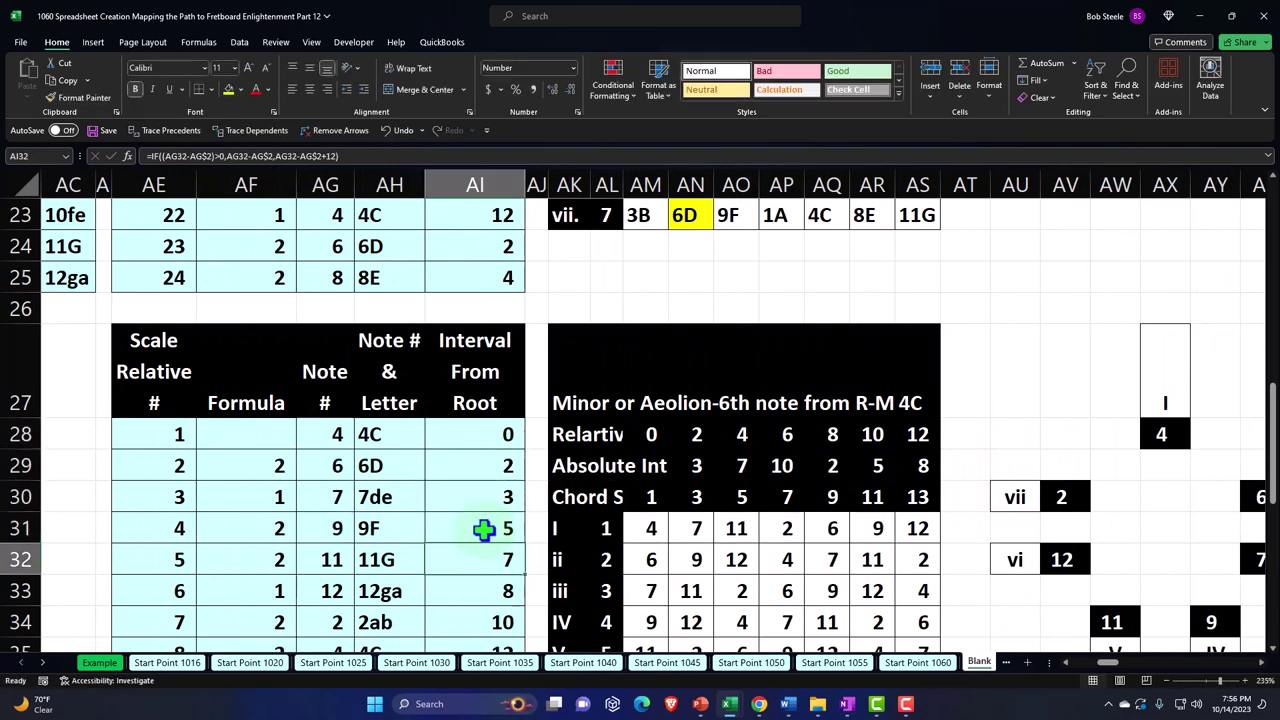
scroll(484, 530, "down", 1)
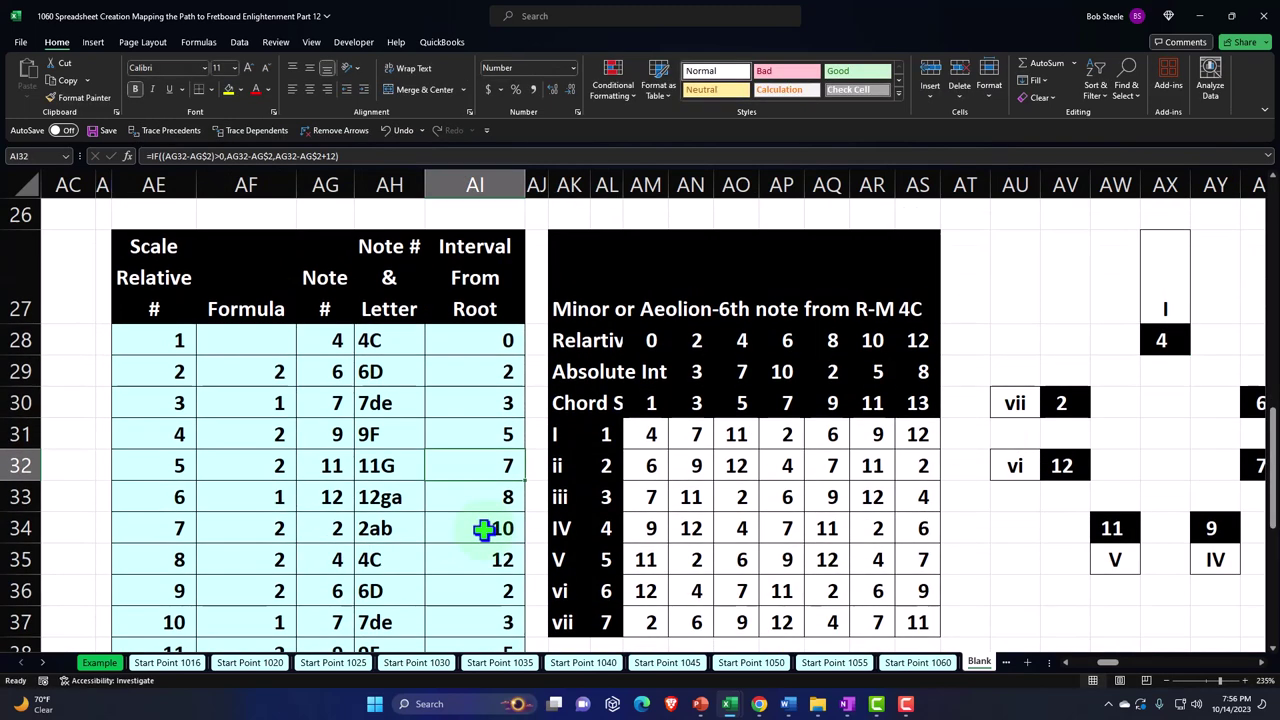
left_click(652, 434)
double_click(652, 434)
key("Return")
left_click(738, 434)
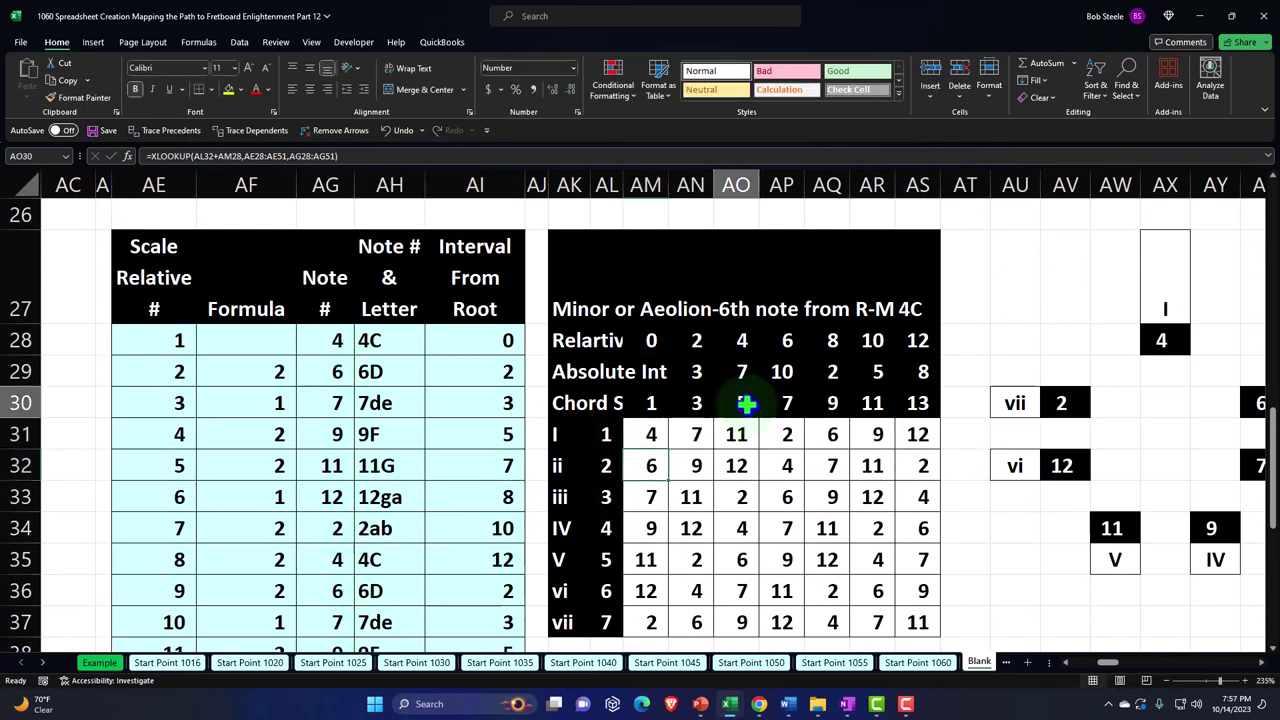
double_click(743, 373)
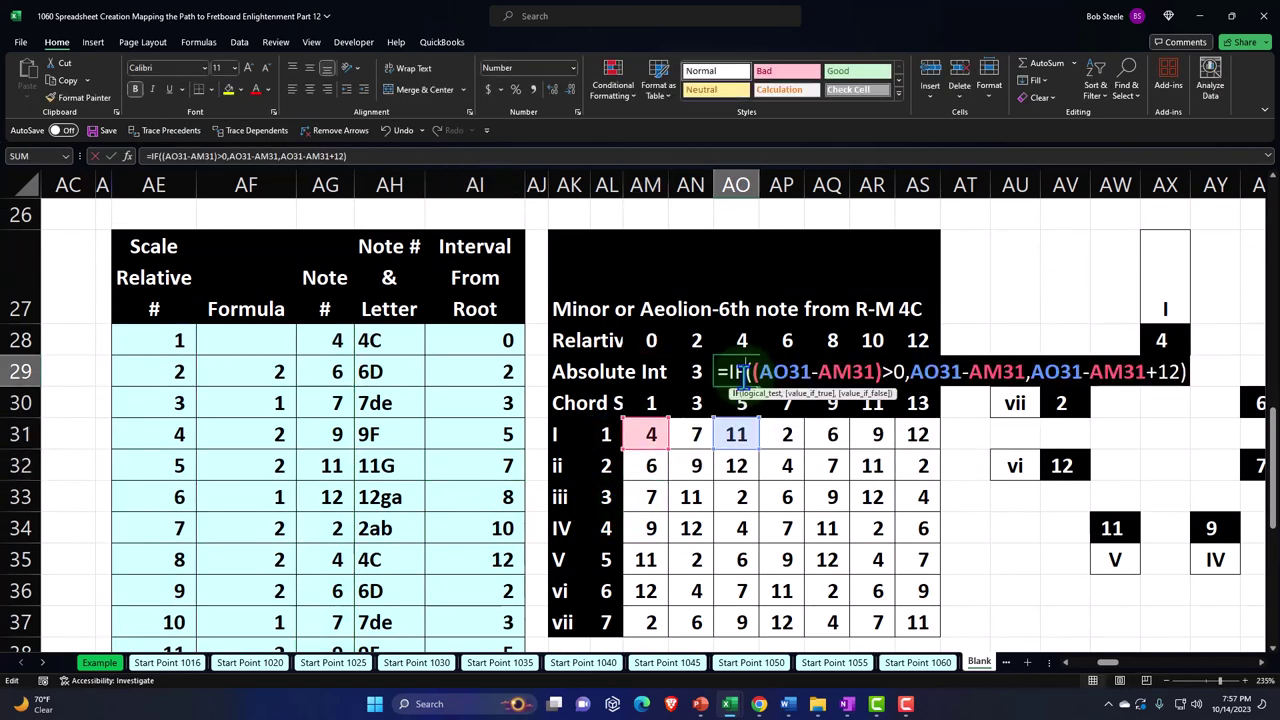
key("Return")
scroll(743, 373, "down", 3)
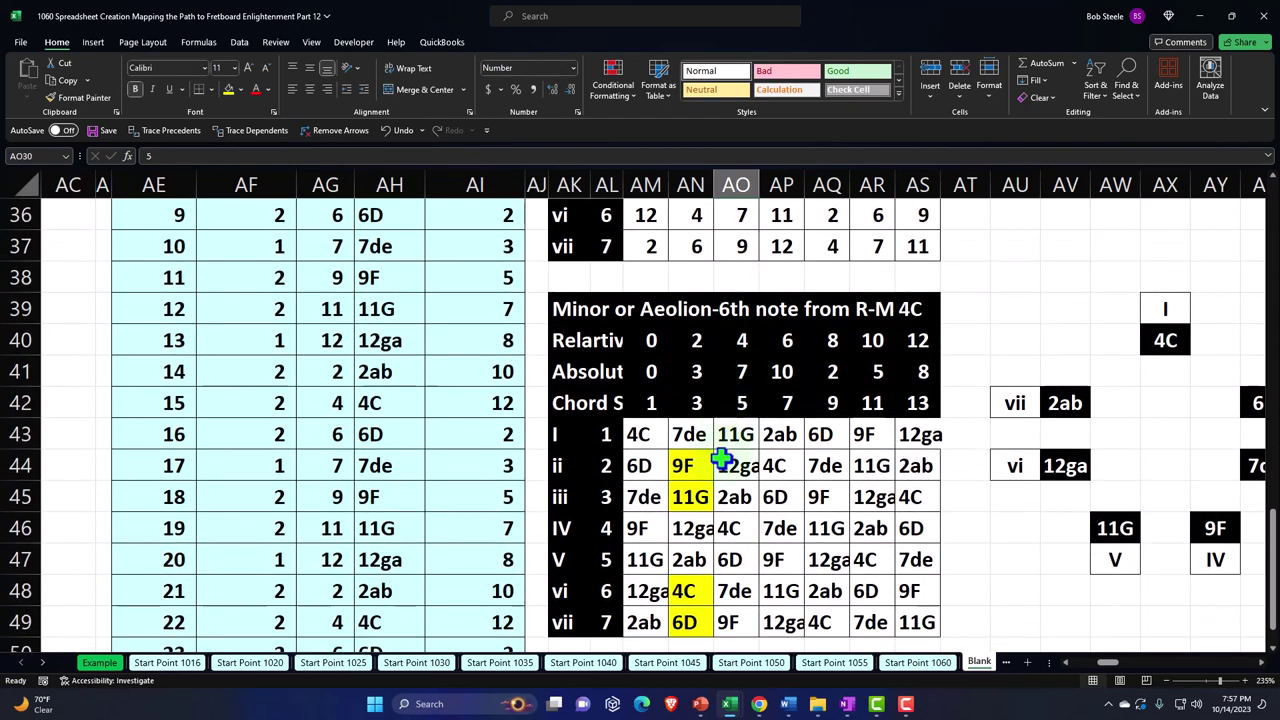
left_click(648, 436)
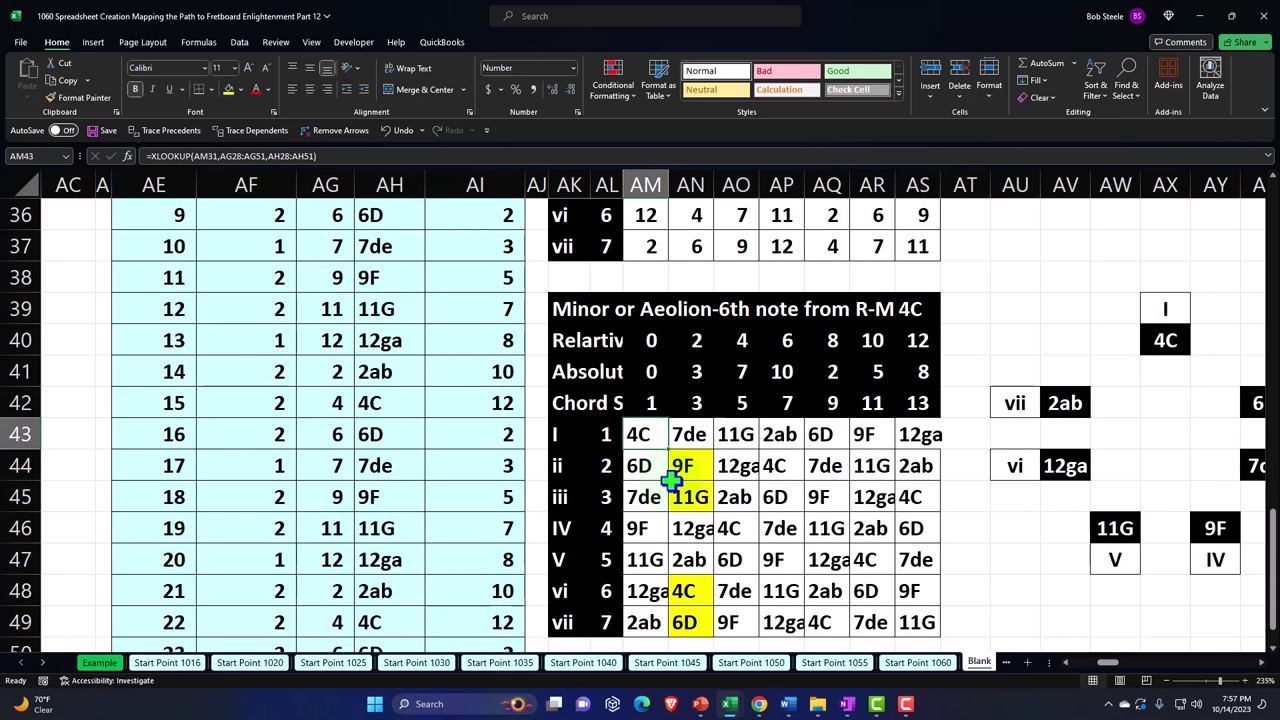
key("Right")
key("Right")
key("Right")
key("Right")
key("Right")
key("Right")
key("Right")
key("Right")
key("Right")
key("Right")
key("Right")
key("Right")
key("Right")
key("Right")
key("Right")
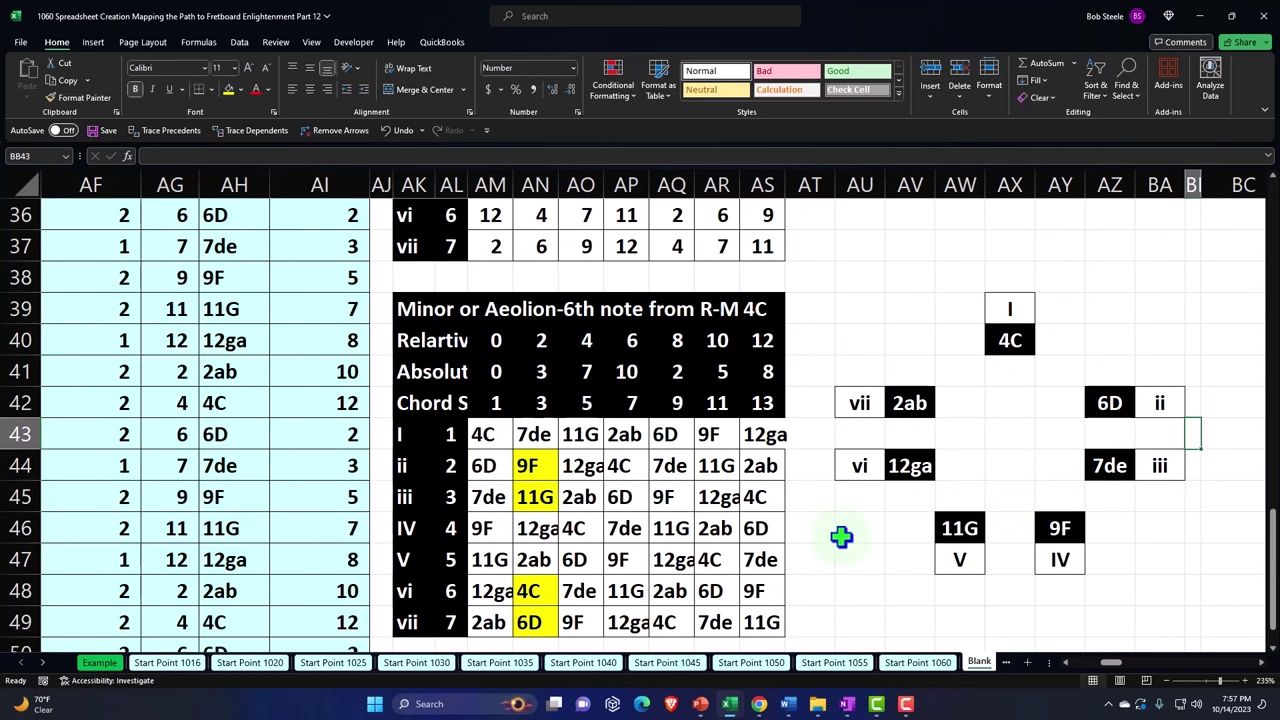
scroll(663, 530, "up", 12)
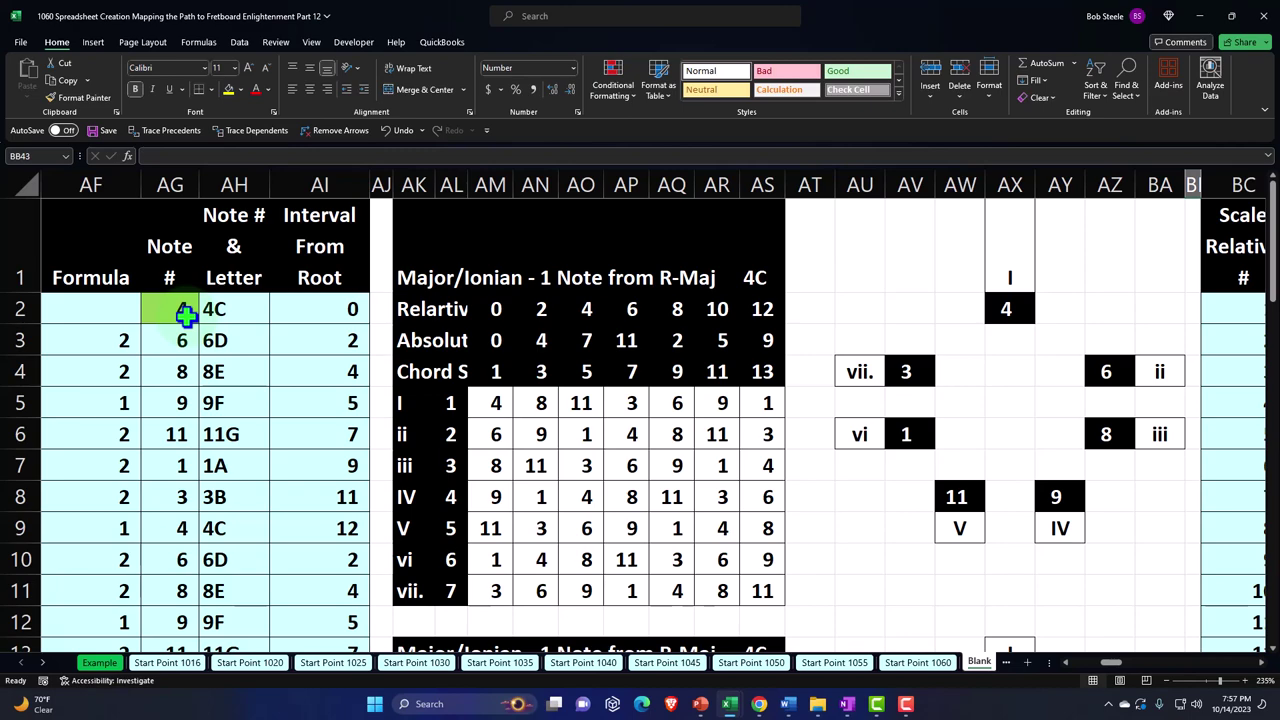
scroll(185, 315, "down", 8)
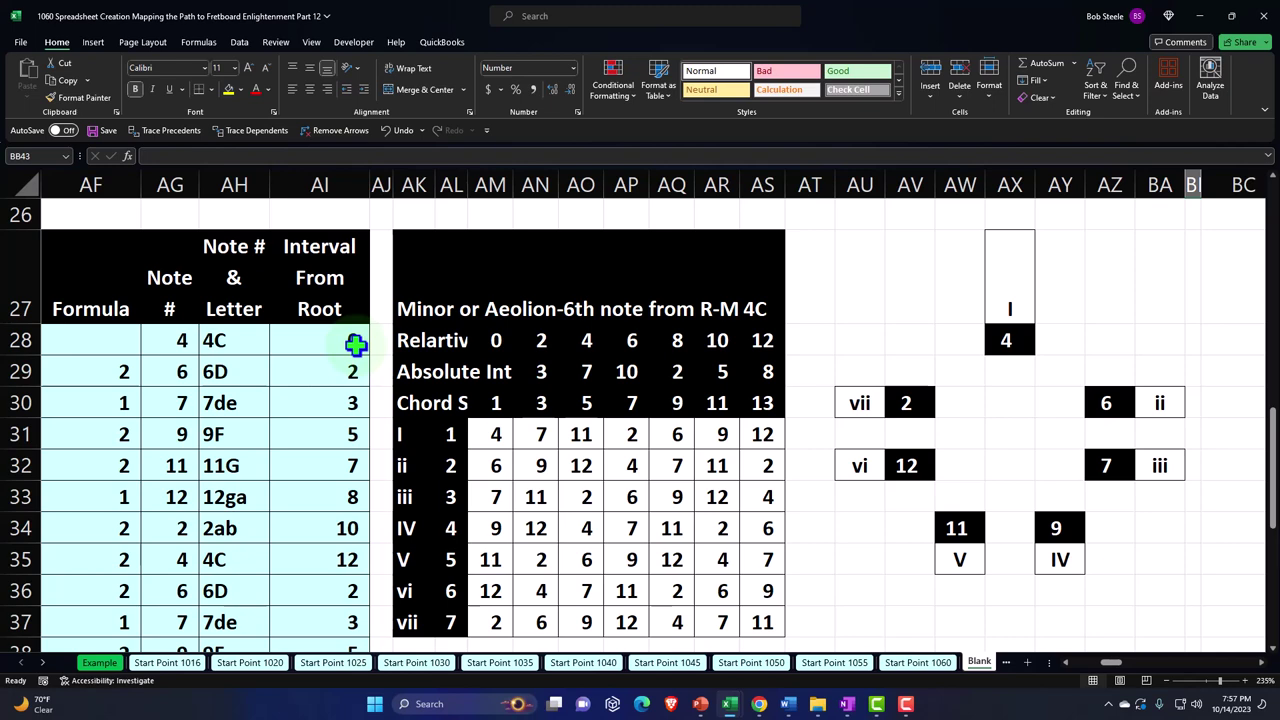
left_click(286, 302)
key("Left")
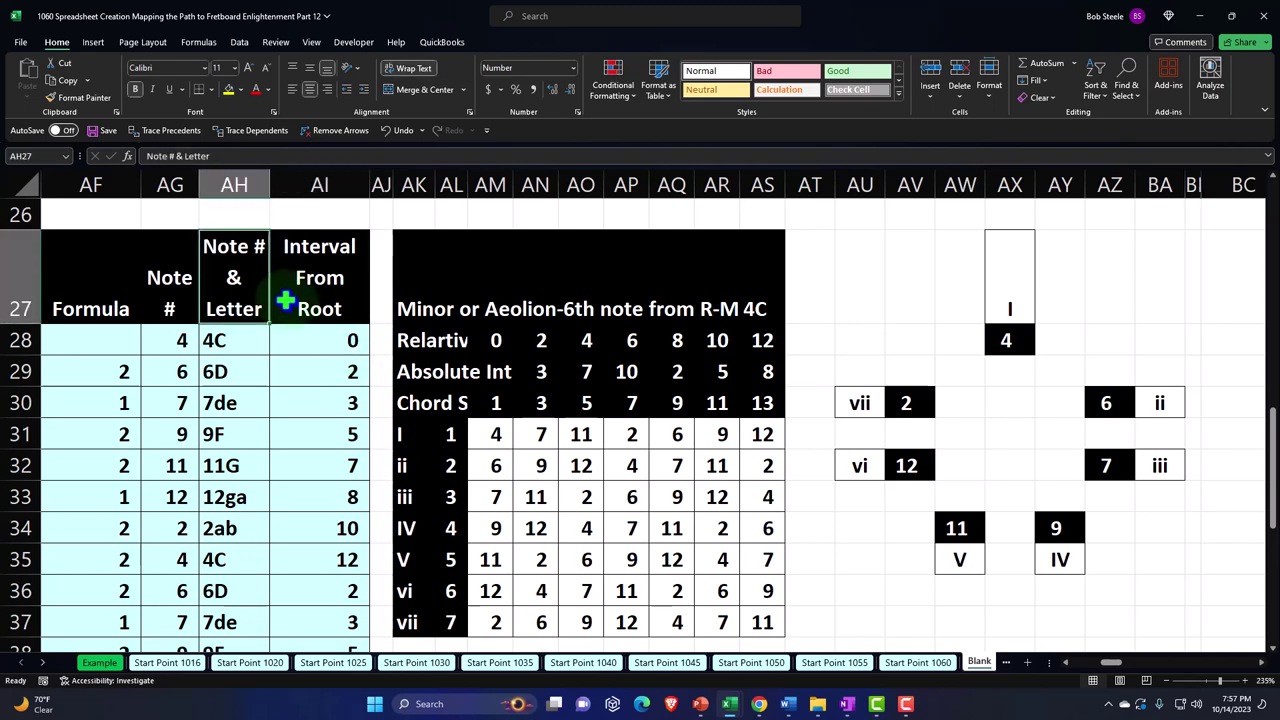
key("Home")
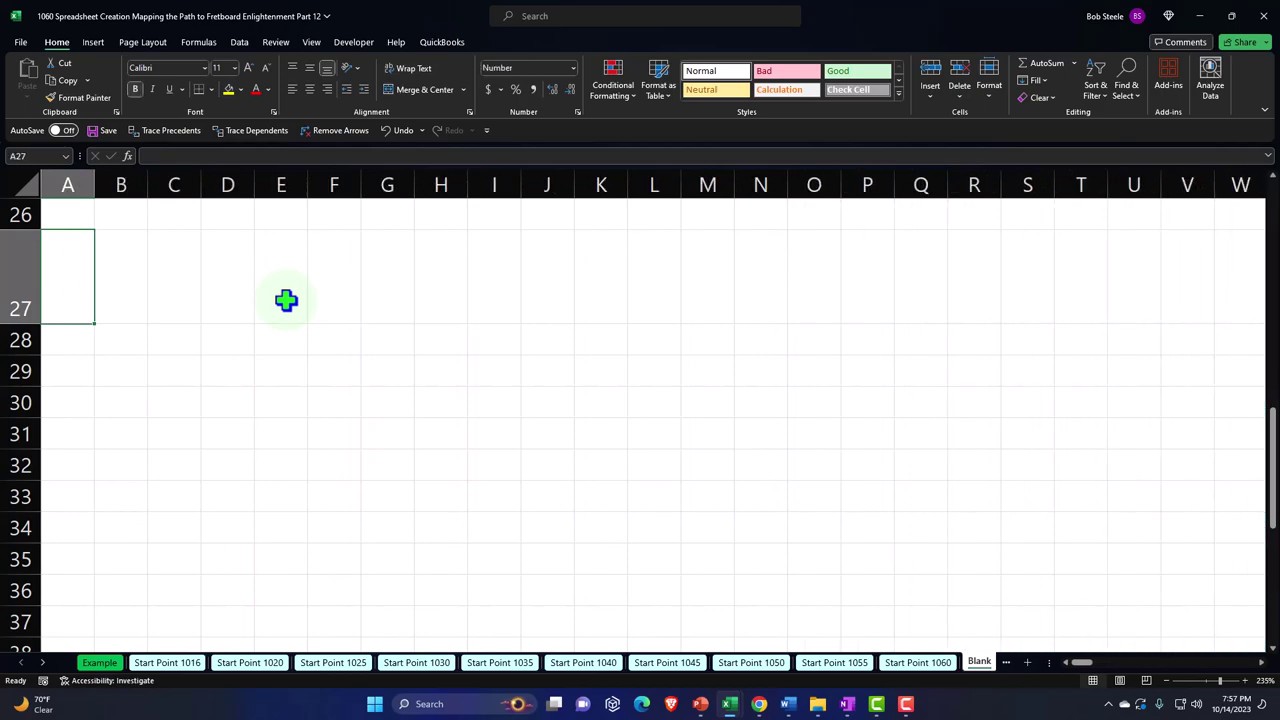
Enter =A1 in A27 so it shows the top grid's first fret number, 0.
scroll(286, 300, "up", 9)
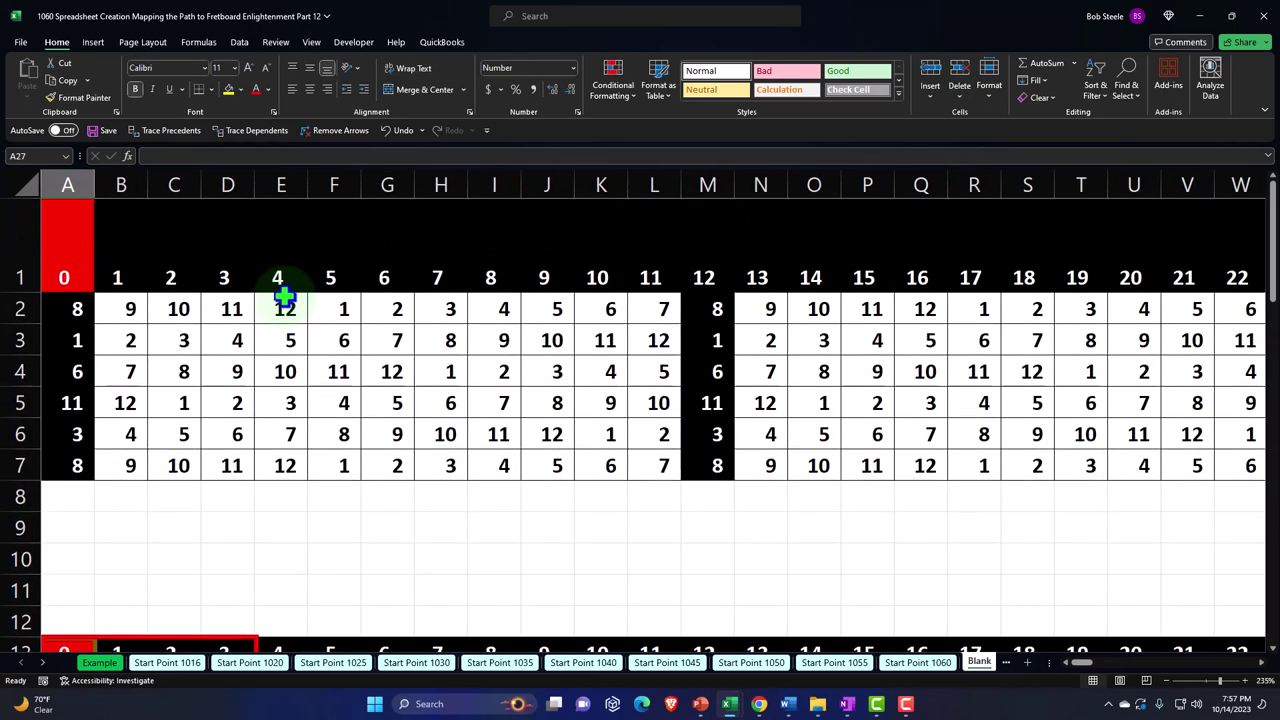
scroll(284, 298, "down", 6)
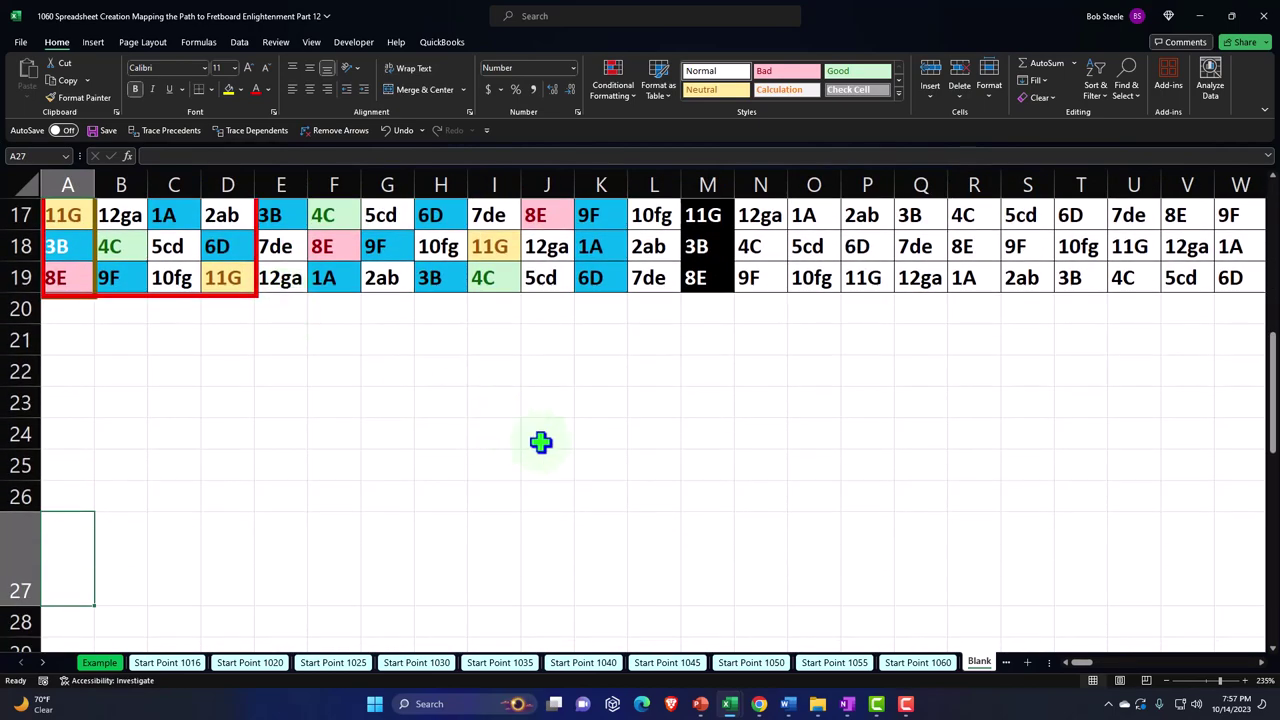
key("Right")
key("Right")
key("Right")
key("Right")
key("Right")
key("Right")
key("Right")
key("Right")
key("Right")
key("Right")
key("Right")
key("Right")
key("Right")
key("Right")
key("Right")
key("Right")
key("Right")
key("Right")
key("Right")
key("Right")
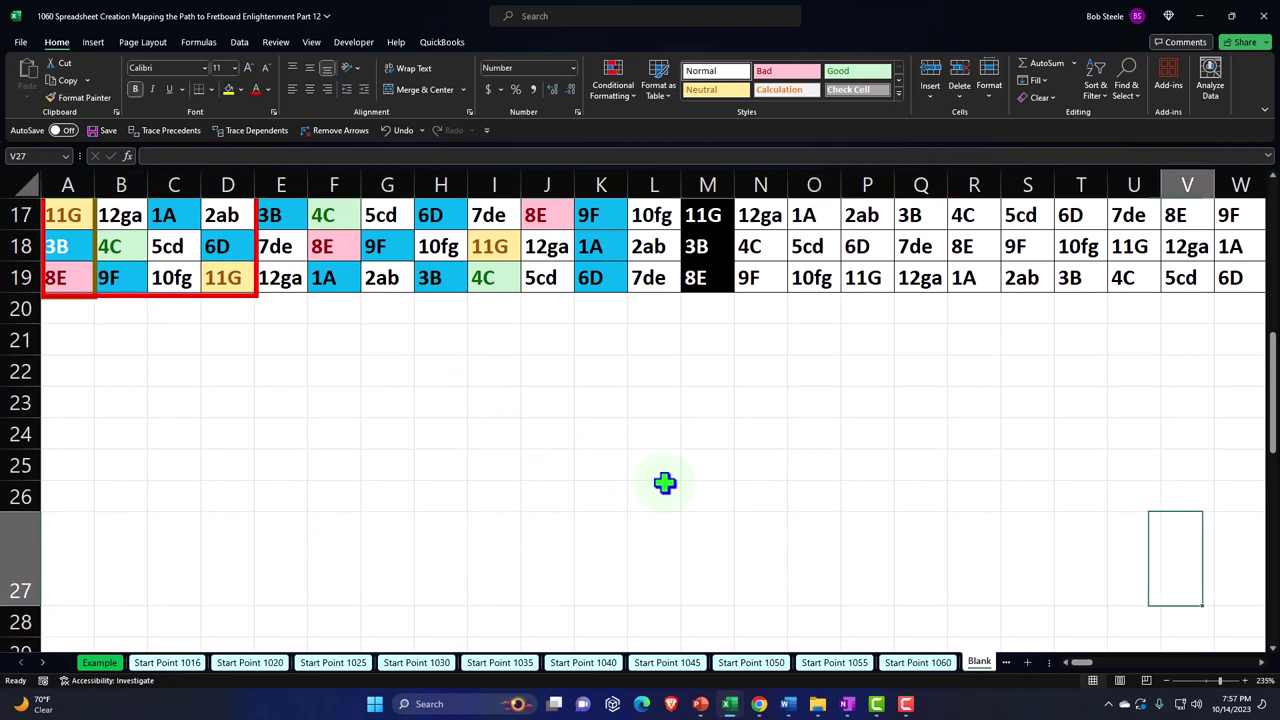
key("Left")
key("Left")
key("Left")
key("Left")
key("Left")
key("Left")
key("Left")
key("Left")
key("Left")
key("Left")
key("Left")
key("Left")
key("Left")
key("Left")
key("Left")
key("Left")
key("Left")
key("Left")
key("Left")
key("Left")
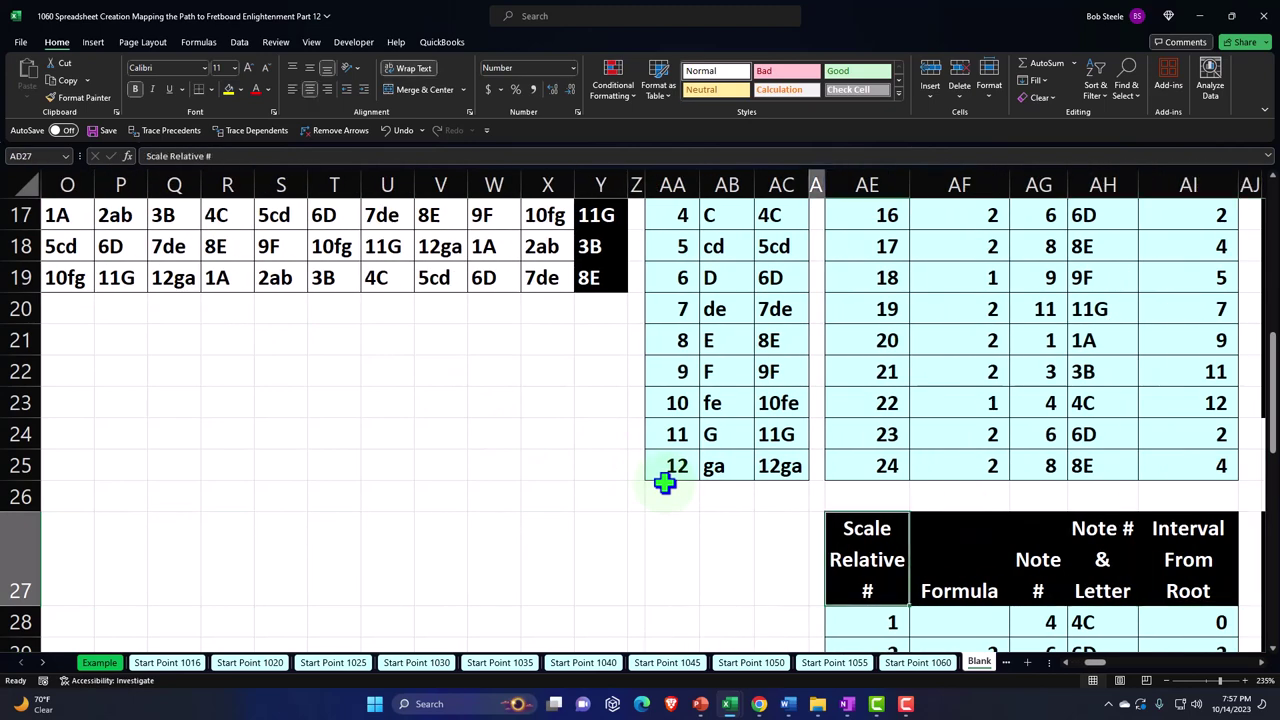
key("Home")
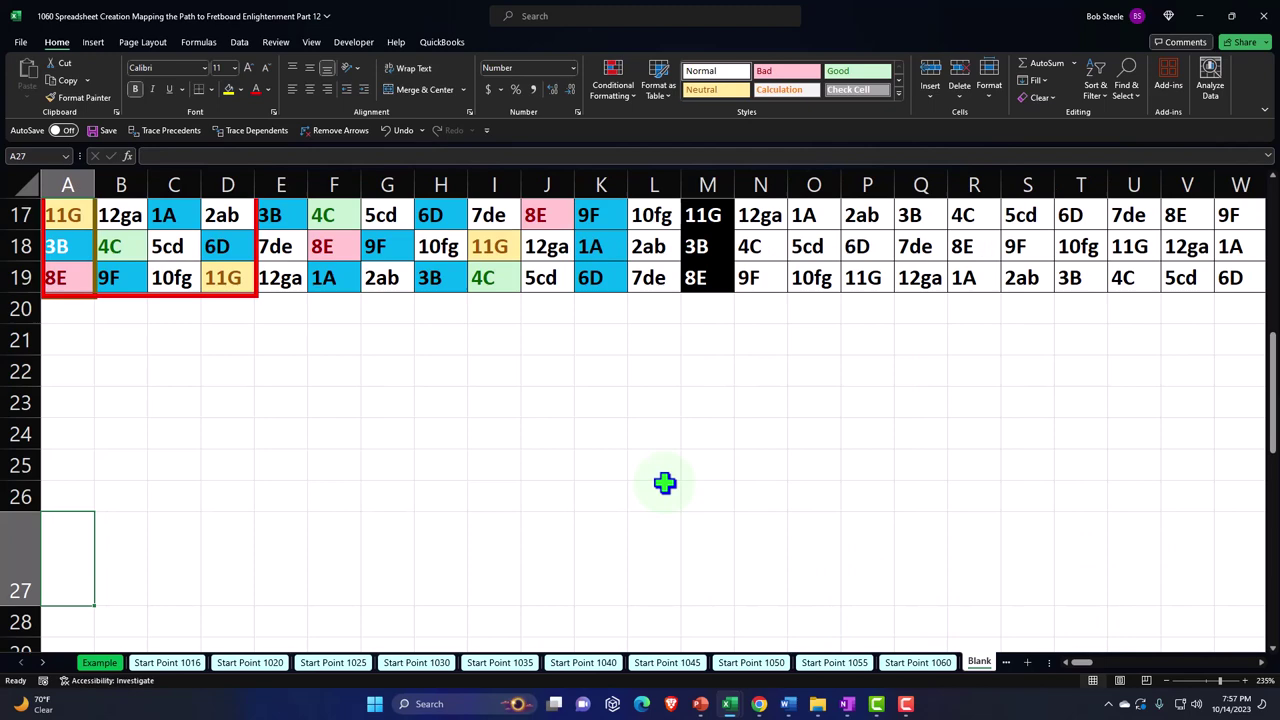
type("=")
scroll(665, 483, "up", 6)
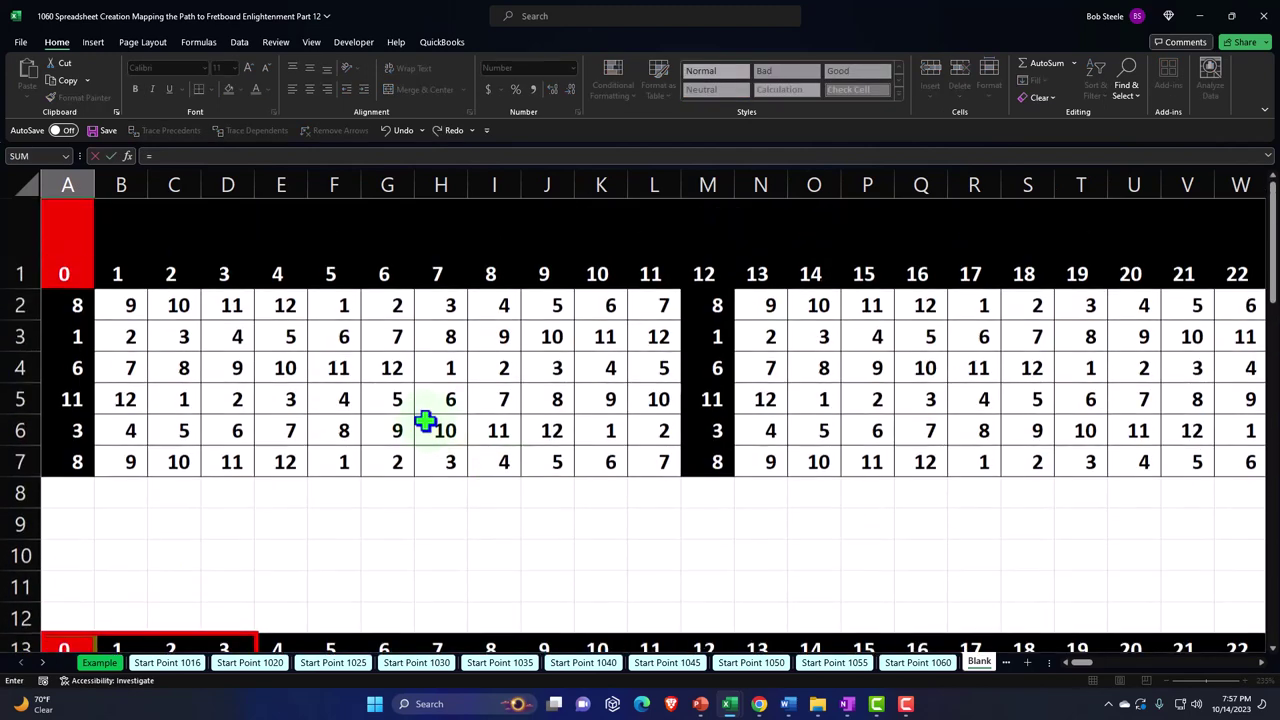
left_click(67, 253)
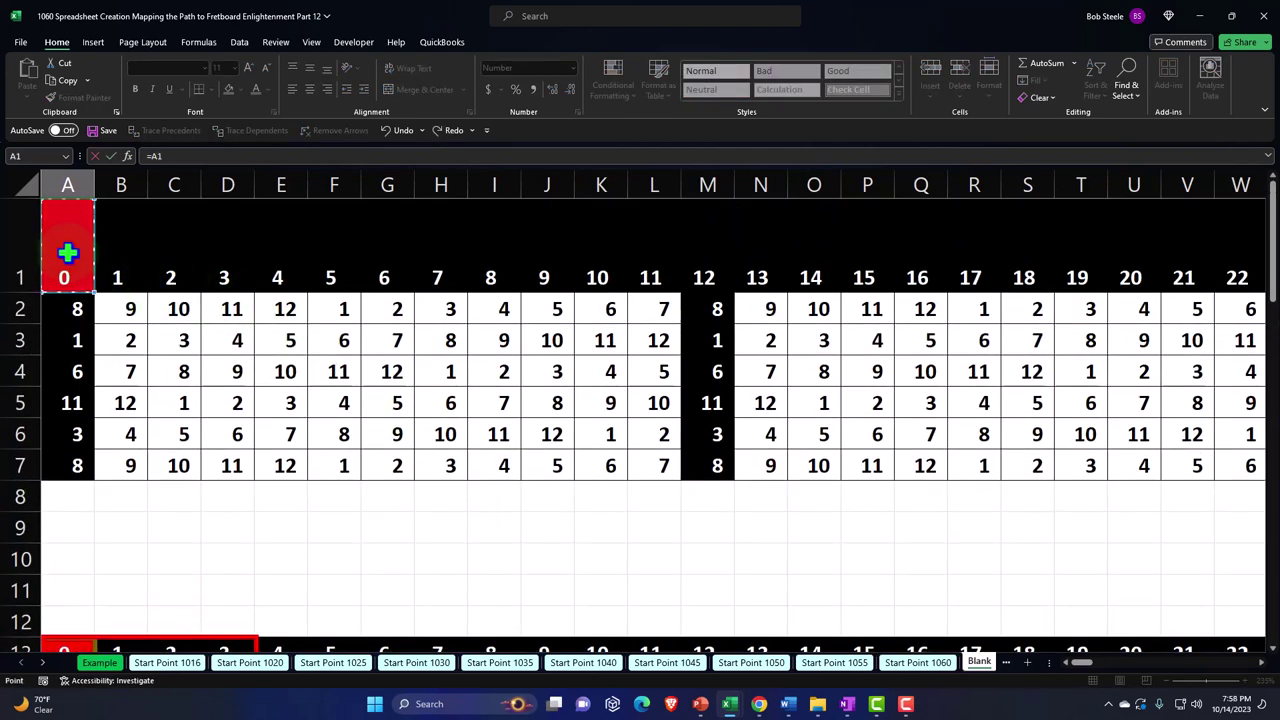
key("Return")
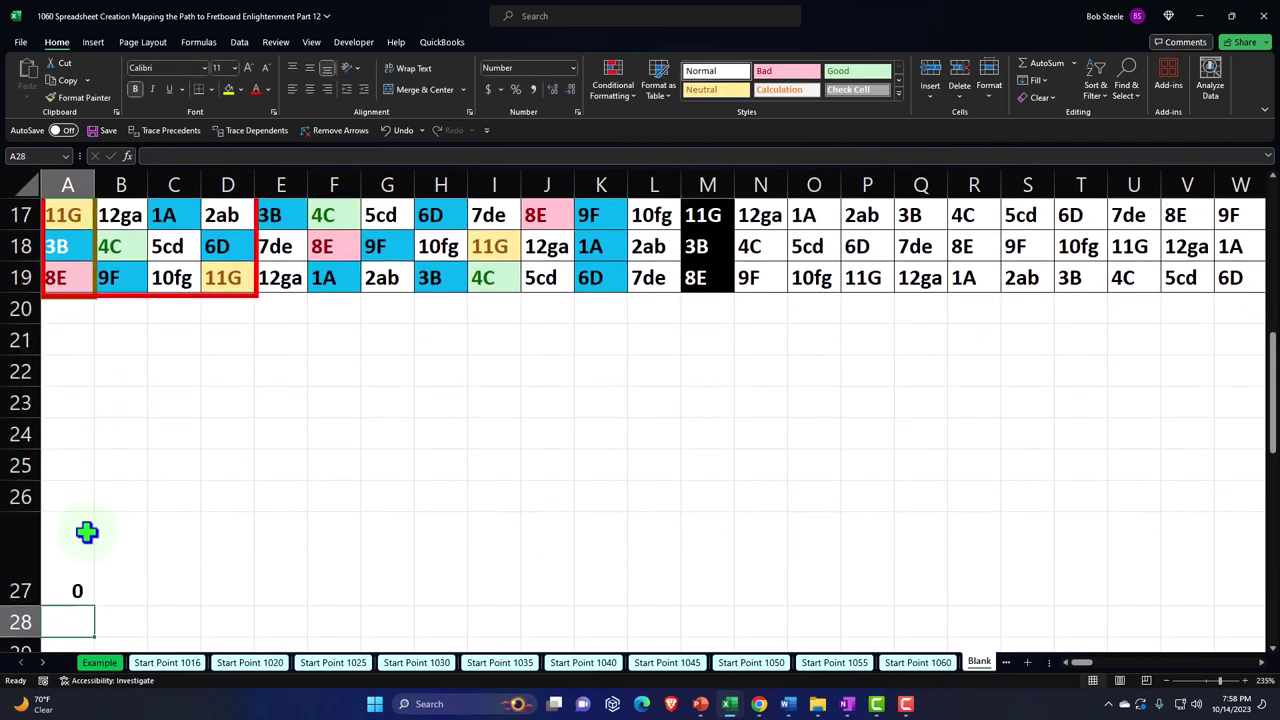
Fill the A27 formula across row 27 and down through row 33, clearing row 34's zeros.
left_click(78, 556)
left_click_drag(94, 608, 726, 609)
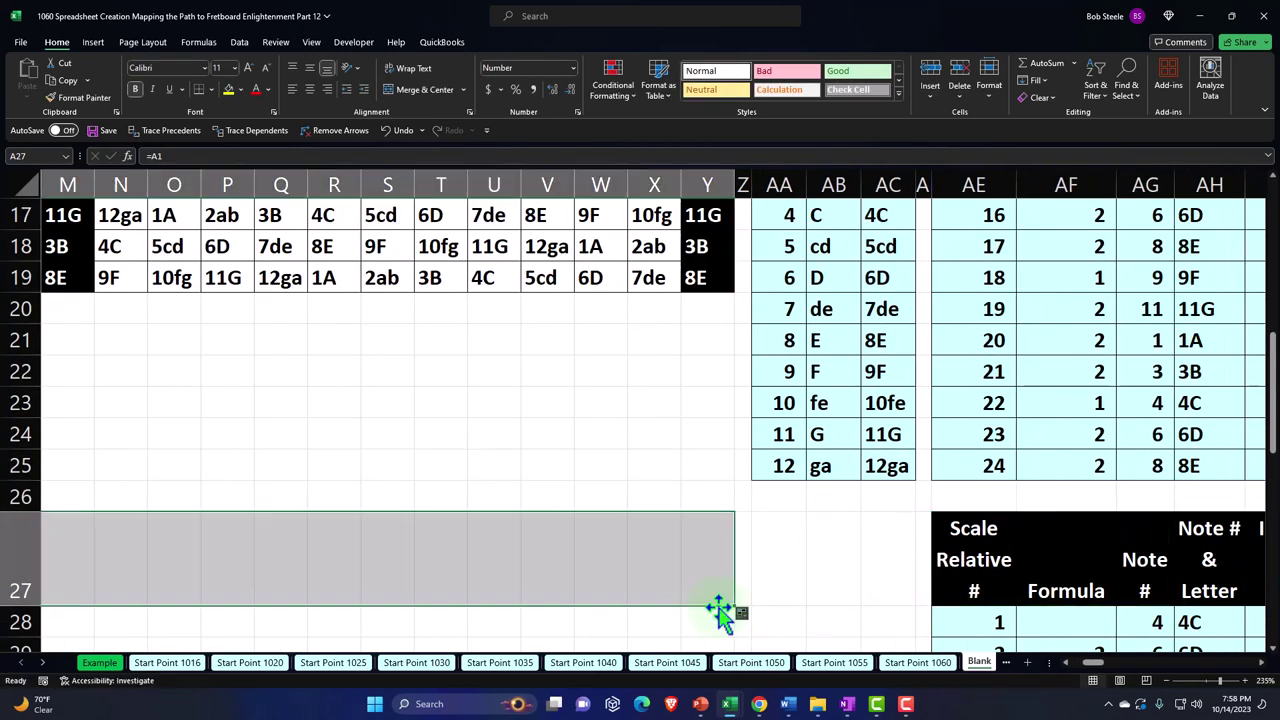
left_click_drag(1093, 662, 1075, 662)
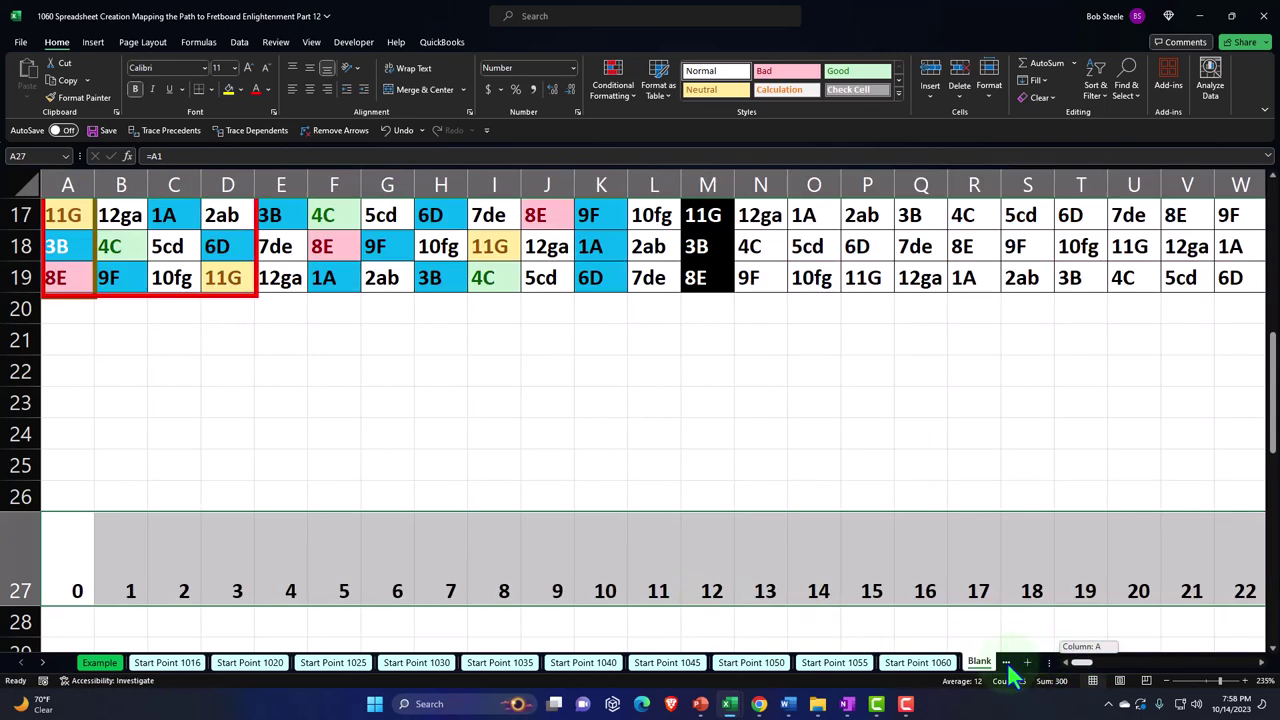
scroll(186, 529, "down", 1)
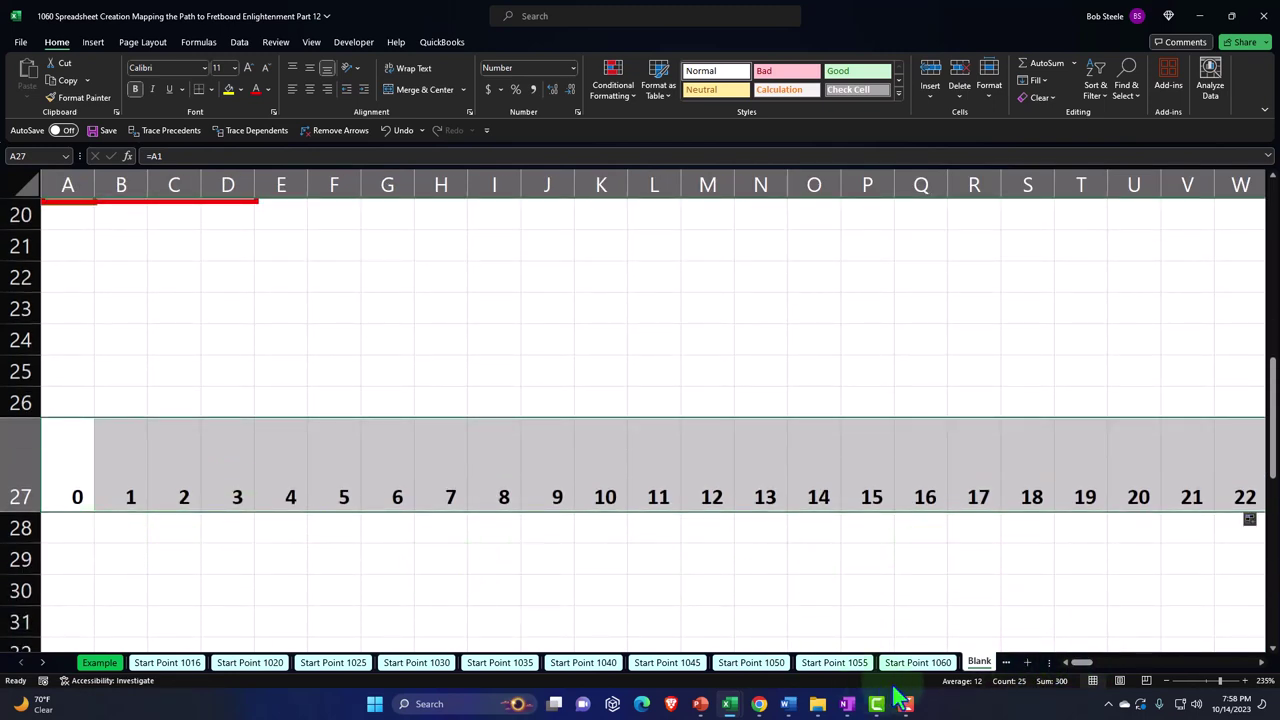
left_click_drag(1074, 662, 1085, 662)
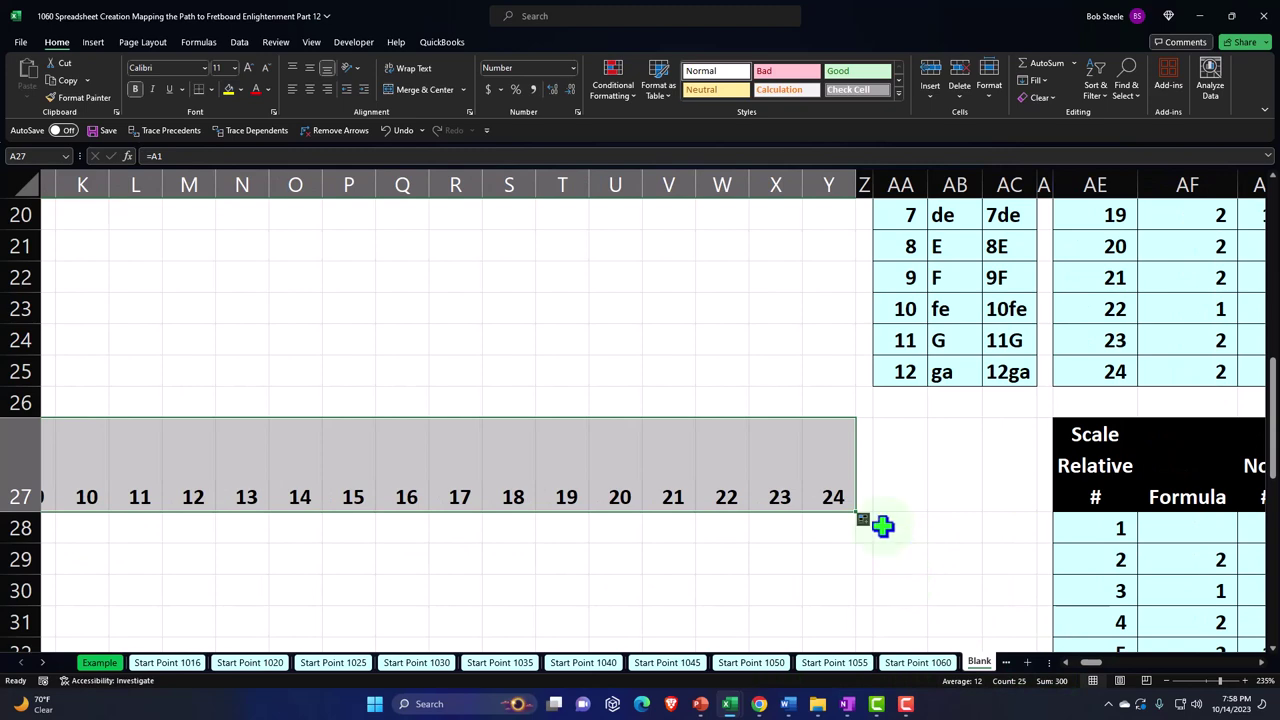
left_click_drag(857, 516, 846, 634)
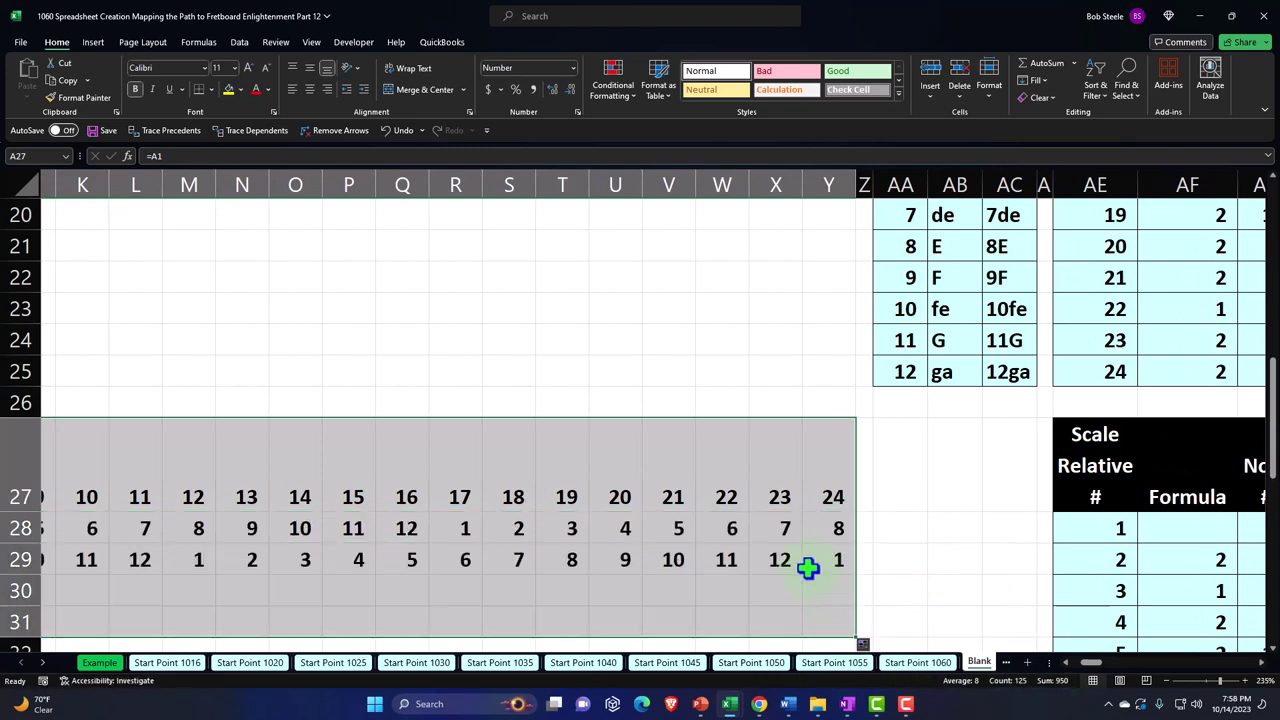
scroll(811, 557, "down", 2)
left_click_drag(855, 455, 5, 528)
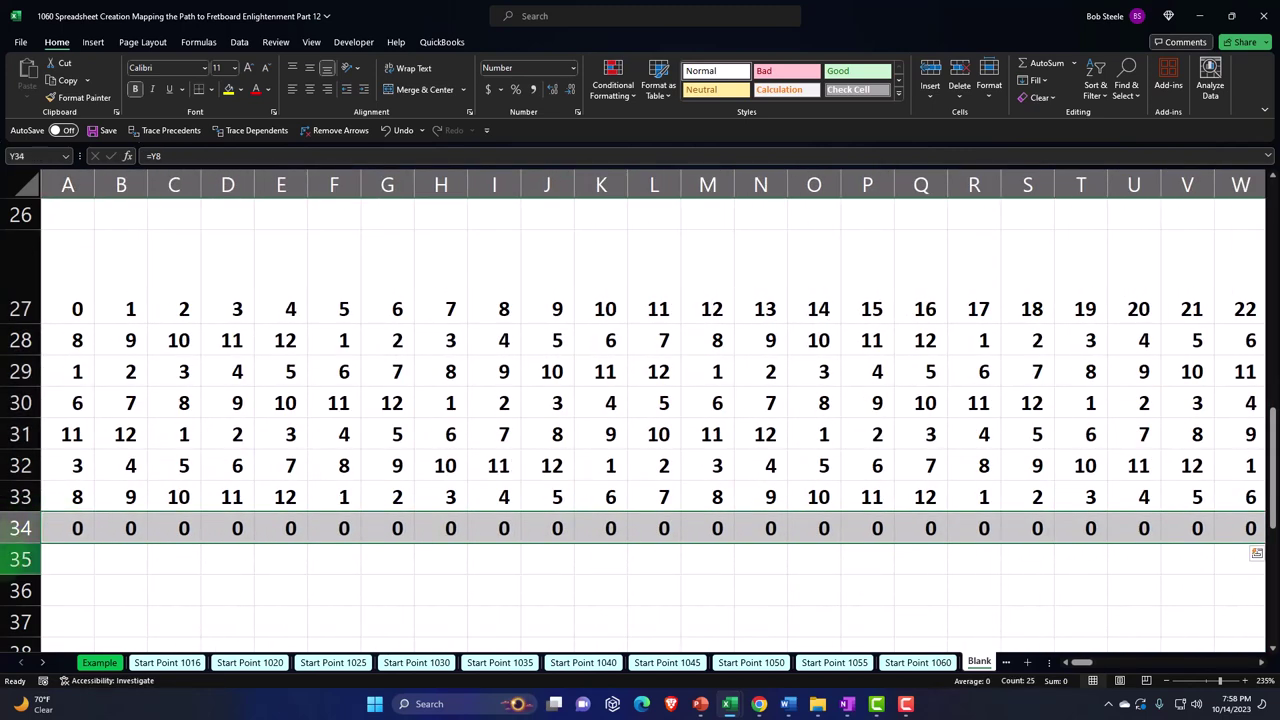
key("Delete")
Copy the top grid's black-and-white formatting onto A27:Y33 with Format Painter.
scroll(400, 550, "right", 5)
scroll(1100, 680, "left", 5)
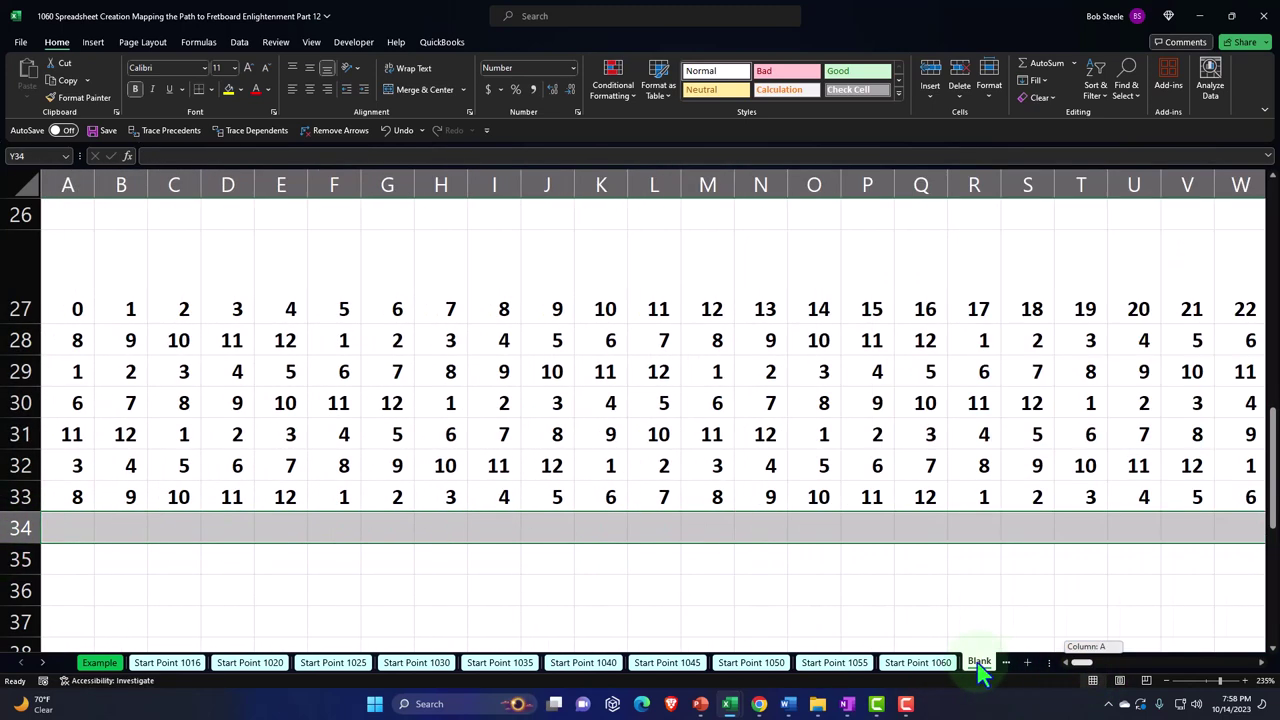
scroll(243, 317, "up", 8)
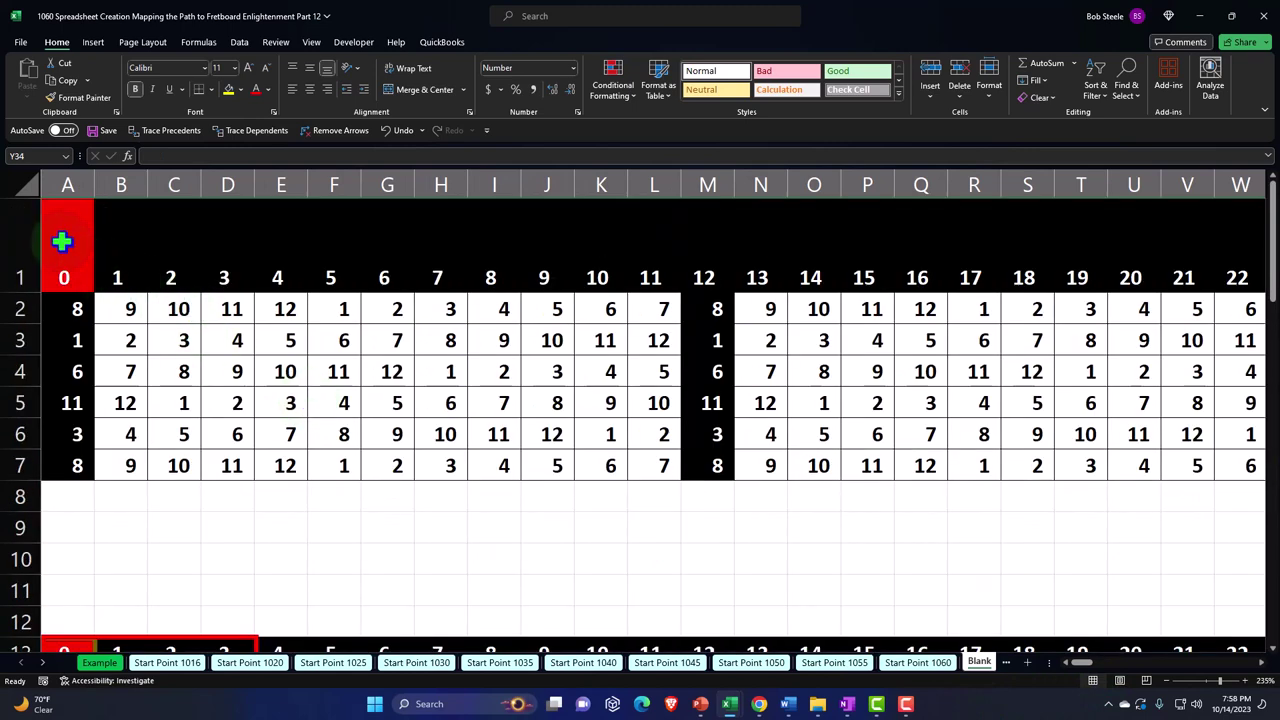
left_click_drag(63, 249, 1189, 457)
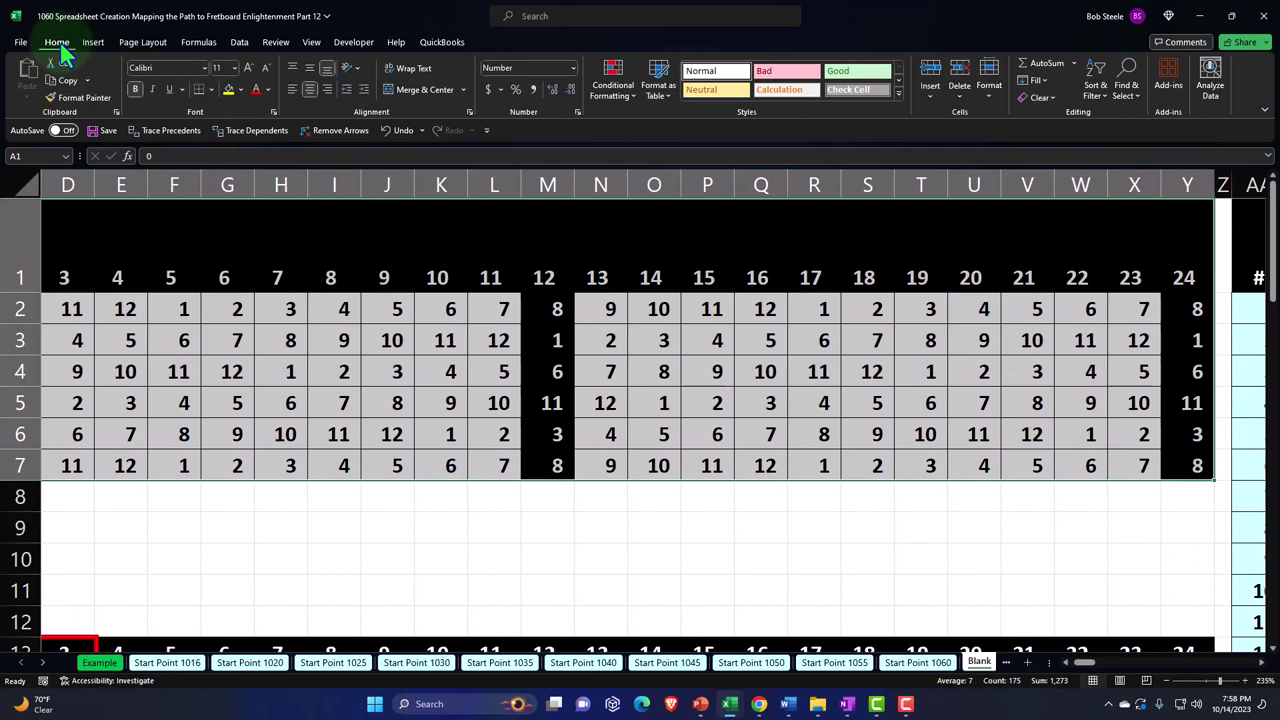
left_click(67, 100)
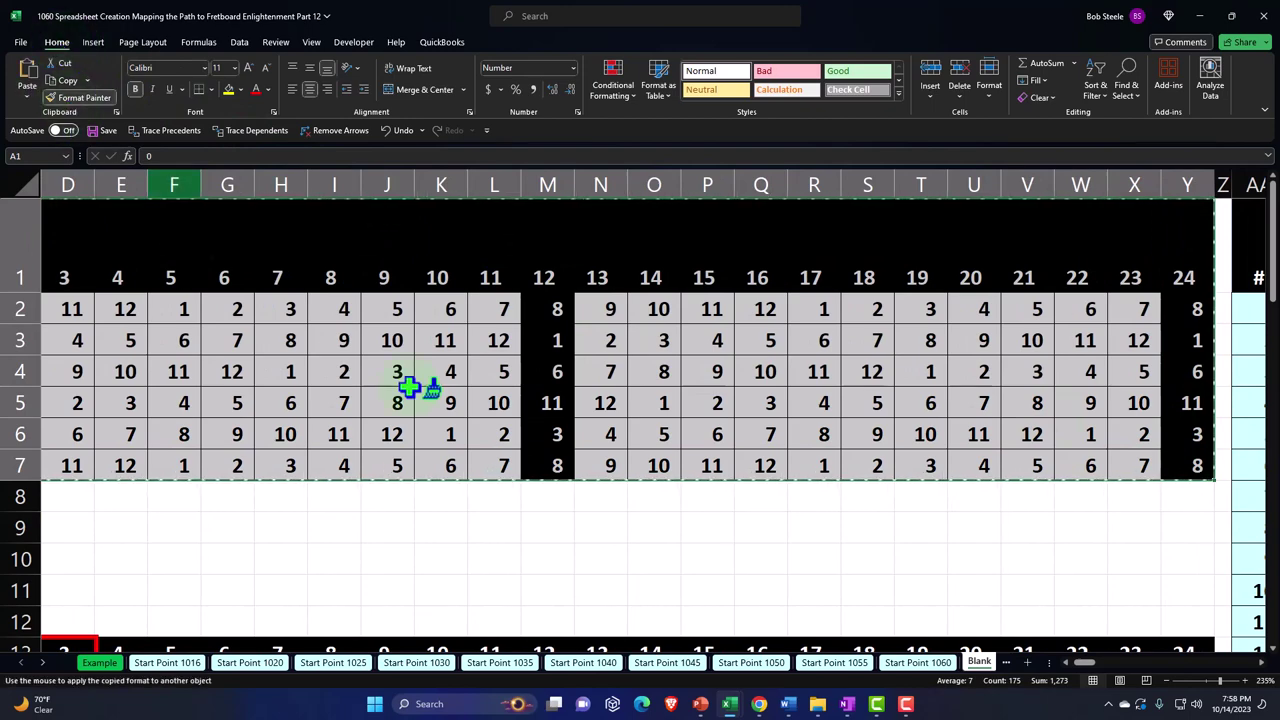
left_click_drag(1088, 663, 1074, 663)
scroll(171, 437, "down", 7)
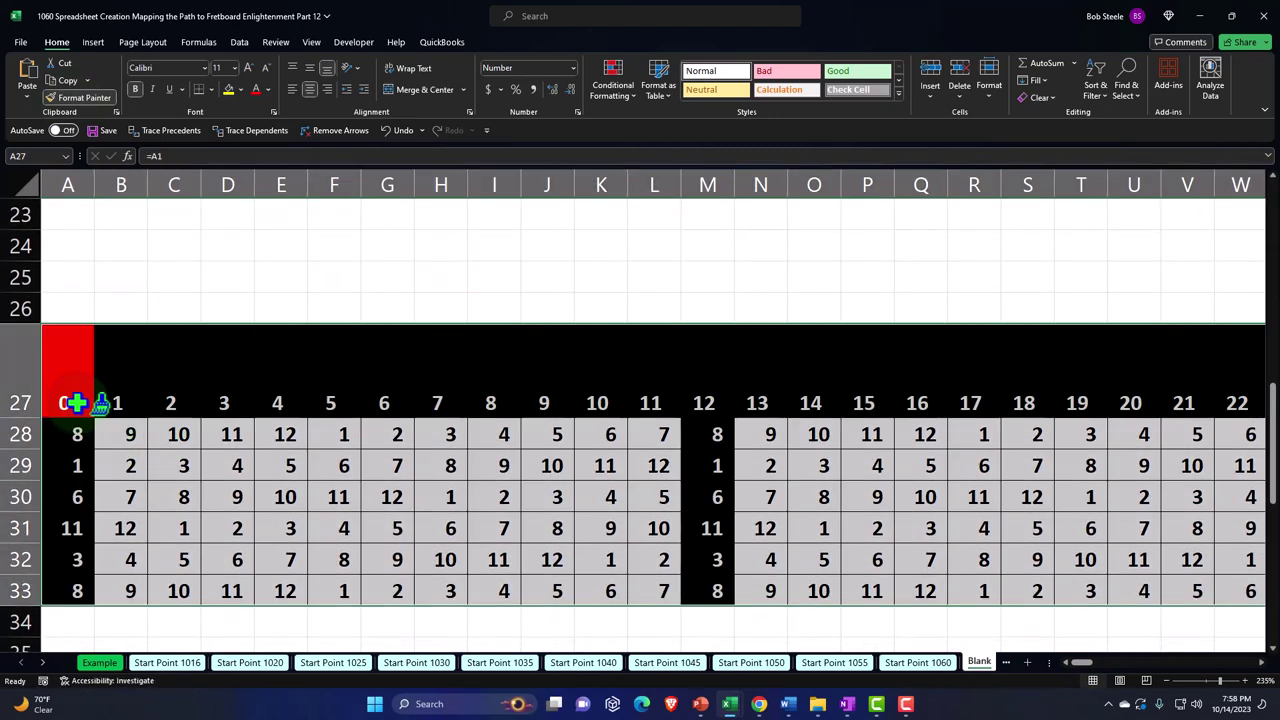
left_click(80, 406)
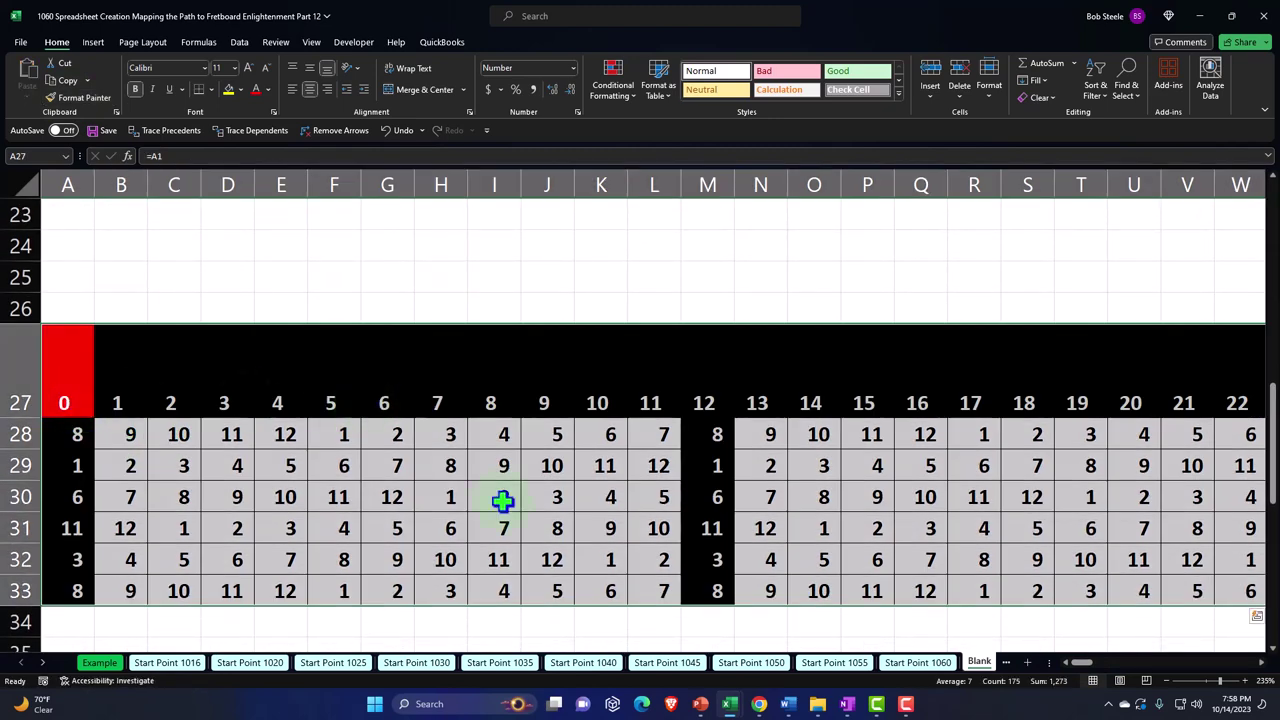
Enter =A13 in A39 to link it to the note-letter grid.
scroll(1066, 643, "down", 2)
left_click(1075, 560)
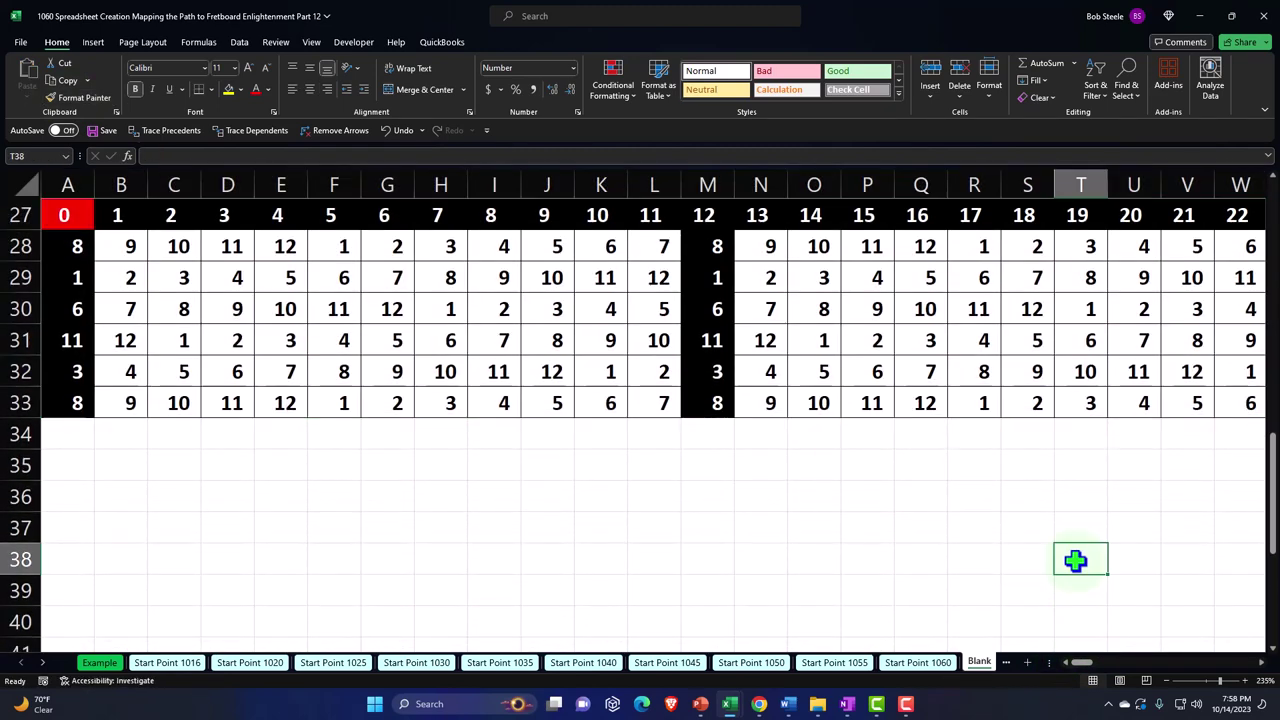
key("Right")
key("Right")
key("Right")
key("Right")
key("Right")
key("Right")
key("Right")
key("Right")
key("Right")
key("Right")
key("Right")
key("Right")
key("Right")
key("Right")
key("Right")
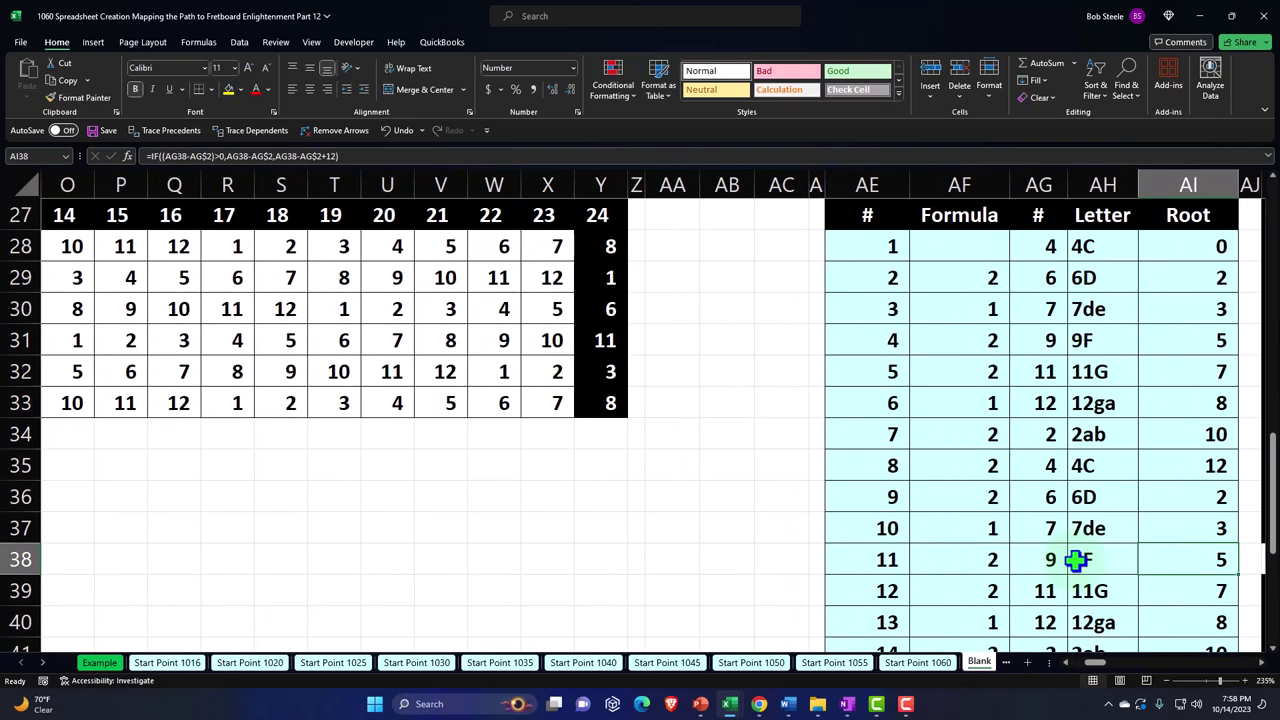
key("Right")
key("Right")
key("Right")
key("Right")
key("Down")
key("Down")
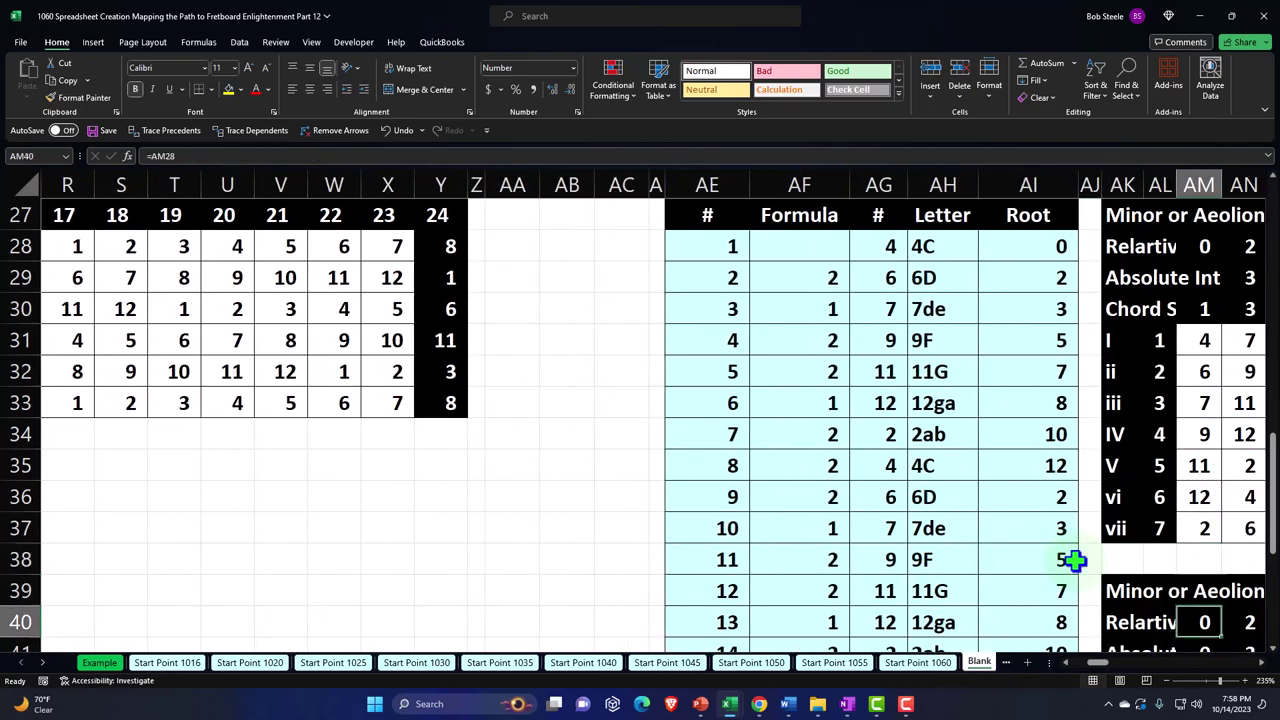
key("Left")
key("Left")
key("Up")
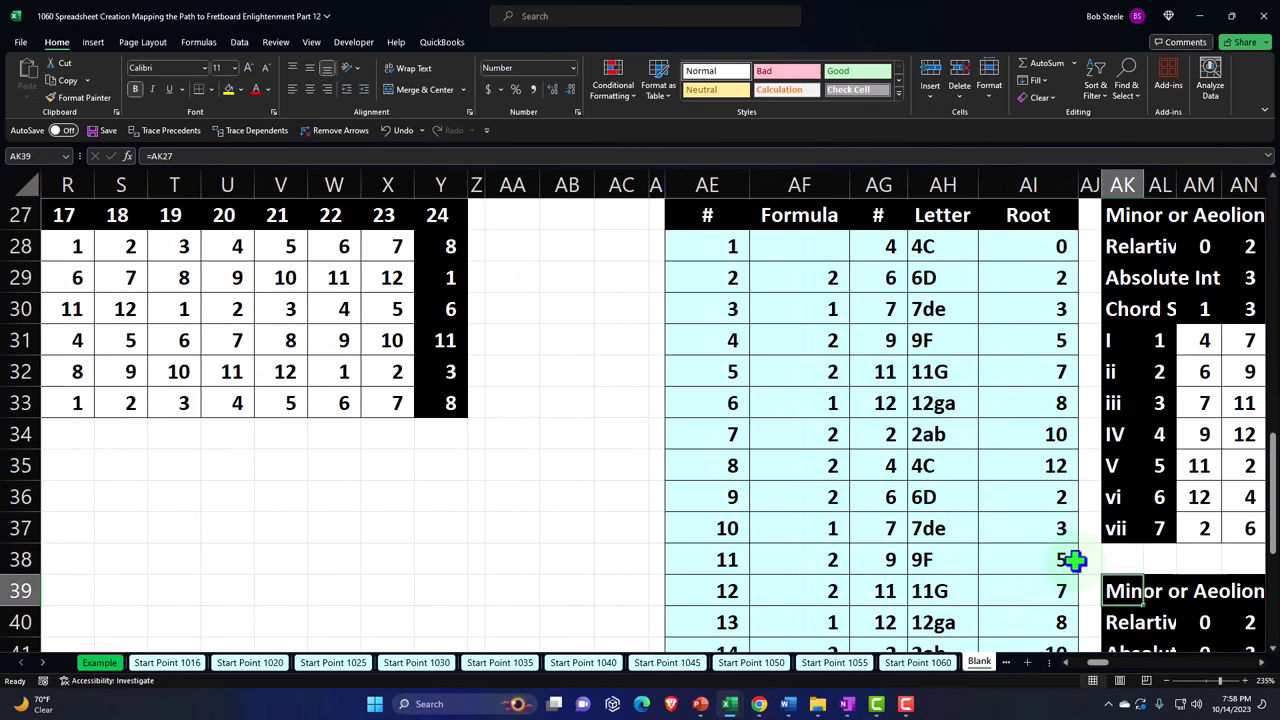
key("Left")
key("Left")
key("Left")
key("Left")
key("Left")
key("Left")
key("Left")
key("Left")
key("Left")
key("Left")
key("Left")
key("Left")
key("Home")
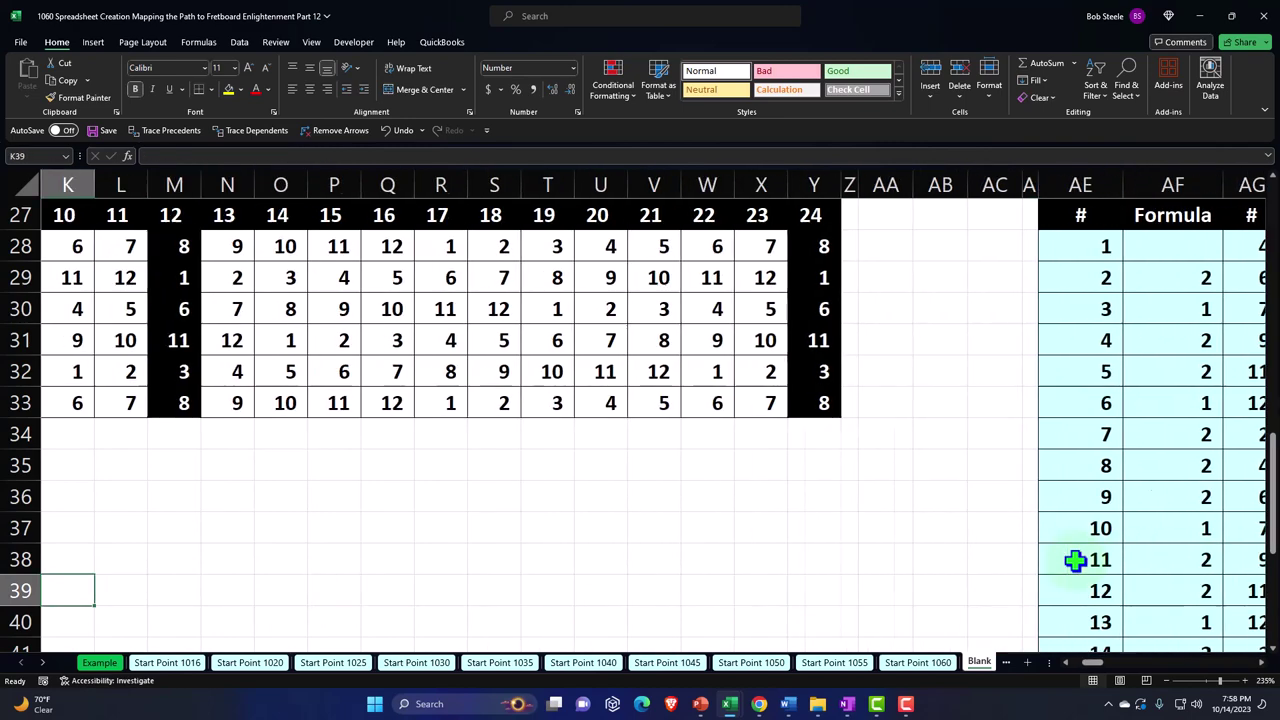
type("=")
key("Up")
key("Up")
key("Up")
key("Up")
key("Up")
key("Up")
key("Up")
key("Up")
key("Up")
key("Up")
key("Up")
key("Up")
key("Up")
key("Up")
key("Up")
key("Up")
key("Up")
key("Up")
key("Up")
key("Up")
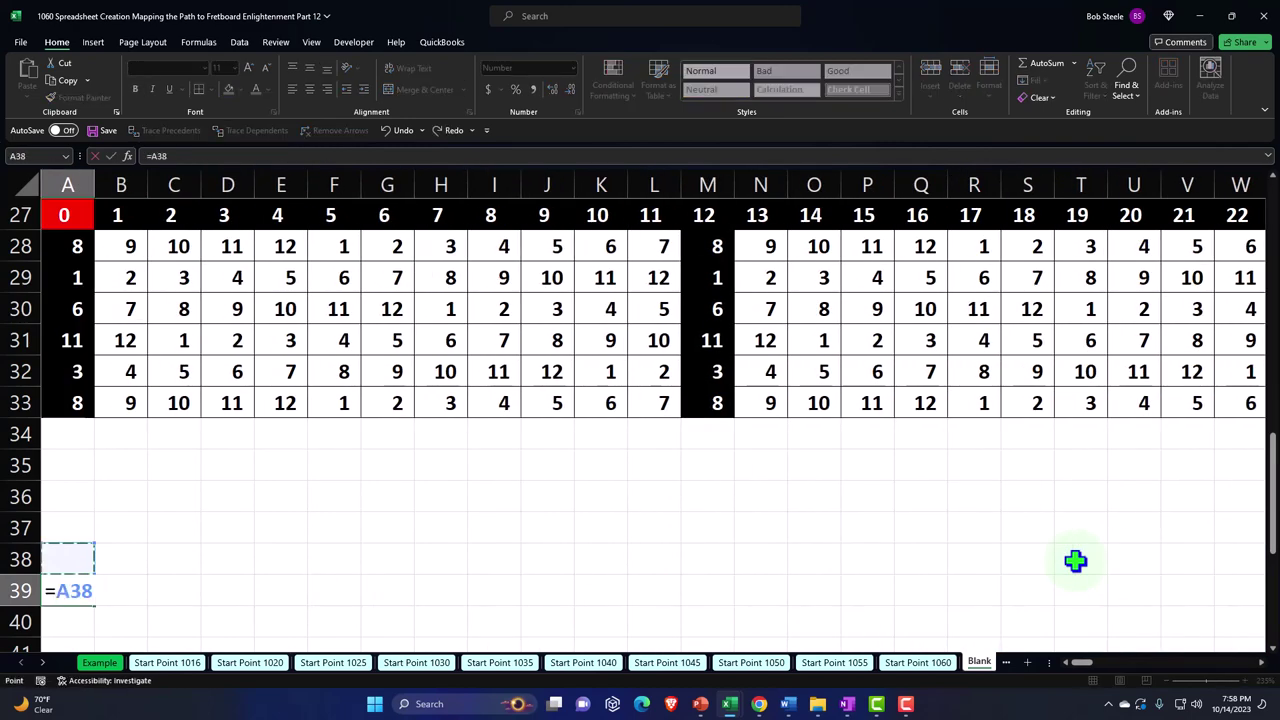
key("Up")
key("Up")
key("Up")
key("Up")
key("Up")
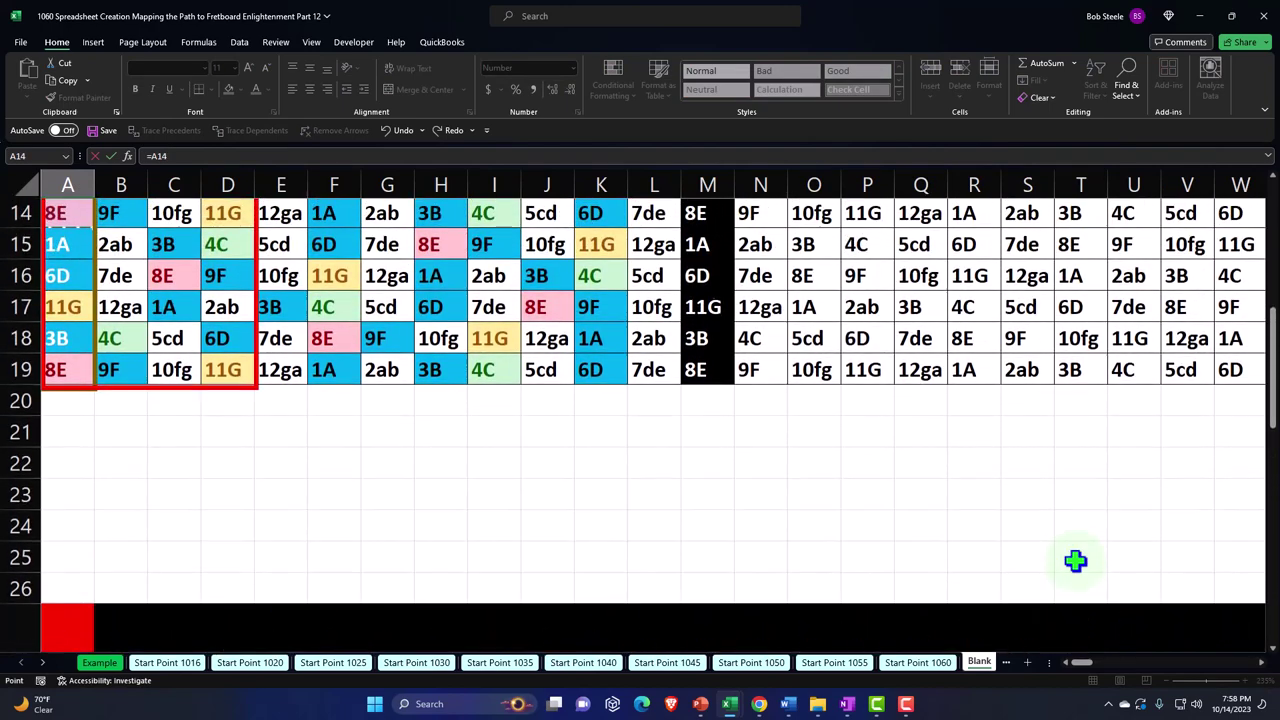
key("Return")
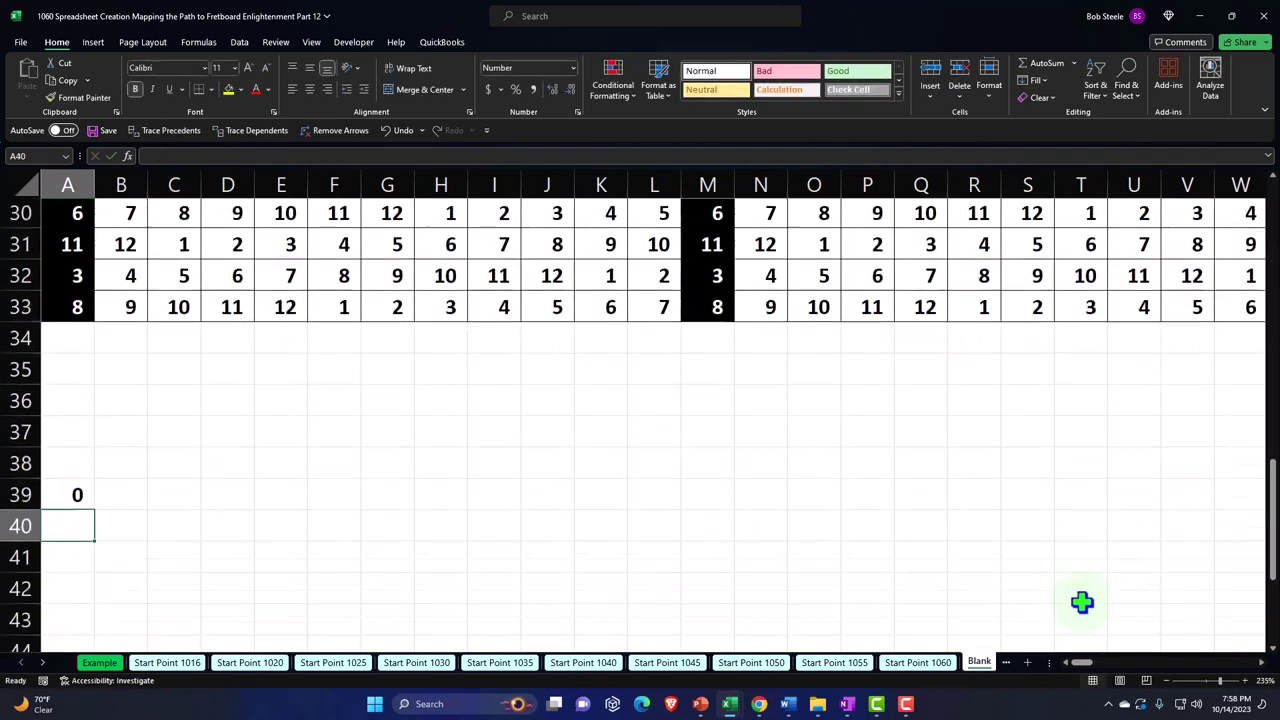
Fill the A39 formula across to Y39 and down to row 45, clearing row 46's zeros.
left_click(71, 463)
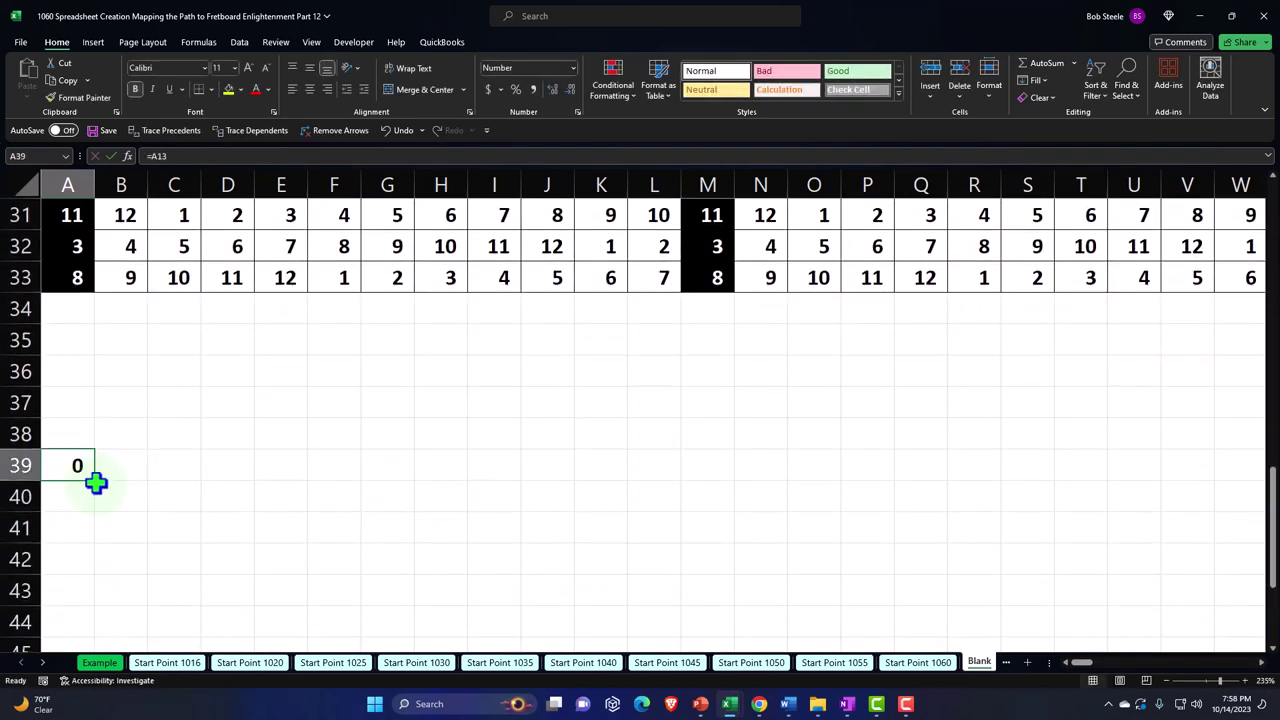
left_click_drag(95, 483, 8, 598)
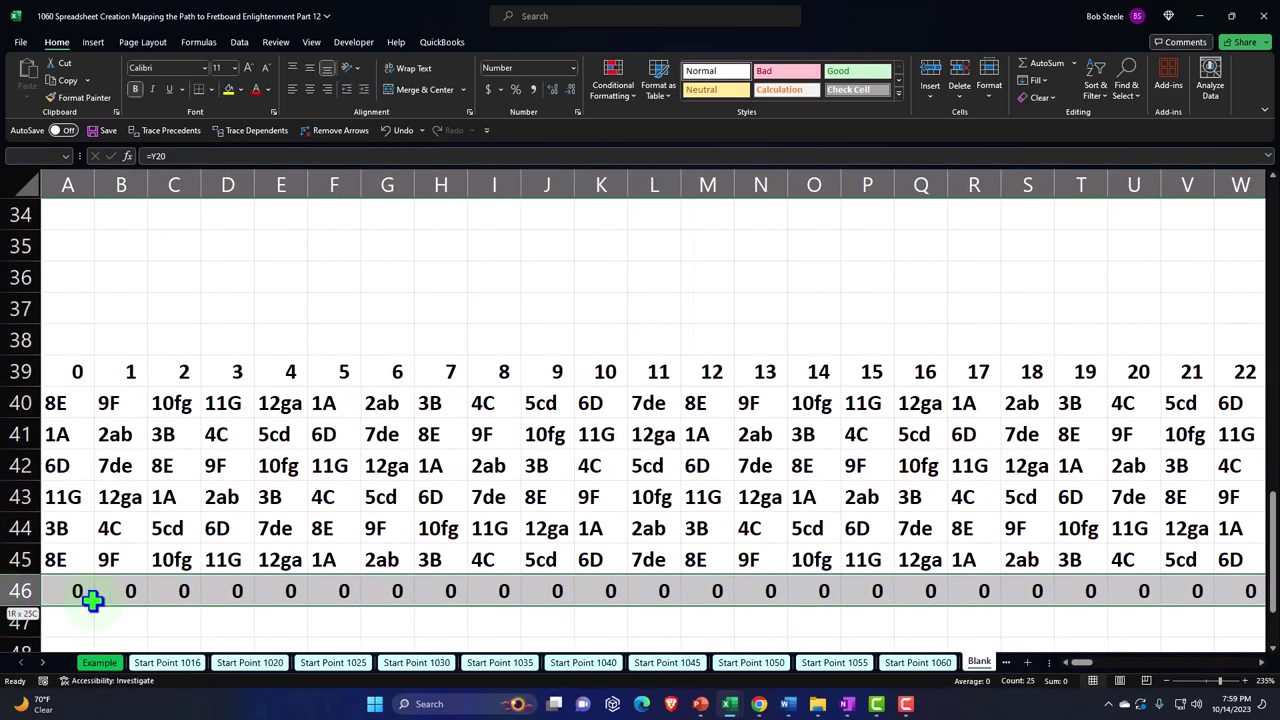
left_click_drag(91, 598, 91, 598)
key("Delete")
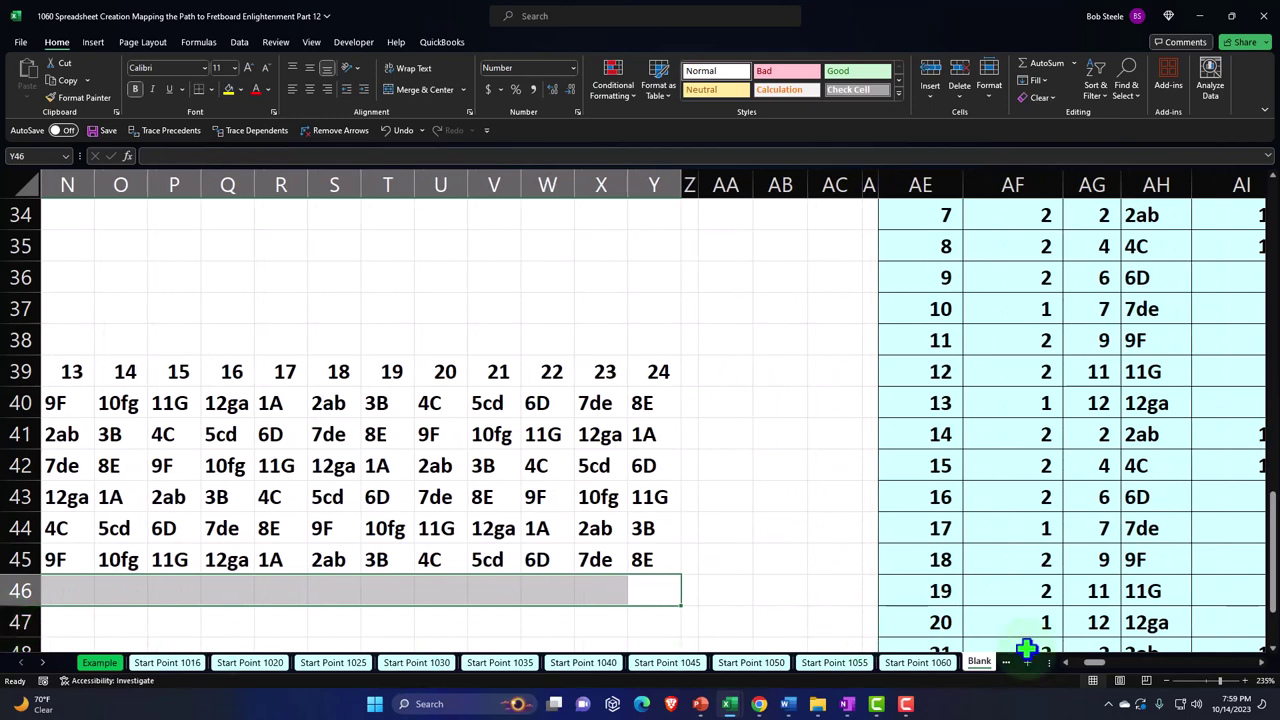
left_click_drag(1088, 663, 449, 520)
scroll(277, 466, "up", 8)
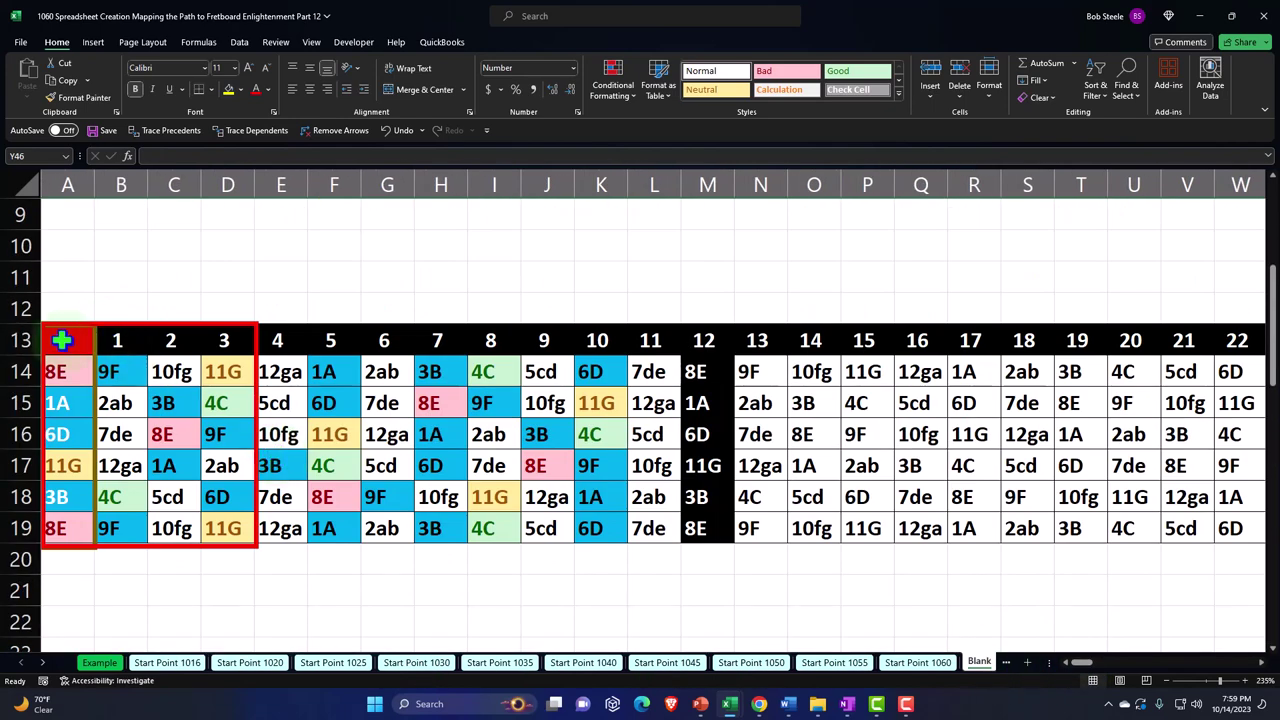
Paint the A13:Y19 note grid's formatting onto rows 39–45 with Format Painter.
left_click_drag(62, 340, 1168, 523)
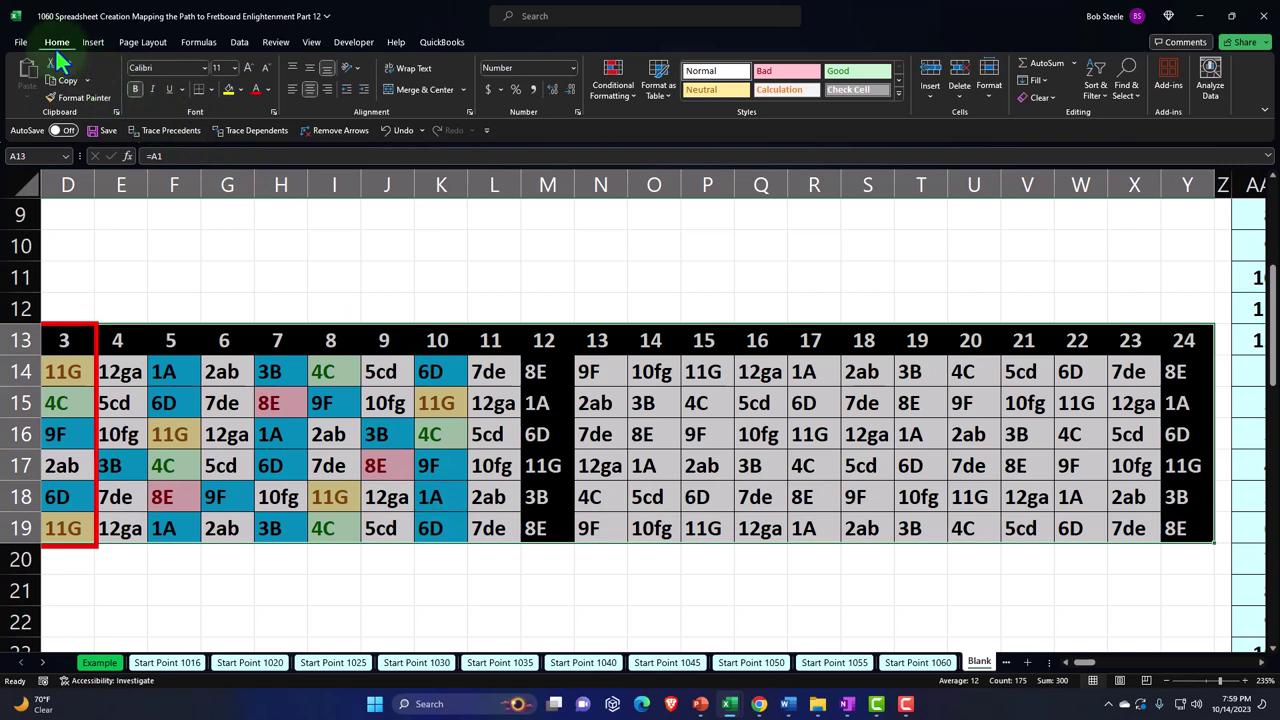
left_click(55, 101)
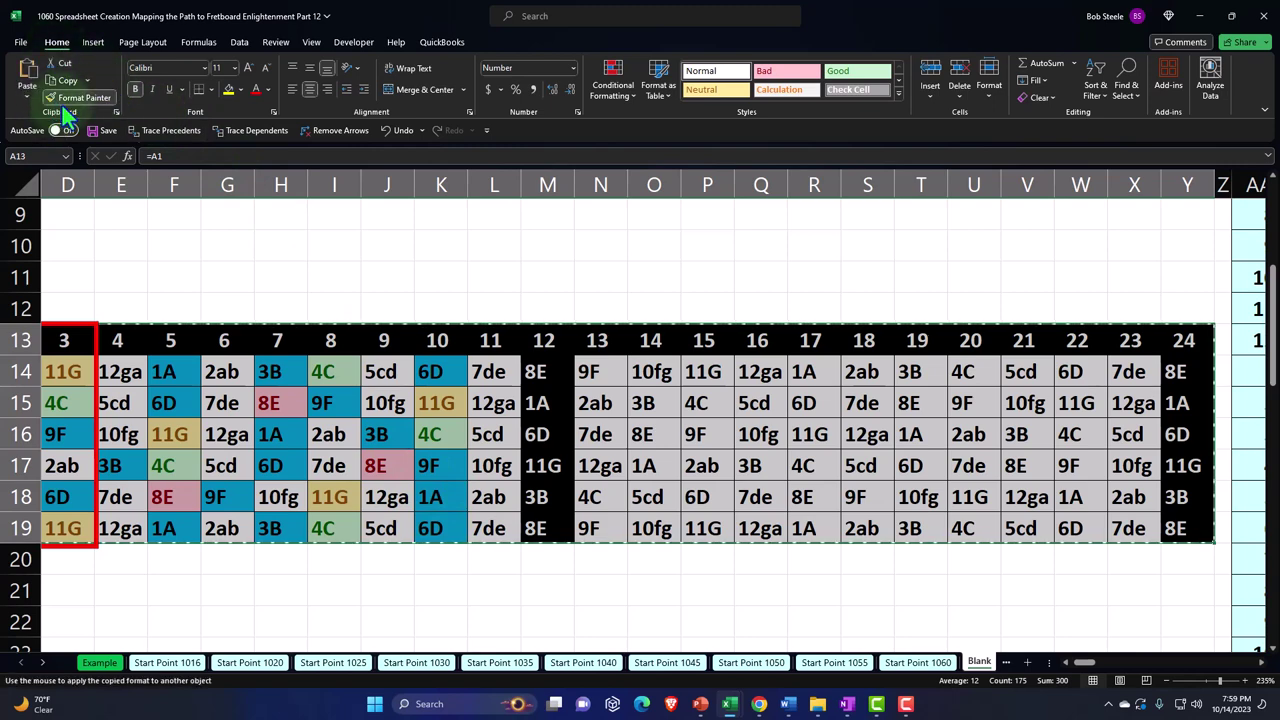
left_click_drag(1085, 663, 995, 668)
scroll(200, 437, "down", 8)
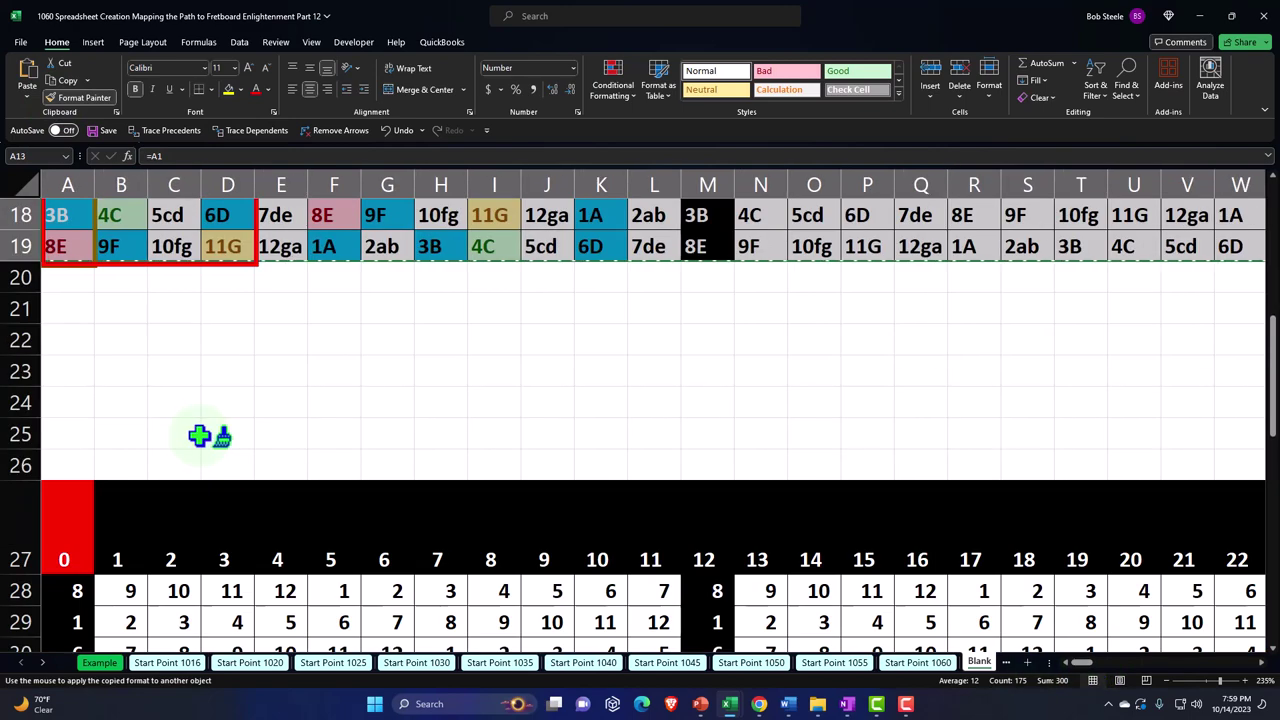
left_click(68, 371)
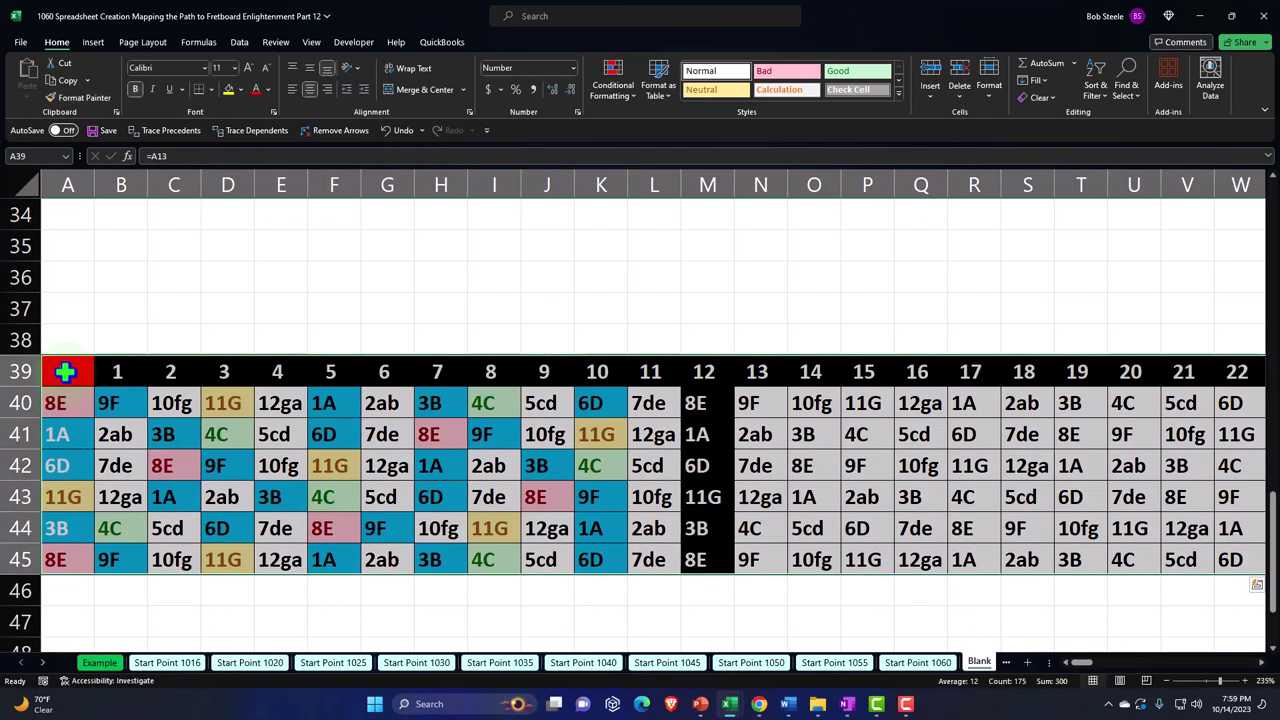
Clear the conditional formatting rules from the new grid to remove the note colours.
left_click(607, 85)
mouse_move(621, 118)
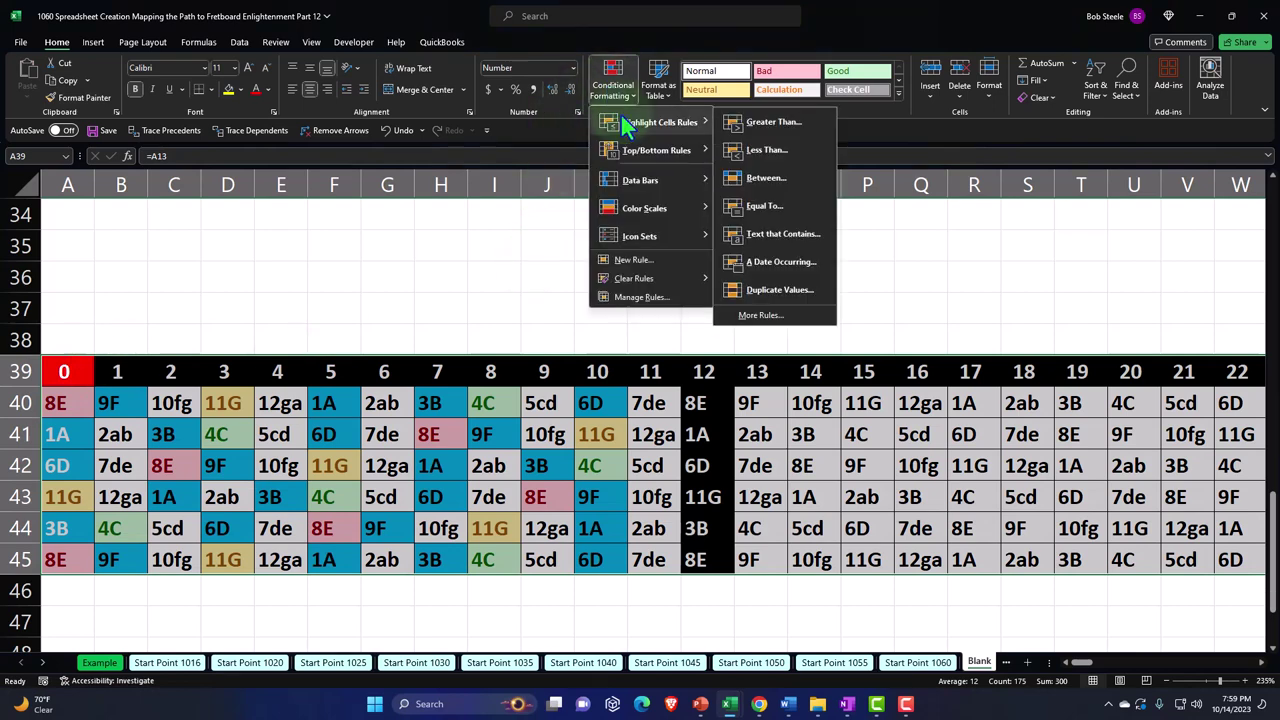
mouse_move(661, 276)
left_click(745, 282)
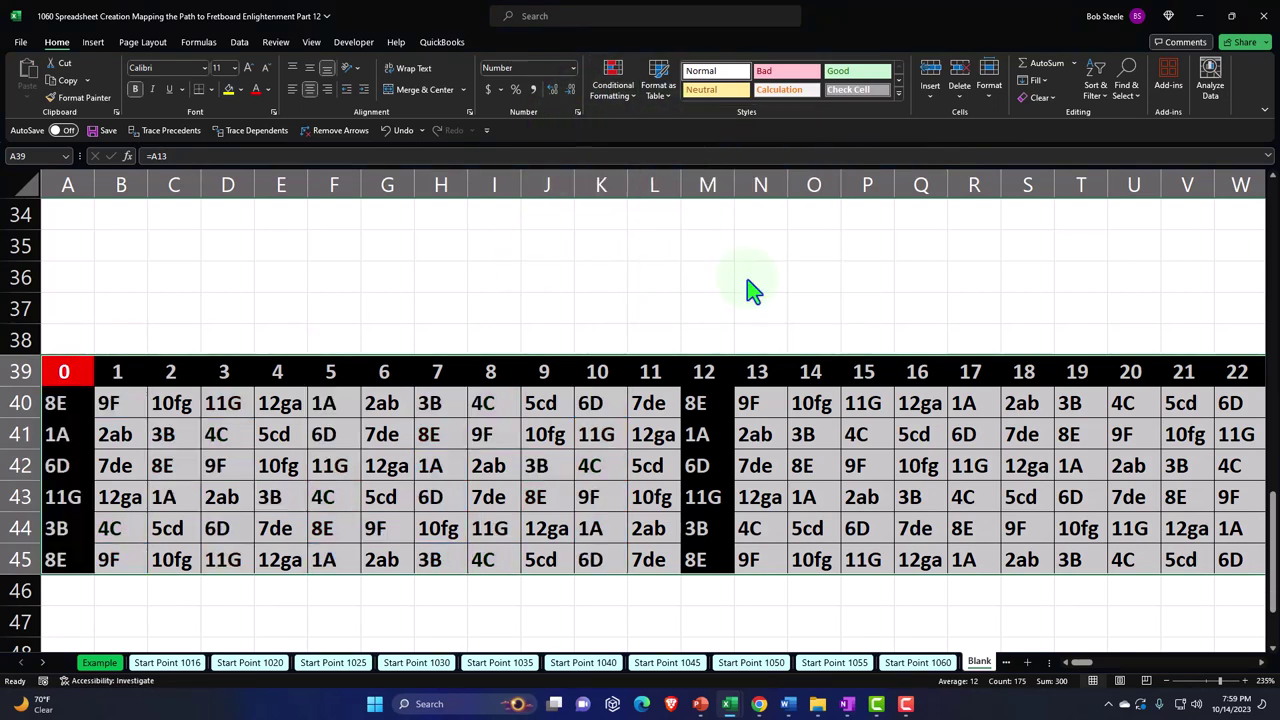
left_click(589, 496)
Hide columns M through AJ.
left_click_drag(1078, 668, 1088, 668)
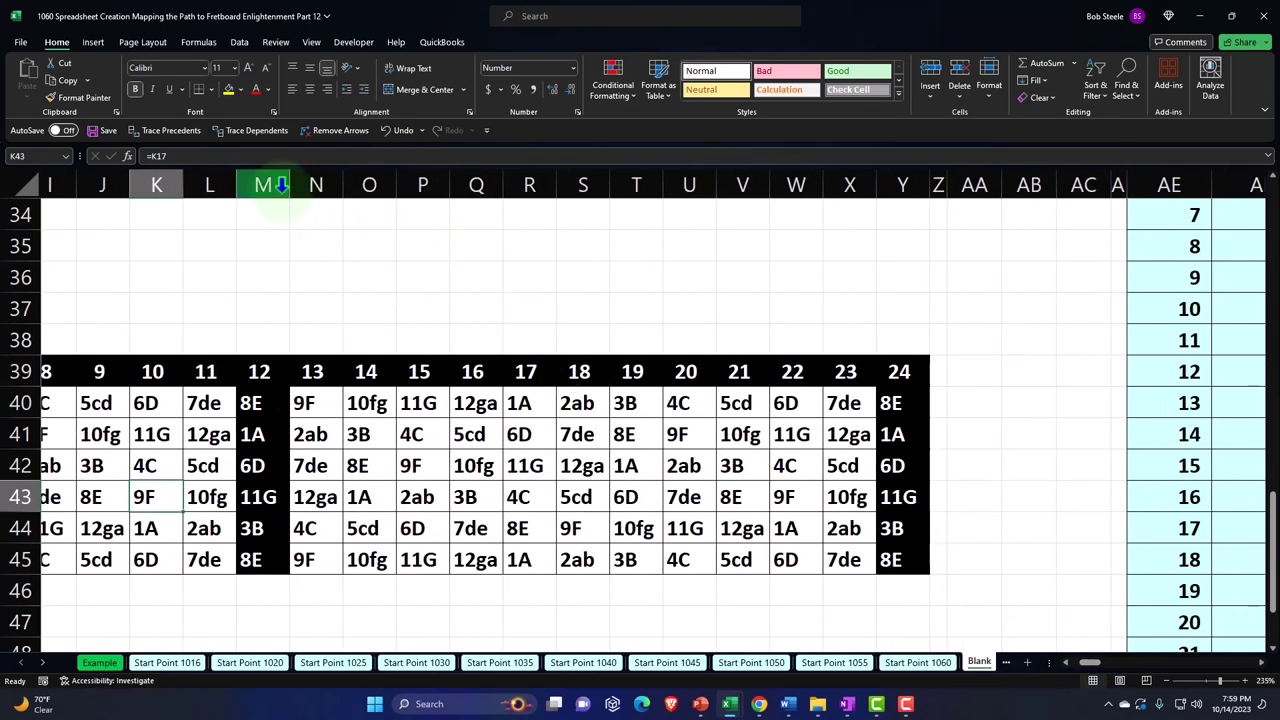
left_click_drag(268, 184, 1036, 270)
right_click(491, 421)
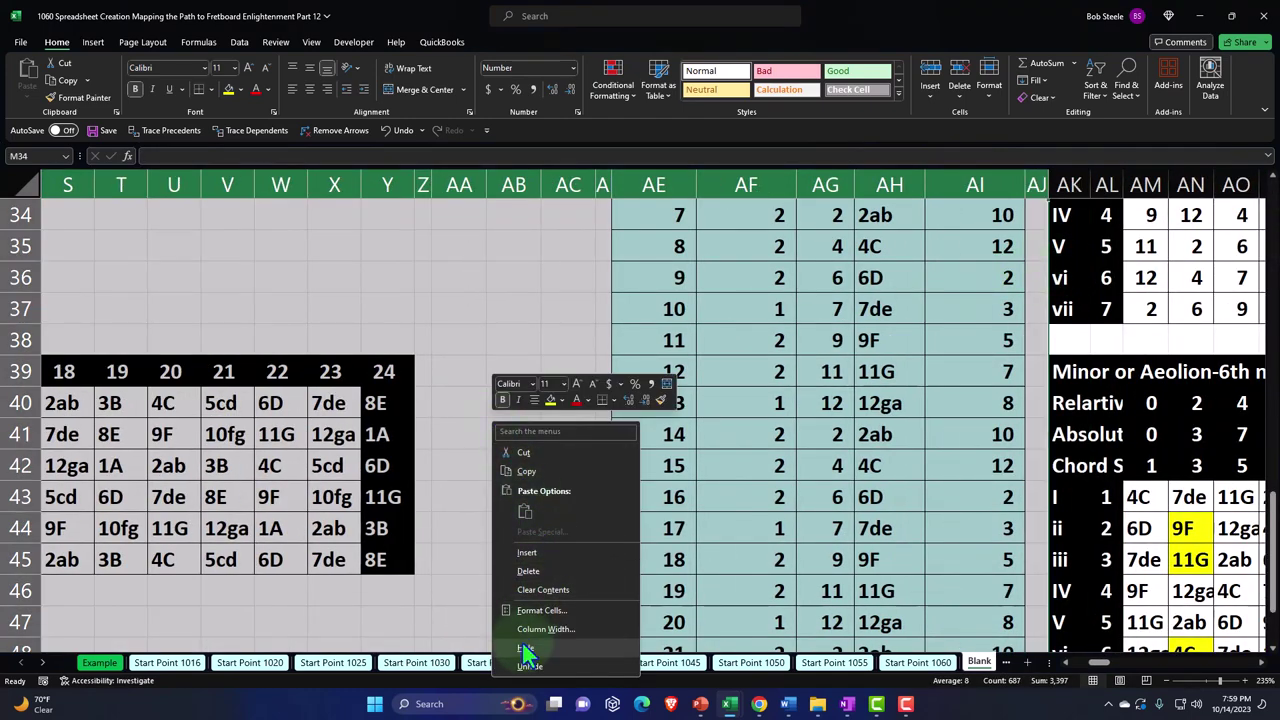
left_click(525, 650)
Hide rows 1 through 11 above the fretboard grid.
left_click(500, 487)
scroll(503, 482, "up", 11)
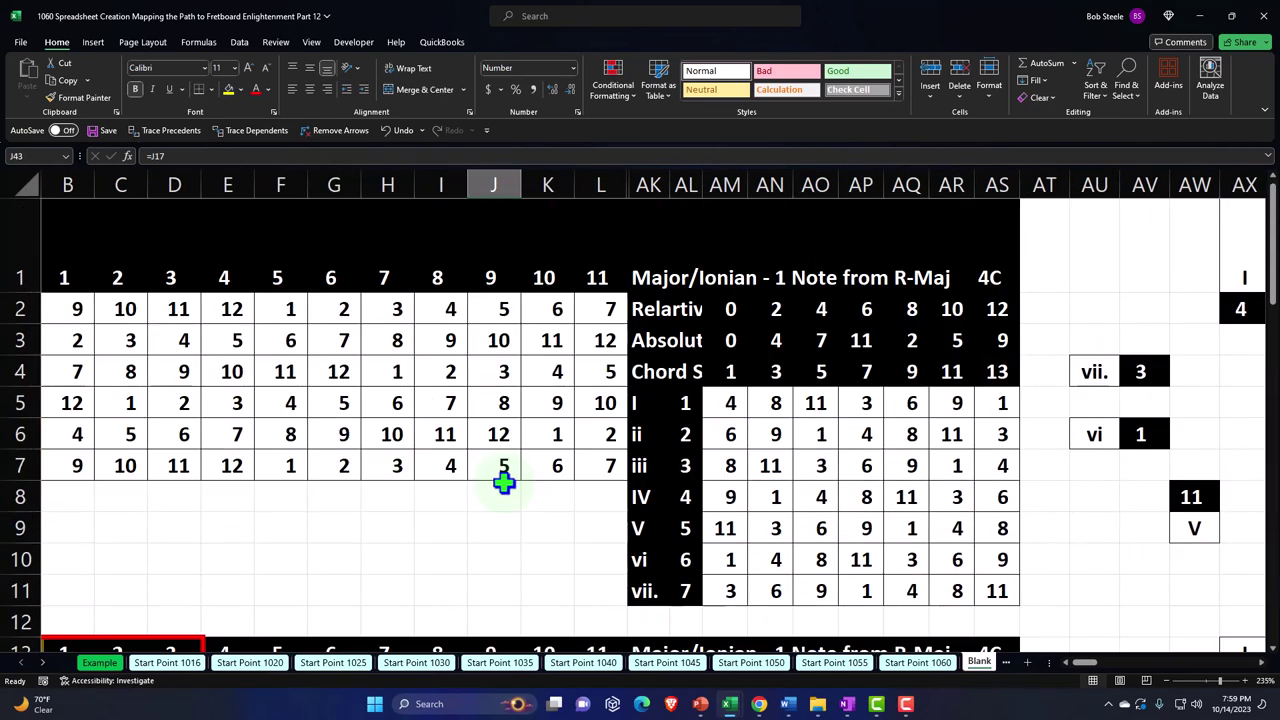
left_click(688, 336)
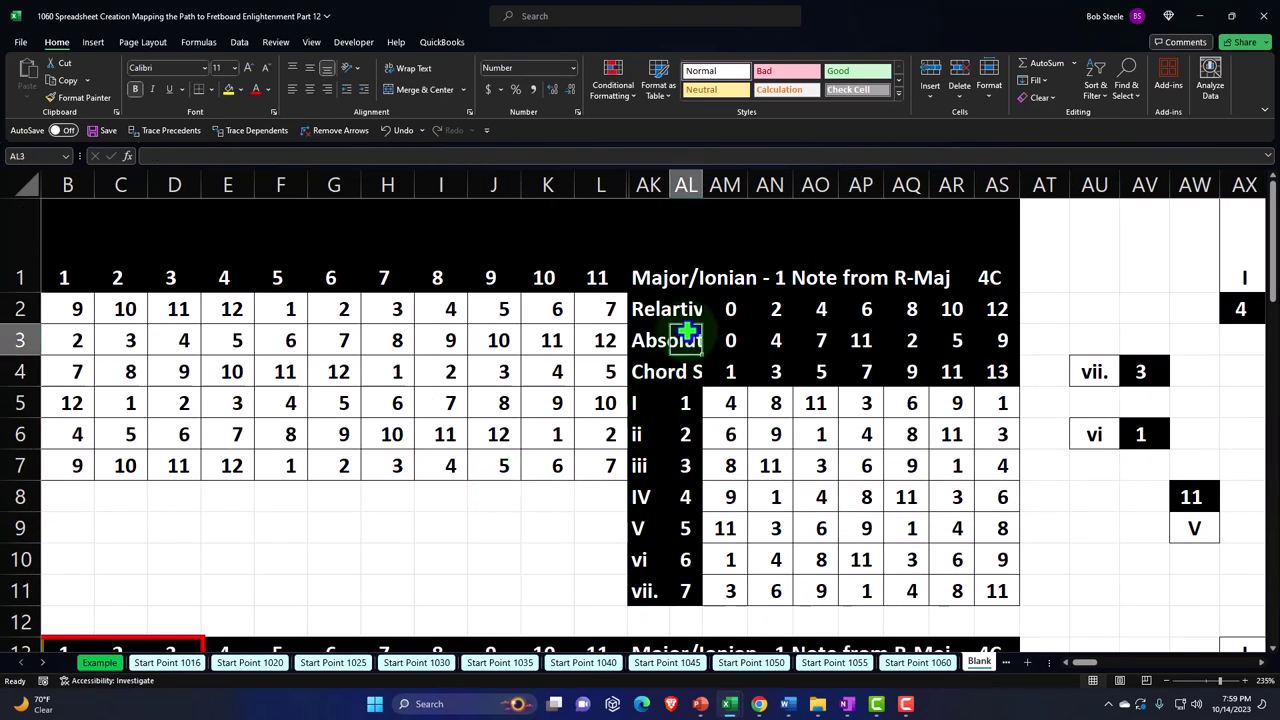
scroll(685, 340, "down", 3)
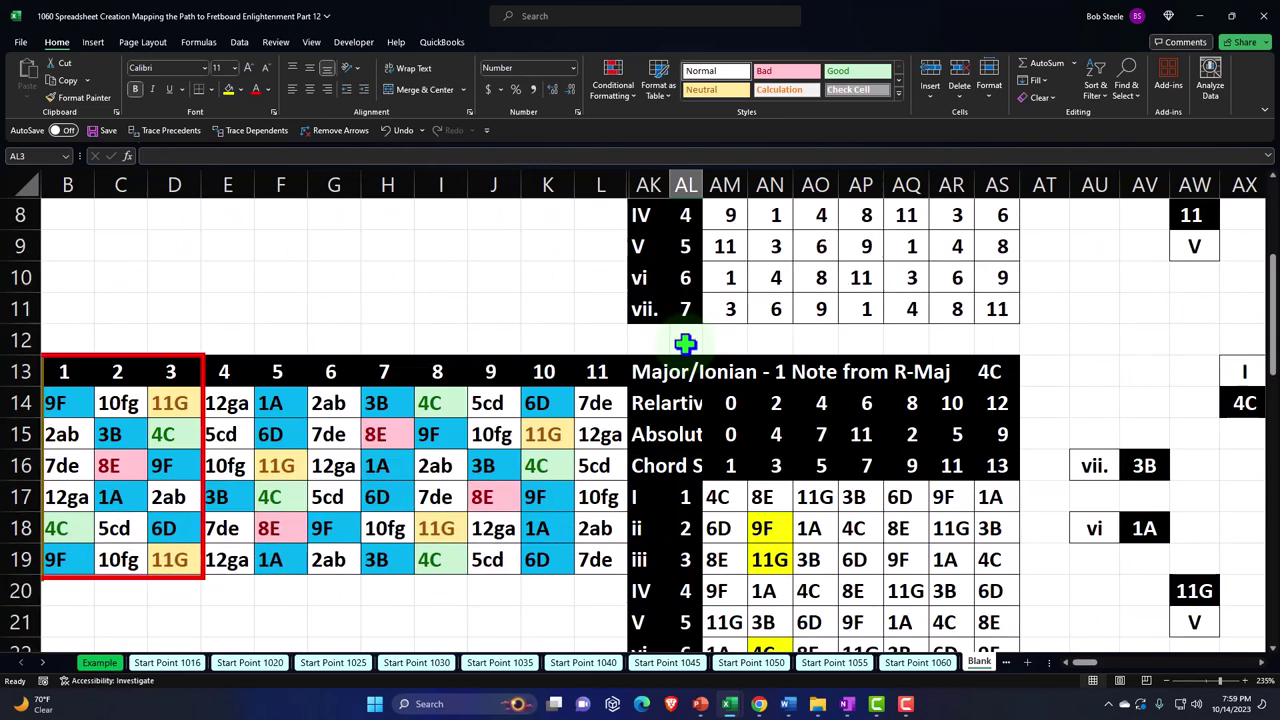
scroll(646, 323, "up", 3)
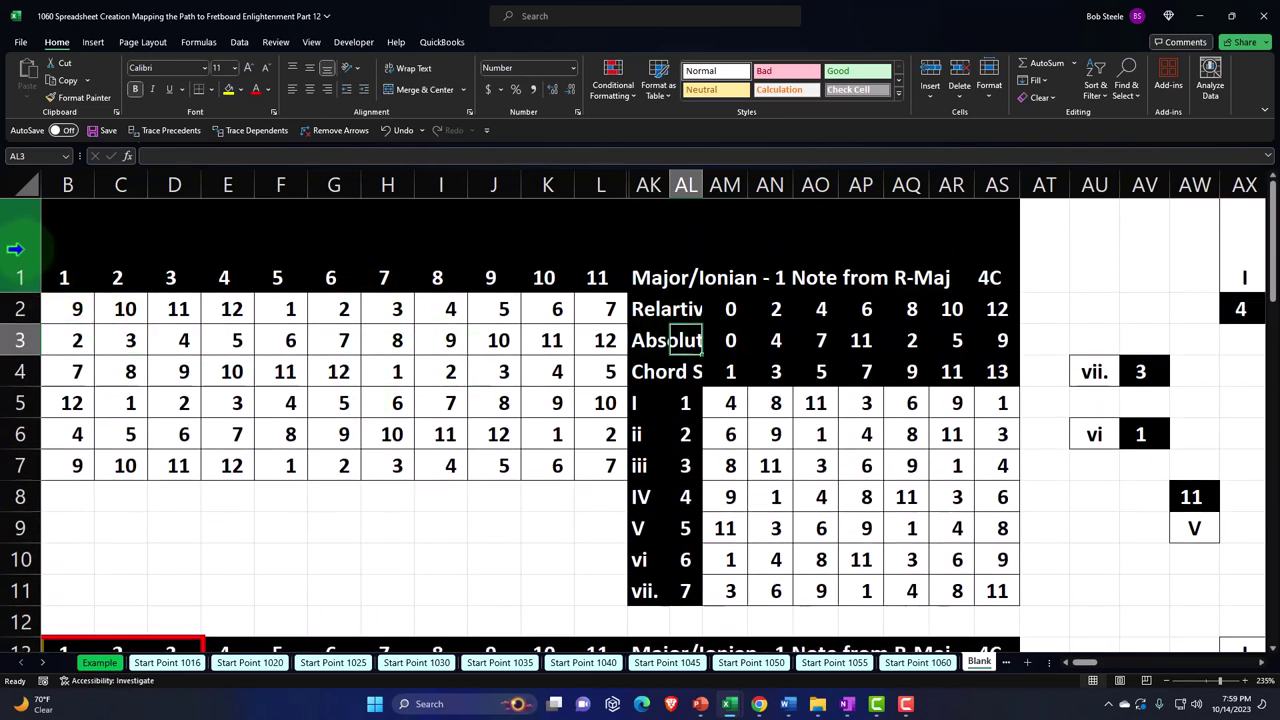
left_click_drag(22, 250, 66, 610)
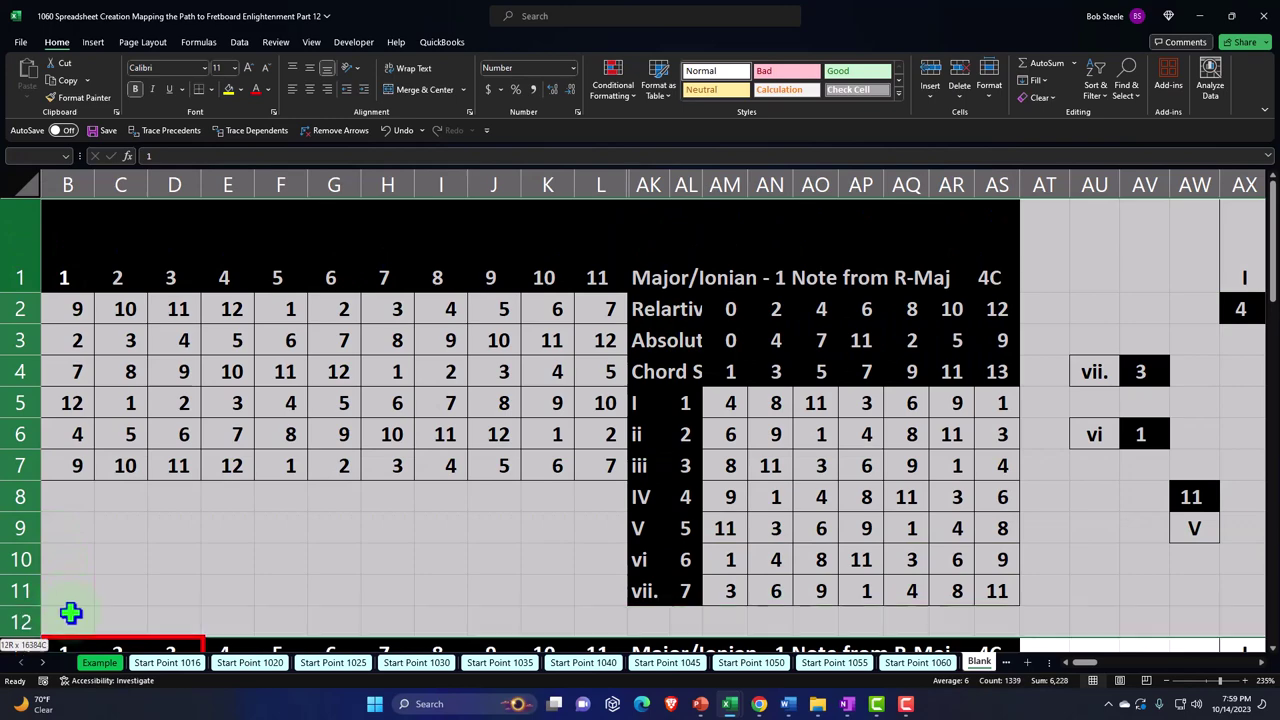
right_click(214, 524)
left_click(252, 496)
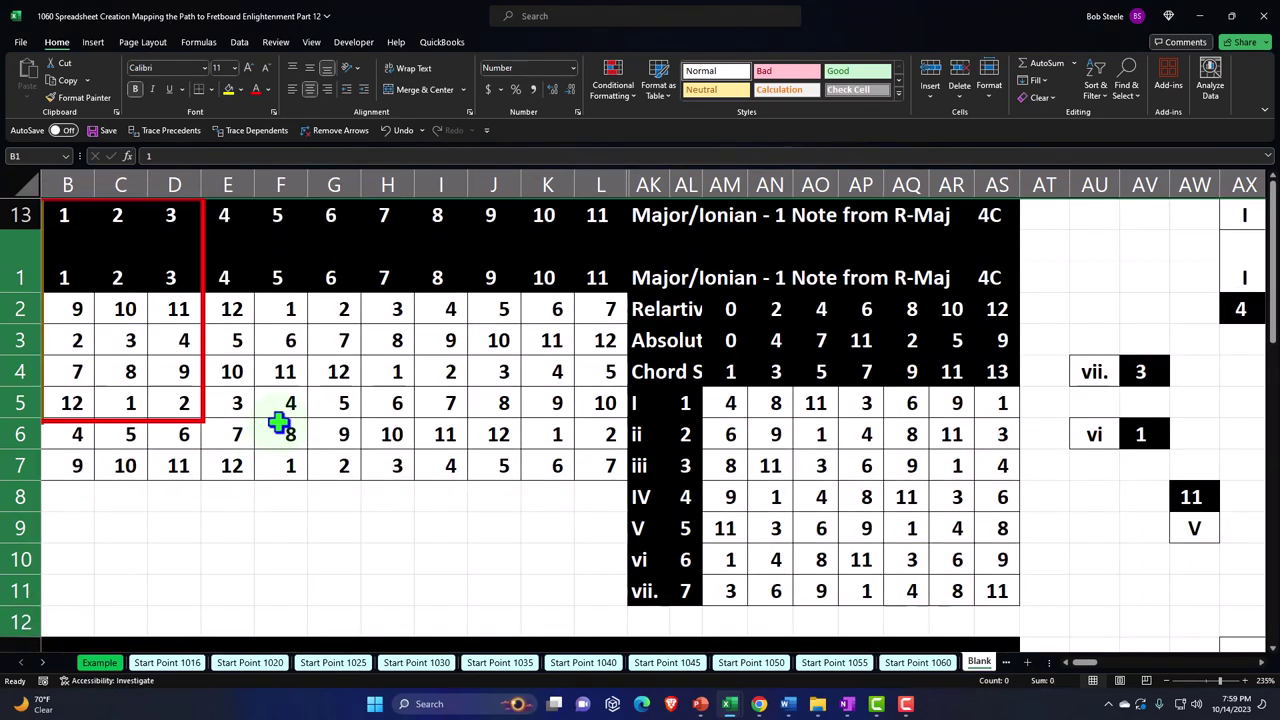
Hide rows 24 through 38.
scroll(280, 422, "down", 4)
scroll(224, 345, "up", 1)
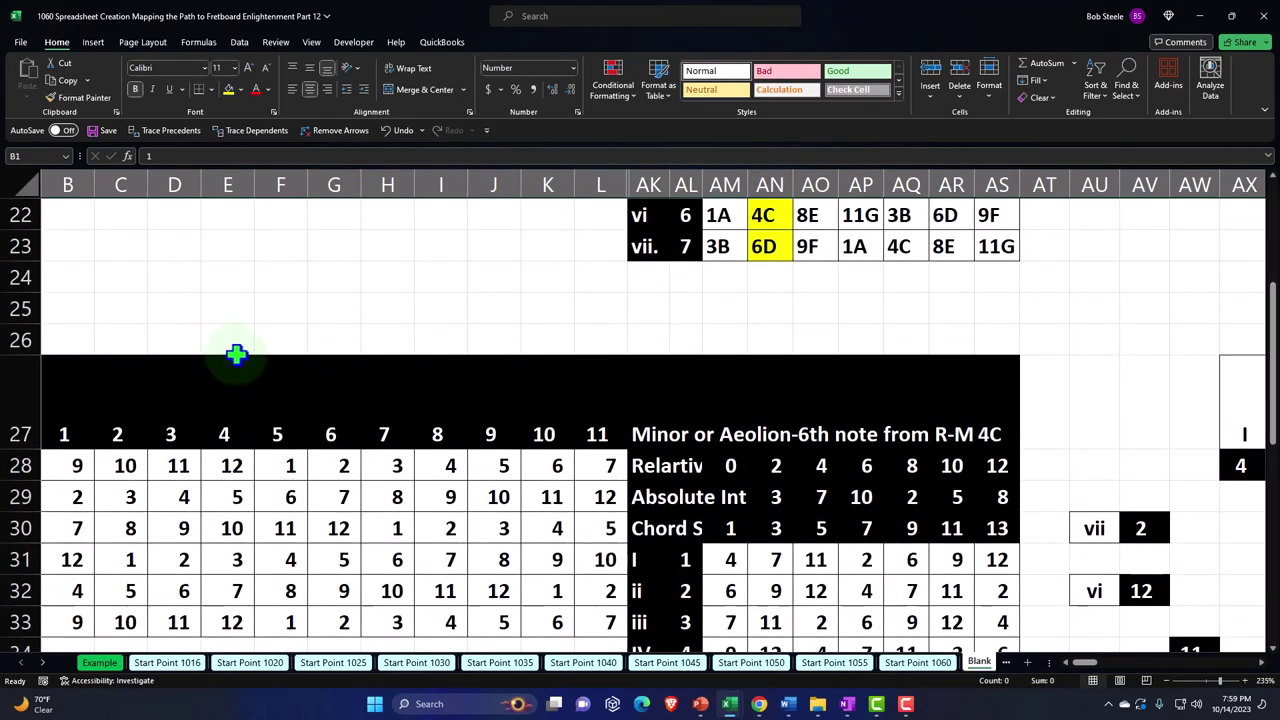
left_click_drag(20, 277, 44, 468)
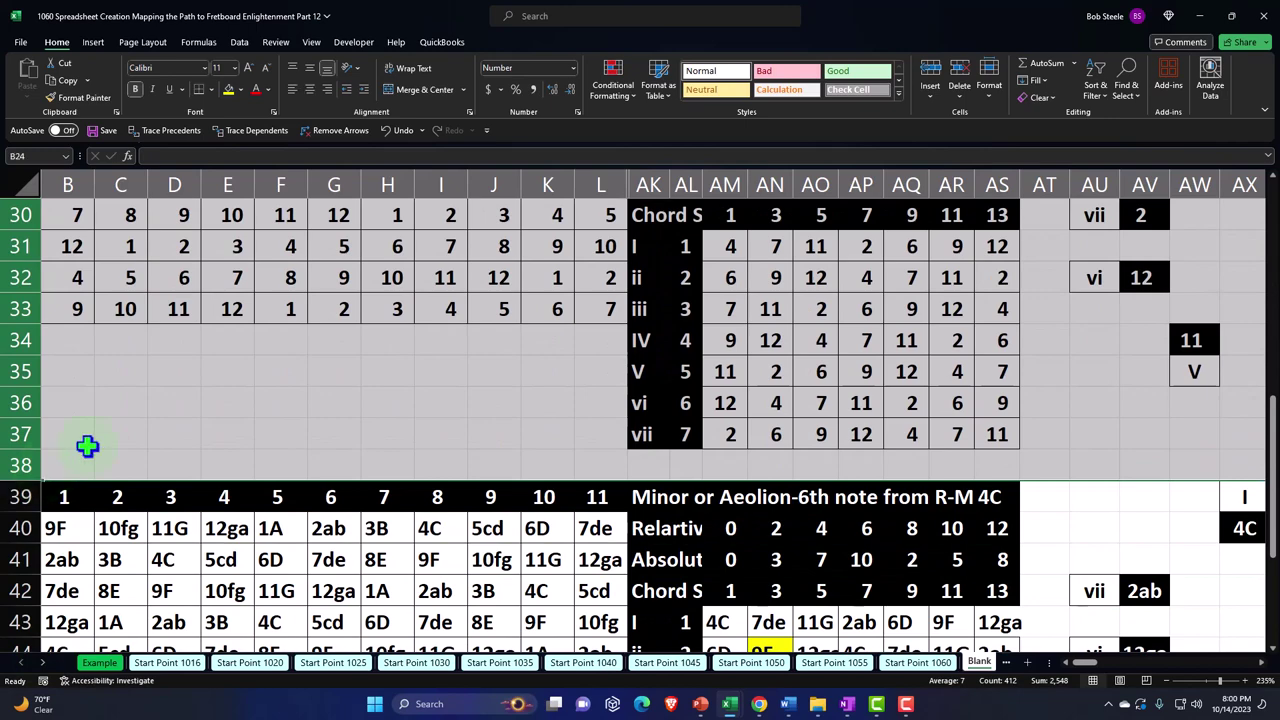
right_click(166, 366)
left_click(232, 583)
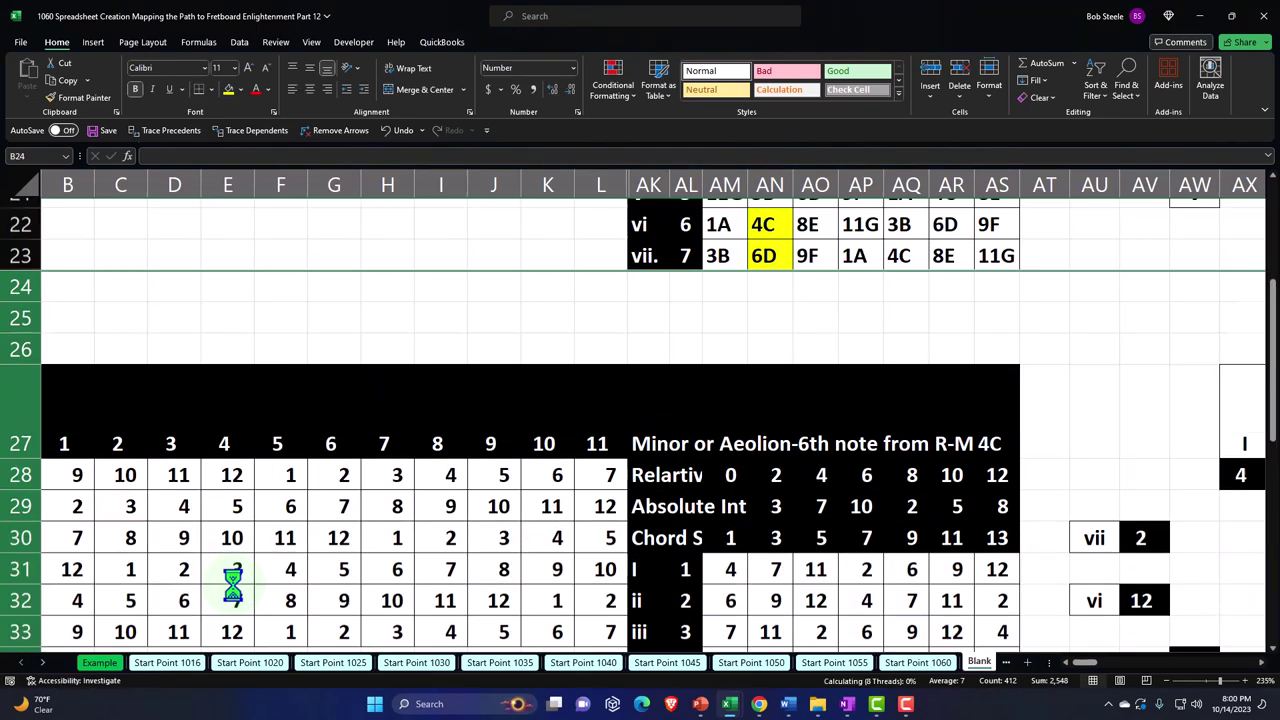
Check the XLOOKUP formula in G16, then browse right across the major and minor chord tables.
scroll(225, 571, "up", 3)
scroll(362, 516, "up", 1)
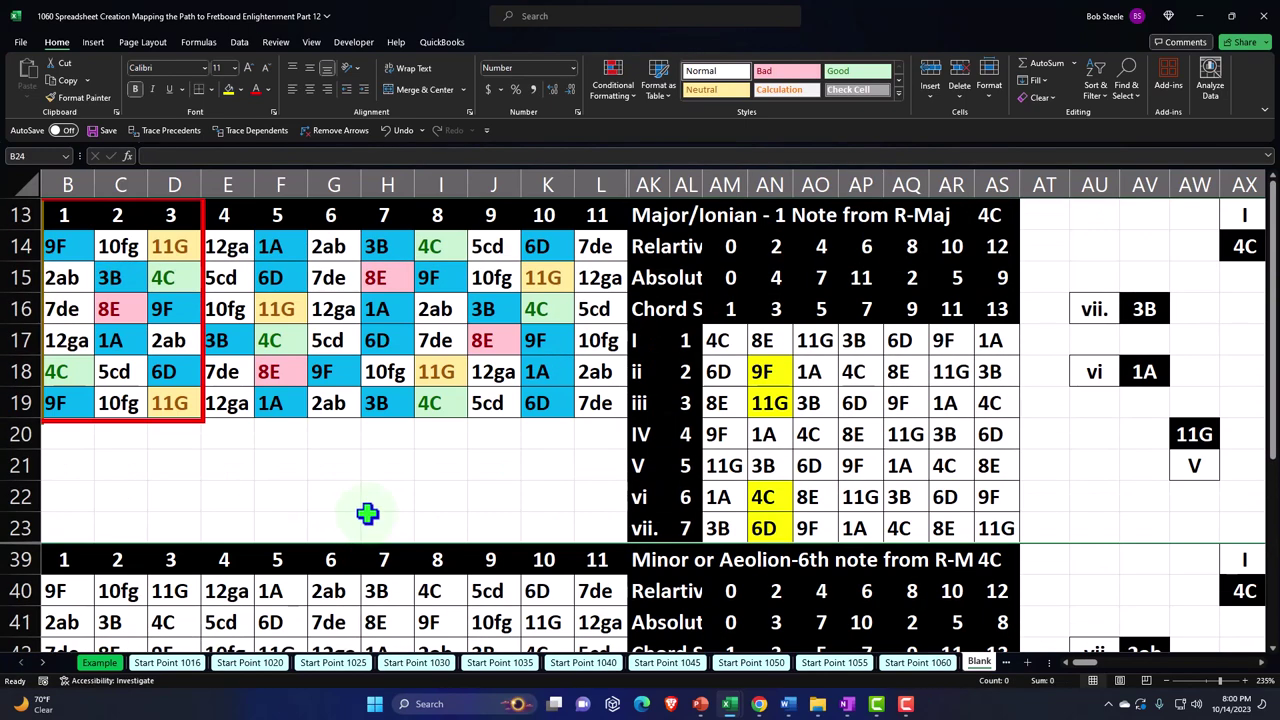
left_click(316, 309)
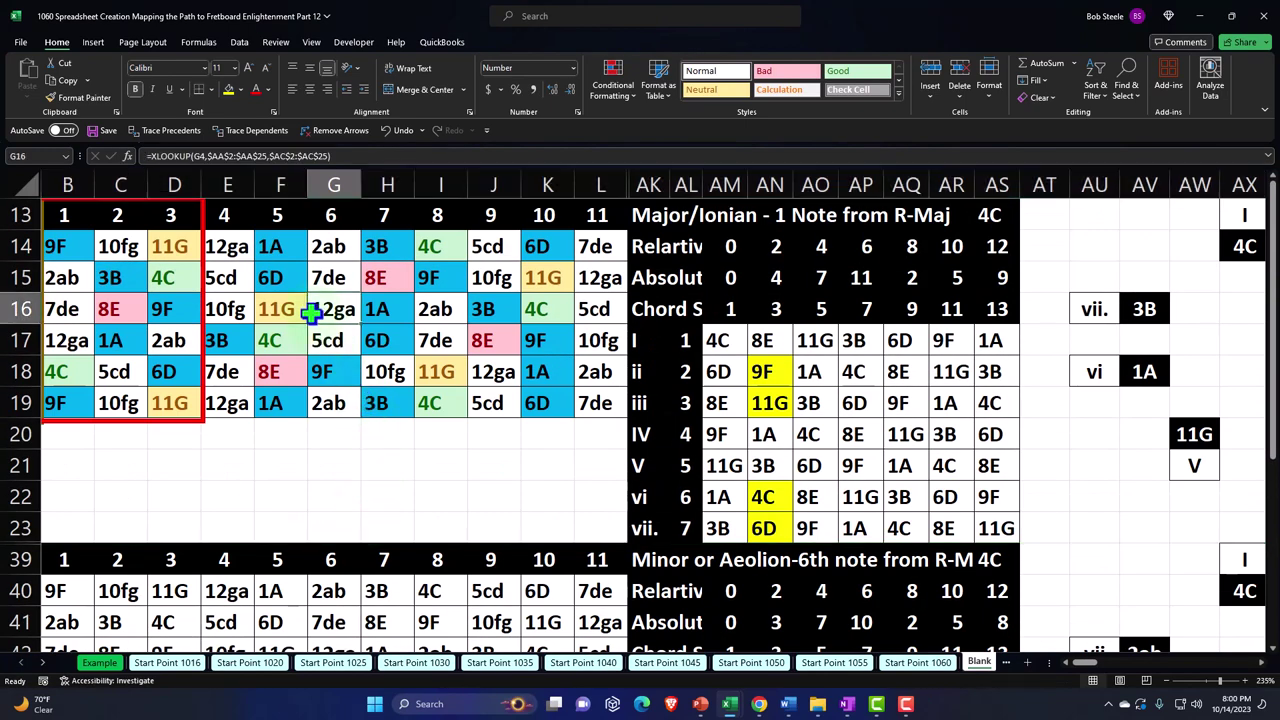
left_click(681, 241)
key("Right")
key("Right")
key("Right")
key("Right")
key("Right")
key("Right")
key("Right")
key("Right")
key("Right")
key("Right")
key("Right")
key("Right")
key("Right")
key("Right")
key("Right")
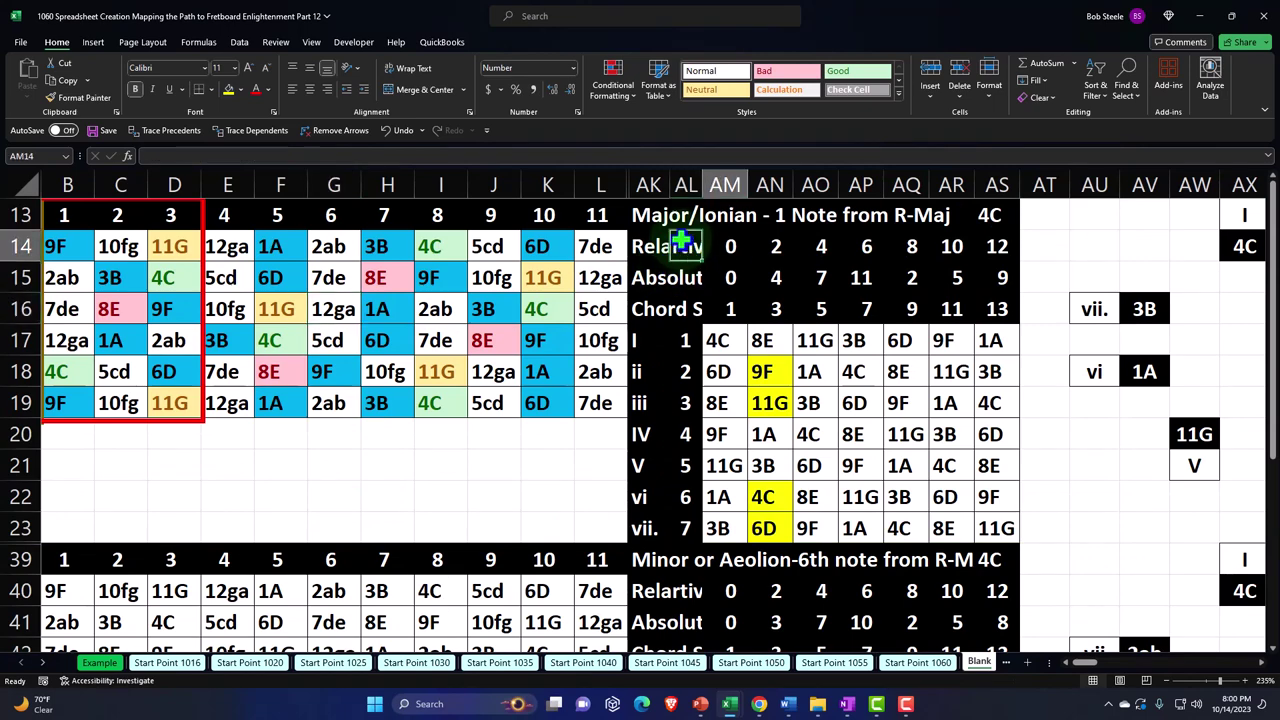
key("Right")
key("Right")
key("Right")
key("Right")
key("Right")
key("Right")
key("Right")
key("Right")
key("Right")
key("Right")
key("Right")
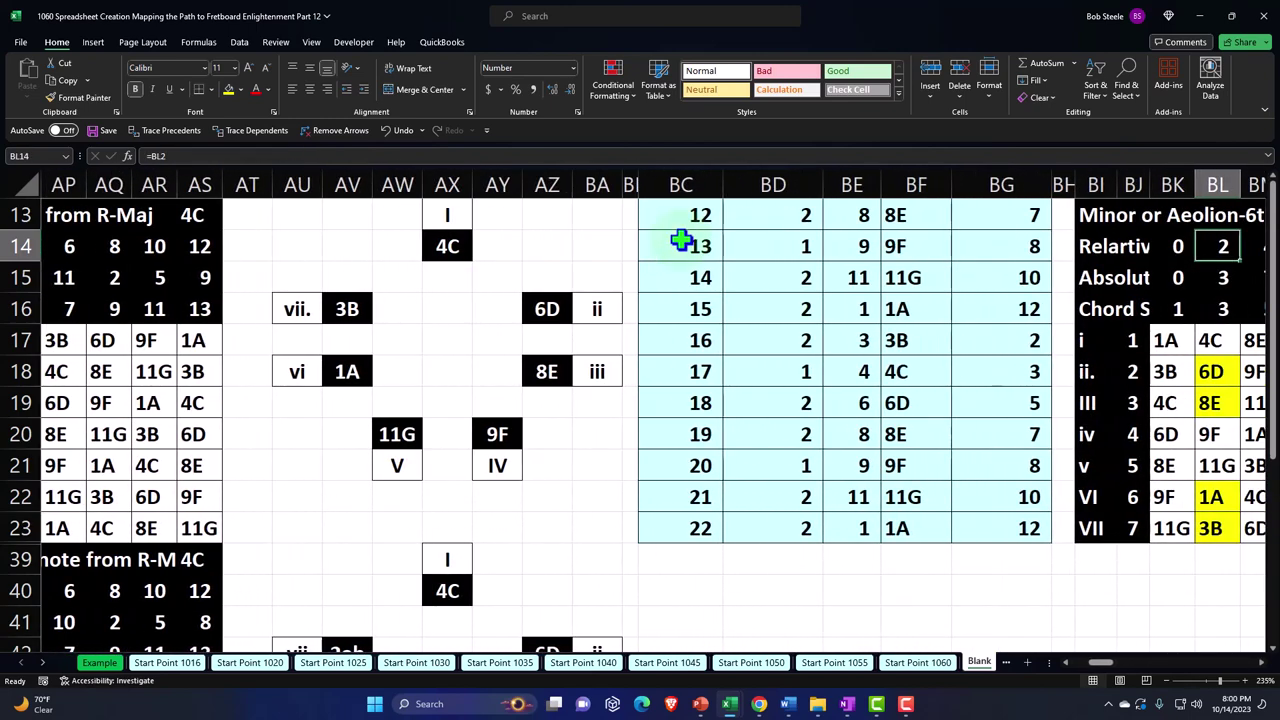
key("Right")
key("Right")
key("Right")
key("Right")
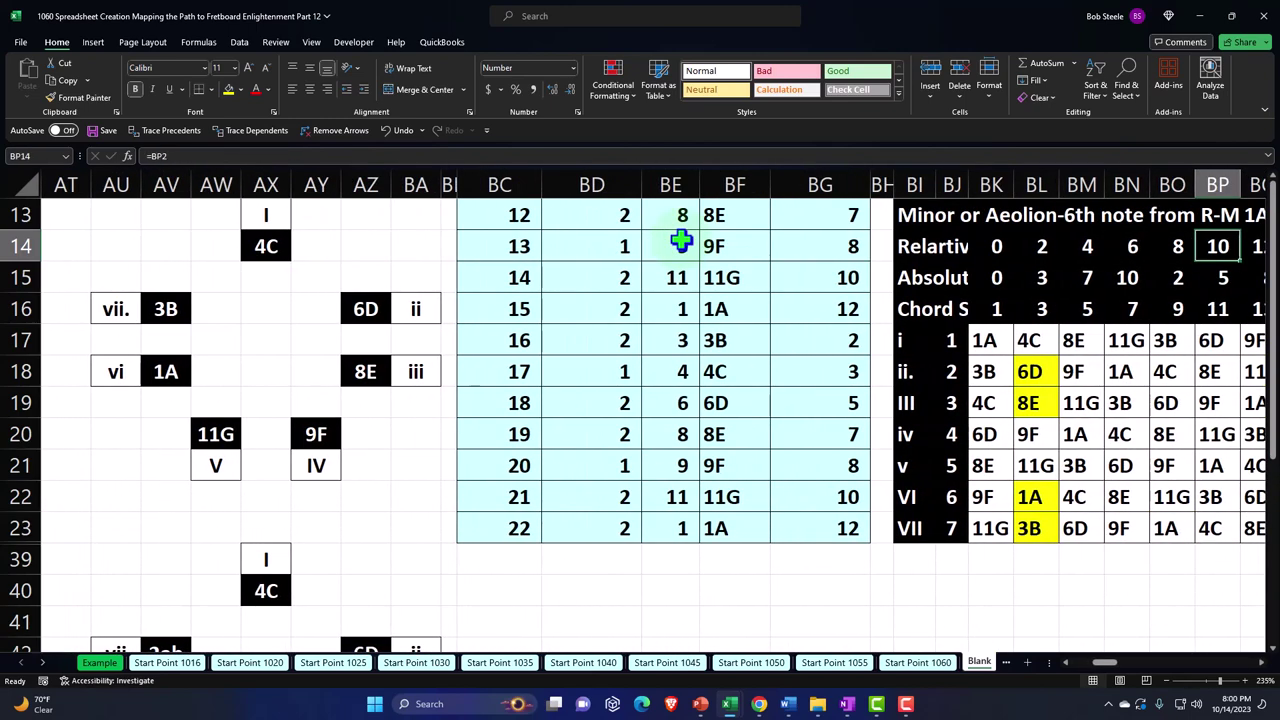
left_click_drag(880, 185, 57, 208)
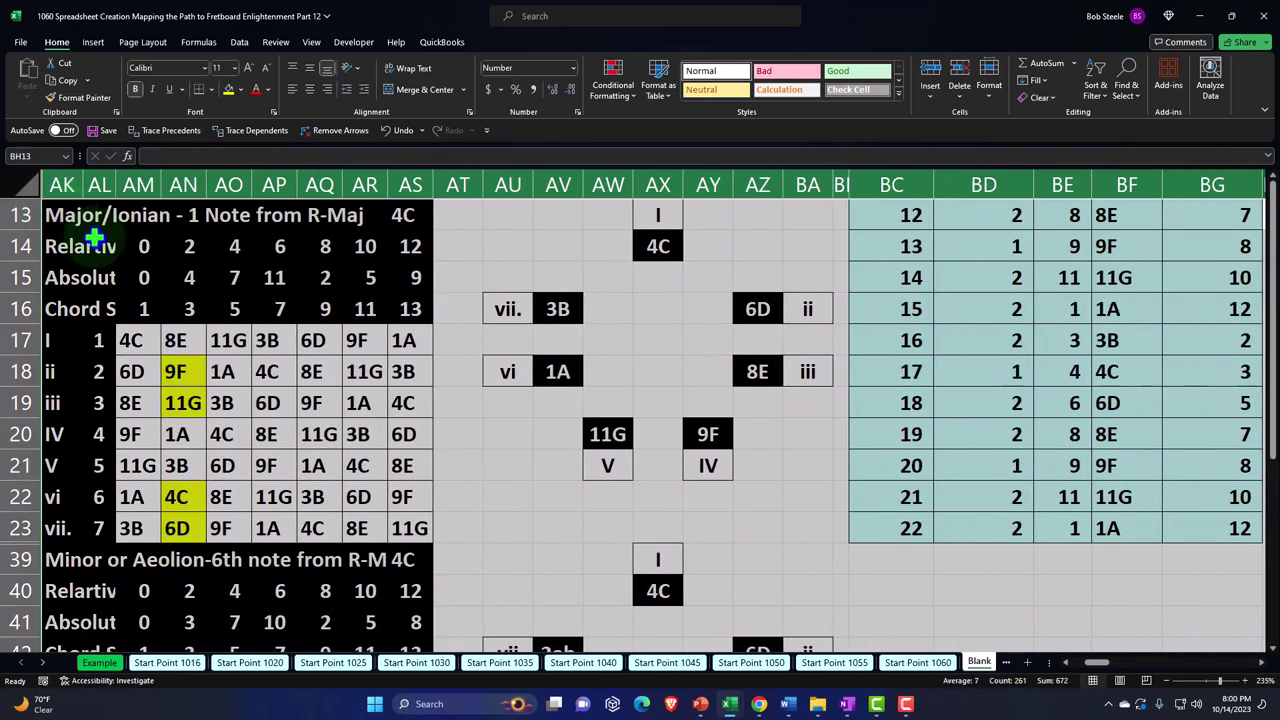
left_click(779, 503)
left_click_drag(1094, 662, 1070, 662)
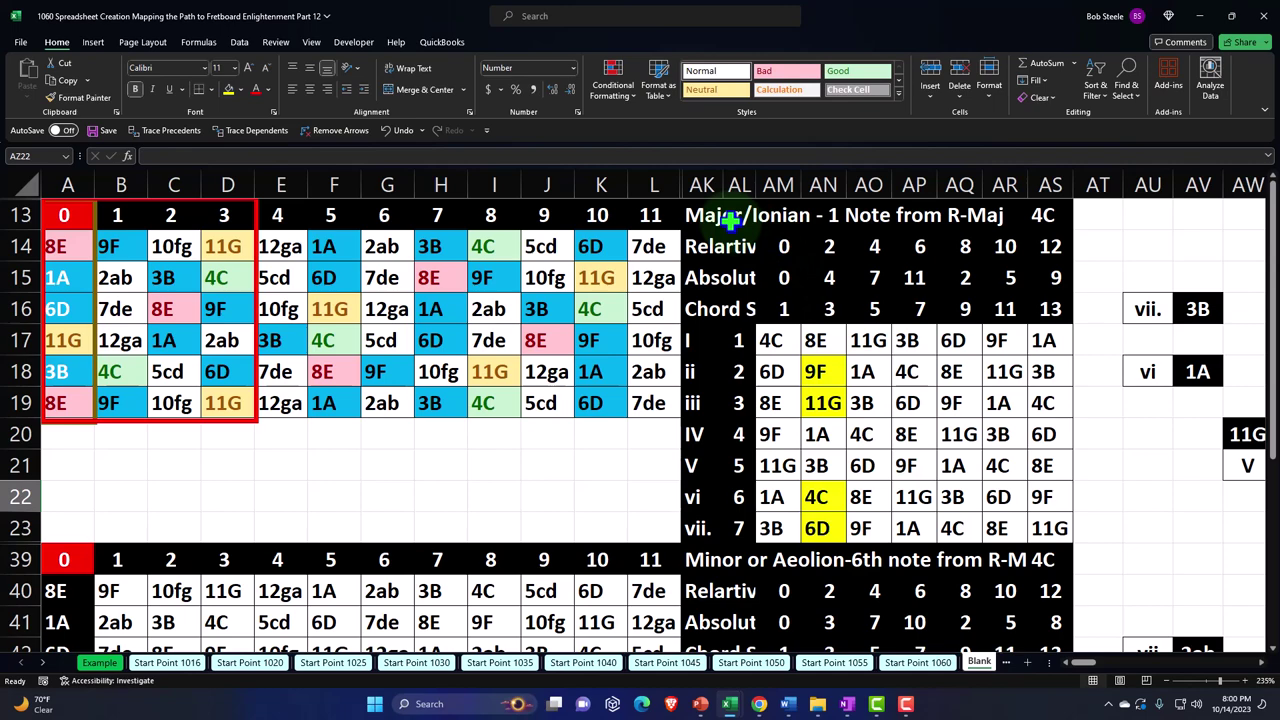
scroll(740, 240, "down", 1)
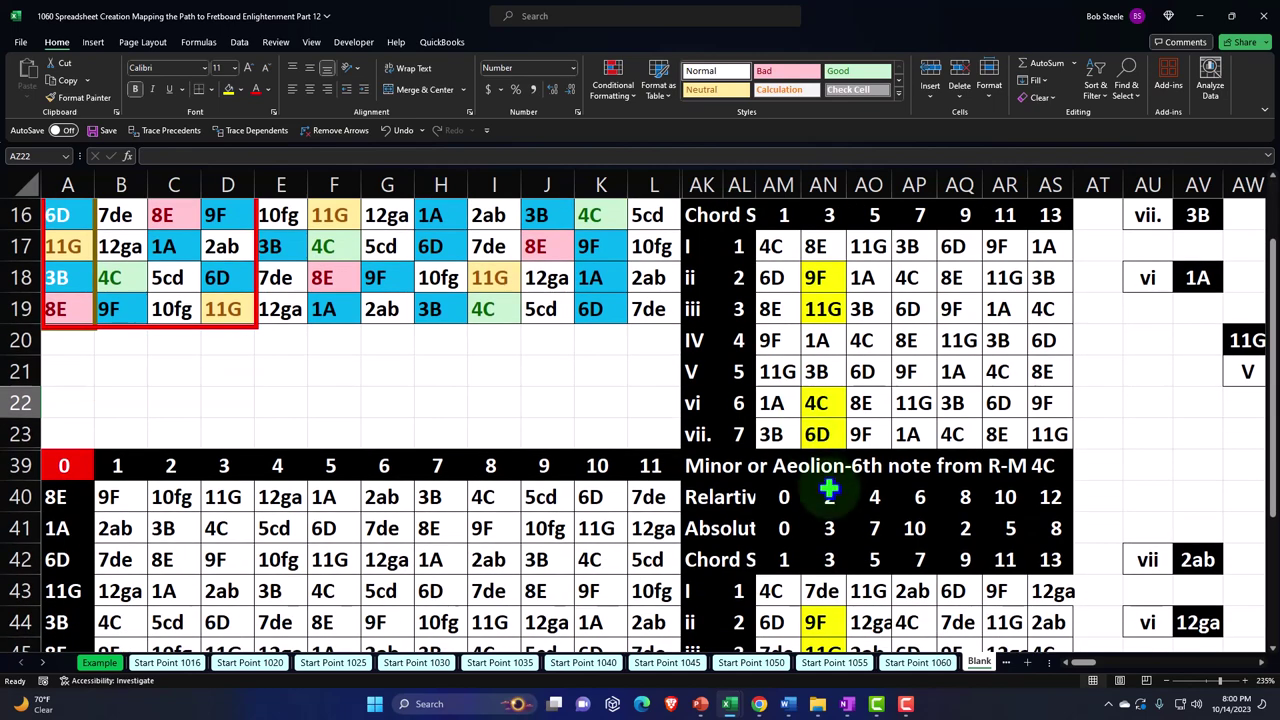
scroll(780, 451, "up", 1)
scroll(780, 451, "down", 2)
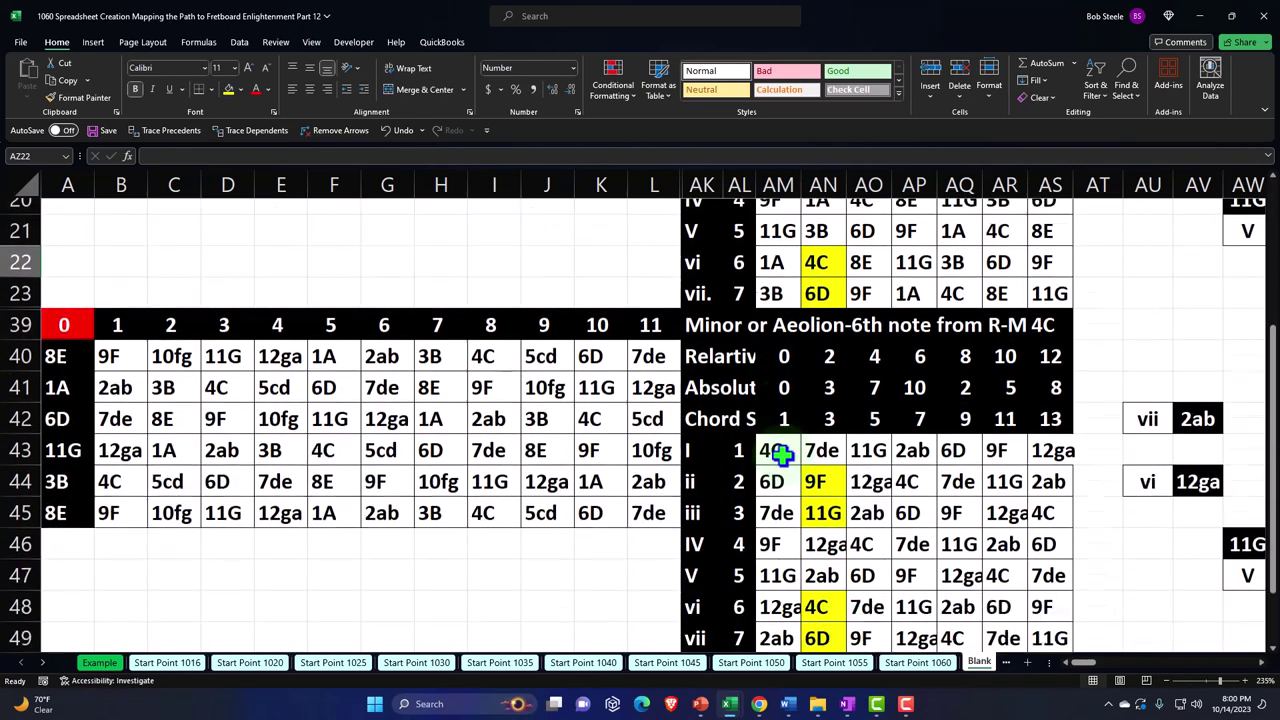
scroll(782, 453, "down", 1)
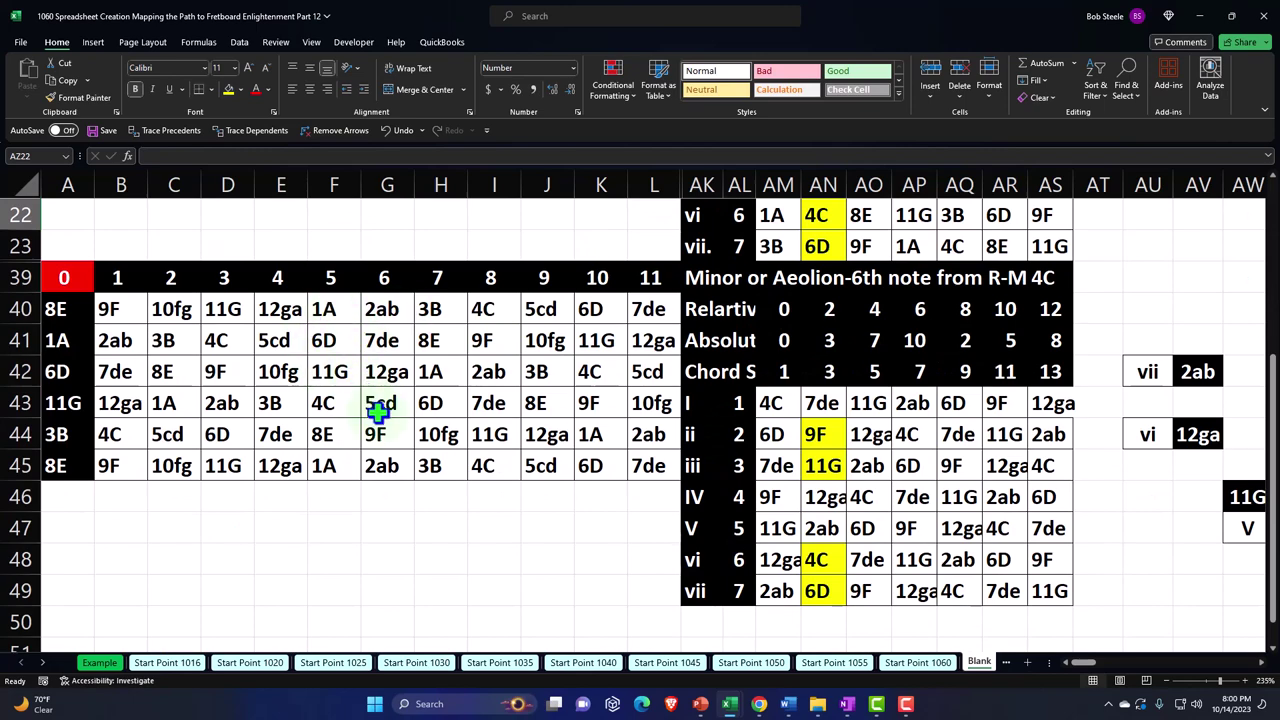
scroll(376, 410, "up", 3)
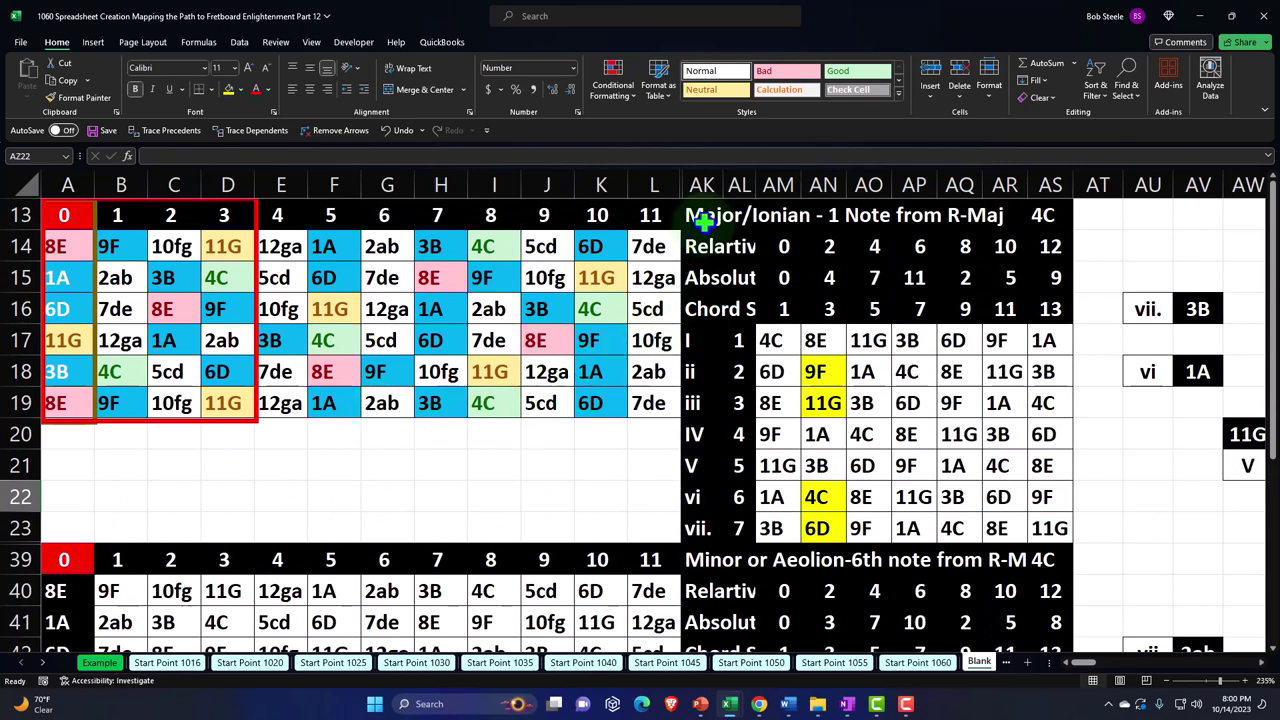
left_click(777, 342)
scroll(777, 340, "down", 3)
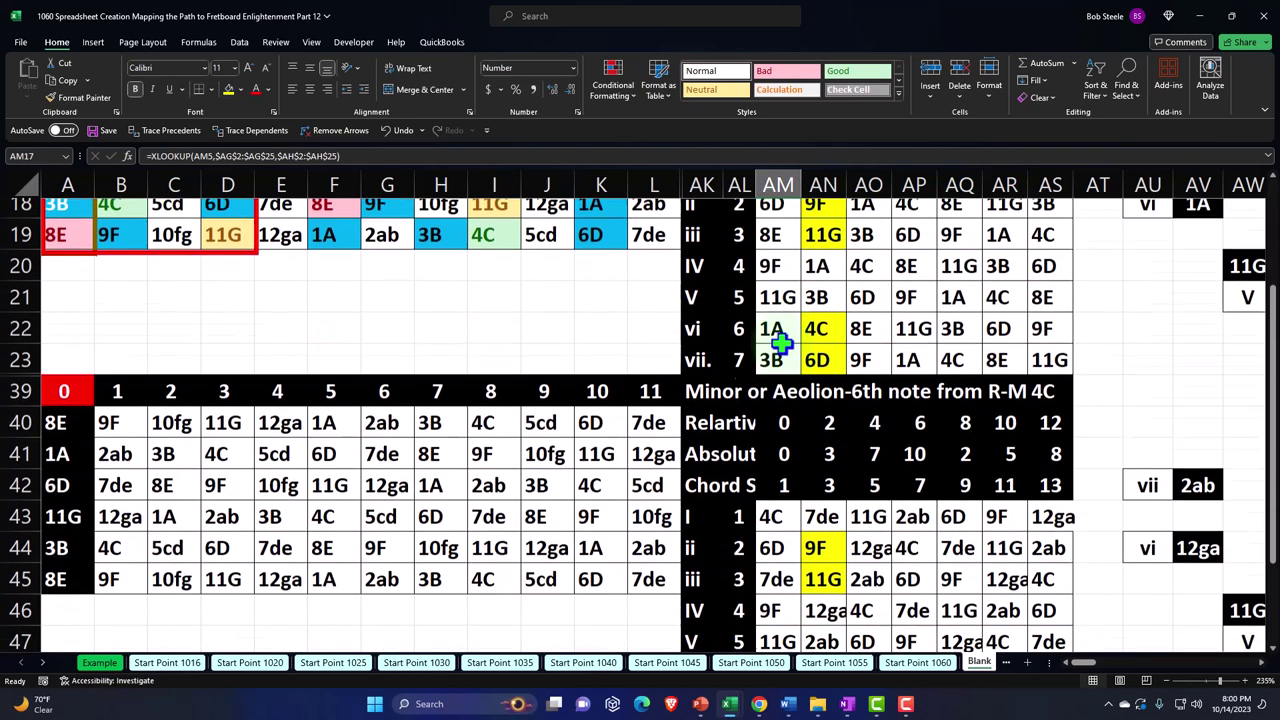
left_click(785, 497)
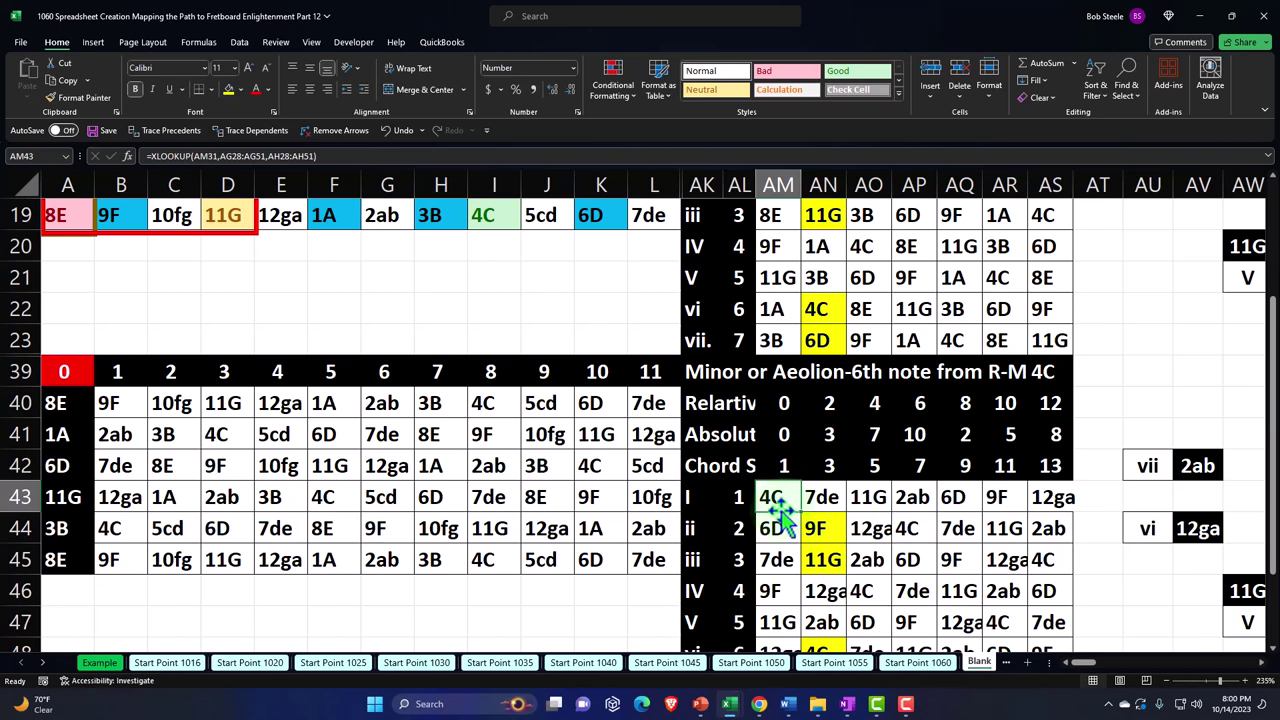
left_click_drag(114, 402, 640, 556)
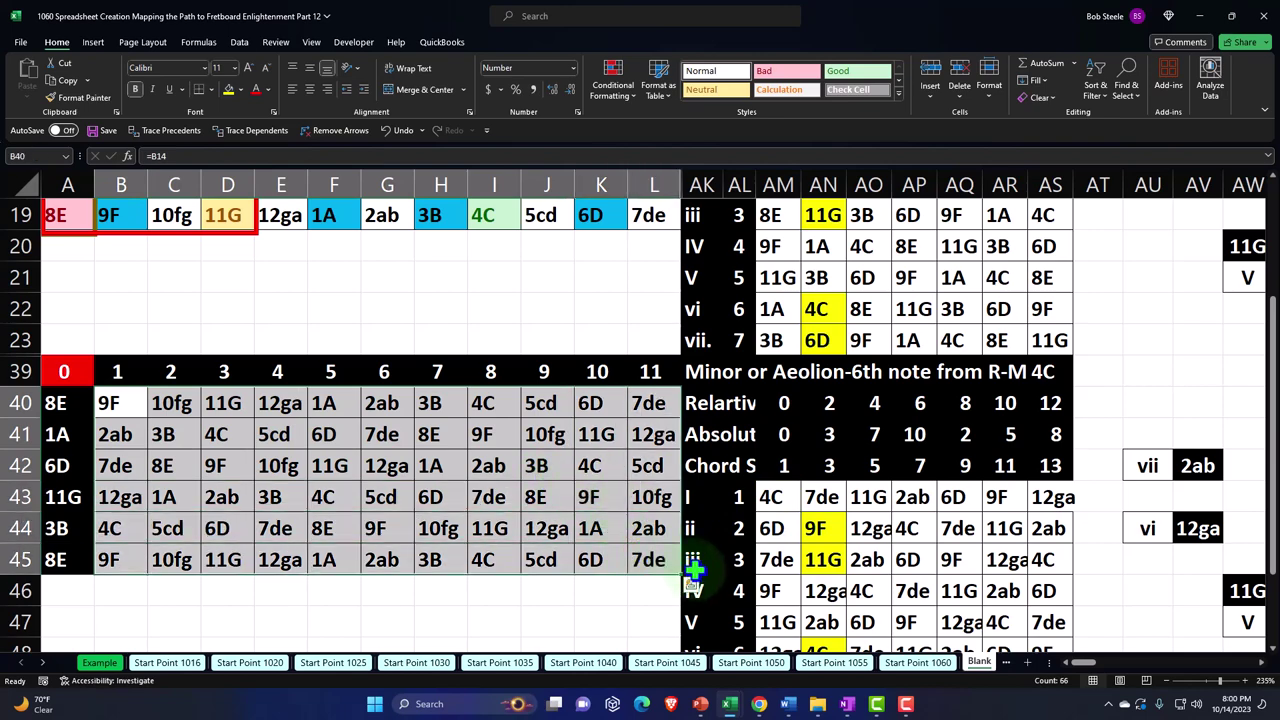
scroll(693, 570, "up", 2)
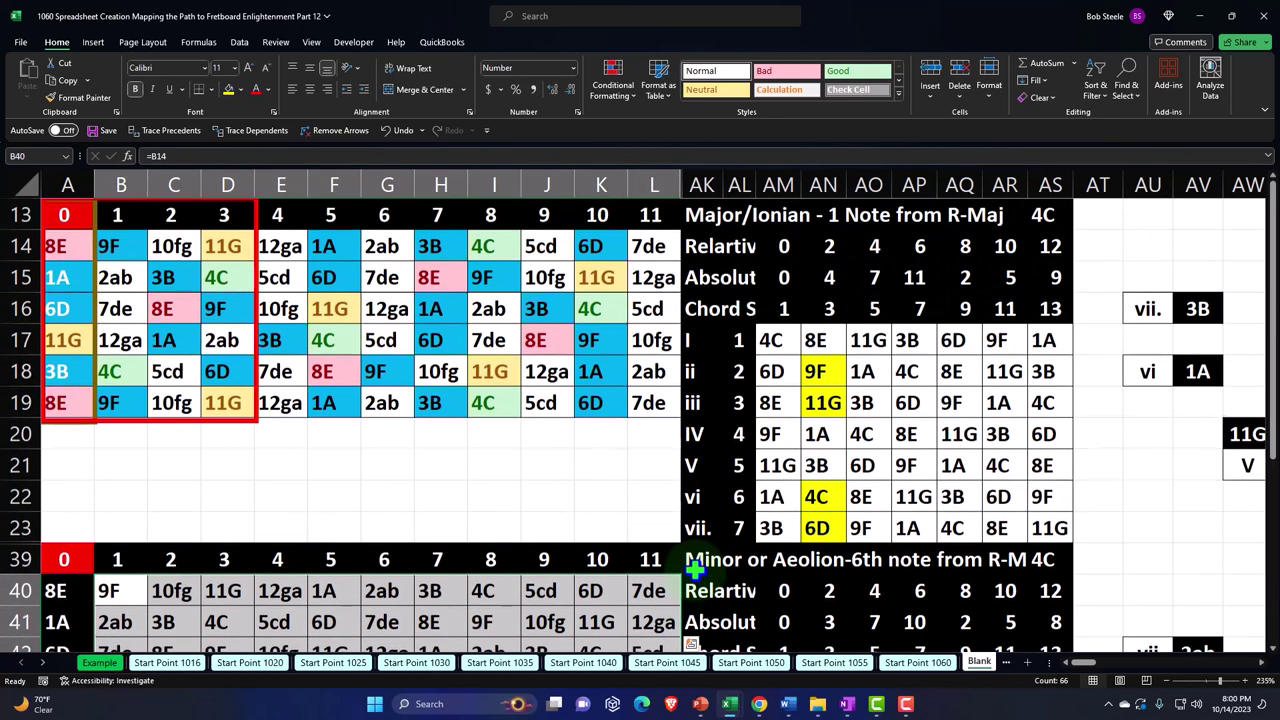
left_click(706, 222)
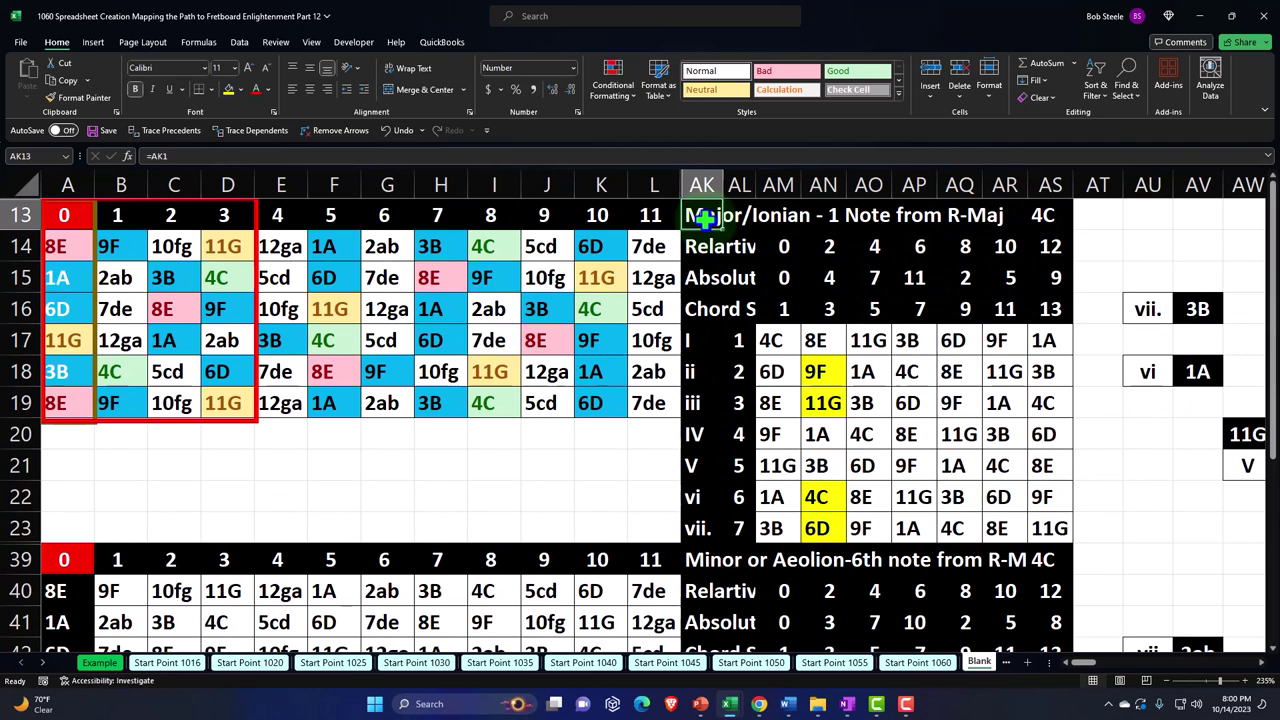
left_click(778, 340)
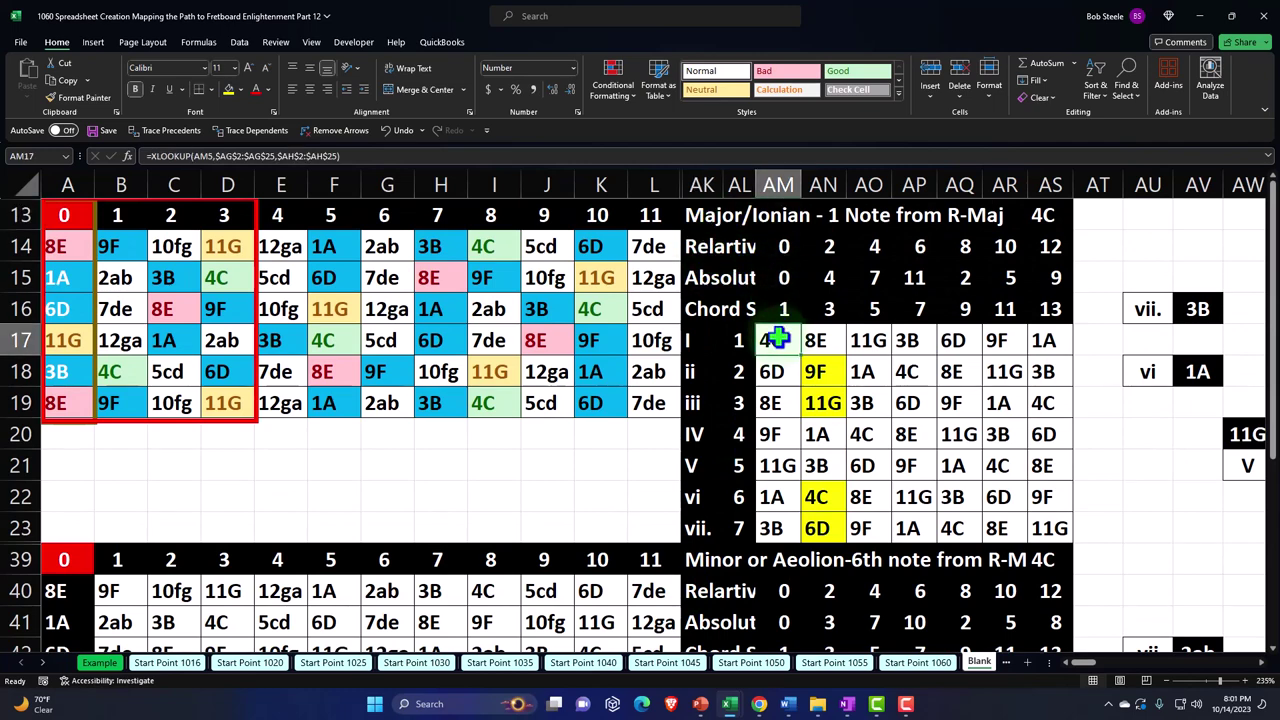
left_click_drag(1088, 663, 1112, 668)
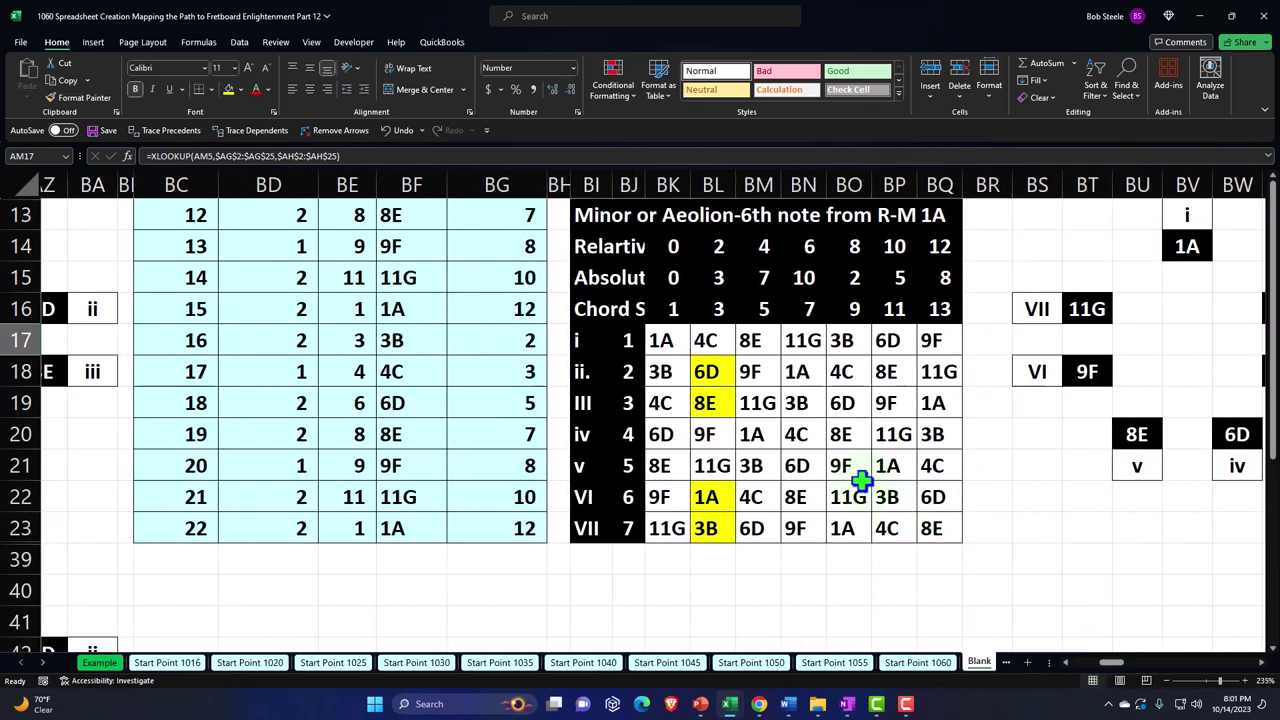
left_click(659, 338)
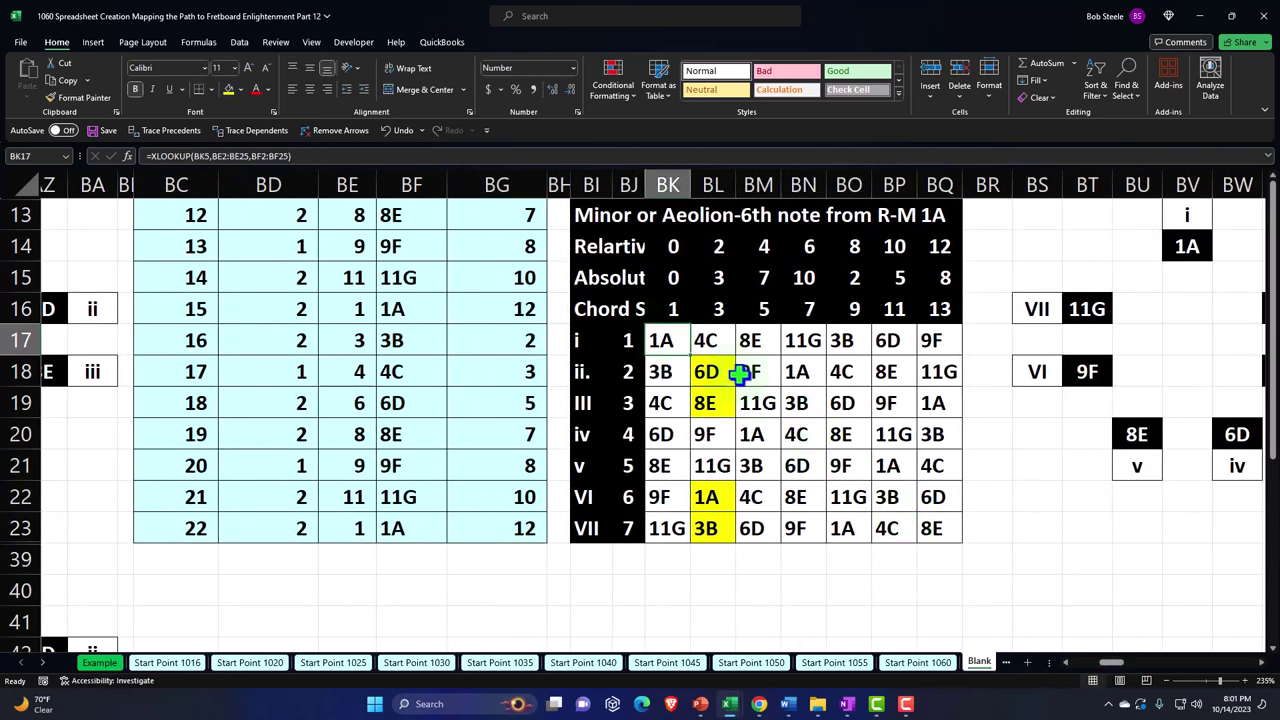
left_click_drag(1110, 664, 1138, 680)
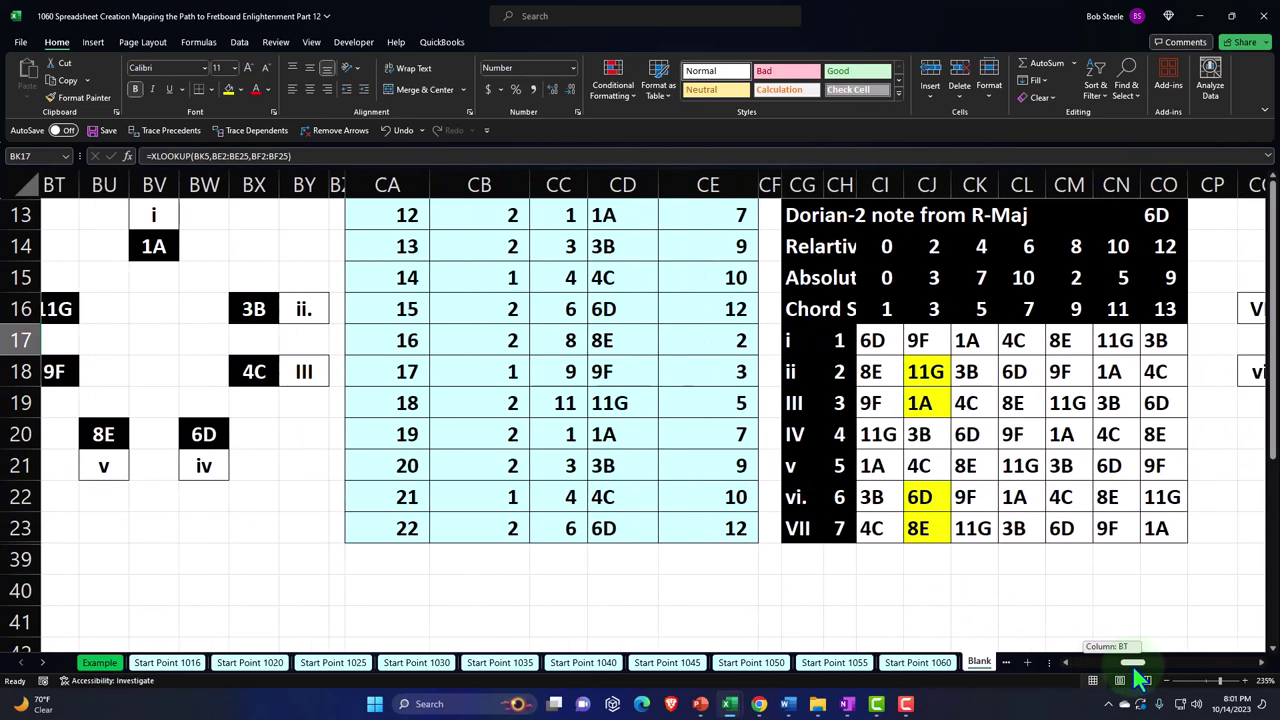
left_click(872, 343)
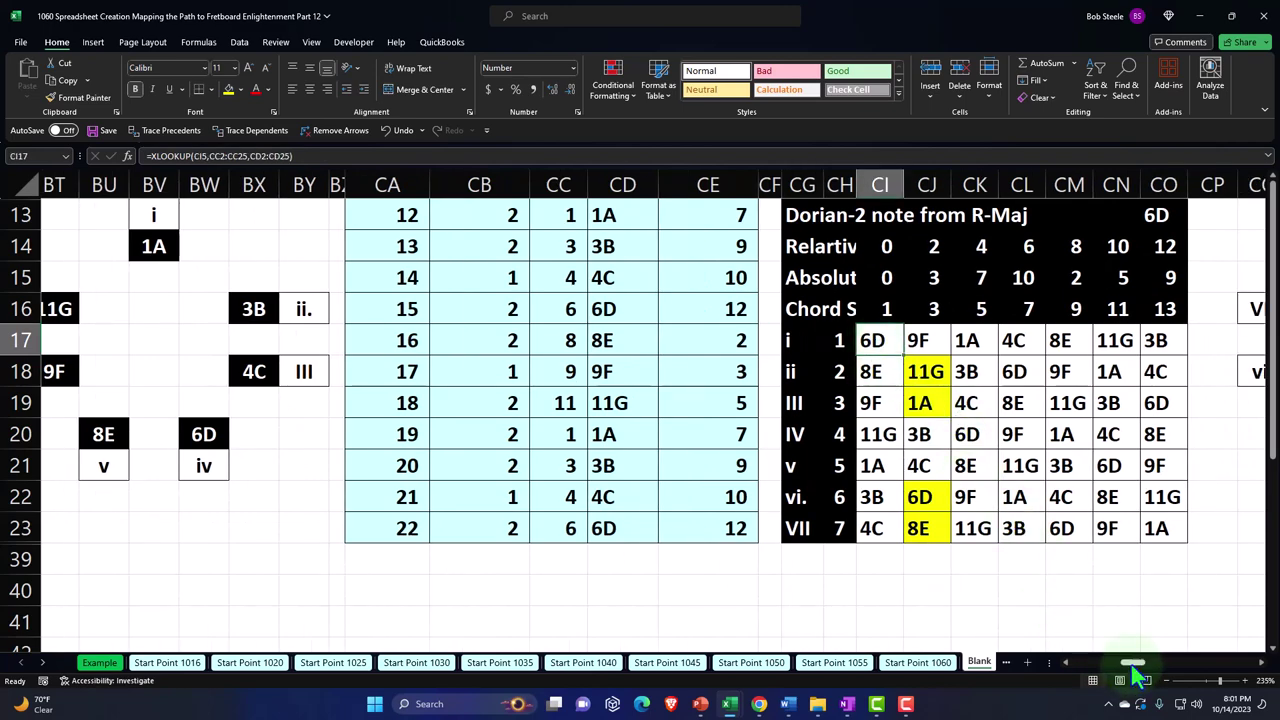
left_click_drag(1132, 664, 1163, 678)
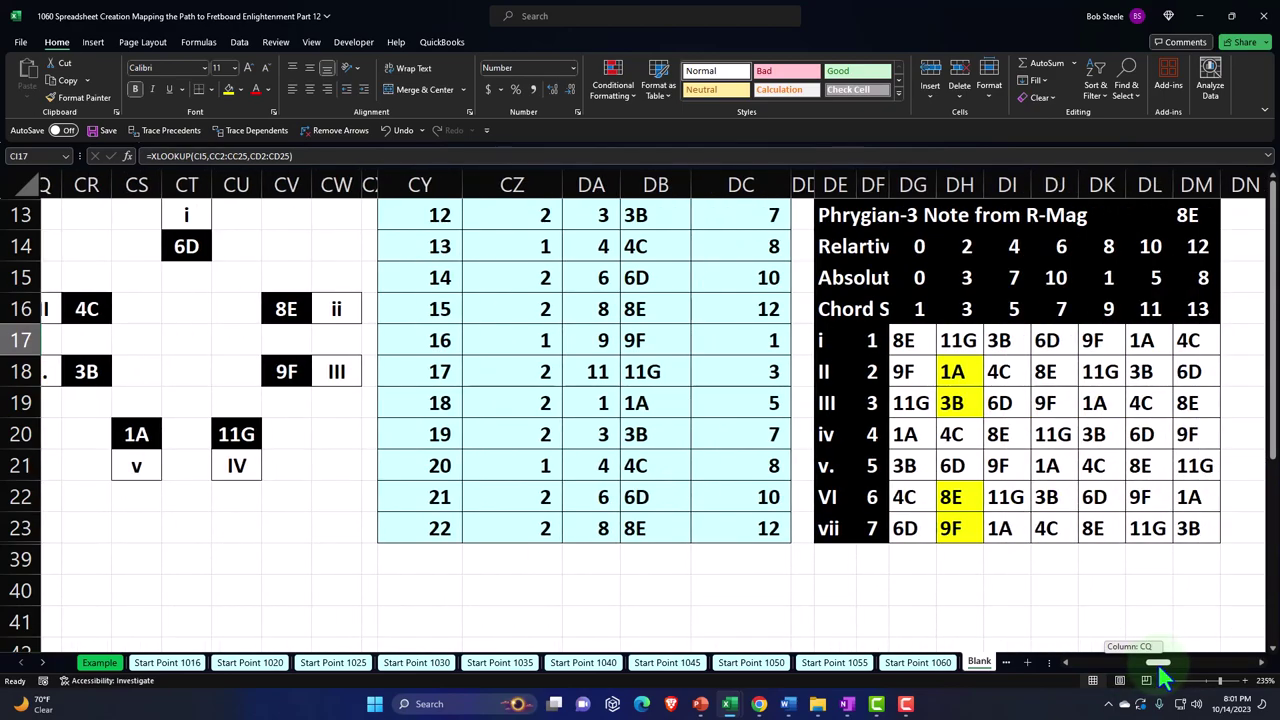
left_click_drag(1163, 678, 1090, 680)
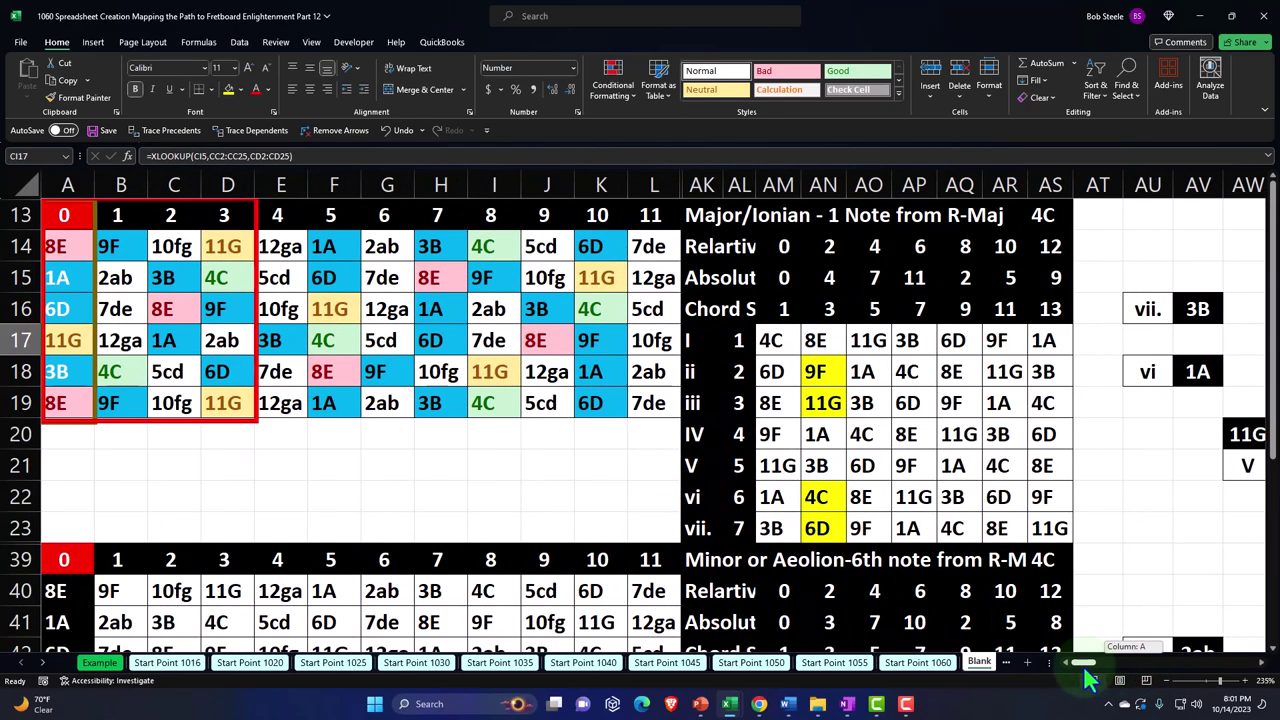
left_click(766, 344)
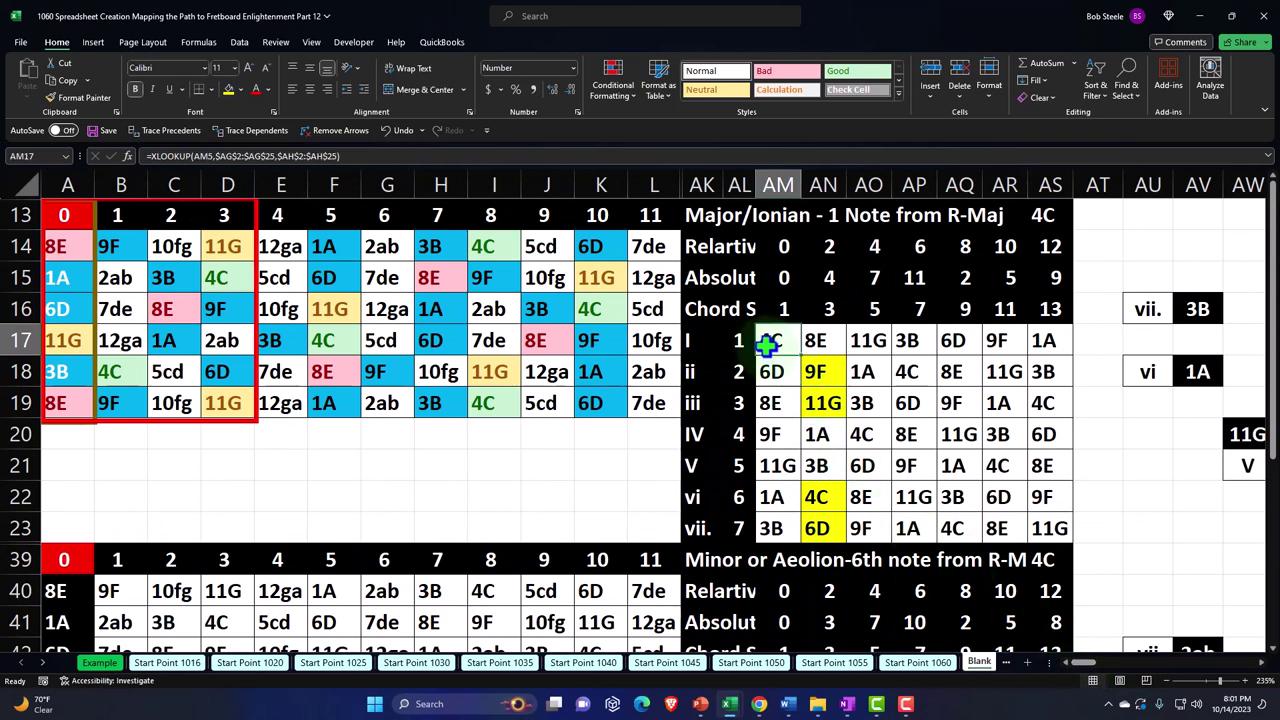
scroll(766, 344, "down", 3)
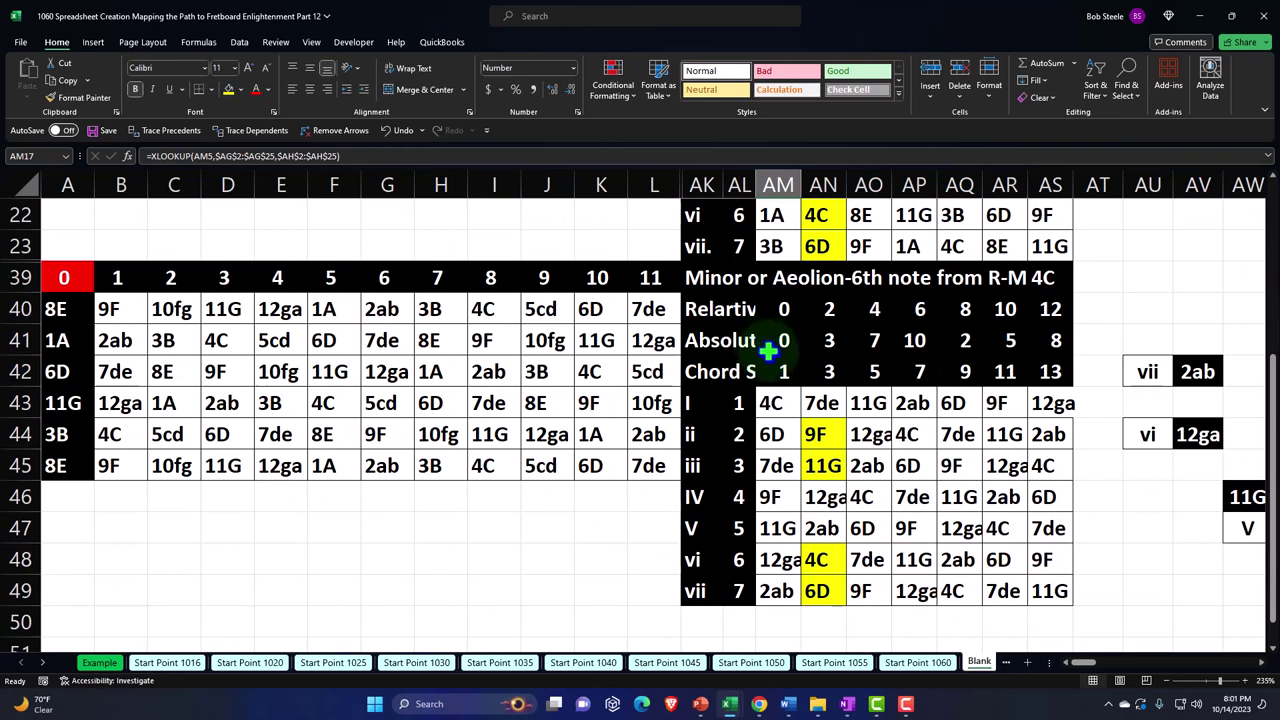
left_click(788, 403)
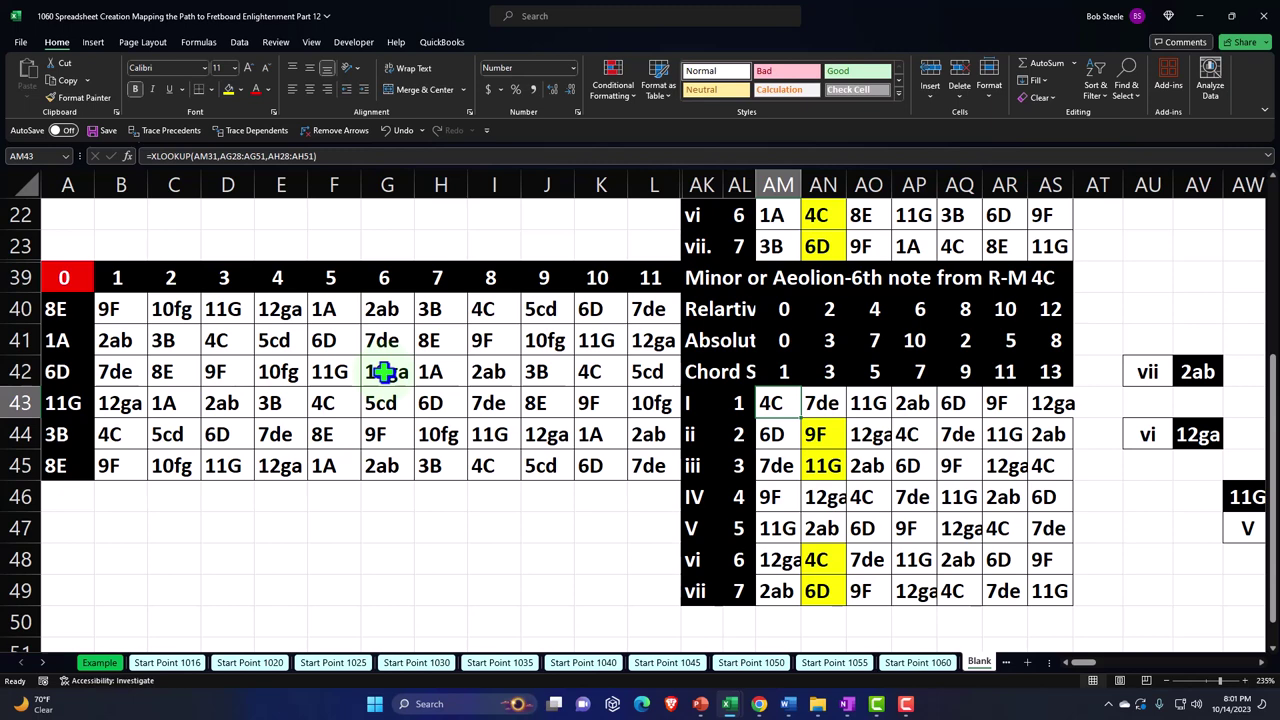
scroll(290, 481, "up", 3)
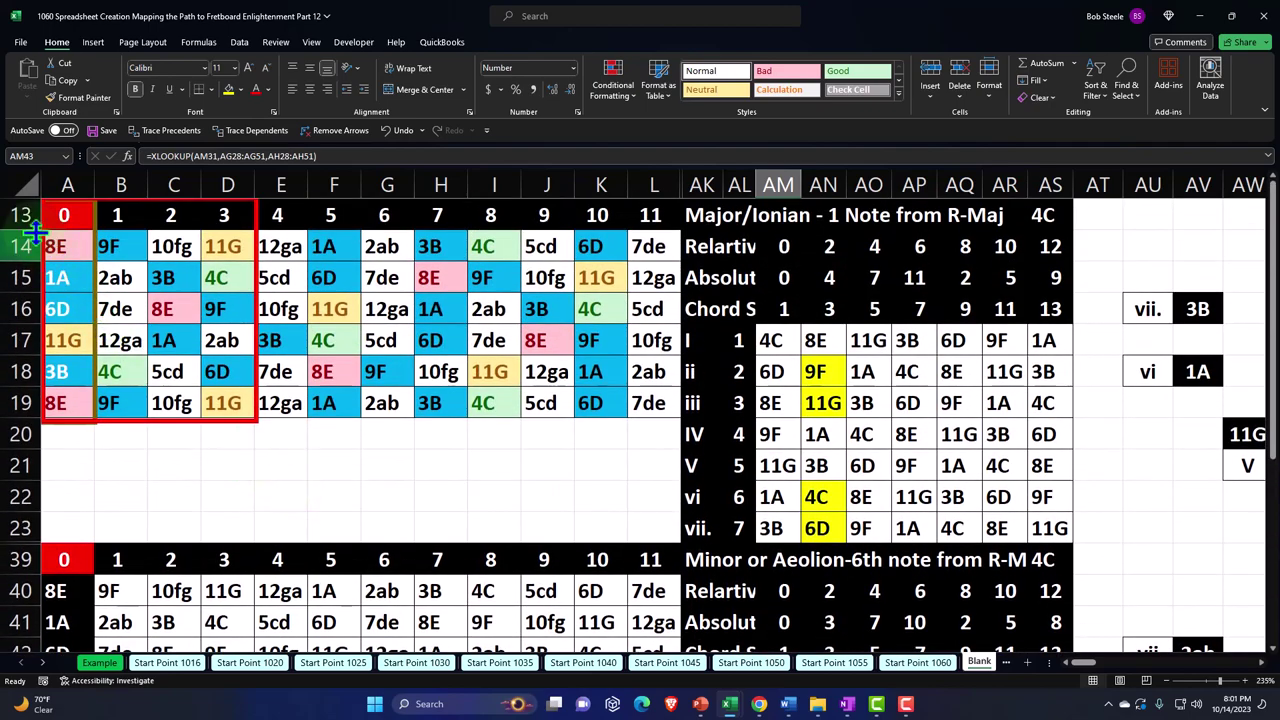
Unhide rows 24 through 38 by selecting rows 13–47.
left_click_drag(14, 214, 60, 606)
right_click(156, 572)
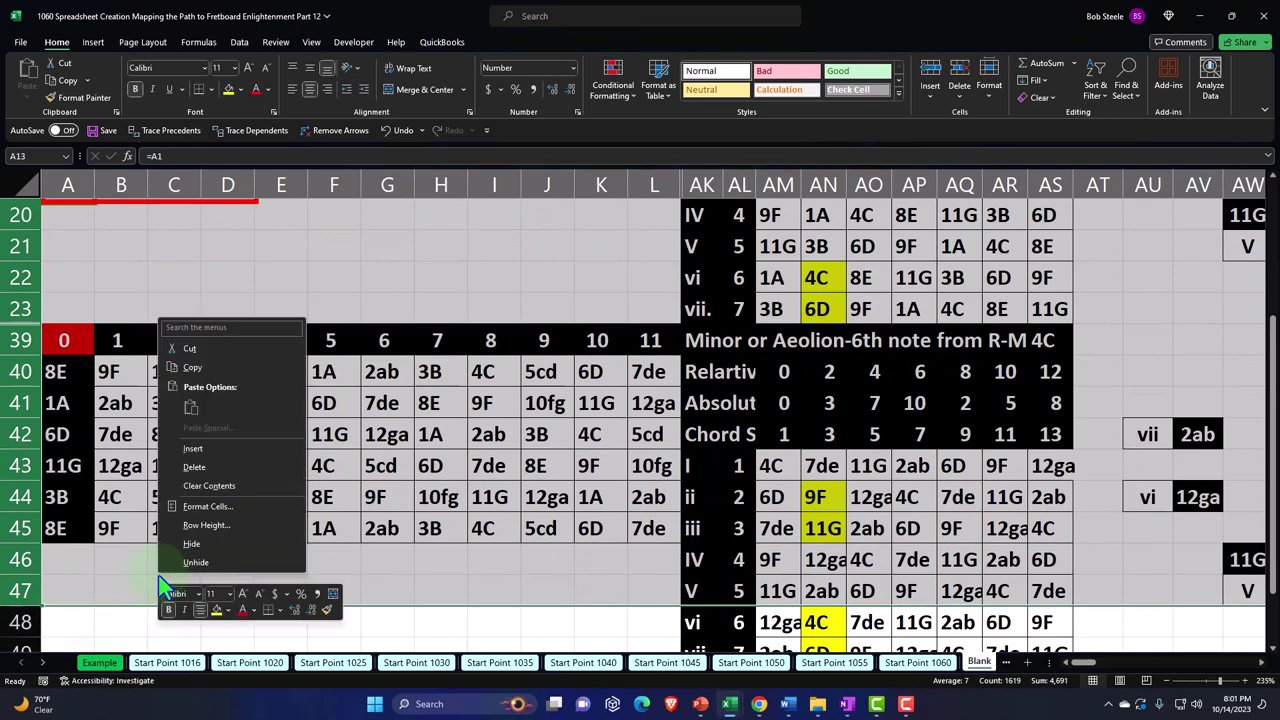
left_click(195, 563)
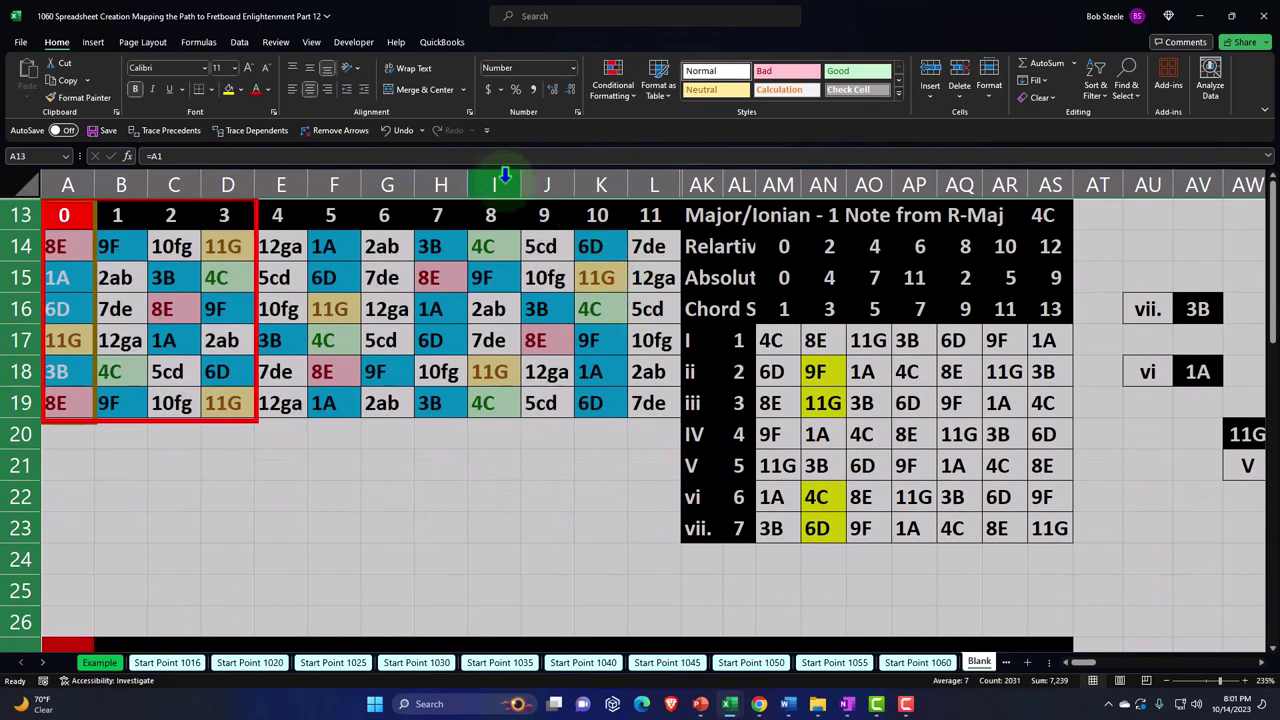
Unhide columns M through AJ by selecting columns I–AQ.
left_click_drag(505, 176, 960, 180)
right_click(641, 460)
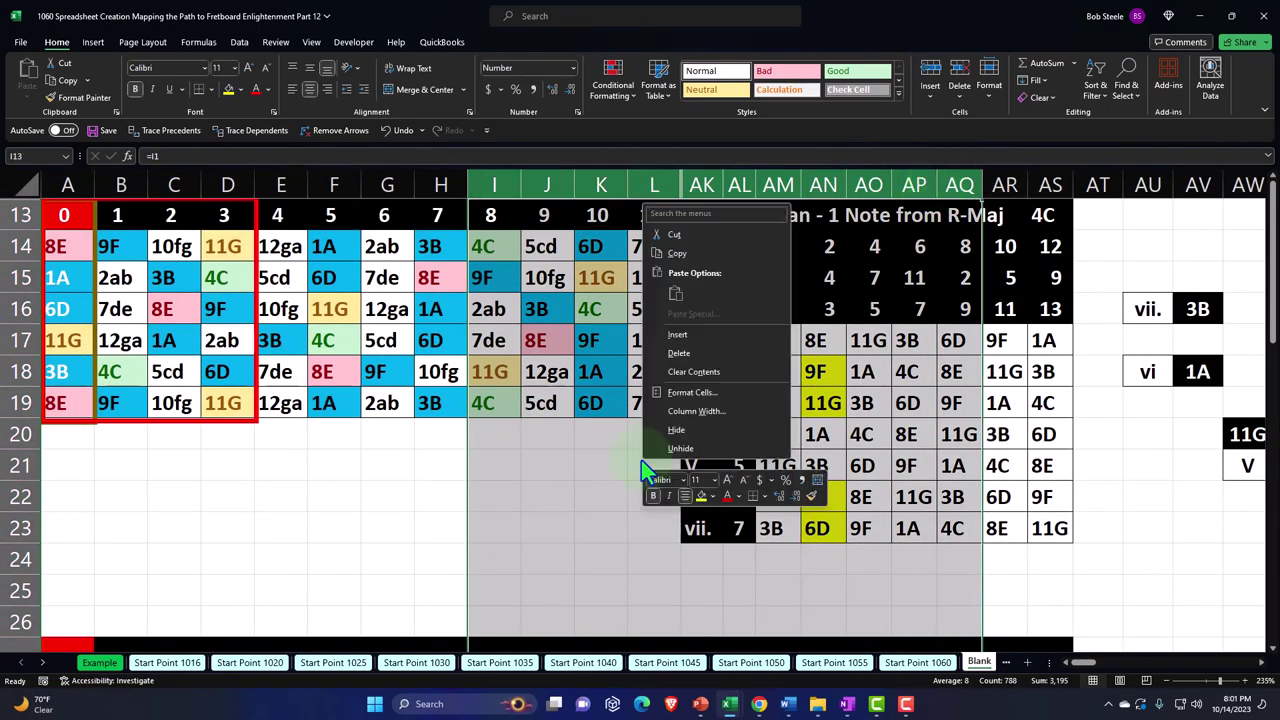
left_click(678, 449)
left_click(962, 404)
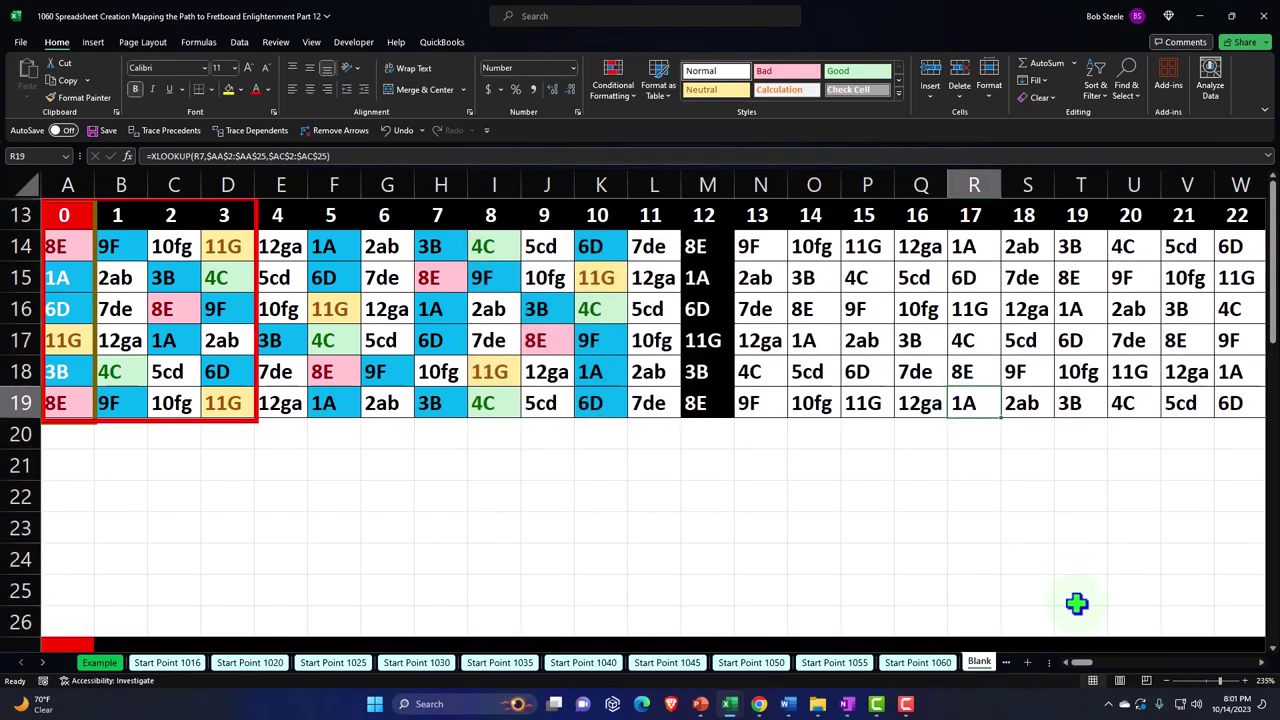
mouse_move(1078, 661)
left_mouse_down()
mouse_move(1090, 678)
mouse_move(1112, 664)
mouse_move(1100, 662)
left_mouse_up()
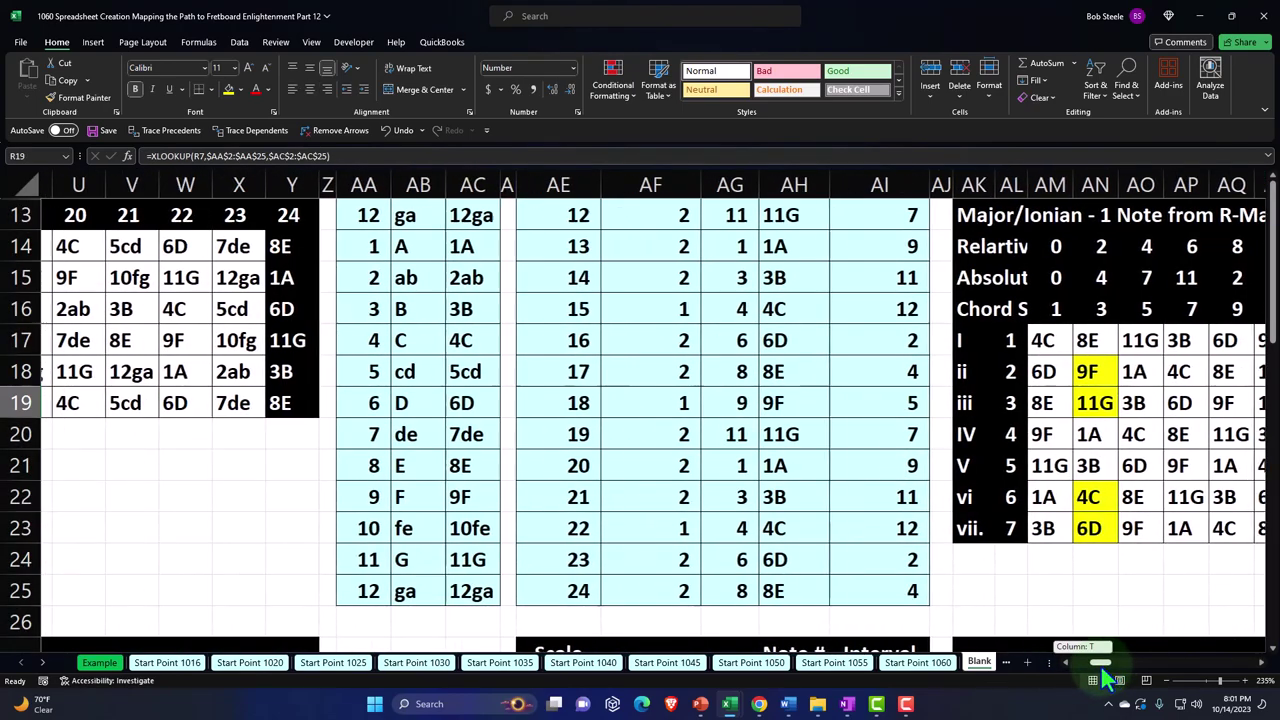
scroll(640, 437, "down", 3)
scroll(638, 437, "down", 2)
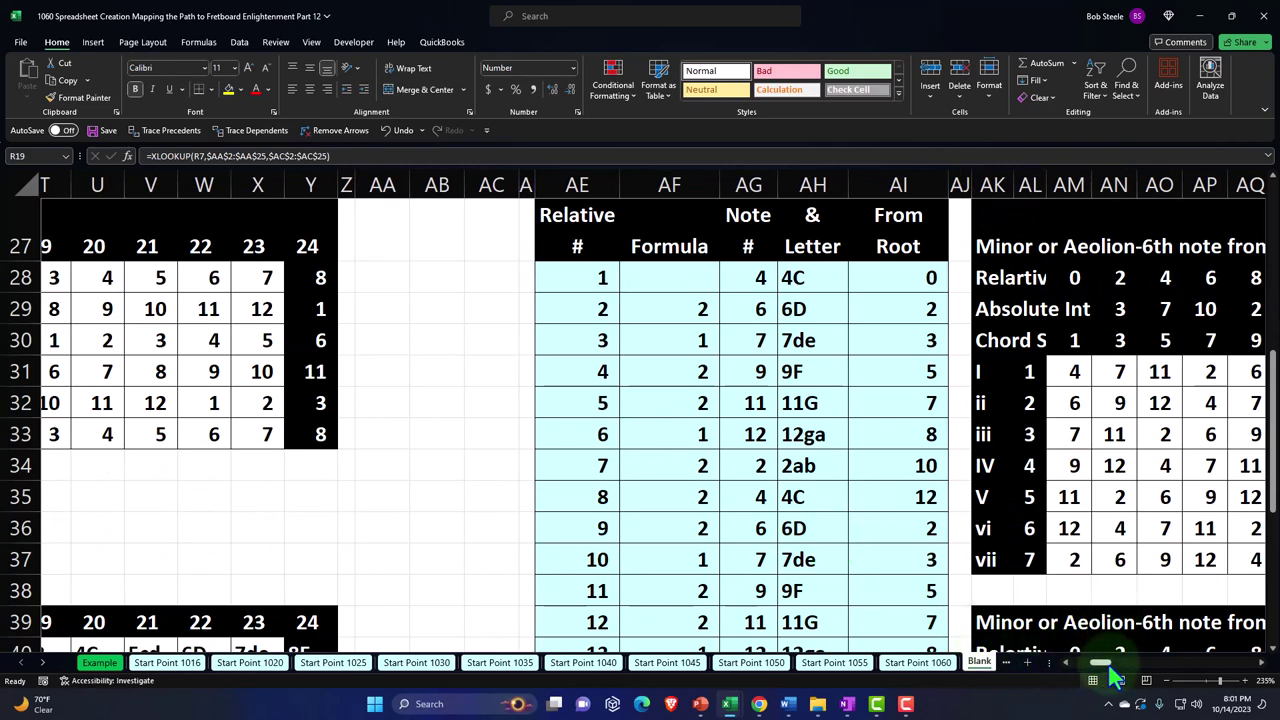
mouse_move(1106, 668)
left_mouse_down()
mouse_move(1121, 678)
mouse_move(1098, 679)
mouse_move(1115, 679)
left_mouse_up()
scroll(1018, 485, "down", 3)
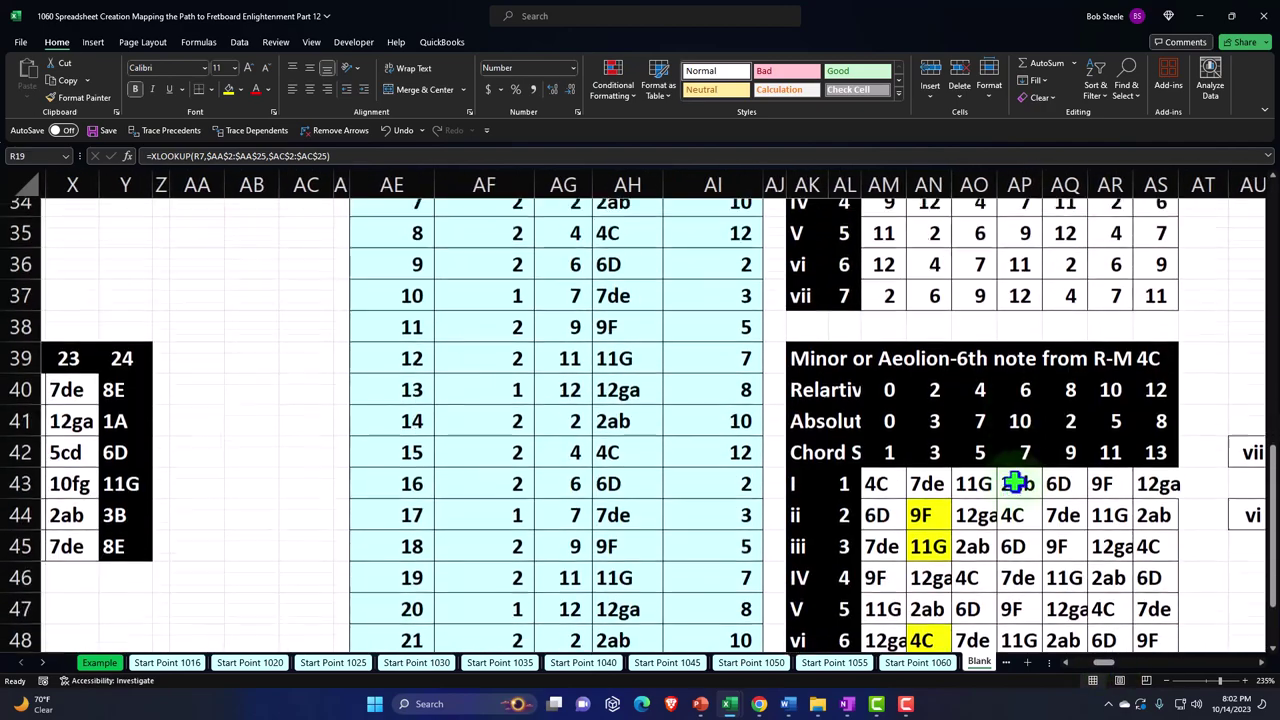
scroll(1015, 482, "down", 3)
scroll(1015, 482, "up", 7)
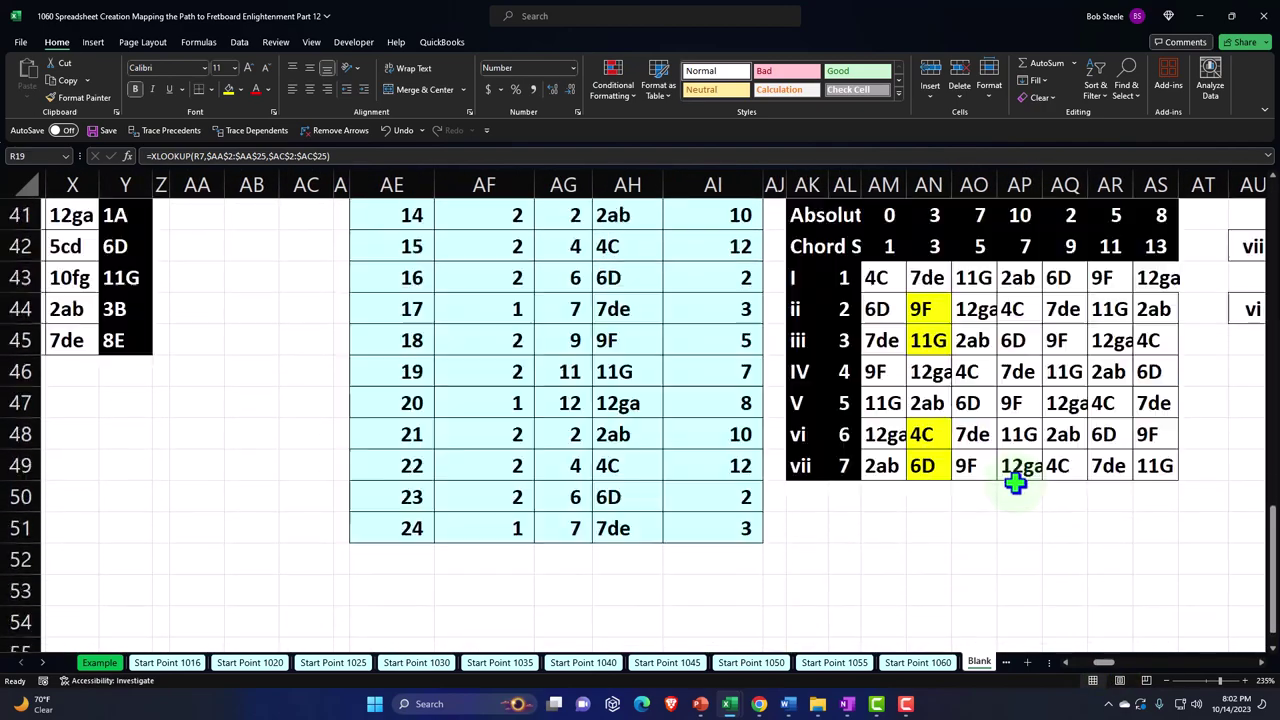
scroll(1015, 482, "up", 3)
scroll(1015, 482, "down", 8)
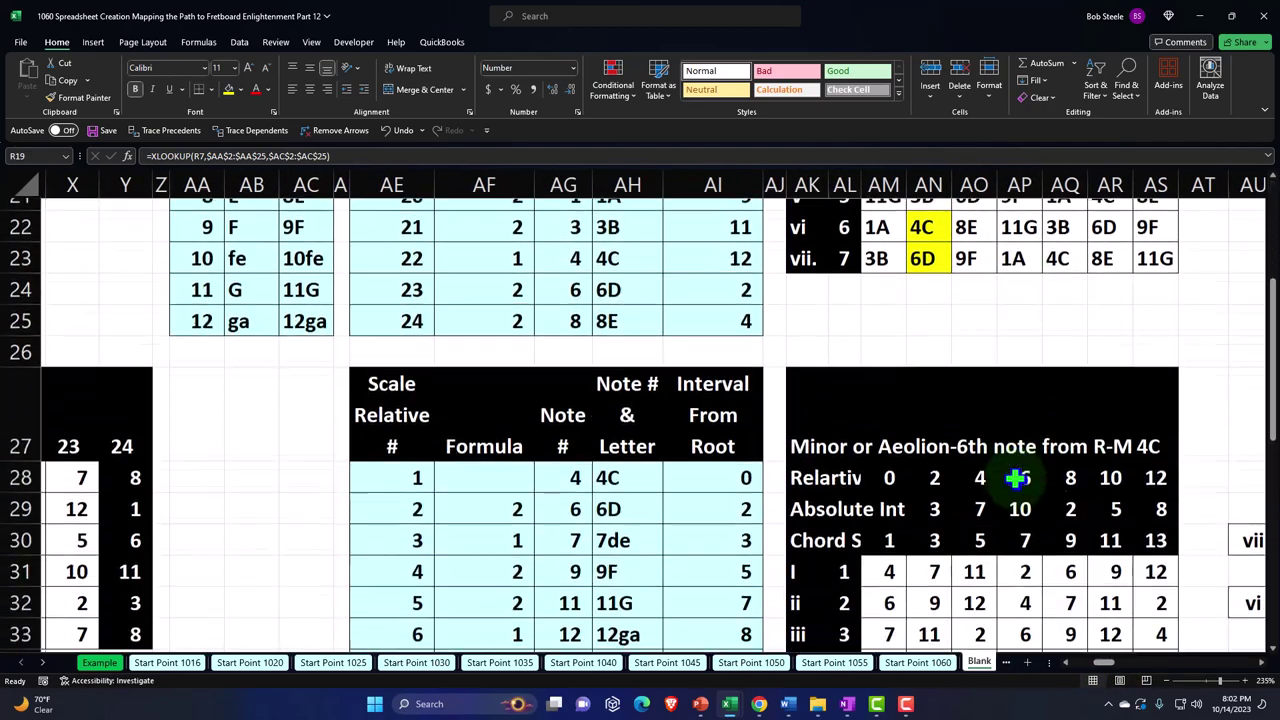
scroll(1015, 482, "down", 1)
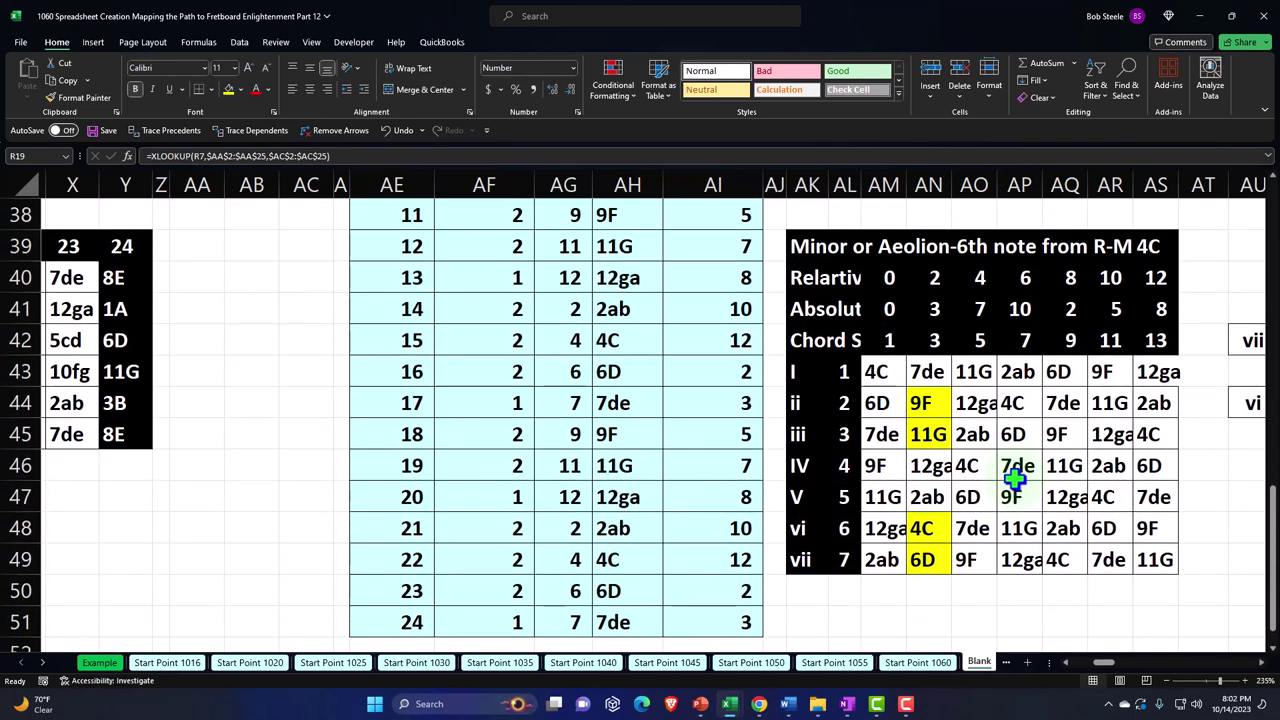
scroll(1015, 482, "up", 8)
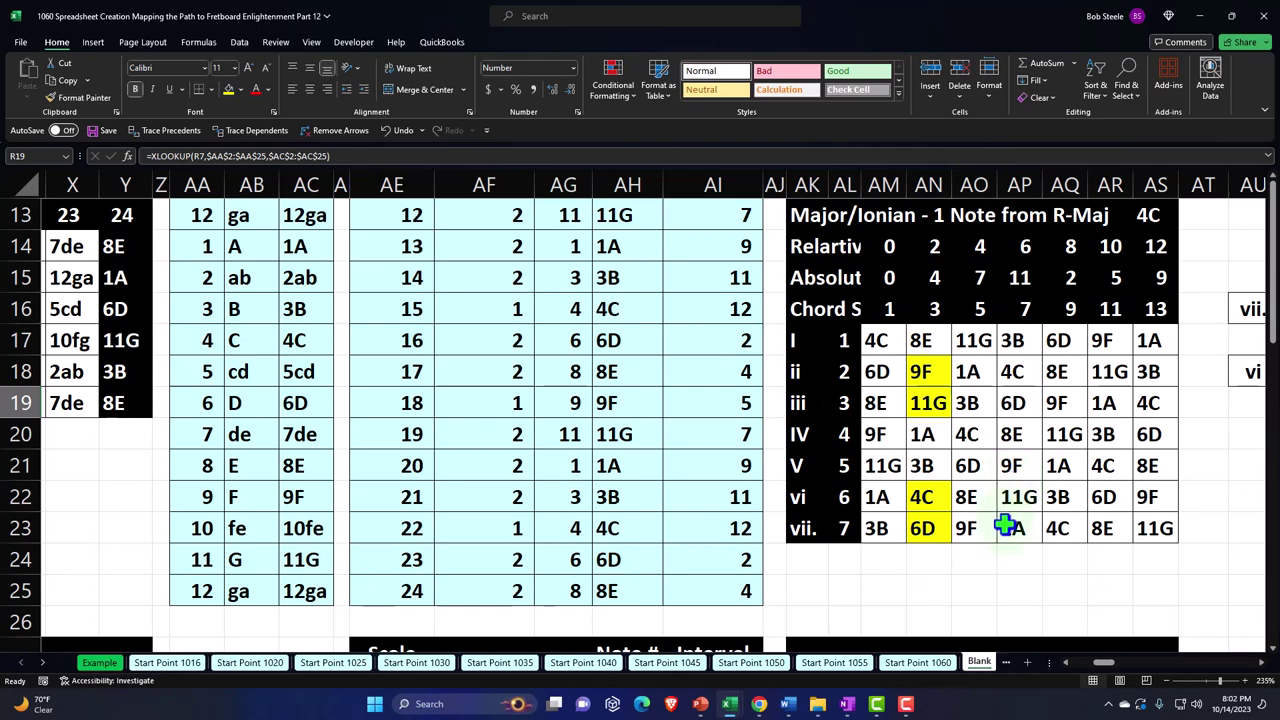
left_click_drag(1095, 665, 1110, 672)
left_click(958, 247)
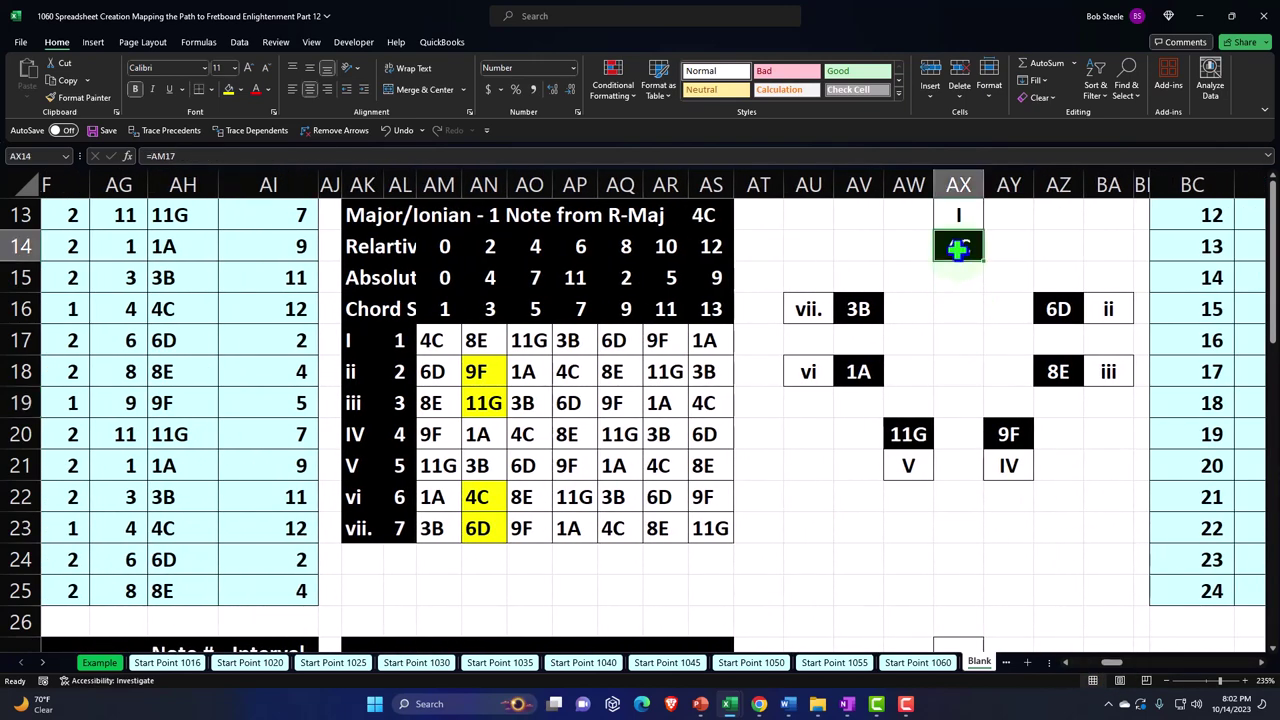
left_click(1112, 310)
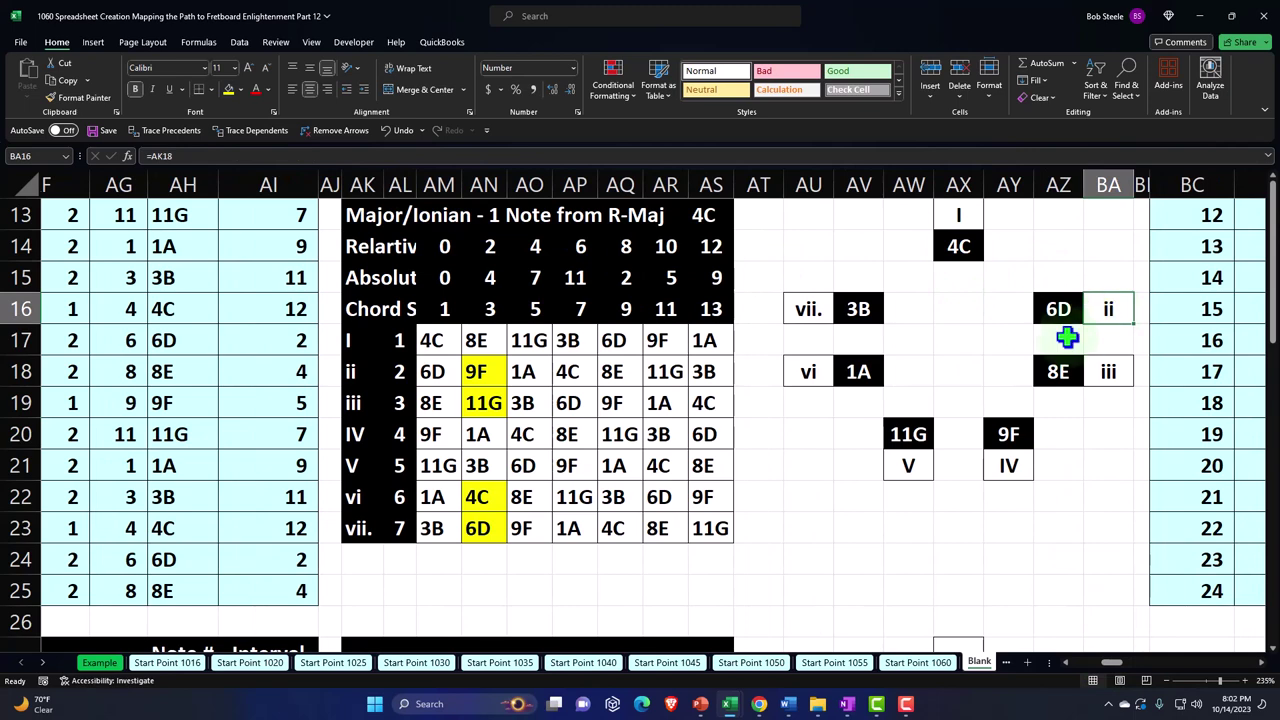
left_click(871, 374)
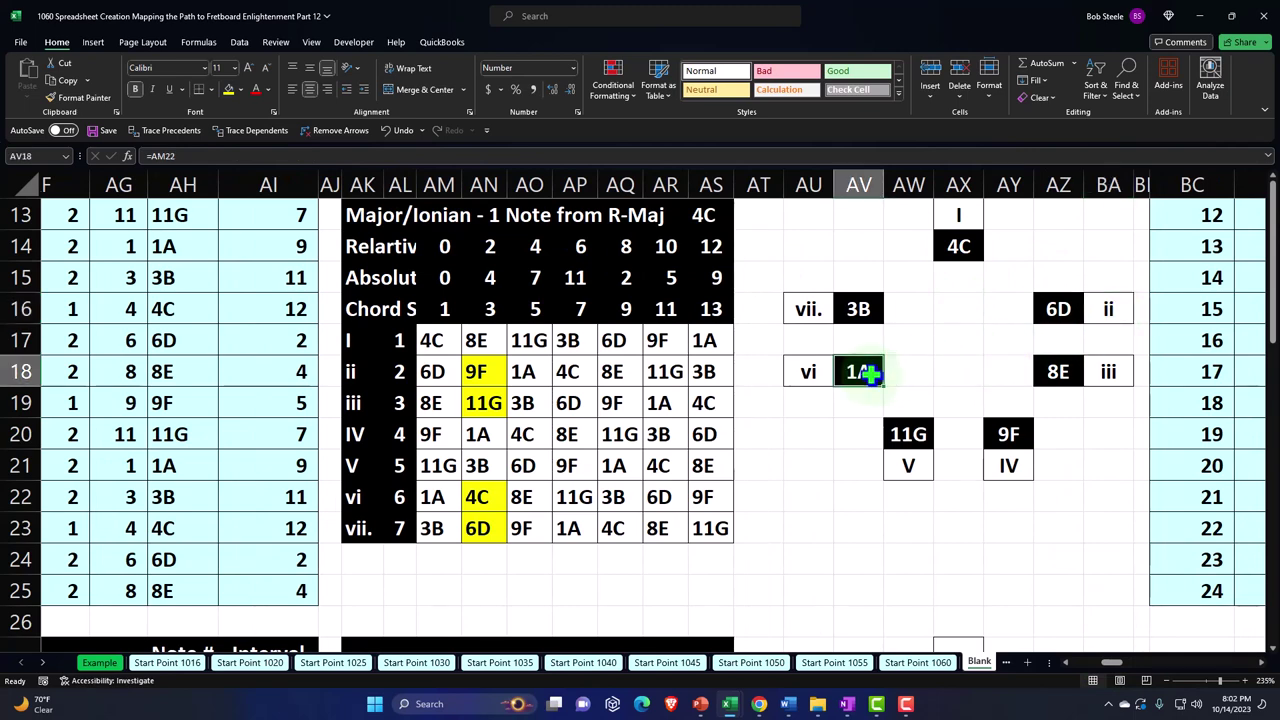